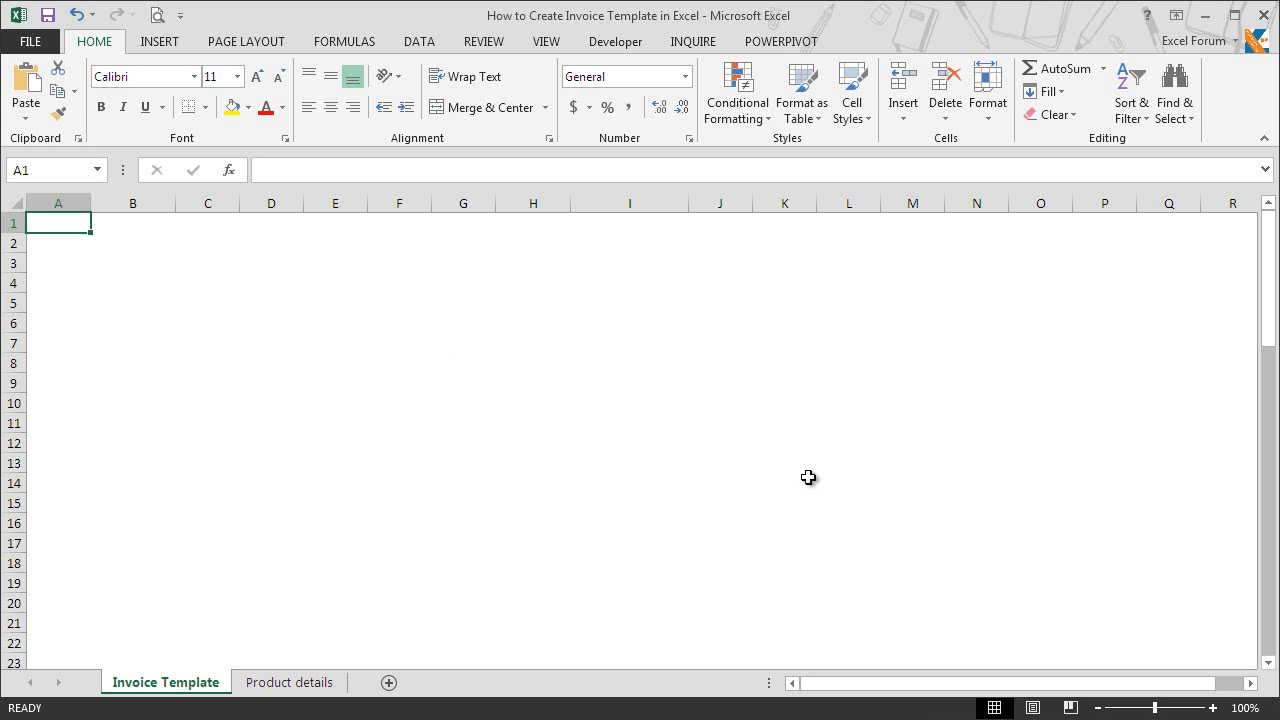
Insert the Excel Tip Logo picture at cell B1 of the Invoice Template sheet and shrink it to about 0.4" by 1.29".
{"action": "left_click", "coordinate": [283, 682]}
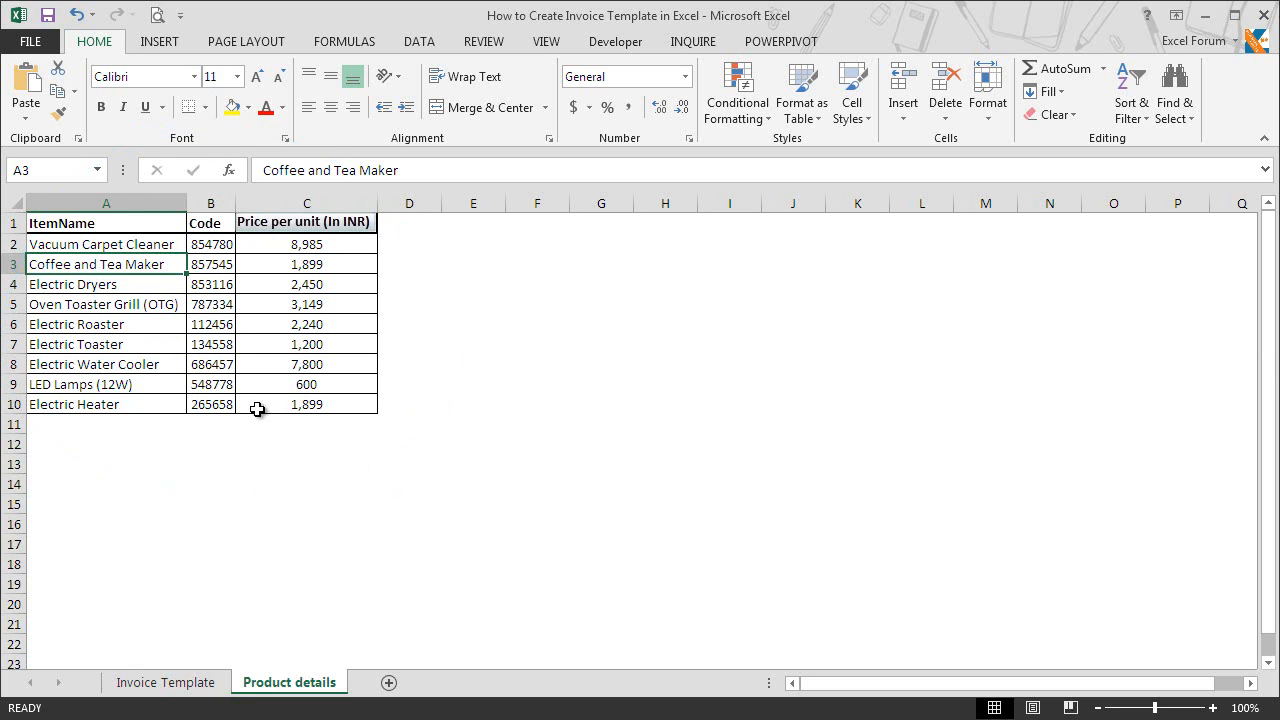
{"action": "left_click", "coordinate": [199, 690]}
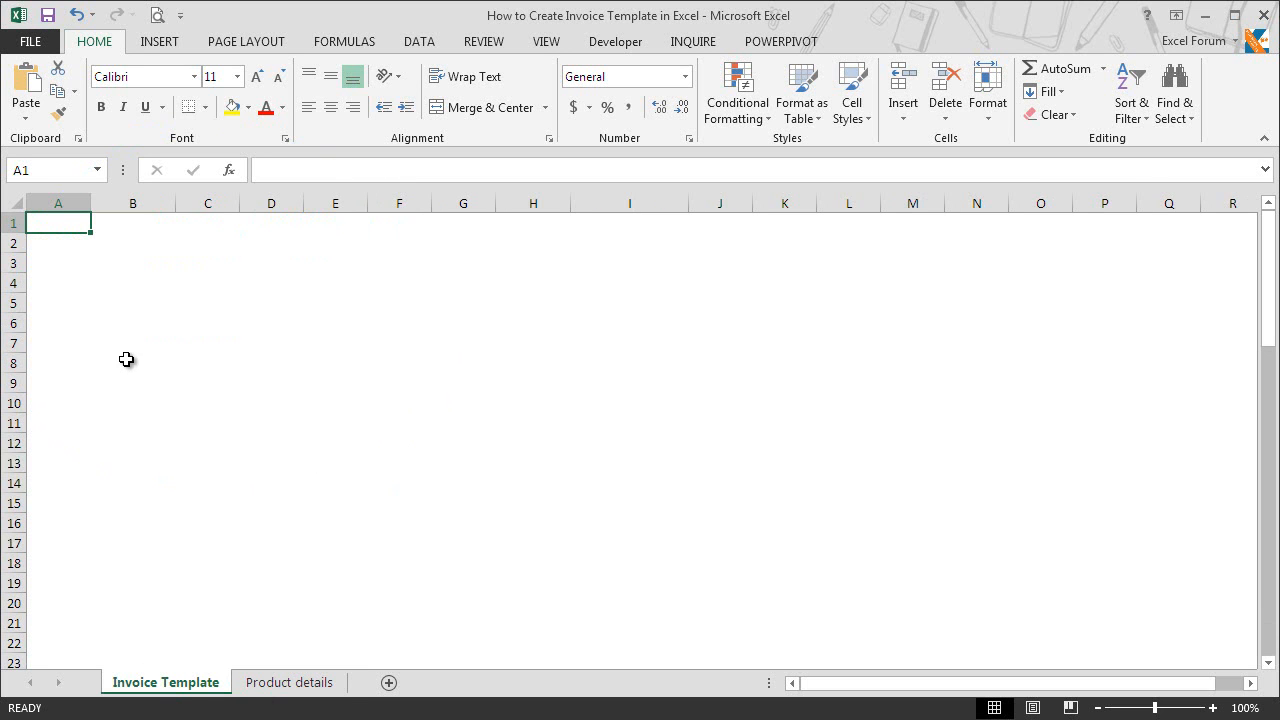
{"action": "left_click", "coordinate": [114, 227]}
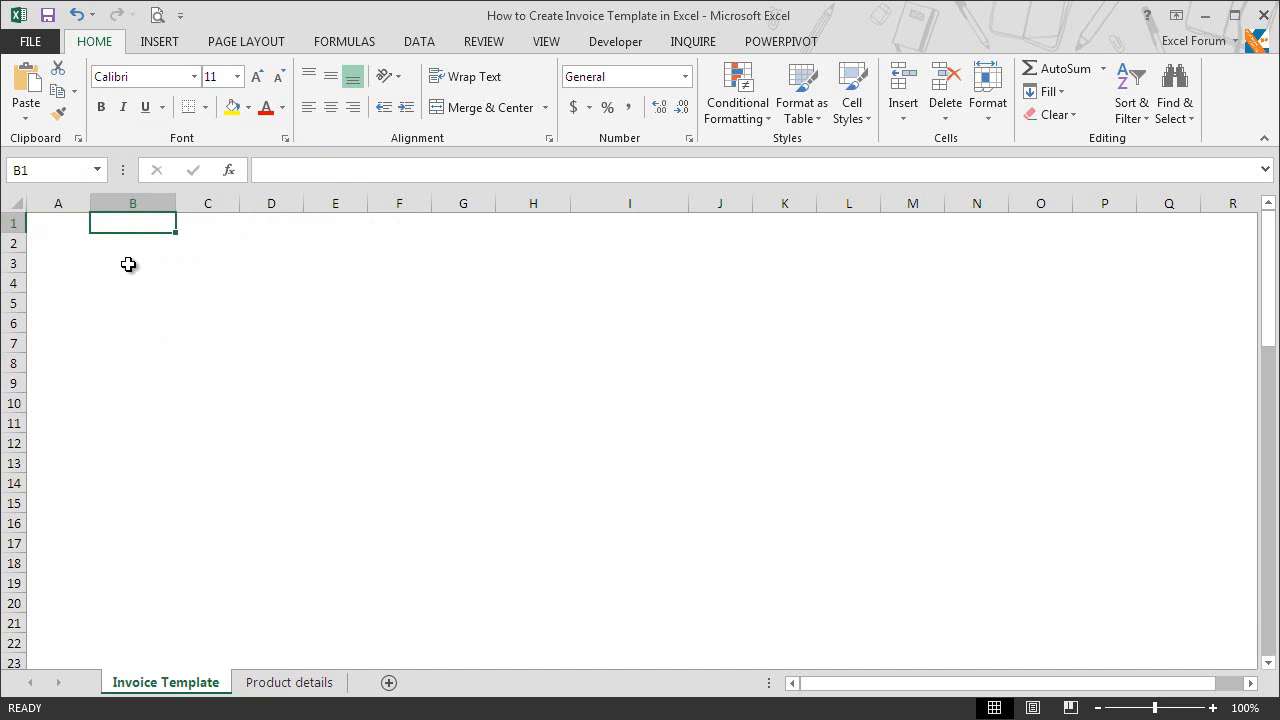
{"action": "left_click", "coordinate": [163, 45]}
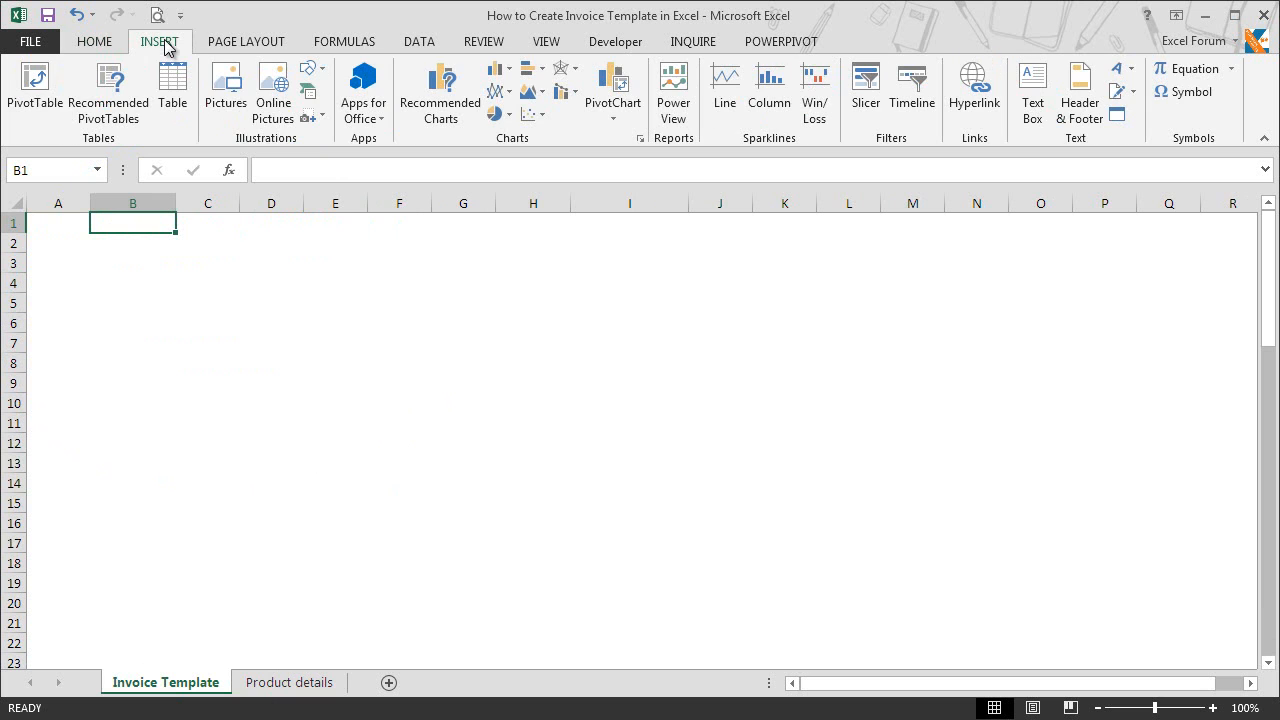
{"action": "left_click", "coordinate": [226, 92]}
{"action": "left_click", "coordinate": [481, 252]}
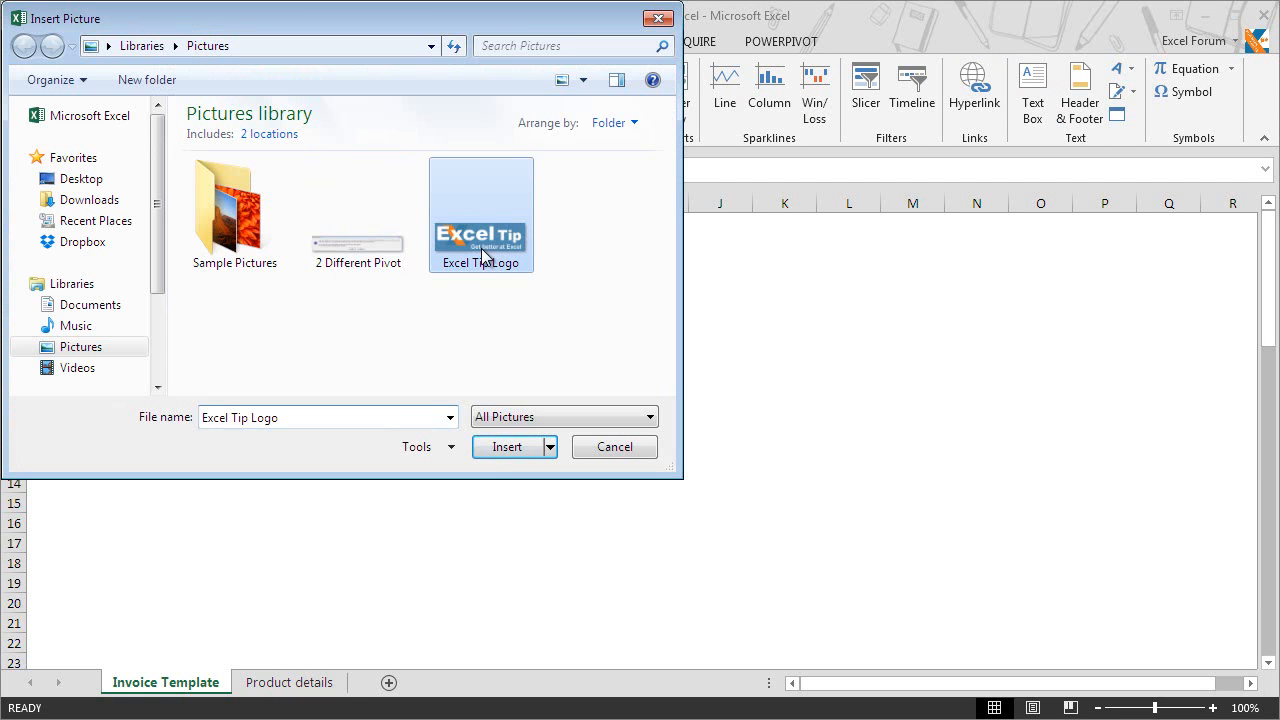
{"action": "left_click", "coordinate": [517, 447]}
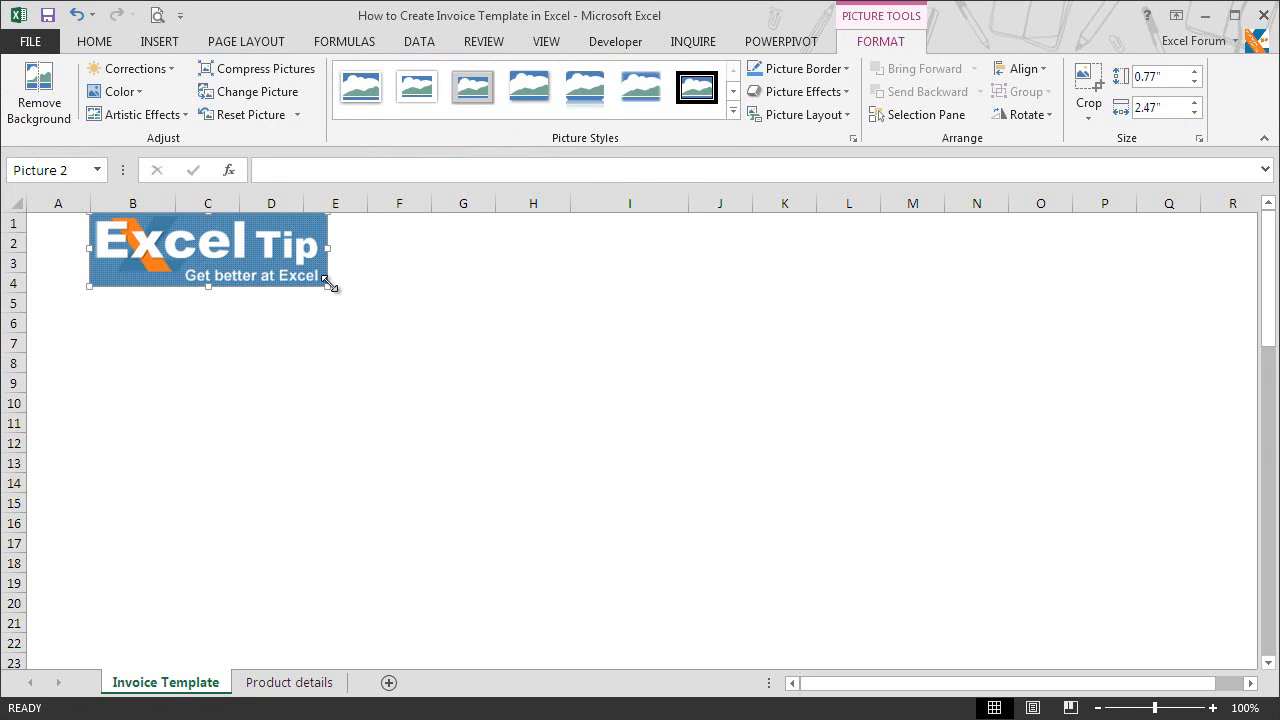
{"action": "left_click_drag", "start_coordinate": [329, 287], "coordinate": [214, 220]}
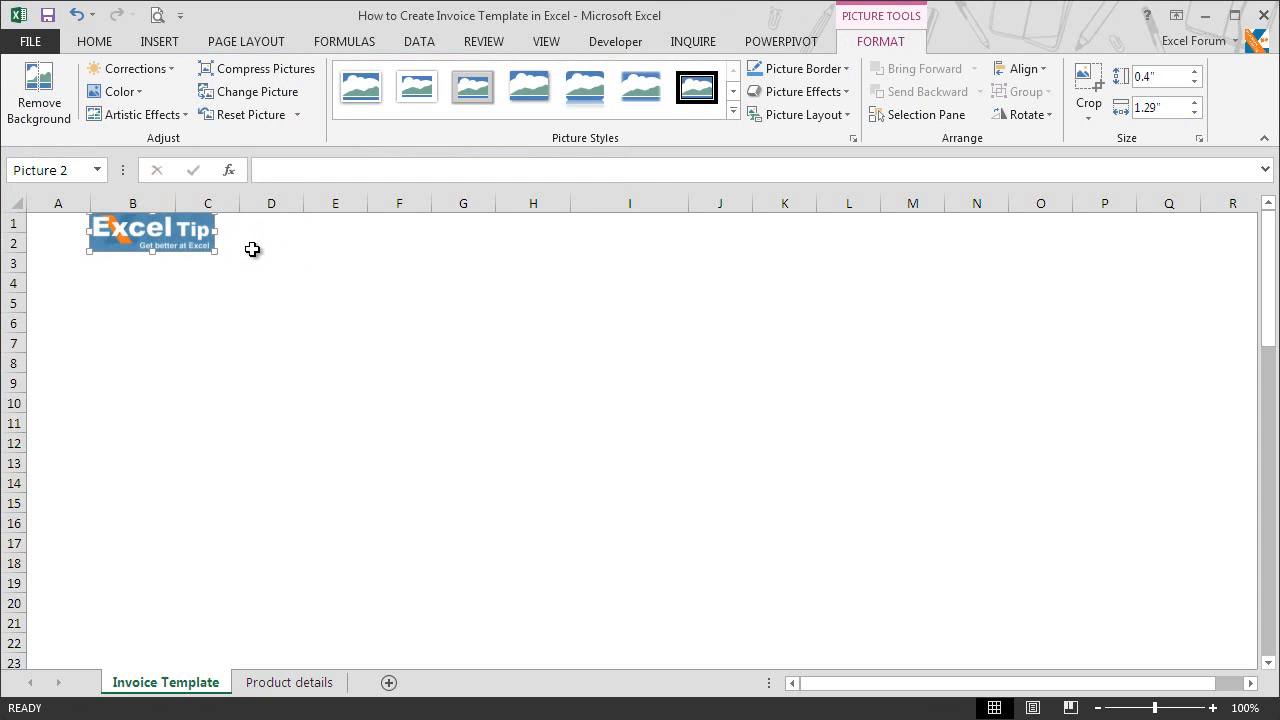
{"action": "left_click", "coordinate": [251, 247]}
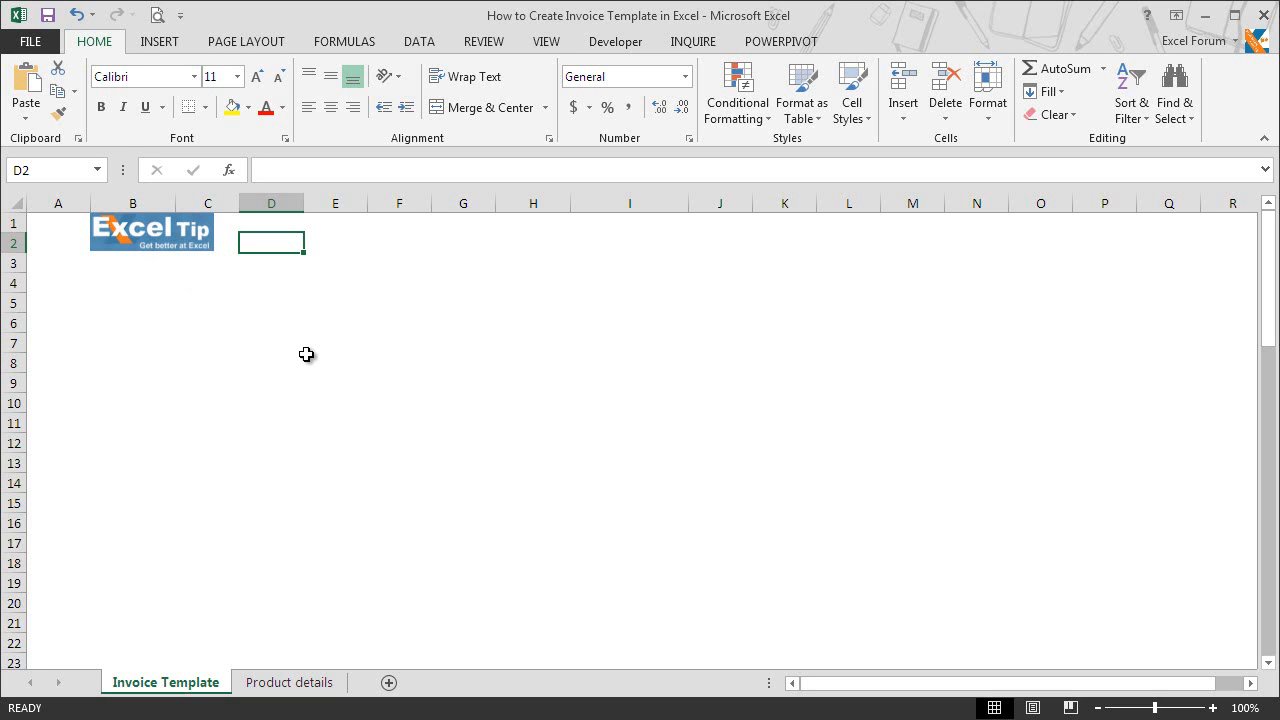
Enter the title INVOICE in cell I1.
{"action": "left_click", "coordinate": [629, 225]}
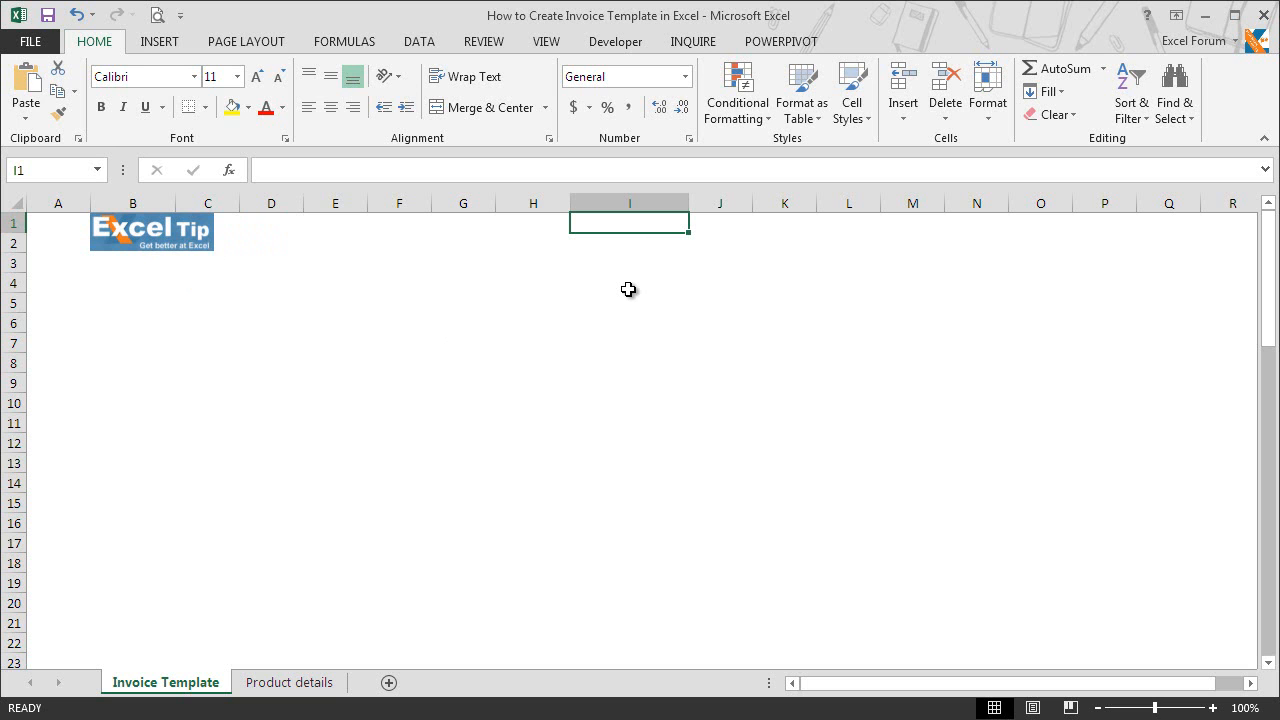
{"action": "type", "text": "INVOICE"}
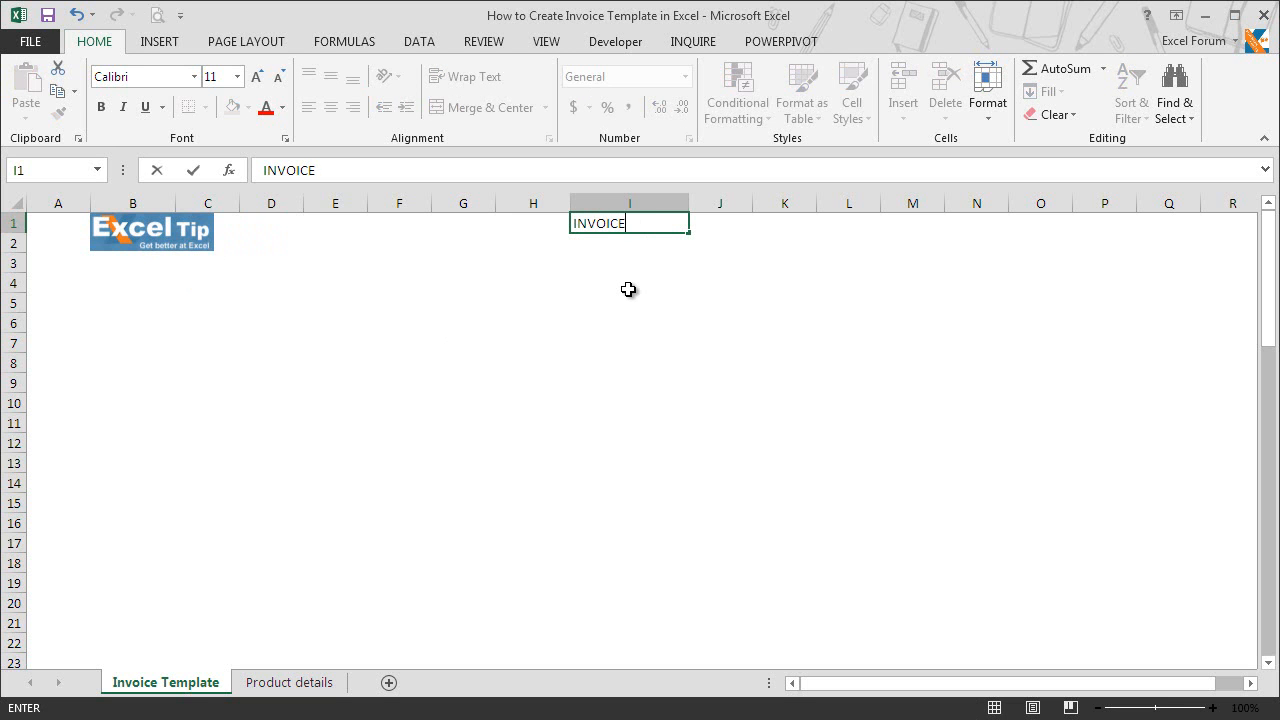
{"action": "key", "text": "Return"}
{"action": "key", "text": "Up"}
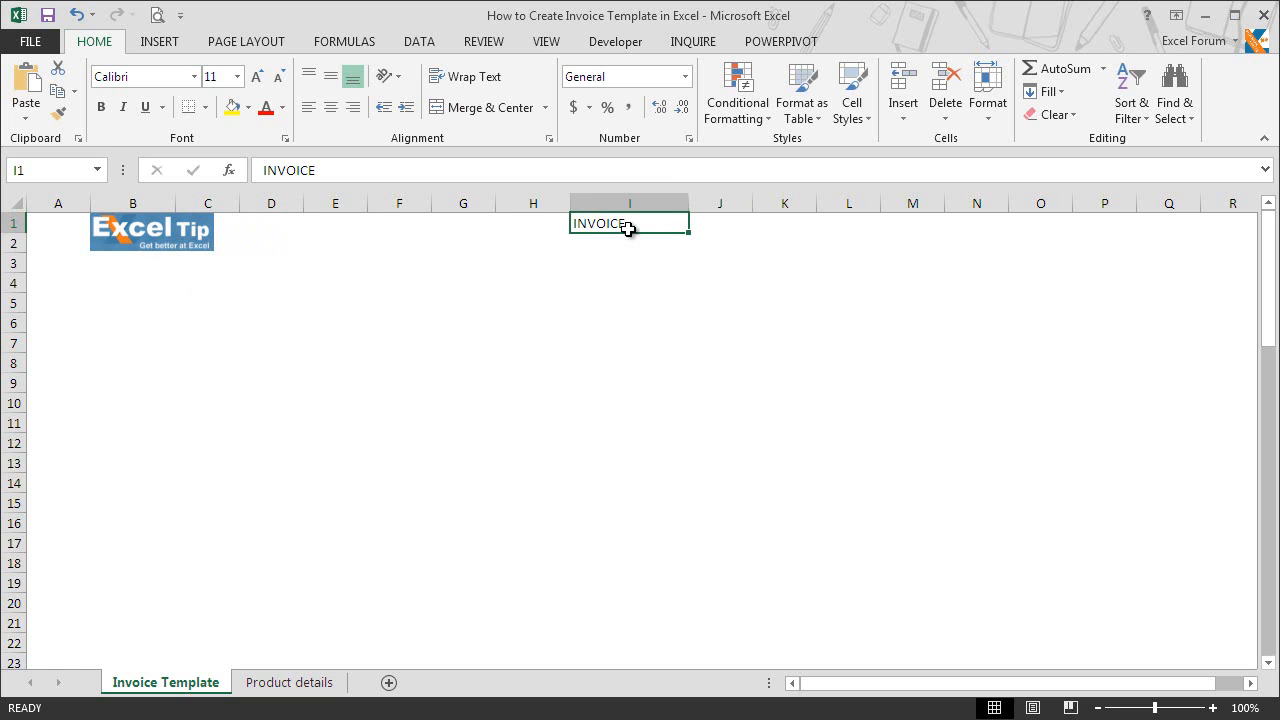
Format the INVOICE title in I1 as 24-point bold text in the darkest blue theme color.
{"action": "left_click", "coordinate": [238, 78]}
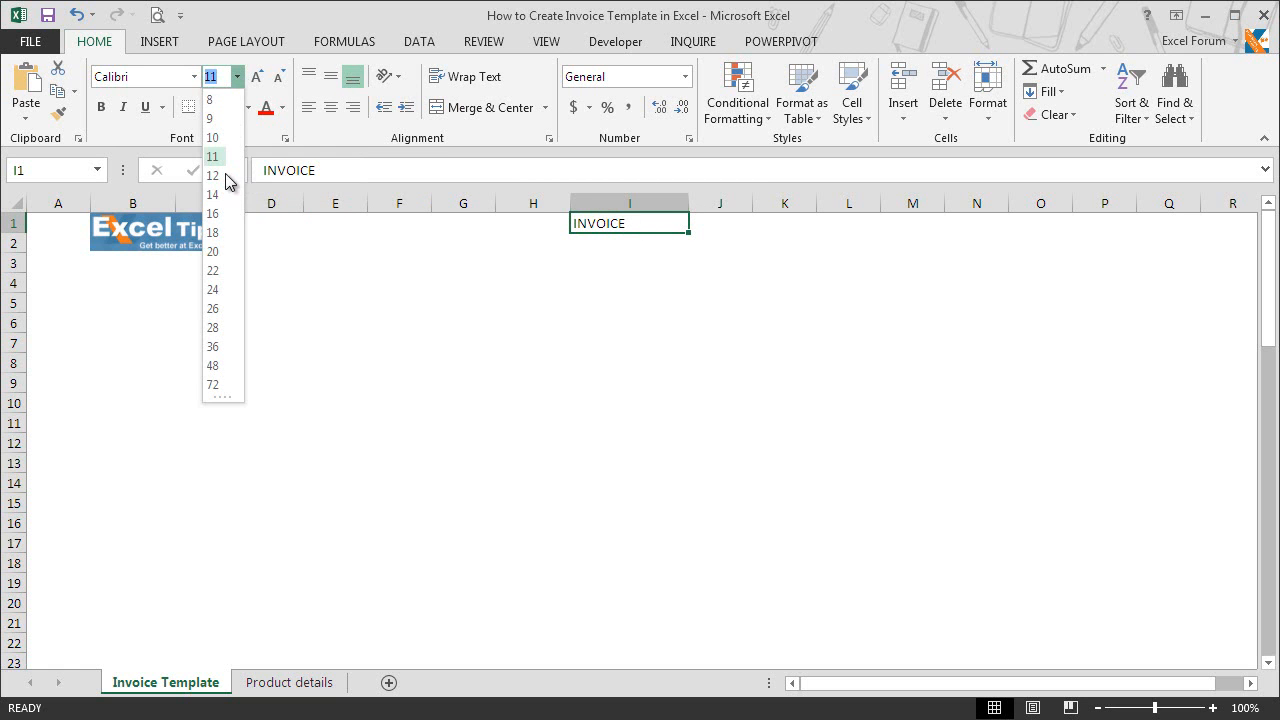
{"action": "left_click", "coordinate": [213, 290]}
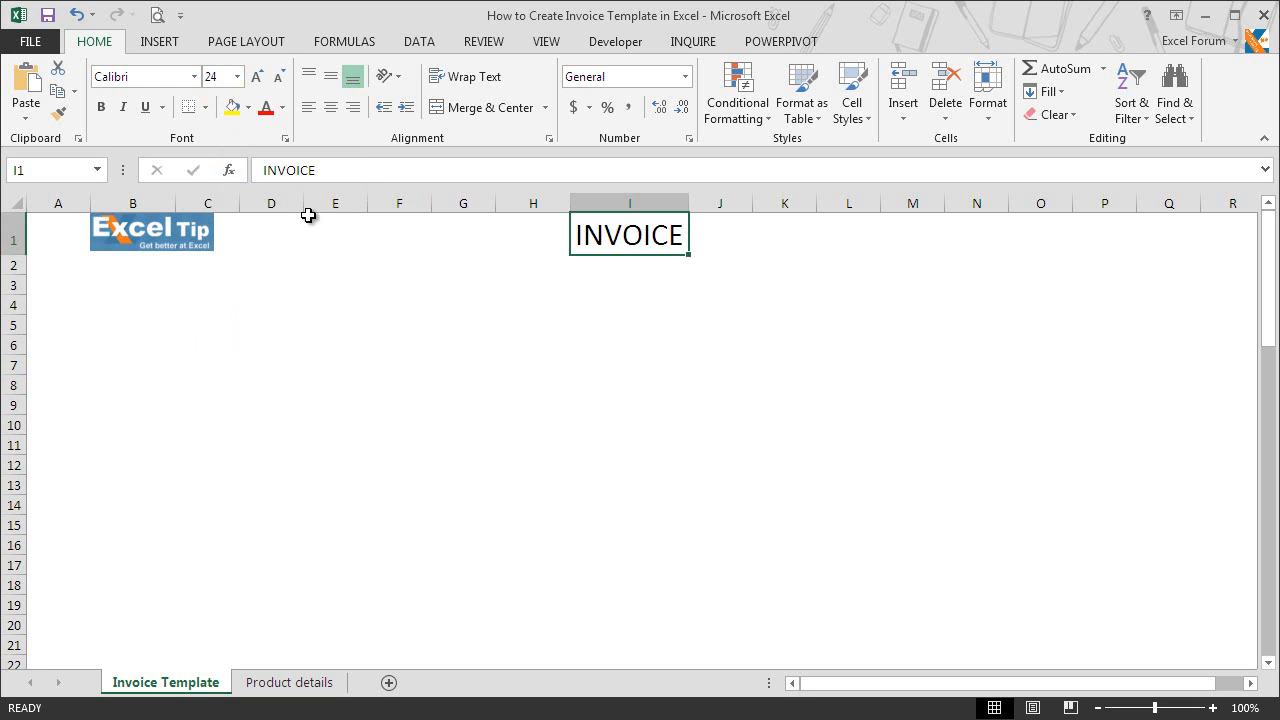
{"action": "left_click", "coordinate": [103, 108]}
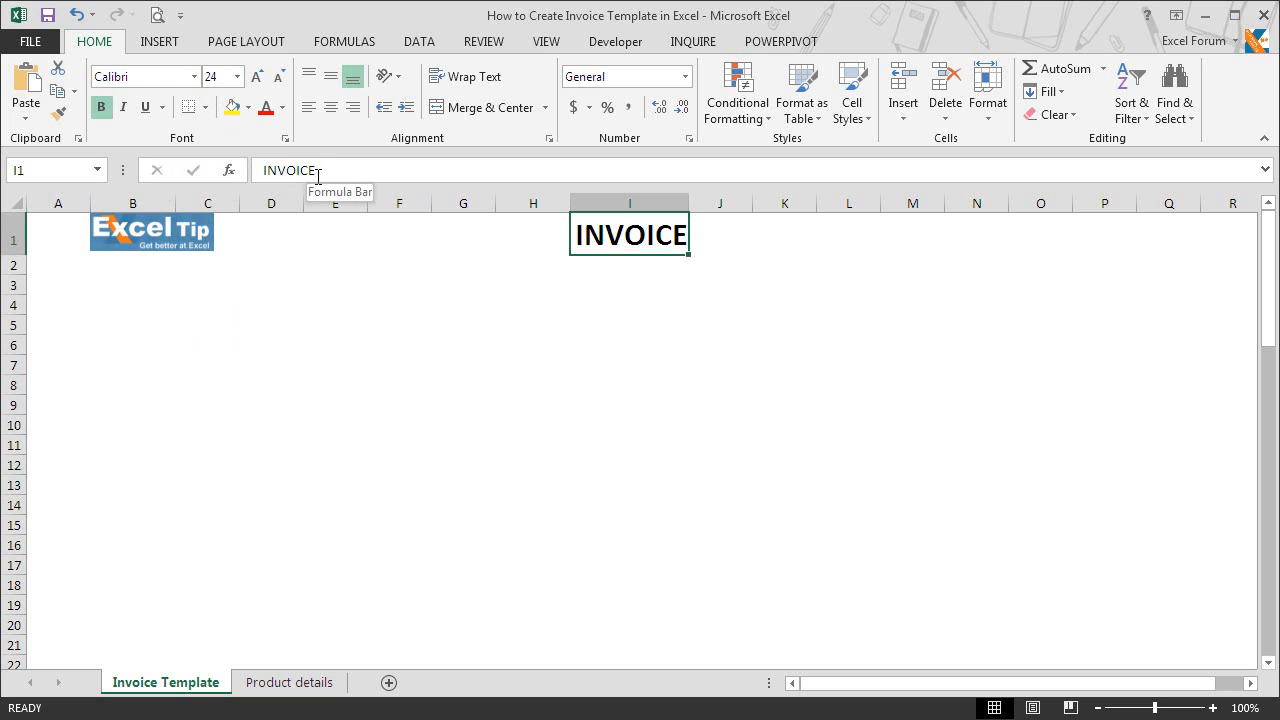
{"action": "left_click", "coordinate": [284, 110]}
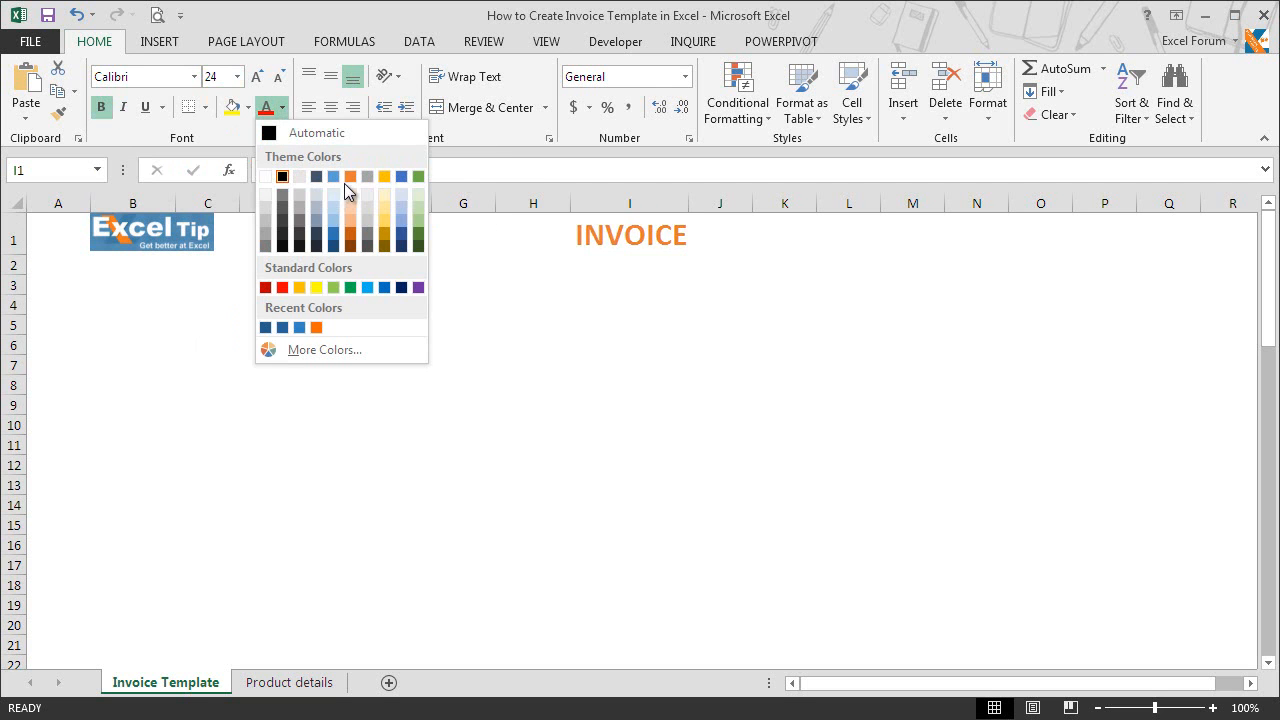
{"action": "left_click", "coordinate": [402, 247]}
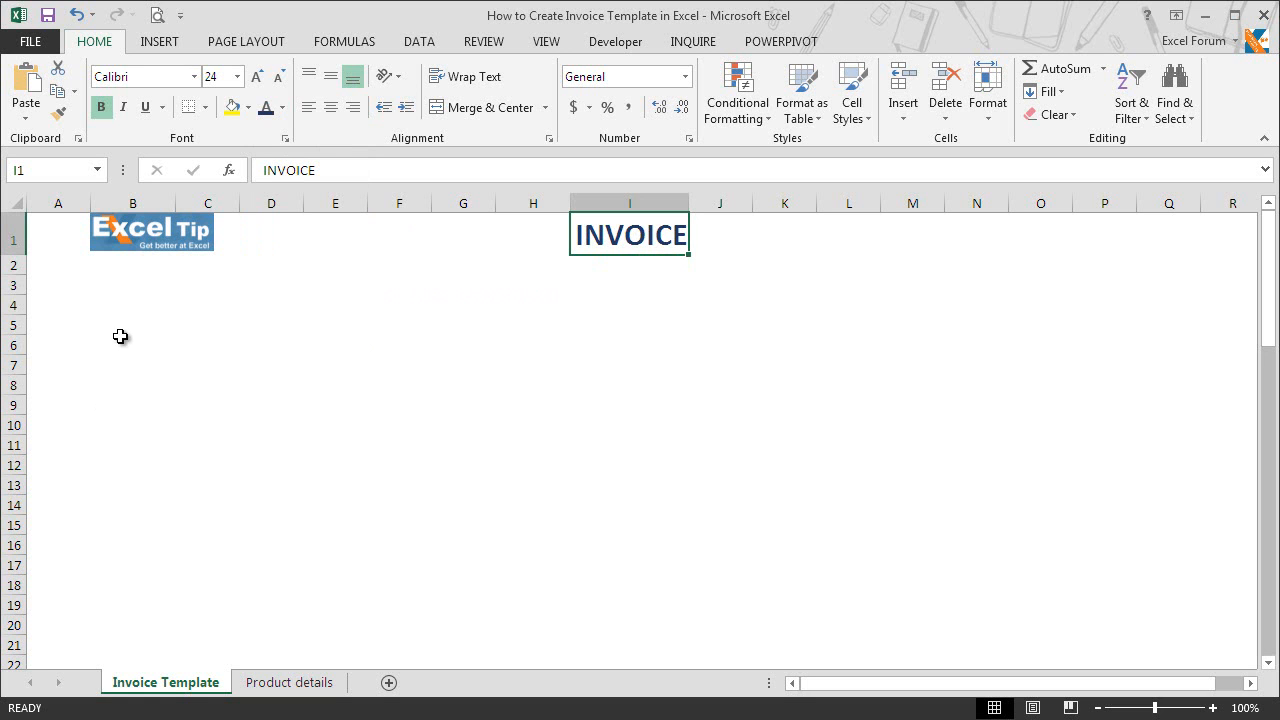
Enter the sender placeholders [COMPANY NAME], [STREET ADDRESS] and [CITY, STATE, ZIP] in cells B4 to B6.
{"action": "left_click", "coordinate": [130, 307]}
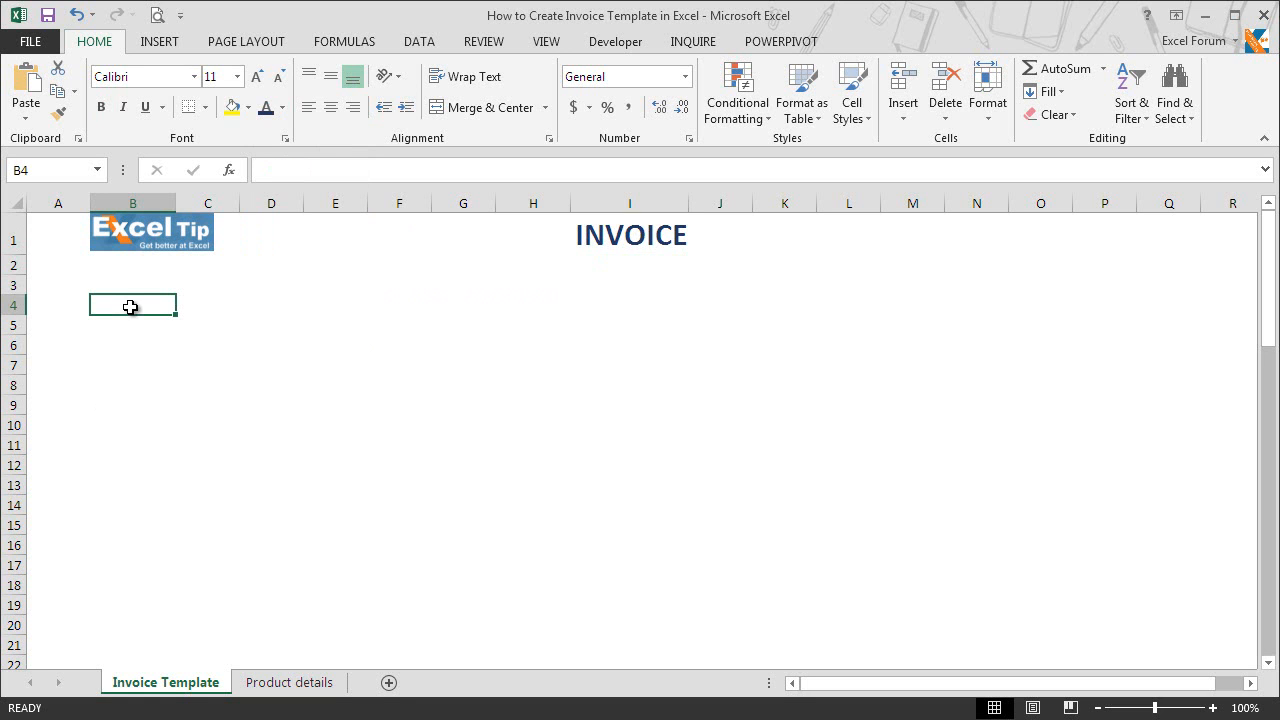
{"action": "type", "text": "[C"}
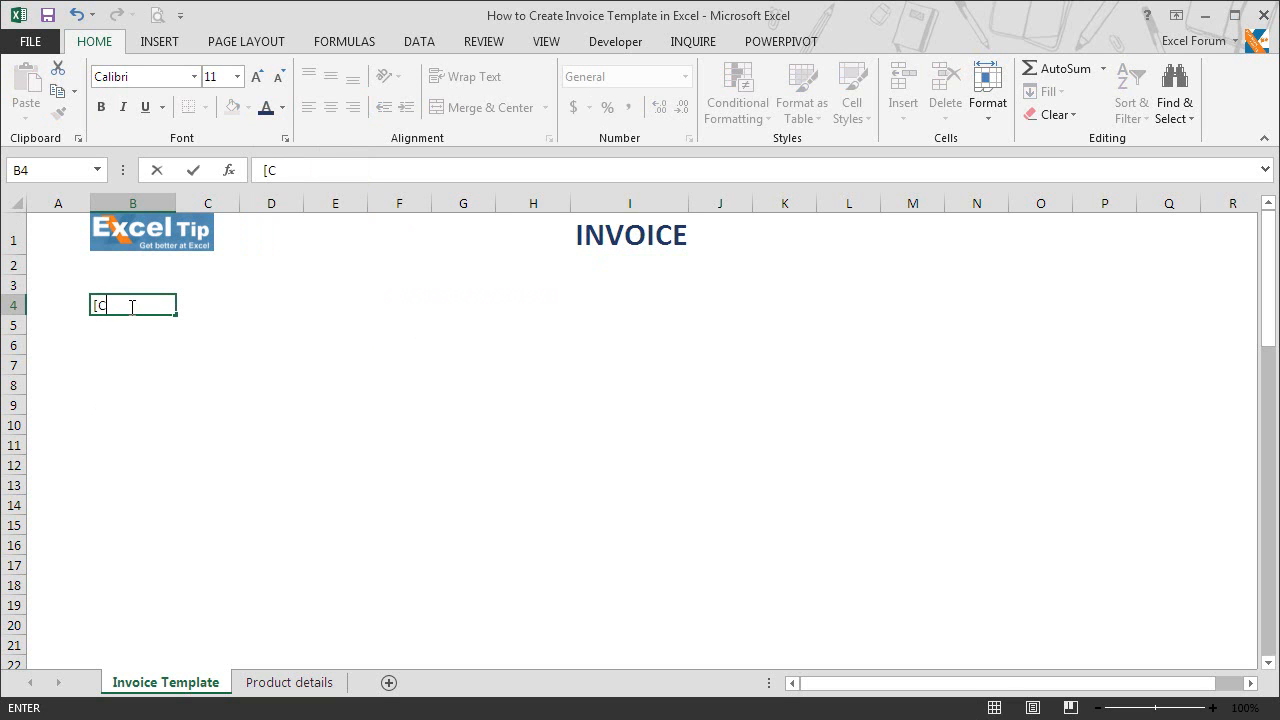
{"action": "type", "text": "OMPANY NAME"}
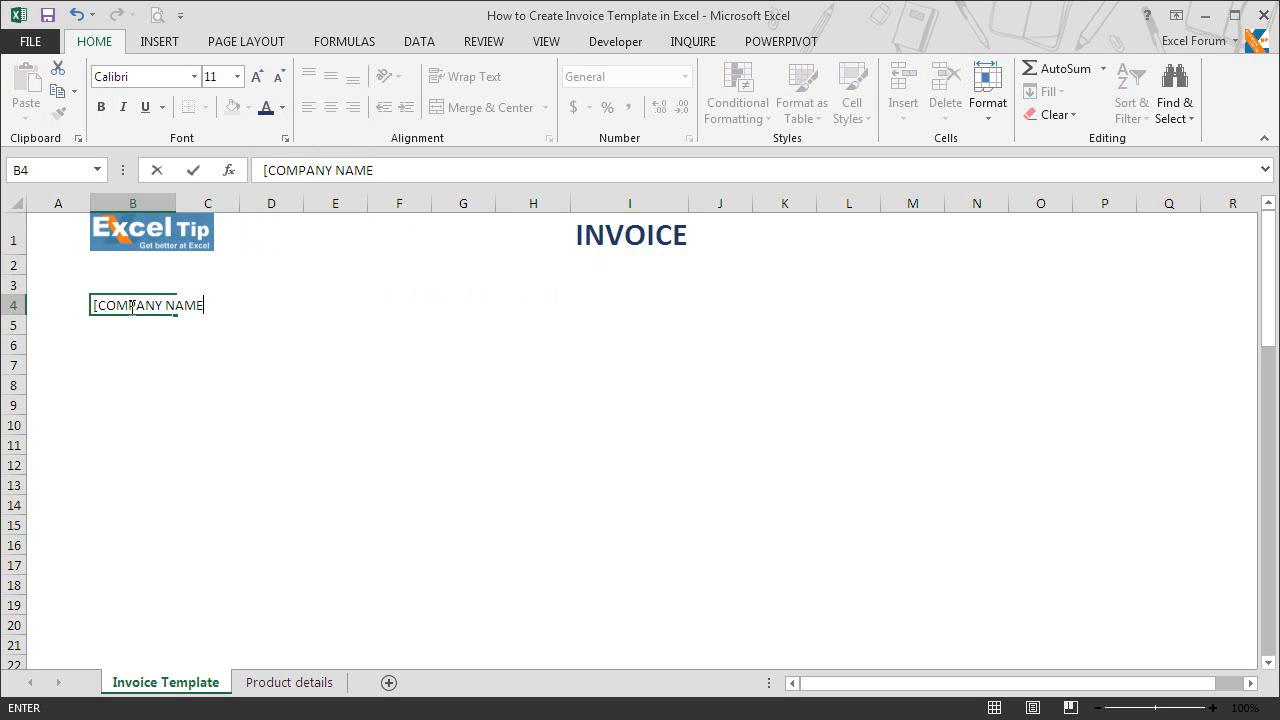
{"action": "type", "text": "]"}
{"action": "key", "text": "Return"}
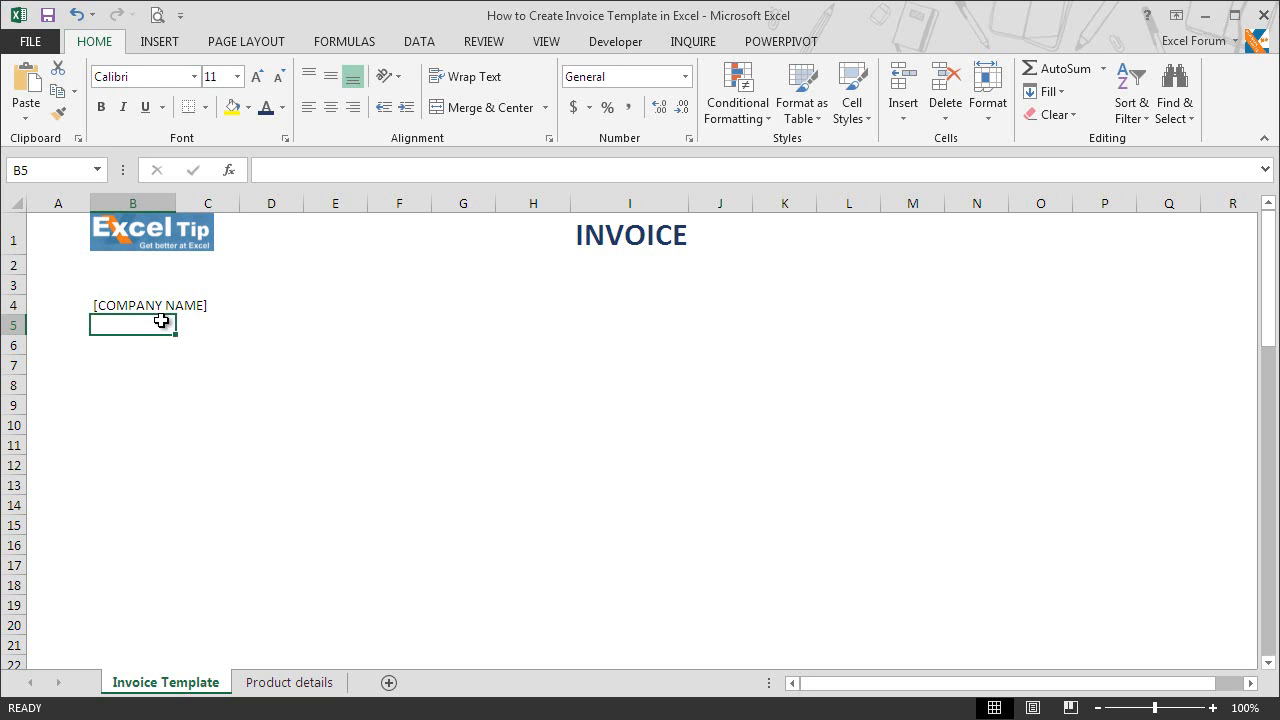
{"action": "type", "text": "["}
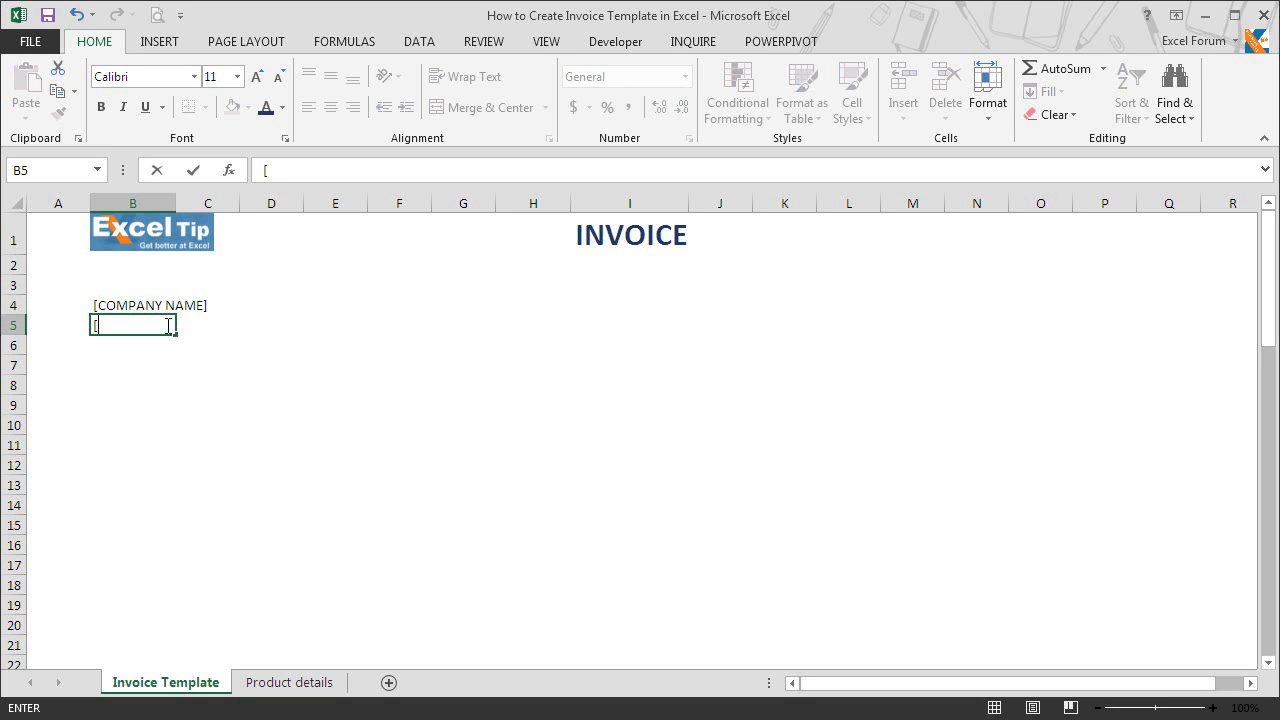
{"action": "type", "text": "STREET ADDRESS]"}
{"action": "key", "text": "Return"}
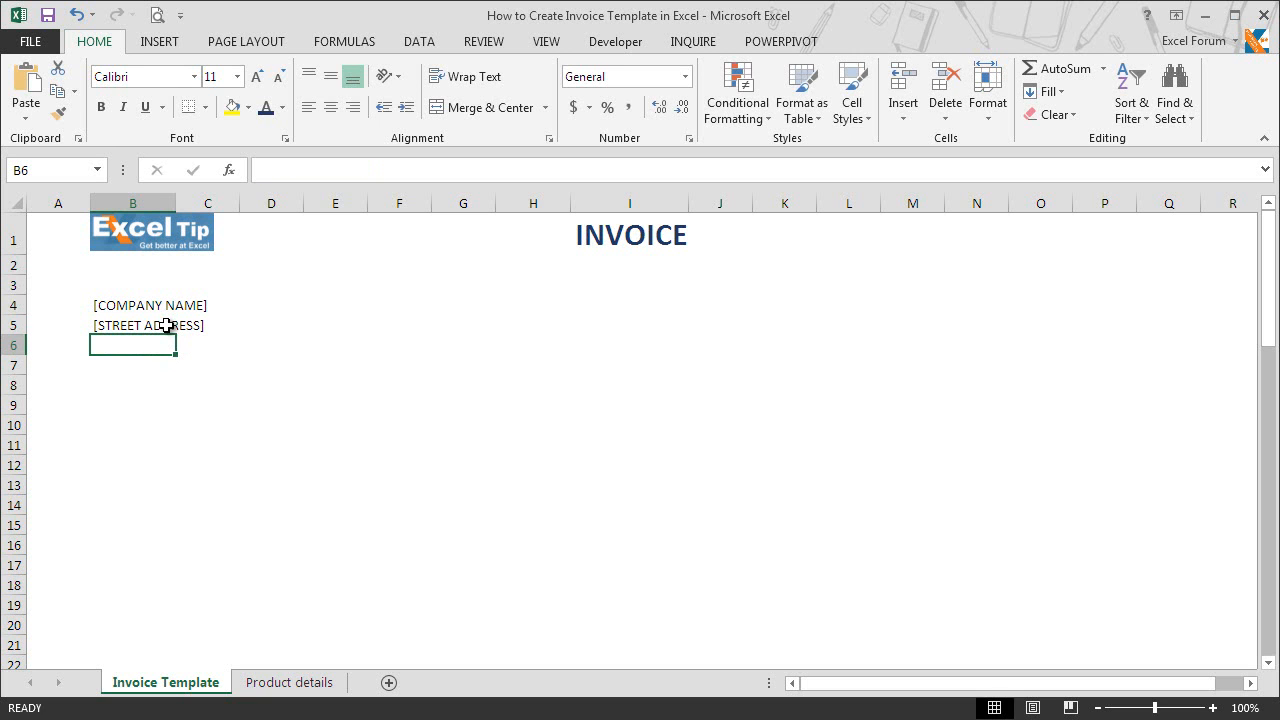
{"action": "type", "text": "[CITY"}
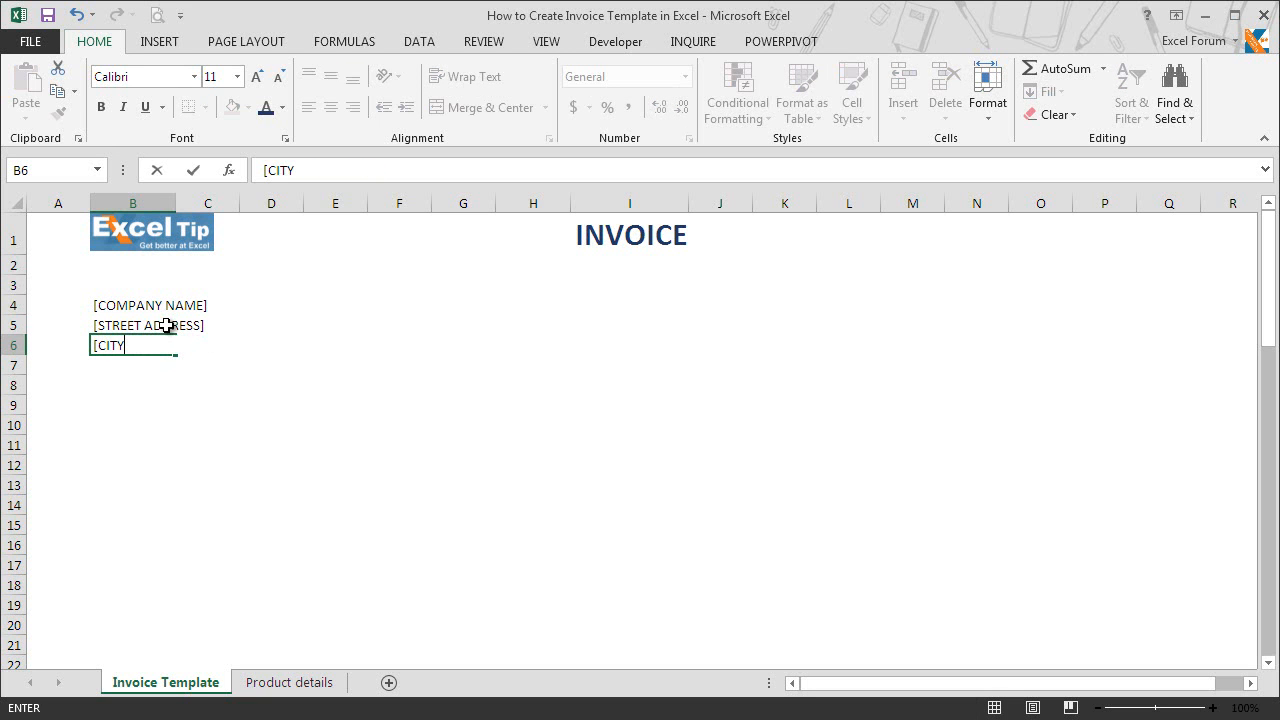
{"action": "type", "text": ", STATE, ZIP]"}
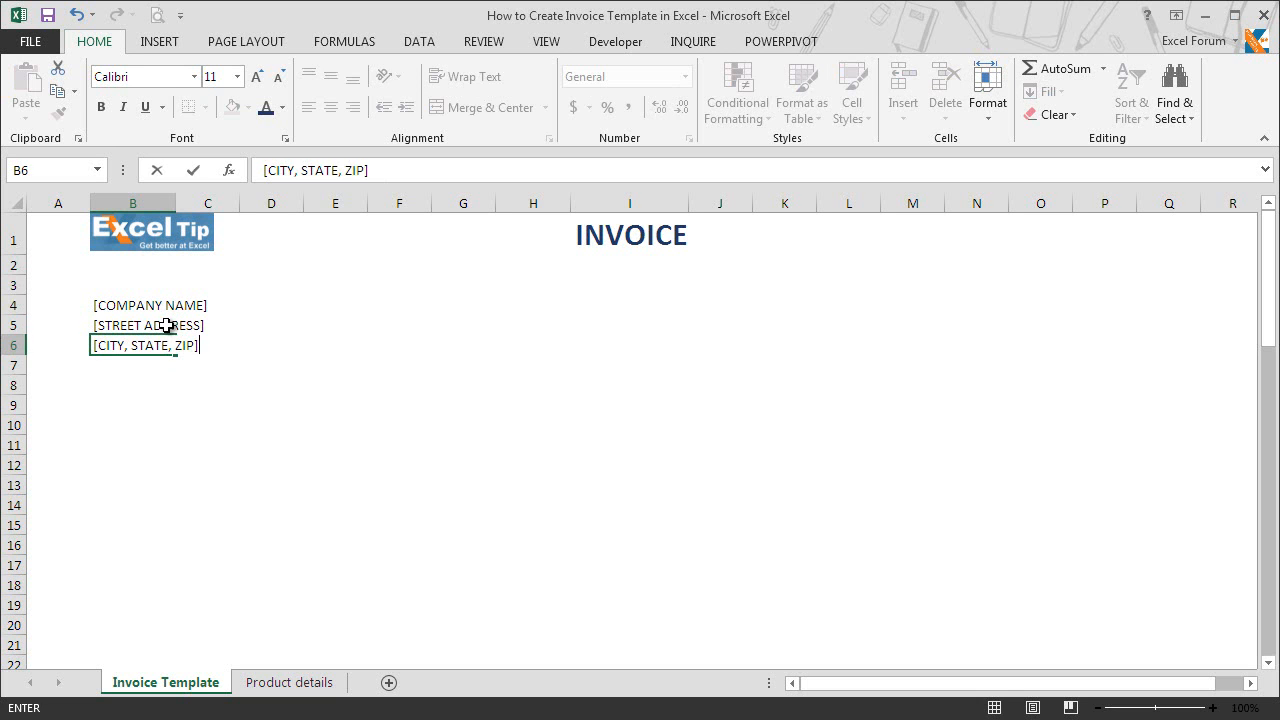
{"action": "key", "text": "Return"}
{"action": "type", "text": "PHONE: [000"}
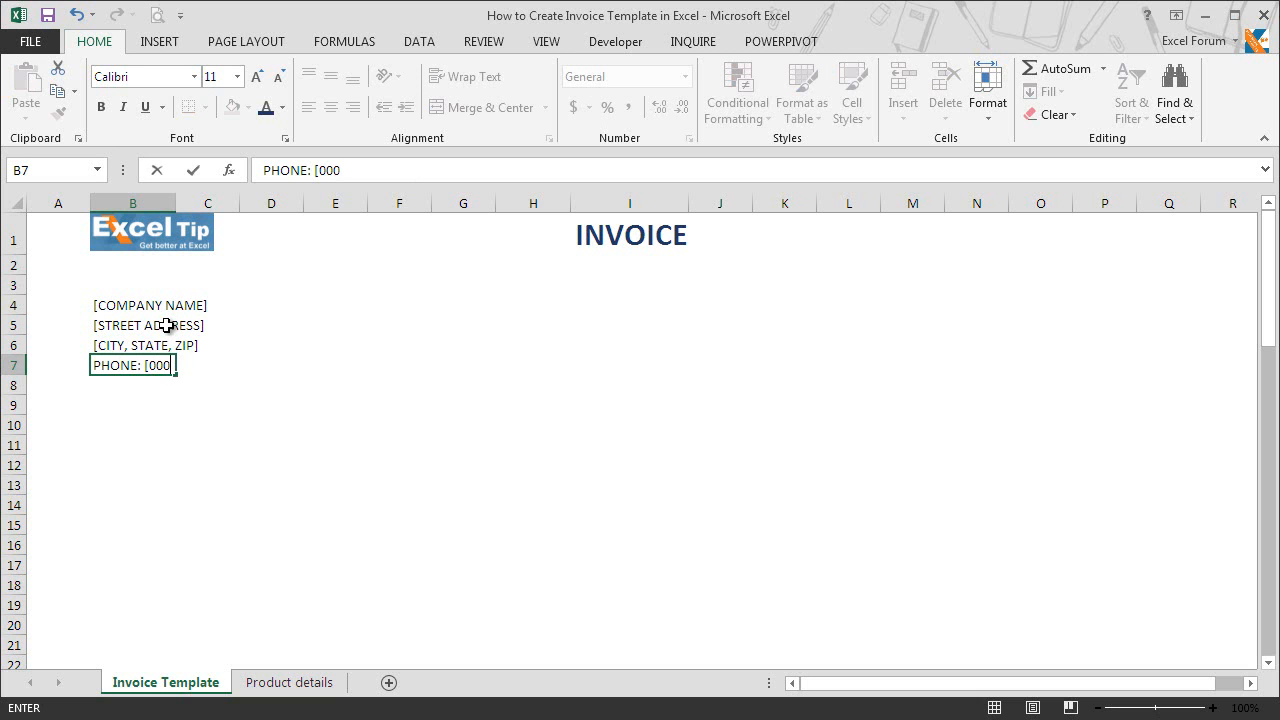
{"action": "type", "text": "-000-0000]"}
{"action": "key", "text": "Return"}
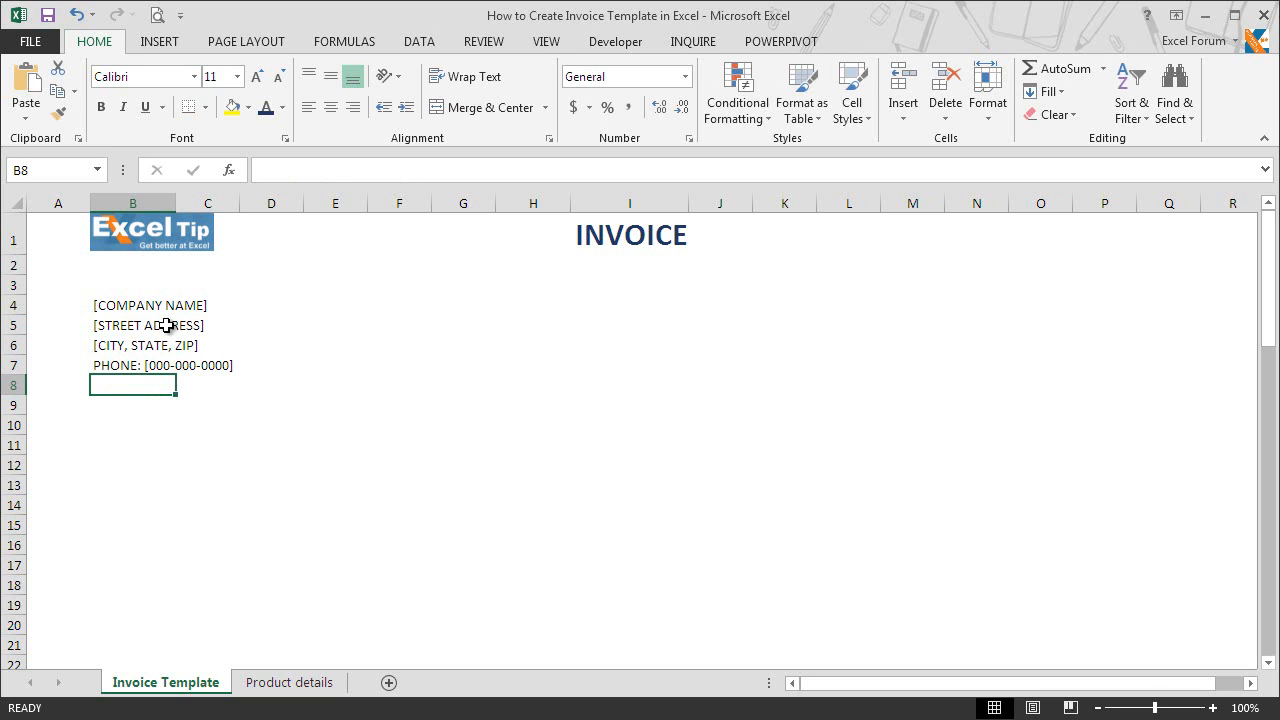
{"action": "type", "text": "FAX:"}
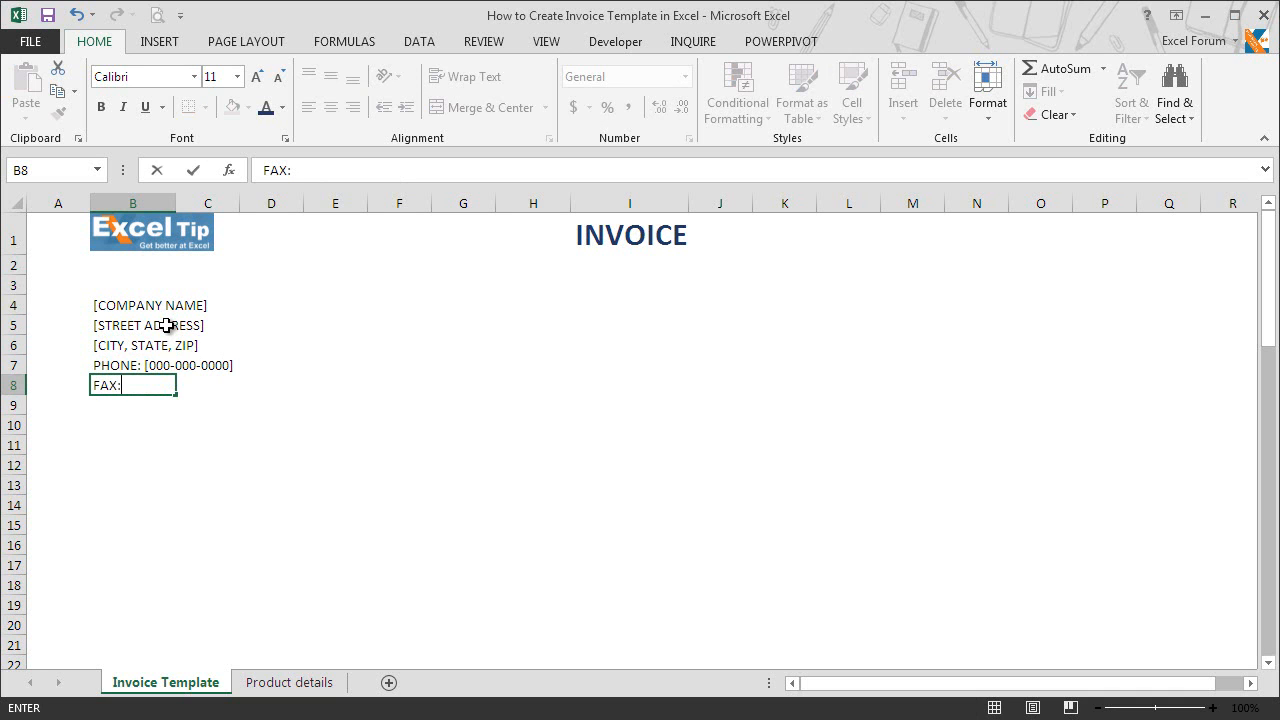
{"action": "type", "text": " [000-000-0000"}
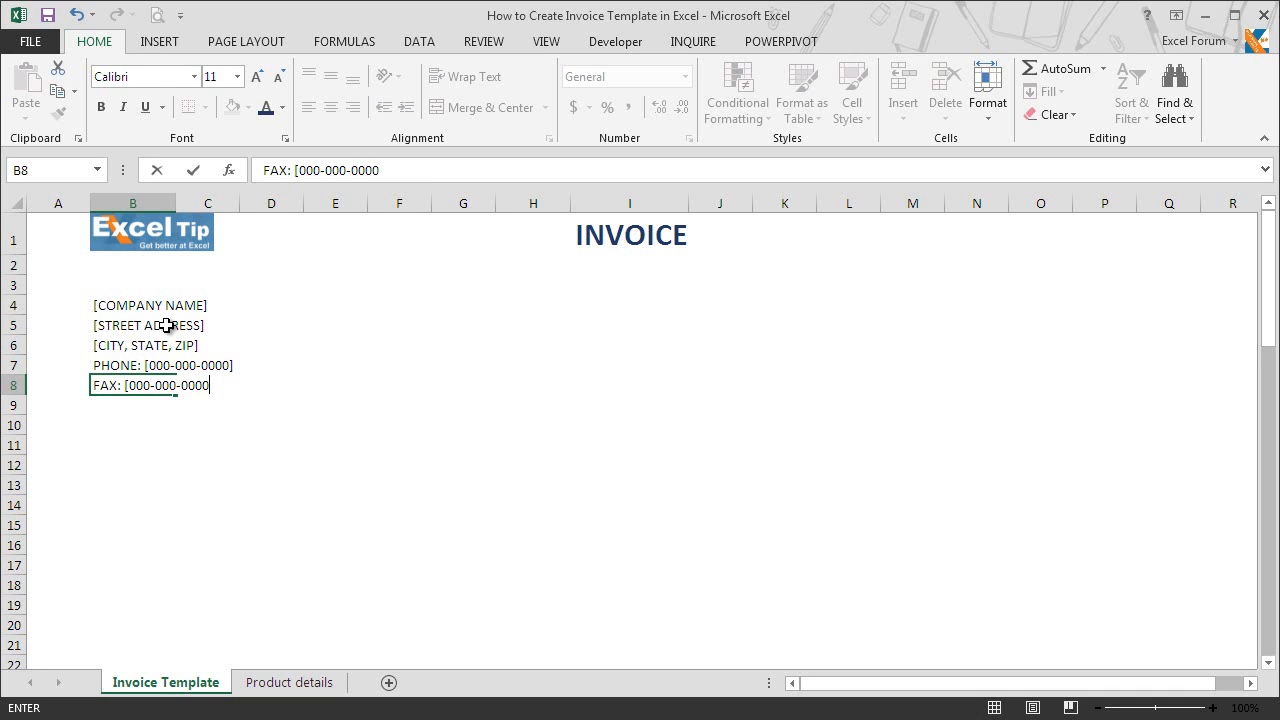
{"action": "type", "text": "]"}
{"action": "key", "text": "Return"}
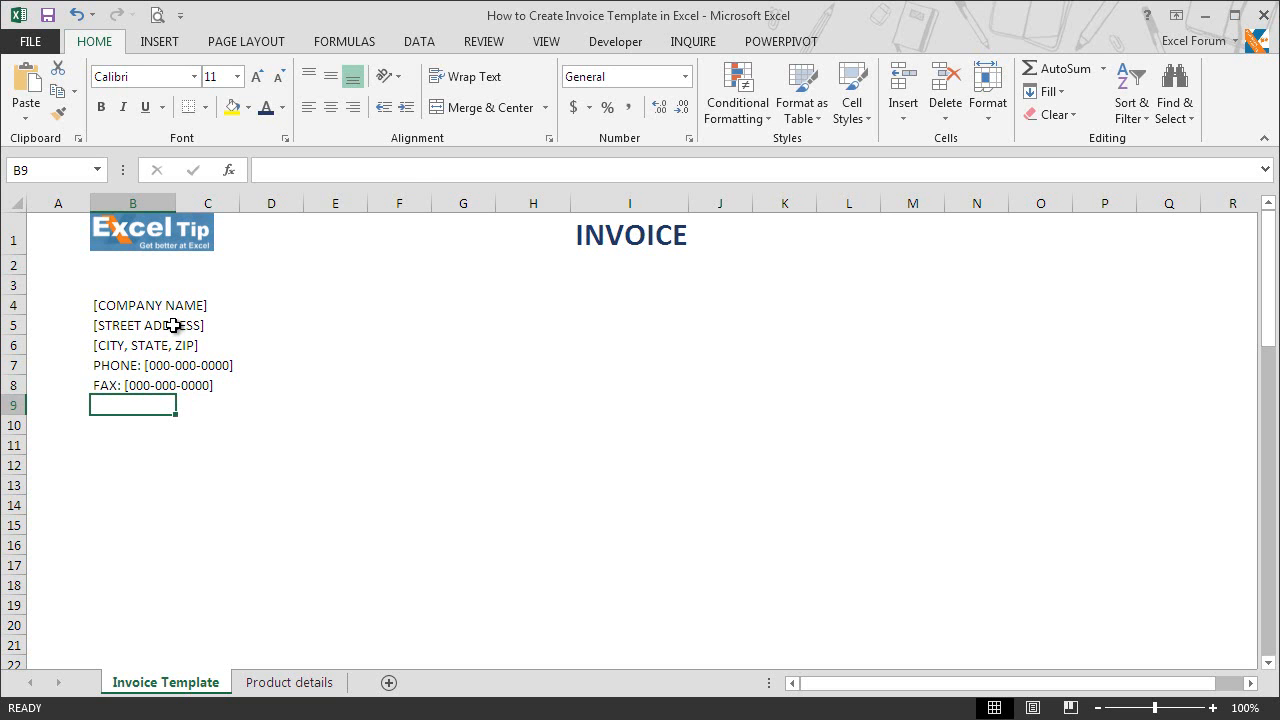
Enter the heading Bill To in cell B11 and the placeholder [NAME] below it in B12.
{"action": "left_click", "coordinate": [124, 444]}
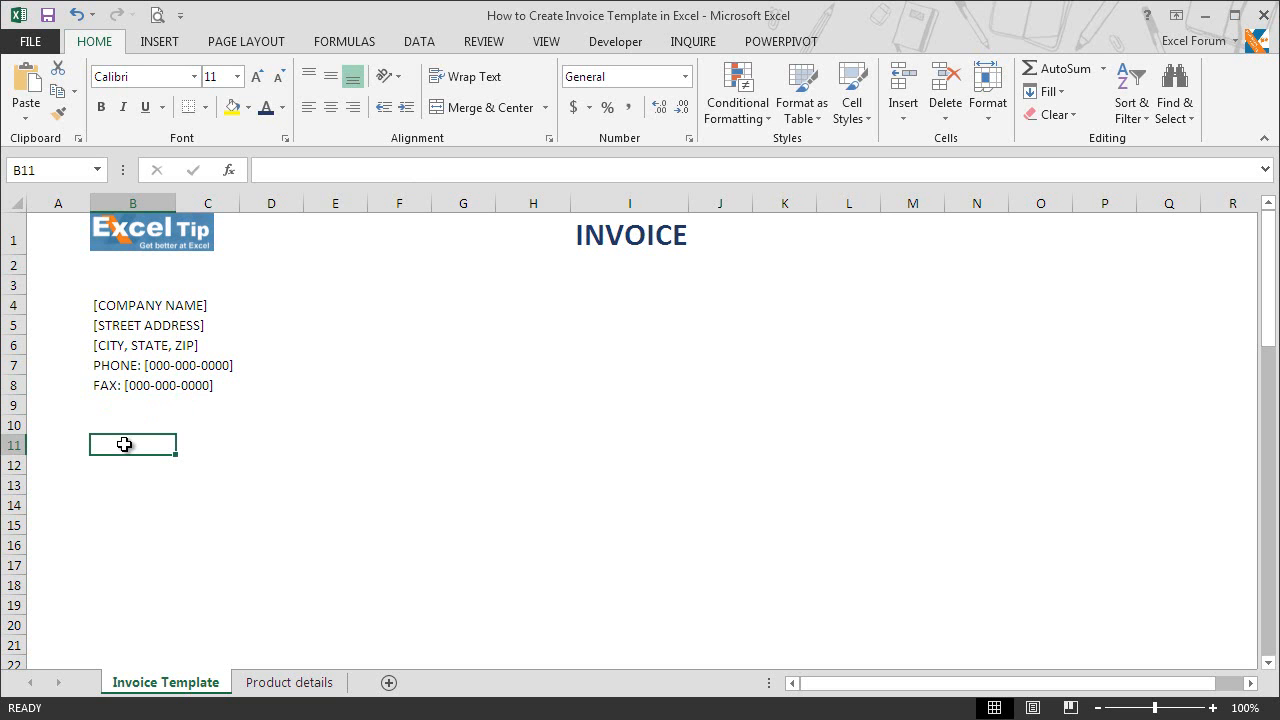
{"action": "type", "text": "Bill To"}
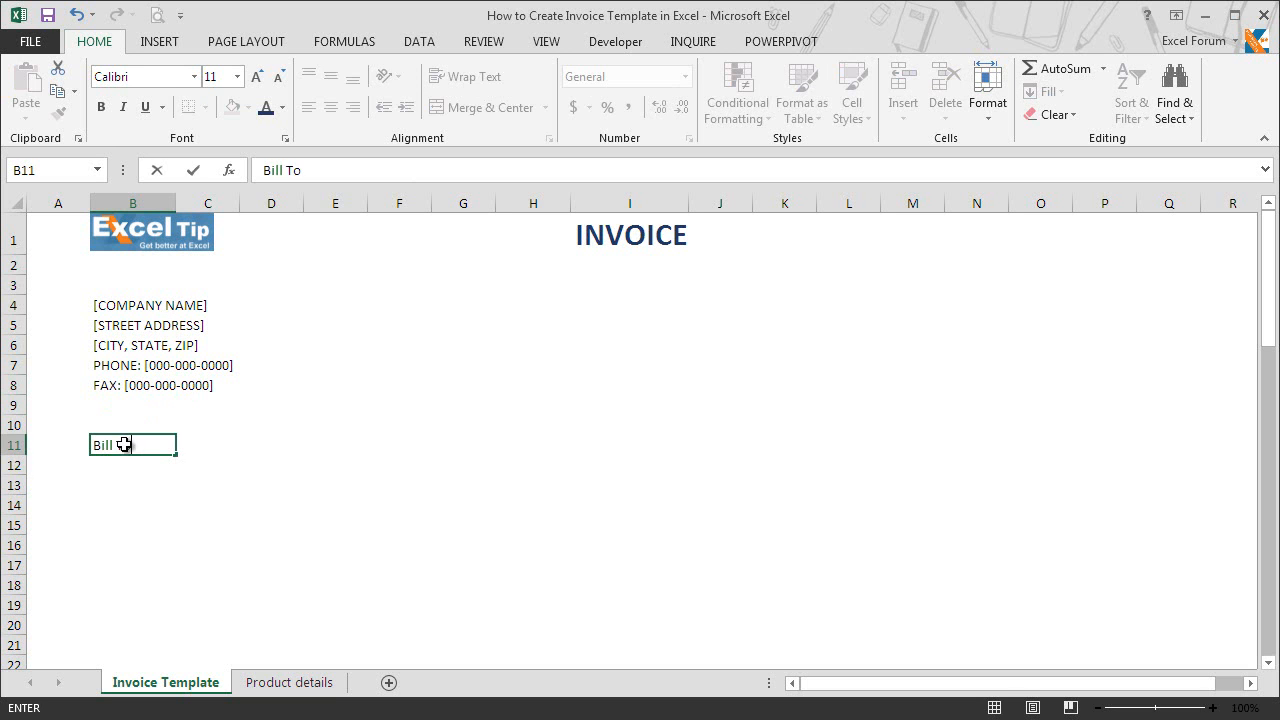
{"action": "key", "text": "Return"}
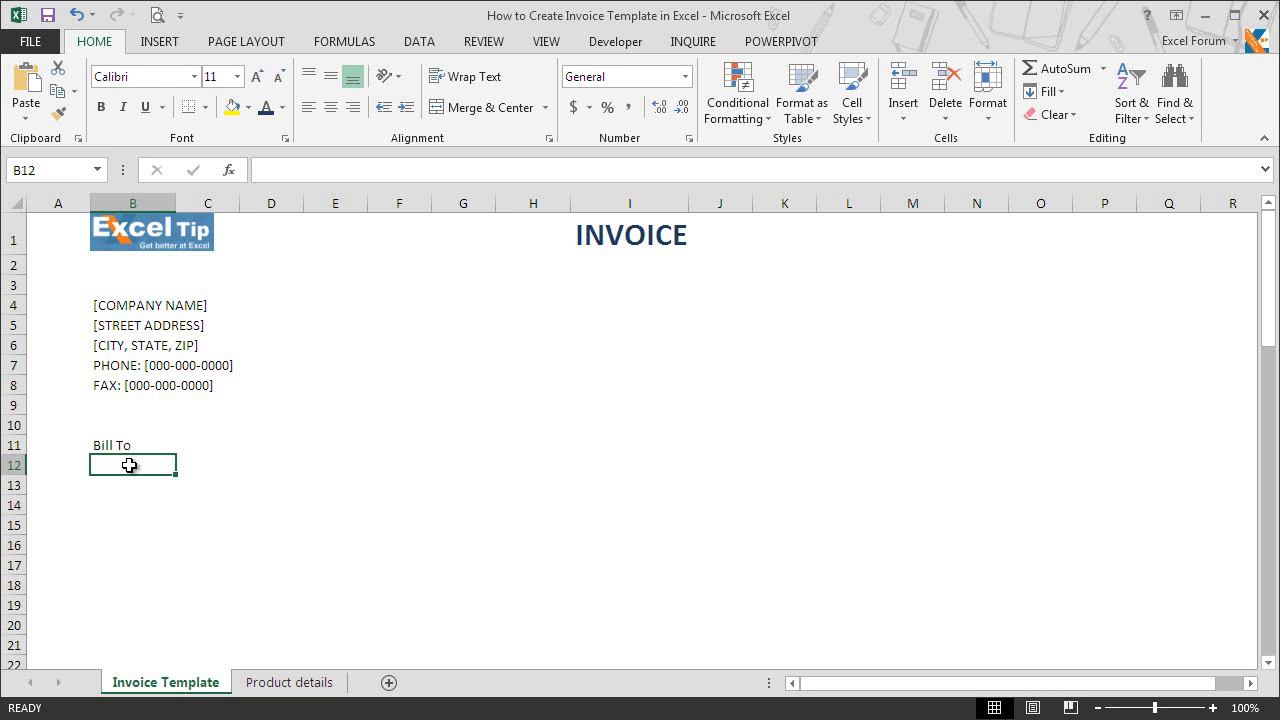
{"action": "double_click", "coordinate": [131, 465]}
{"action": "type", "text": "[NAME]"}
{"action": "key", "text": "Return"}
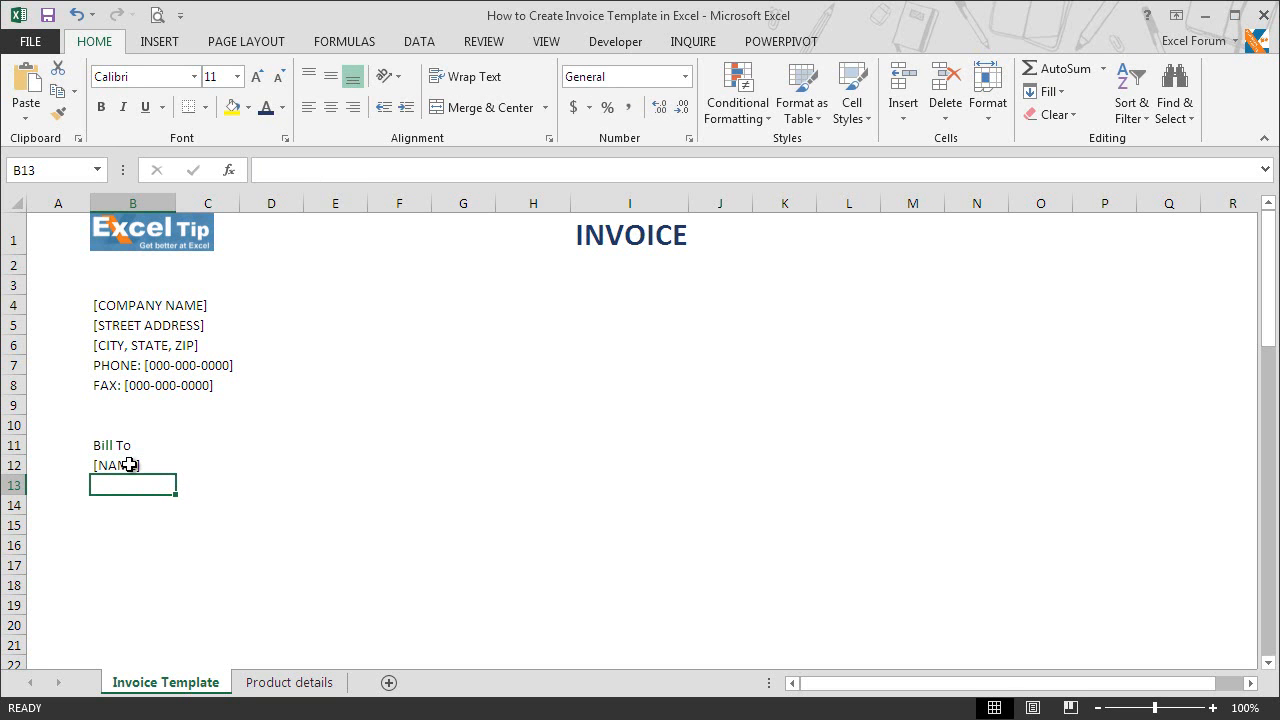
Add the placeholders [COMPANY NAME], [STREET ADDRESS] and [CITY, STATE, ZIP] to the Bill To section in cells B13 to B15.
{"action": "type", "text": "[COMPANY"}
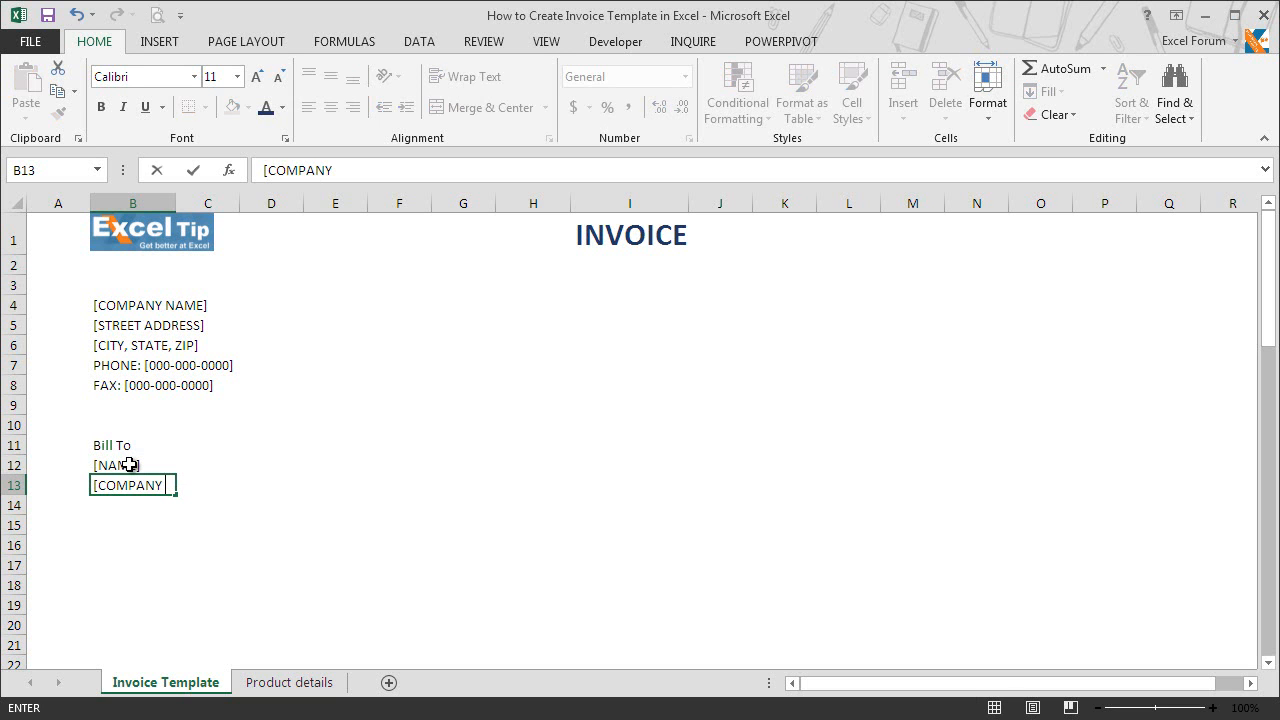
{"action": "type", "text": " NAME"}
{"action": "key", "text": "Return"}
{"action": "type", "text": "[STREET ADDRESS]"}
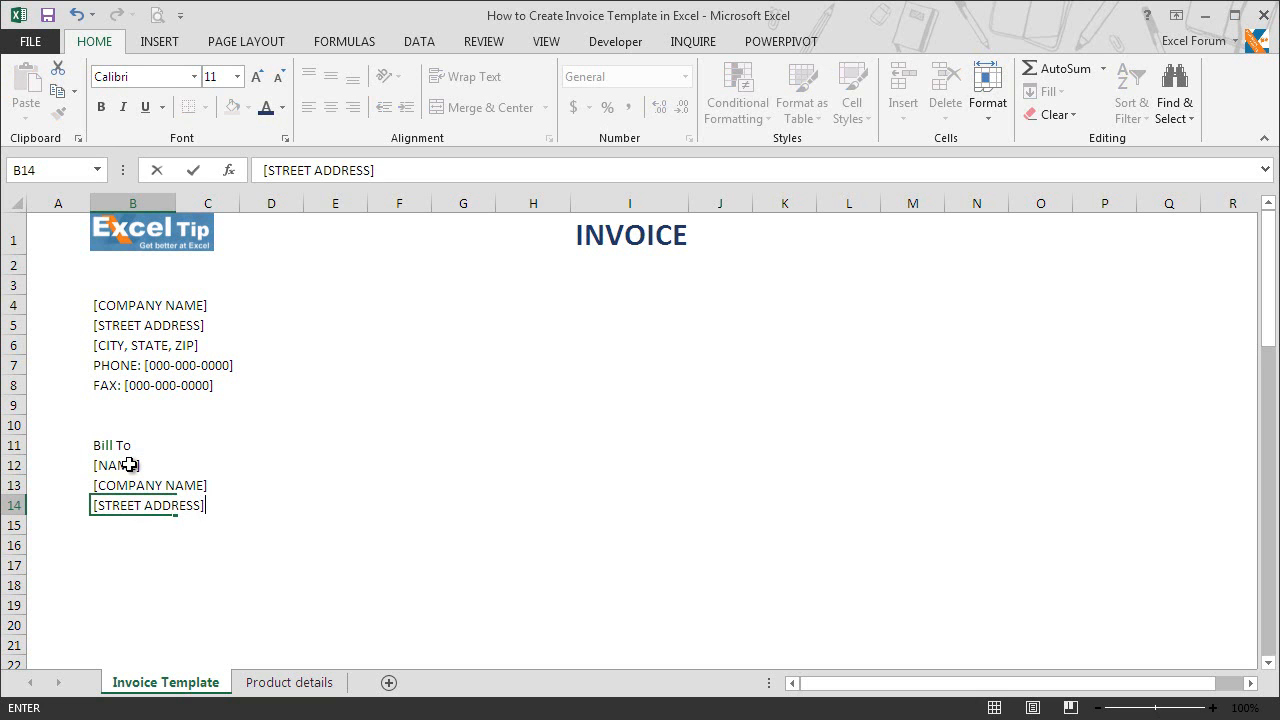
{"action": "key", "text": "Return"}
{"action": "type", "text": "[CITY, STATE, Z"}
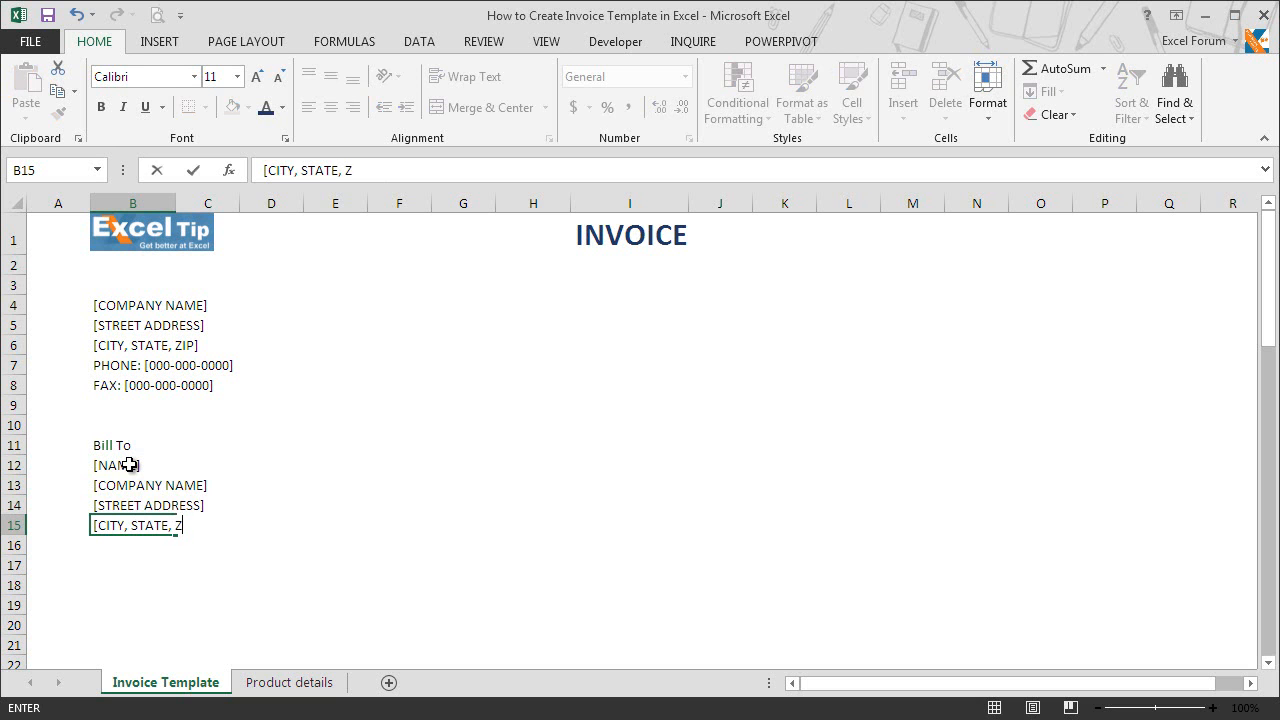
{"action": "type", "text": "IP]"}
{"action": "key", "text": "Return"}
{"action": "type", "text": "P"}
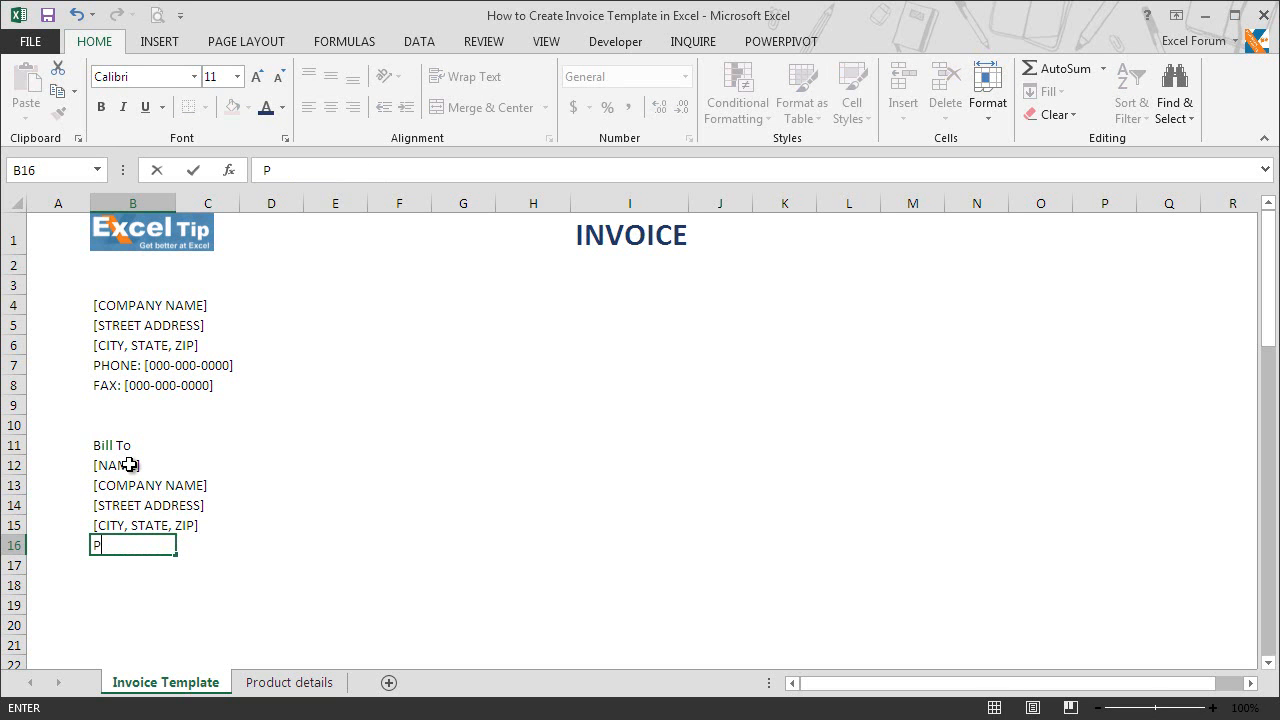
{"action": "type", "text": "HONE: [000-000-00"}
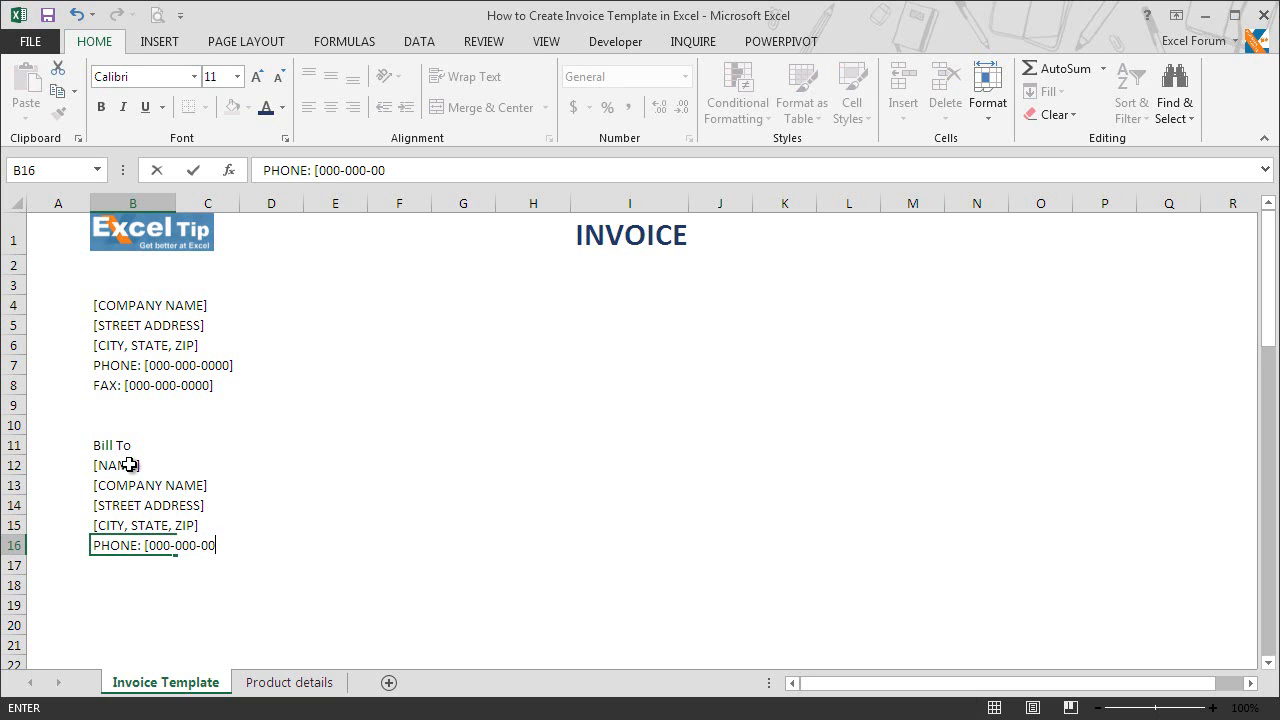
{"action": "type", "text": "00]"}
{"action": "key", "text": "Return"}
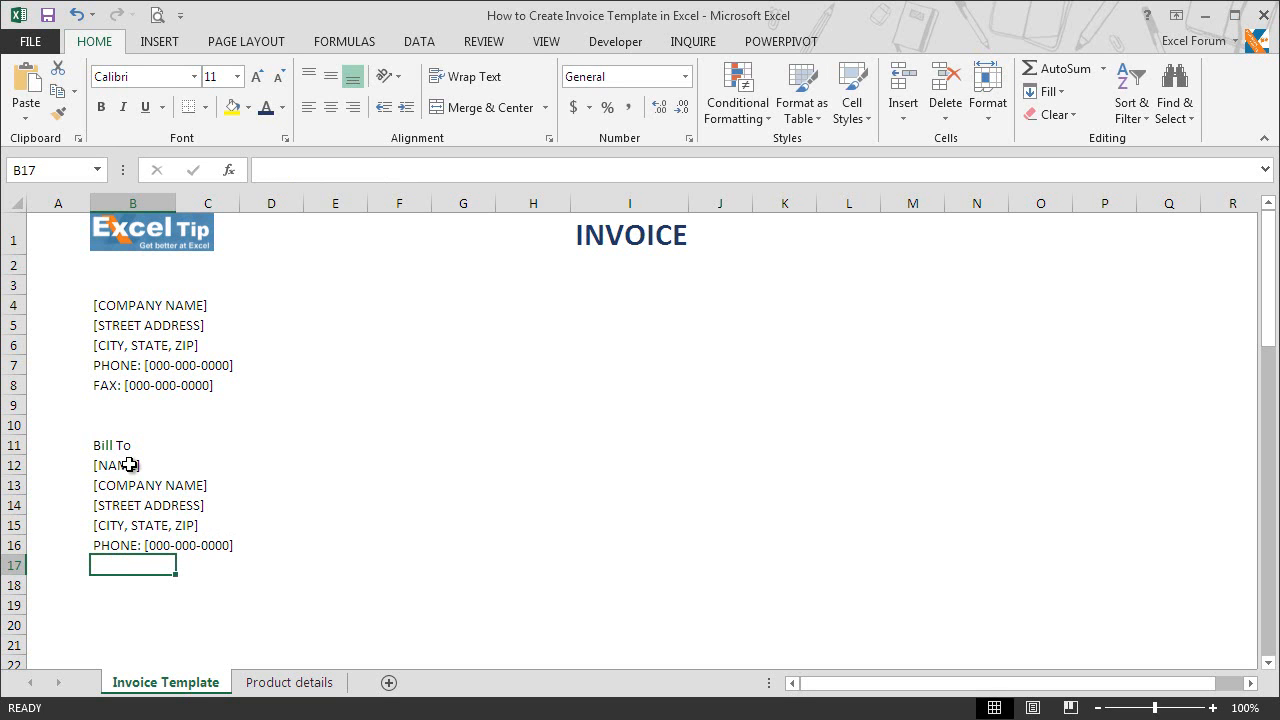
{"action": "type", "text": "EM"}
{"action": "key", "text": "BackSpace"}
{"action": "key", "text": "BackSpace"}
{"action": "type", "text": "[EMA"}
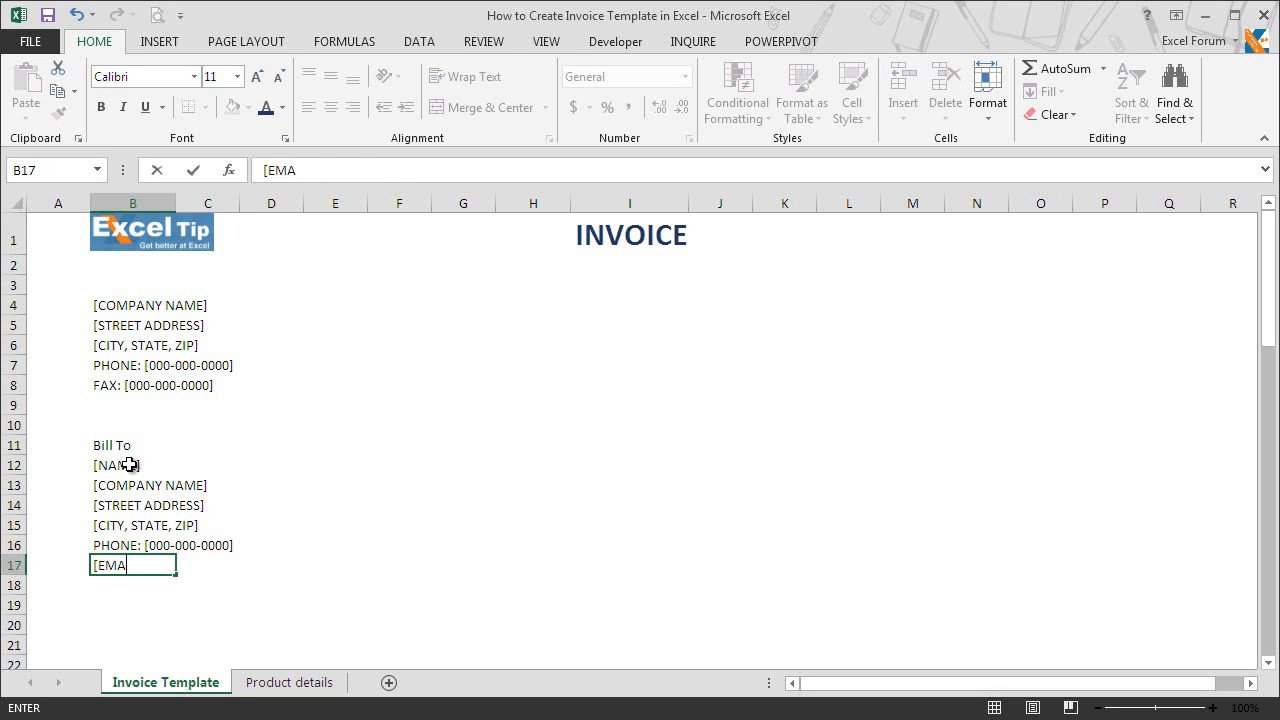
{"action": "type", "text": "IL ADDRESS"}
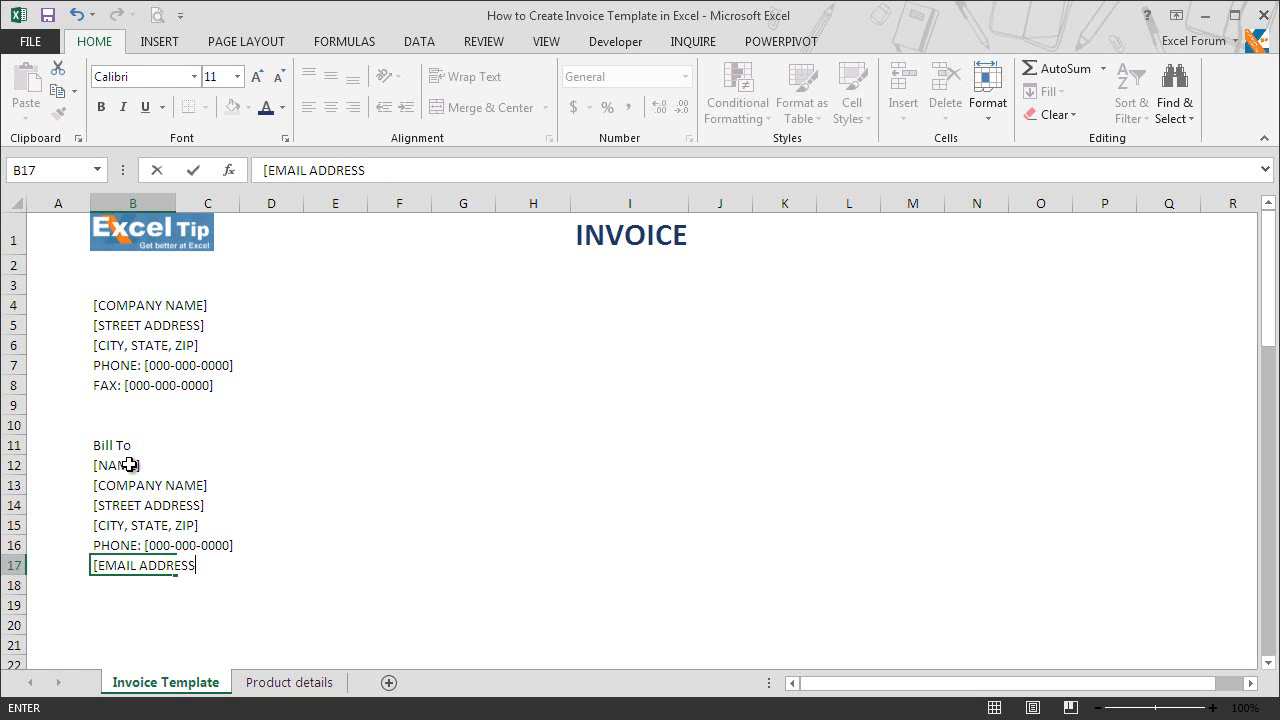
{"action": "key", "text": "F2"}
{"action": "type", "text": "]"}
{"action": "key", "text": "Return"}
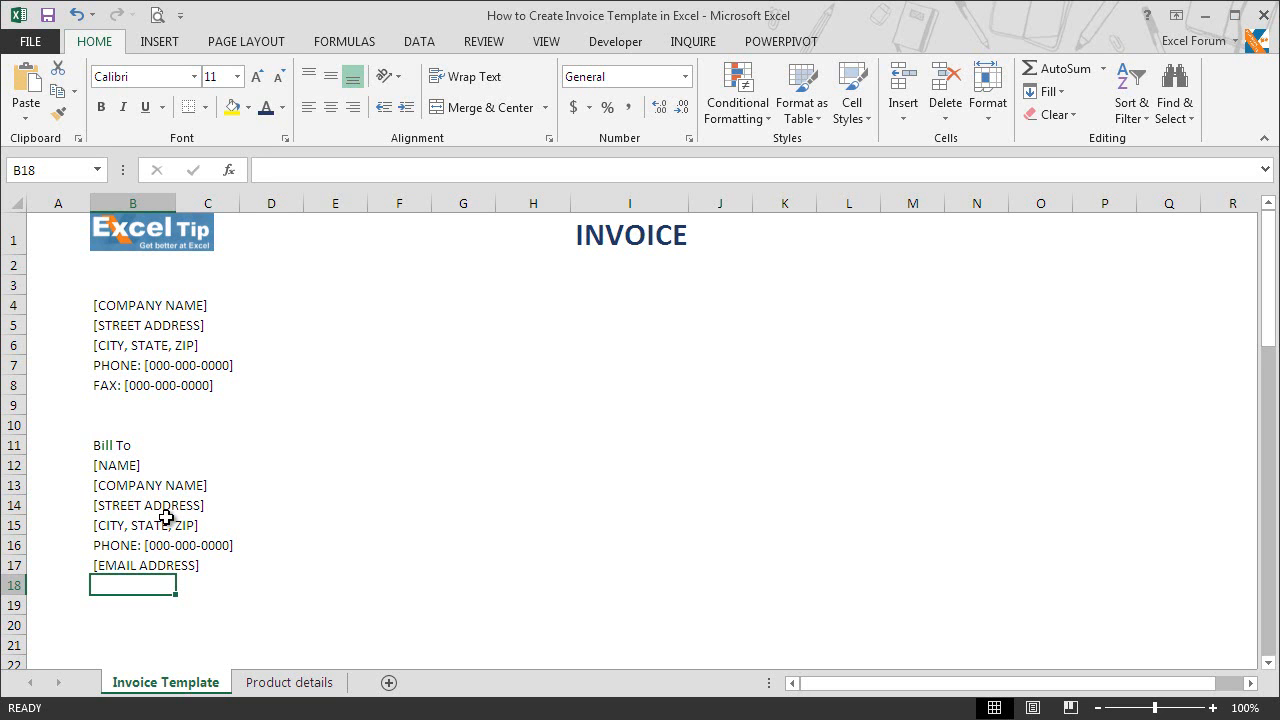
Enter the labels Customer ID, Invoice Date, Invoice Number and Payment Due By in cells H5 to H8.
{"action": "left_click", "coordinate": [554, 327]}
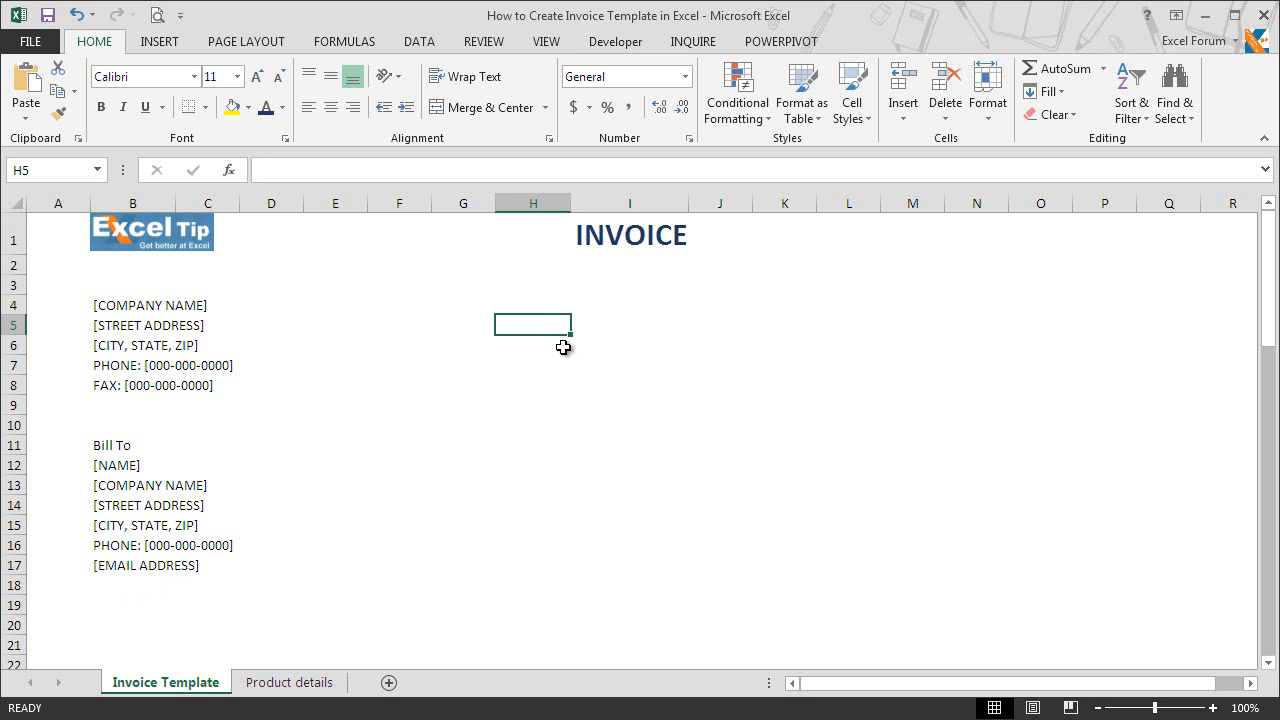
{"action": "type", "text": "Customer ID"}
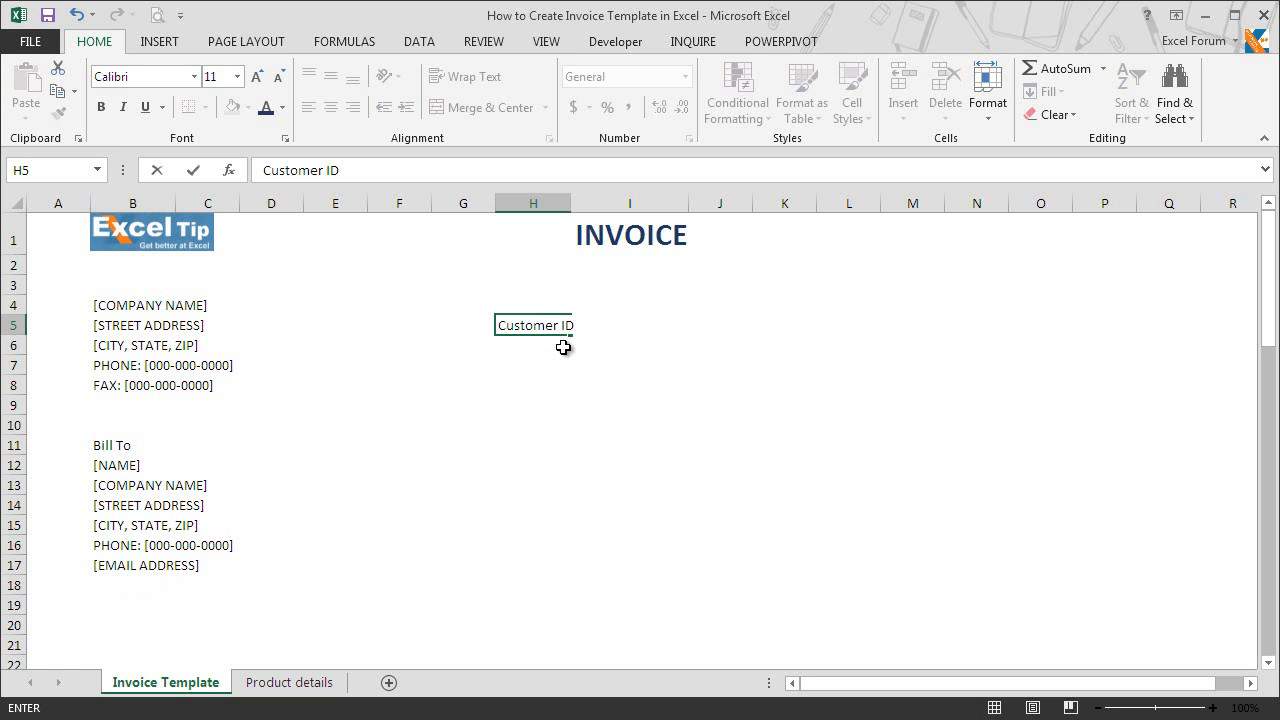
{"action": "key", "text": "Return"}
{"action": "type", "text": "Invoice Date"}
{"action": "key", "text": "Return"}
{"action": "type", "text": "Invoice Number"}
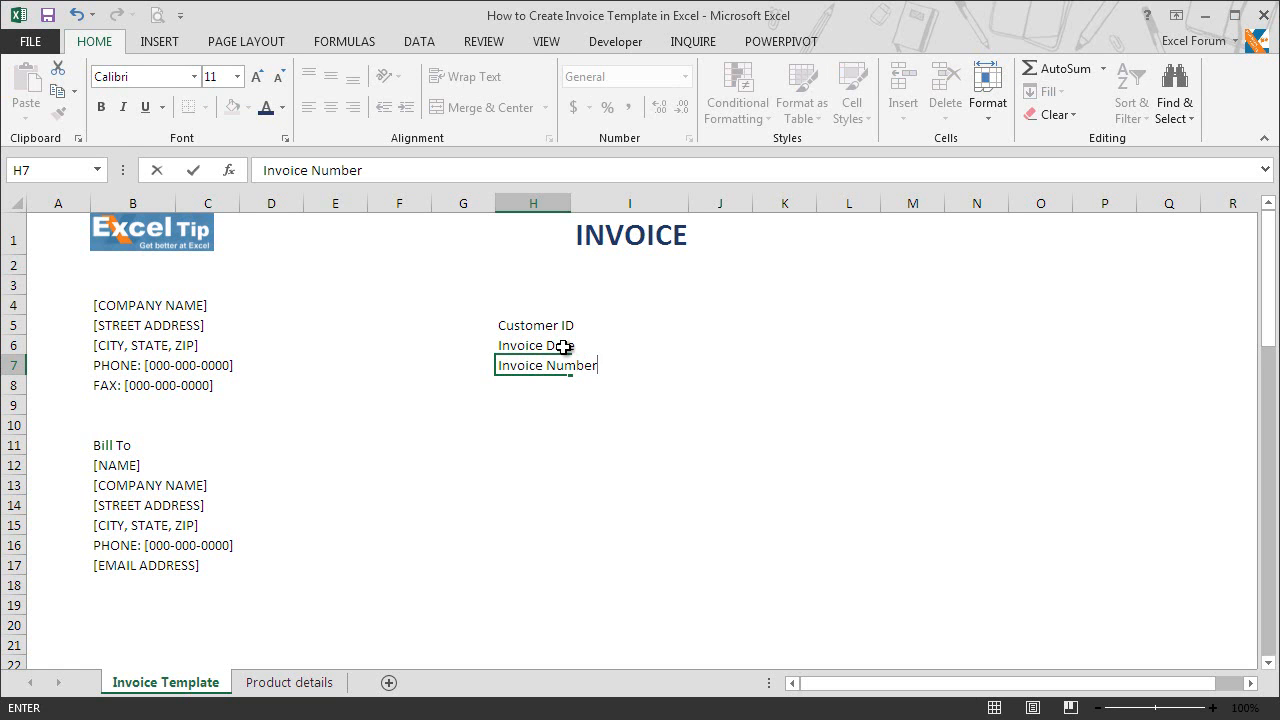
{"action": "key", "text": "Return"}
{"action": "type", "text": "Paym"}
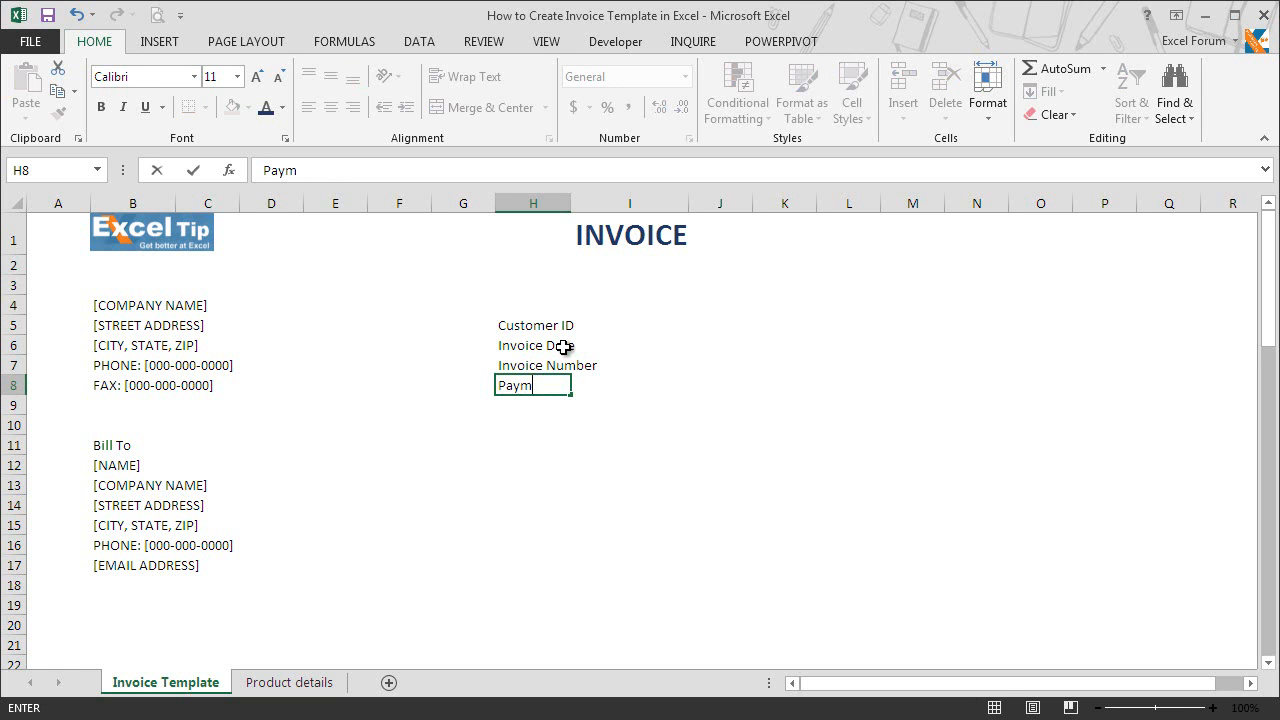
{"action": "type", "text": "ent Due By"}
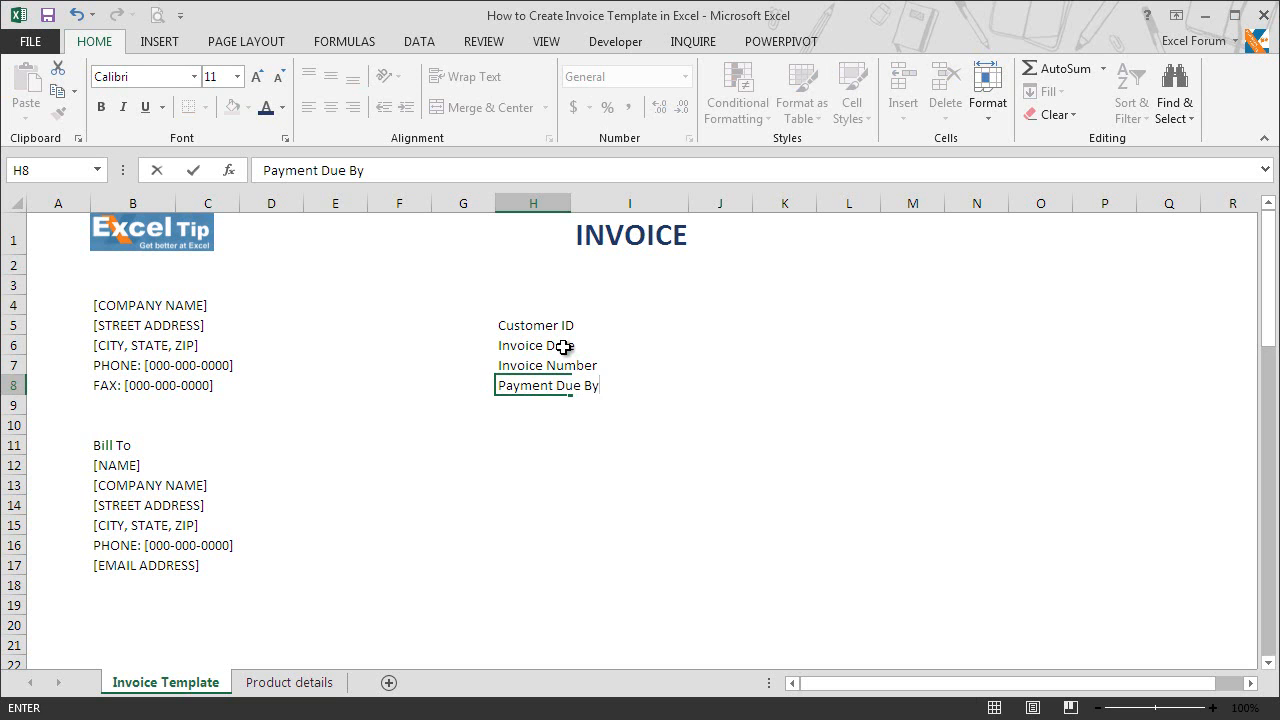
{"action": "key", "text": "Return"}
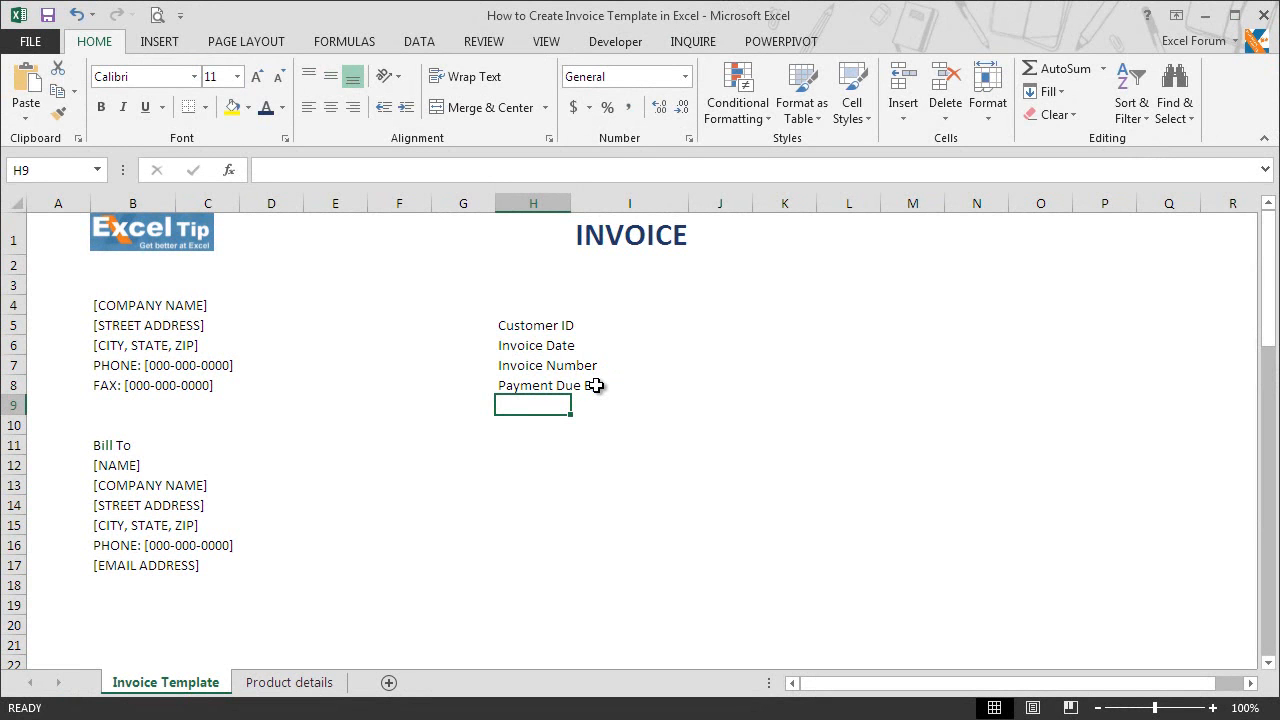
Apply All Borders to the empty value cells I5 to I8 beside the invoice labels.
{"action": "left_click_drag", "start_coordinate": [597, 326], "coordinate": [598, 388]}
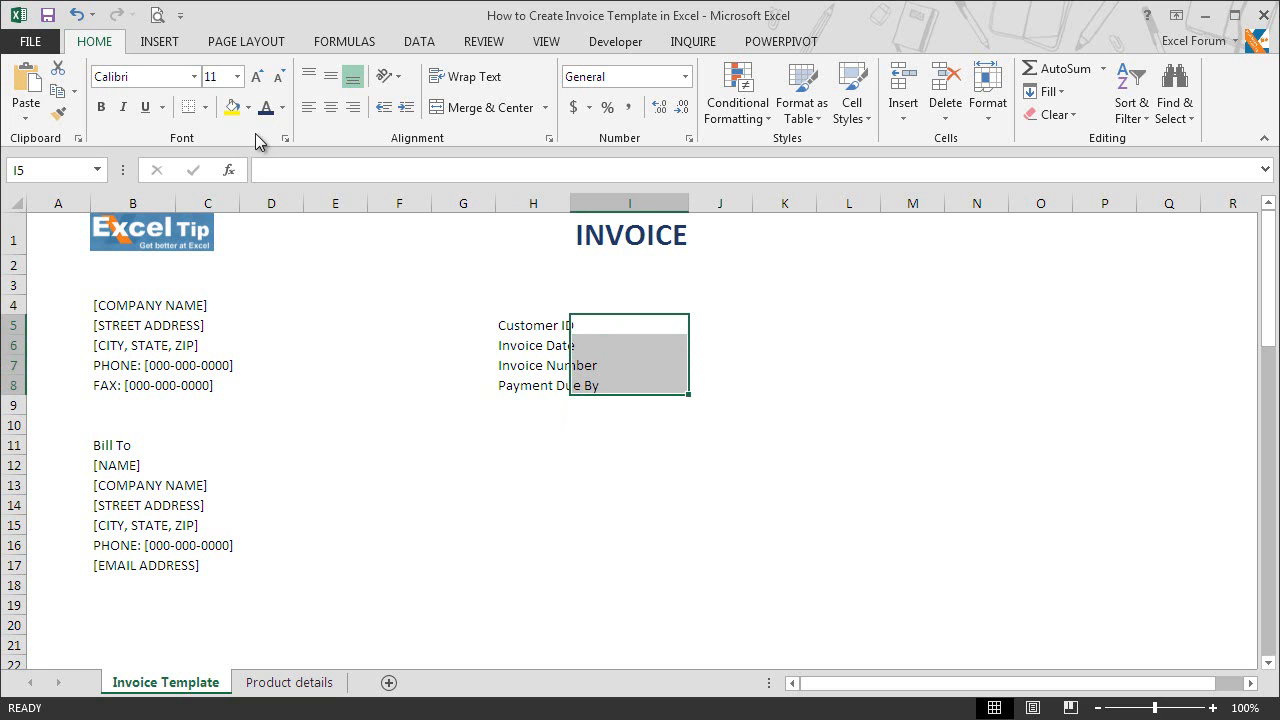
{"action": "left_click", "coordinate": [204, 107]}
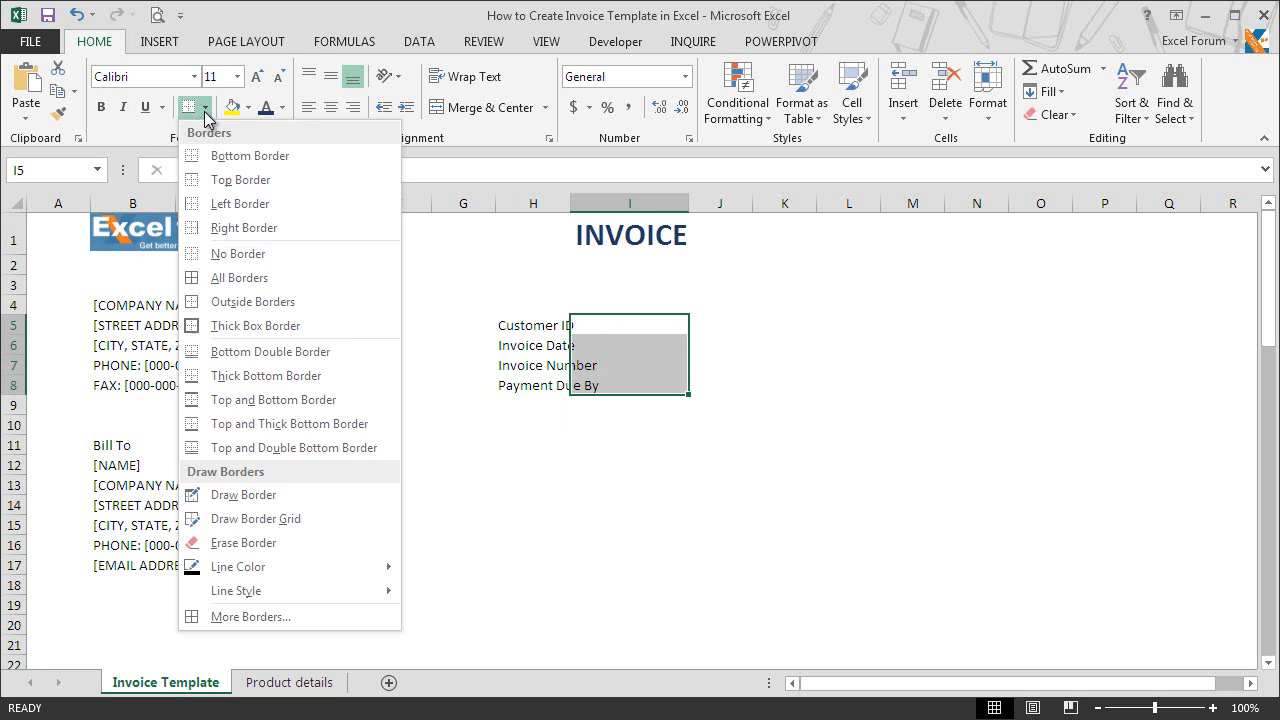
{"action": "left_click", "coordinate": [212, 280]}
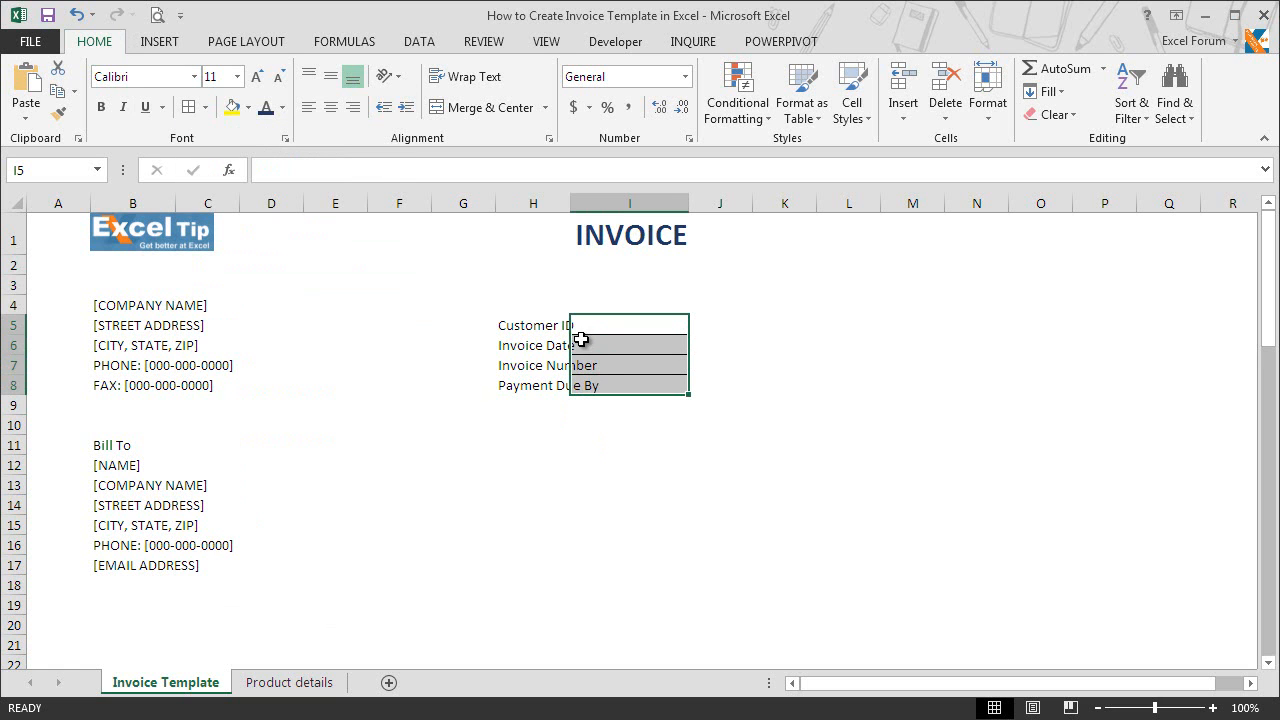
Format the labels in H5 to H8 with Right (Indent) horizontal alignment, an indent of 2 and bold text.
{"action": "left_click_drag", "start_coordinate": [552, 327], "coordinate": [546, 387]}
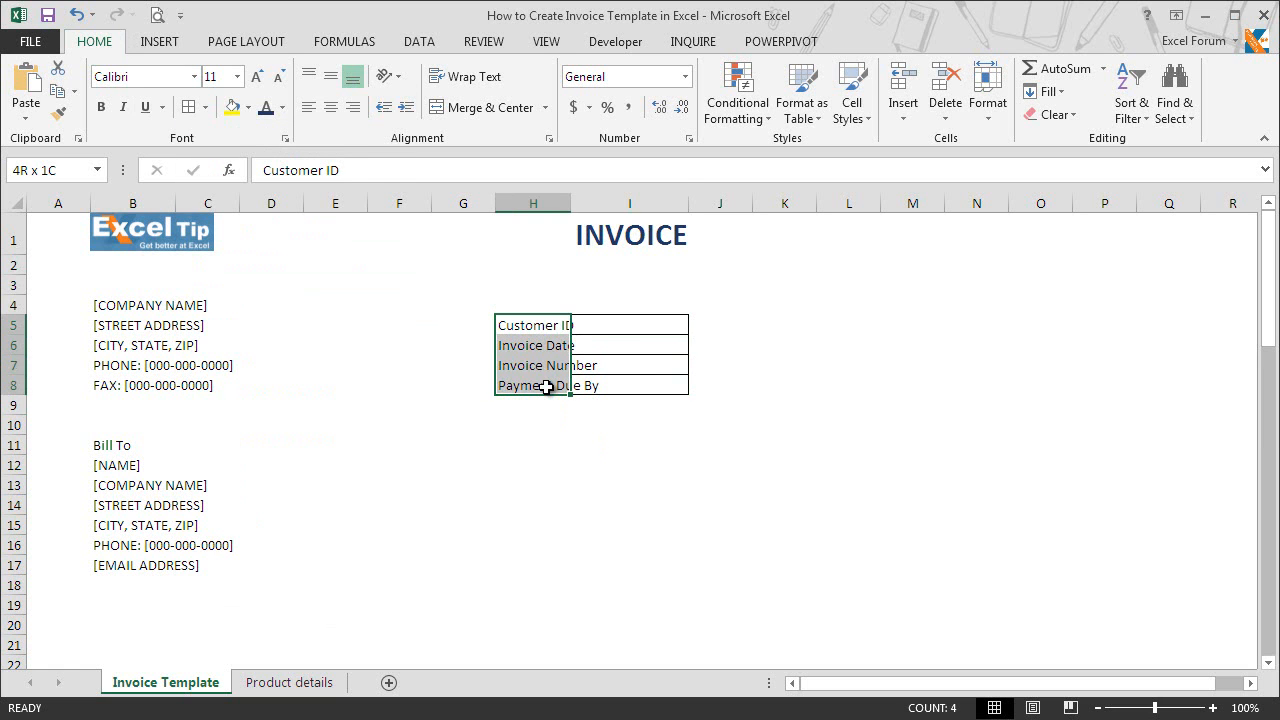
{"action": "key", "text": "ctrl+1"}
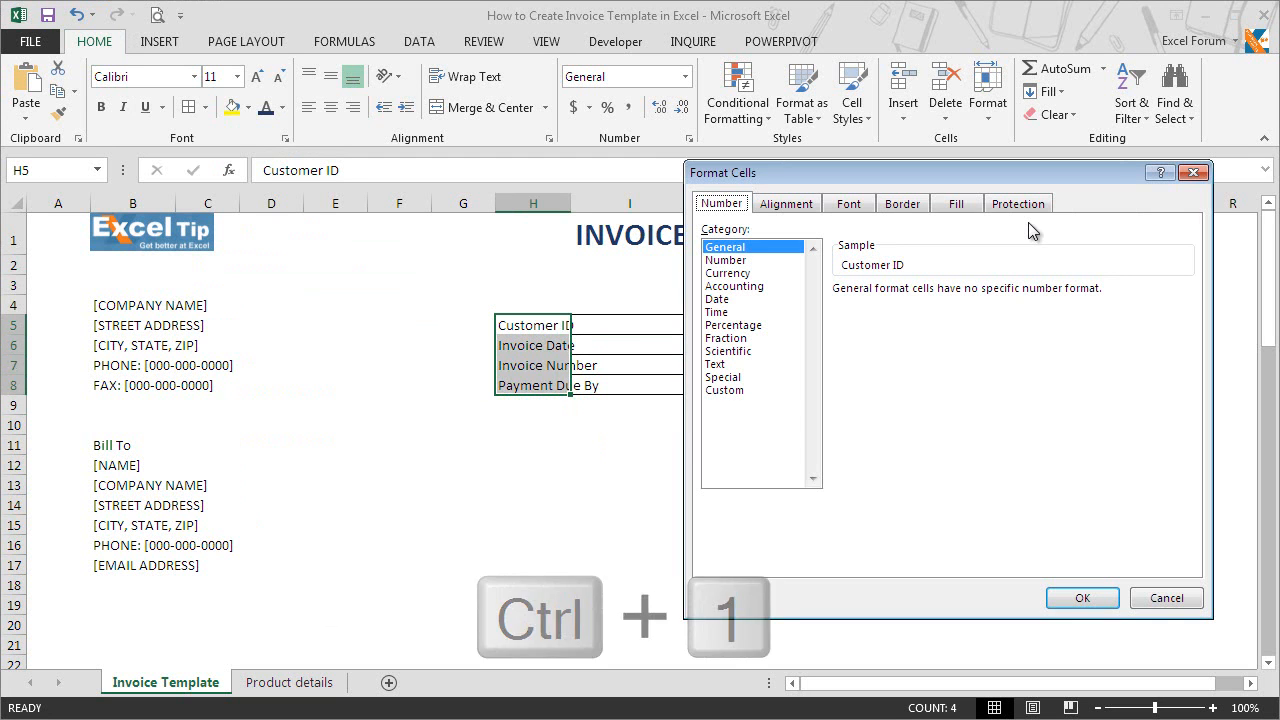
{"action": "left_click", "coordinate": [806, 207]}
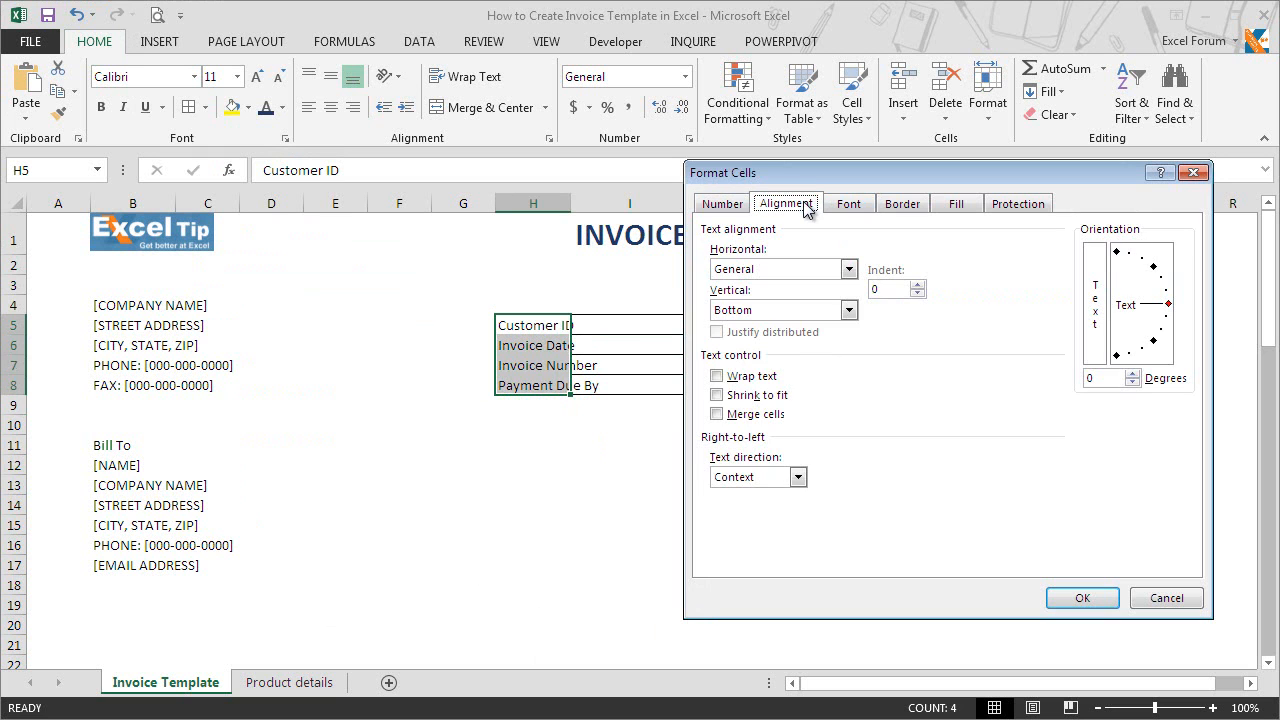
{"action": "left_click", "coordinate": [848, 269]}
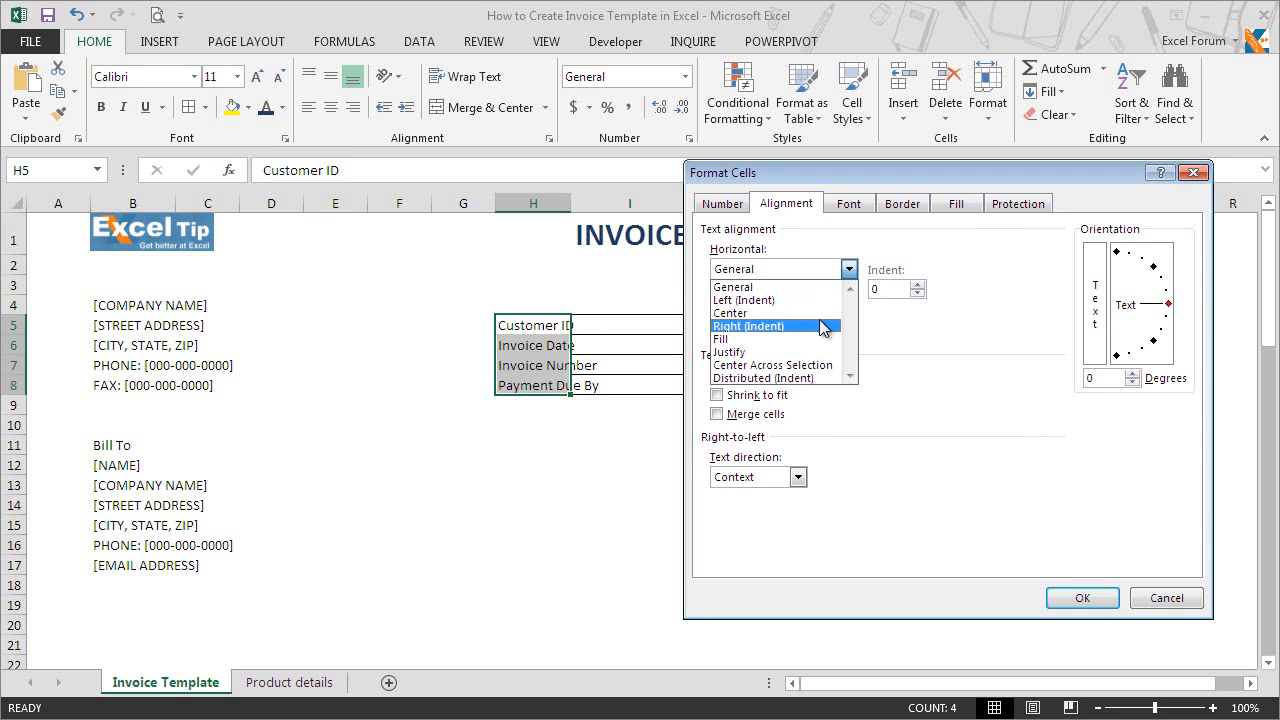
{"action": "left_click", "coordinate": [820, 326]}
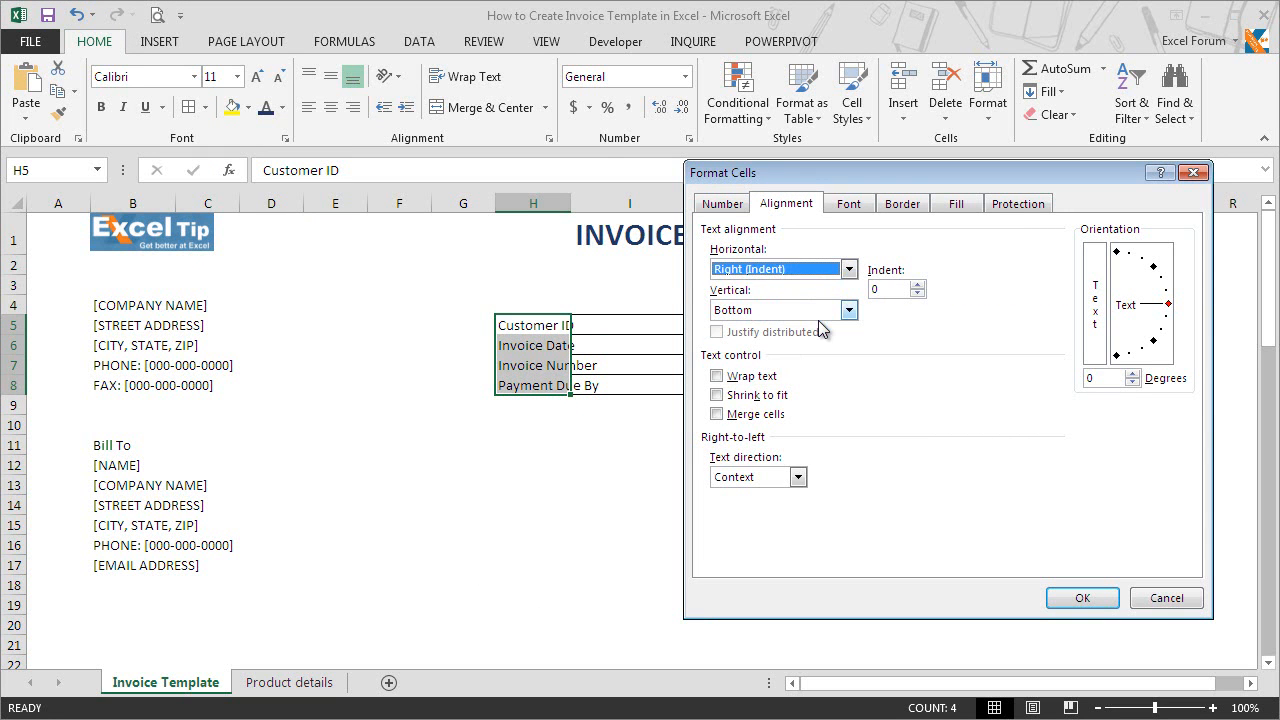
{"action": "left_click", "coordinate": [918, 287]}
{"action": "left_click", "coordinate": [918, 287]}
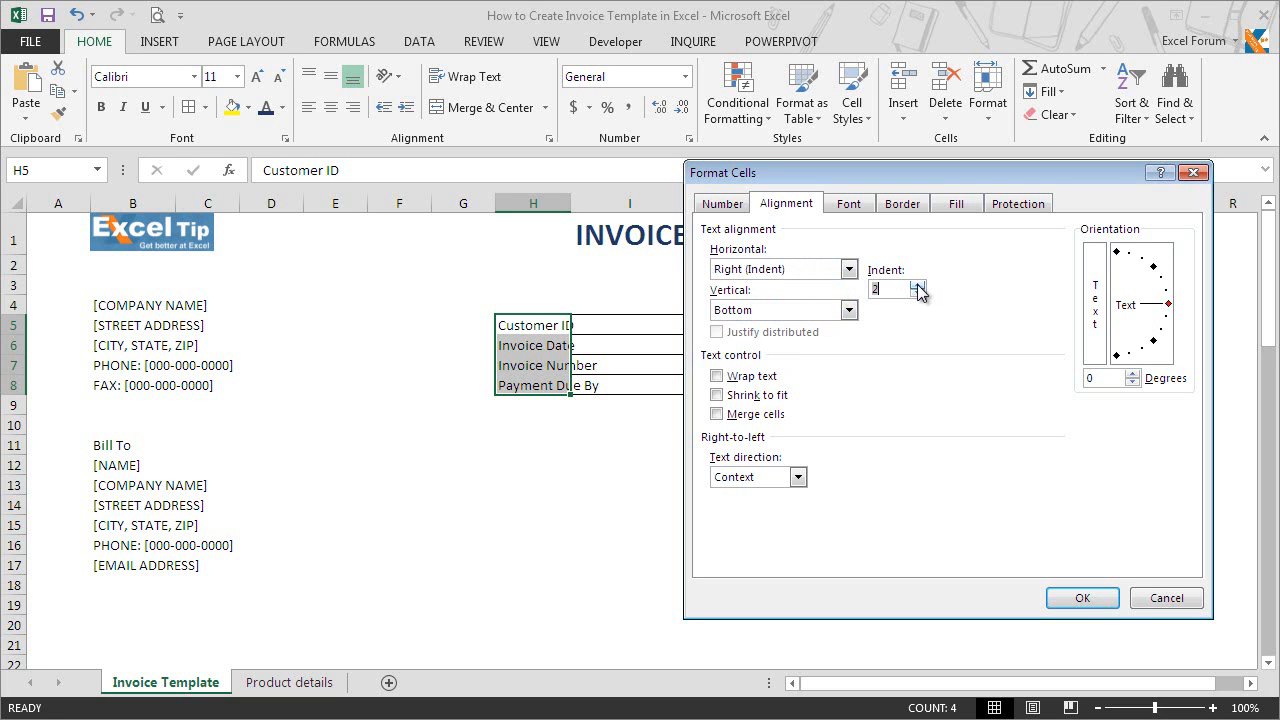
{"action": "left_click", "coordinate": [1082, 600]}
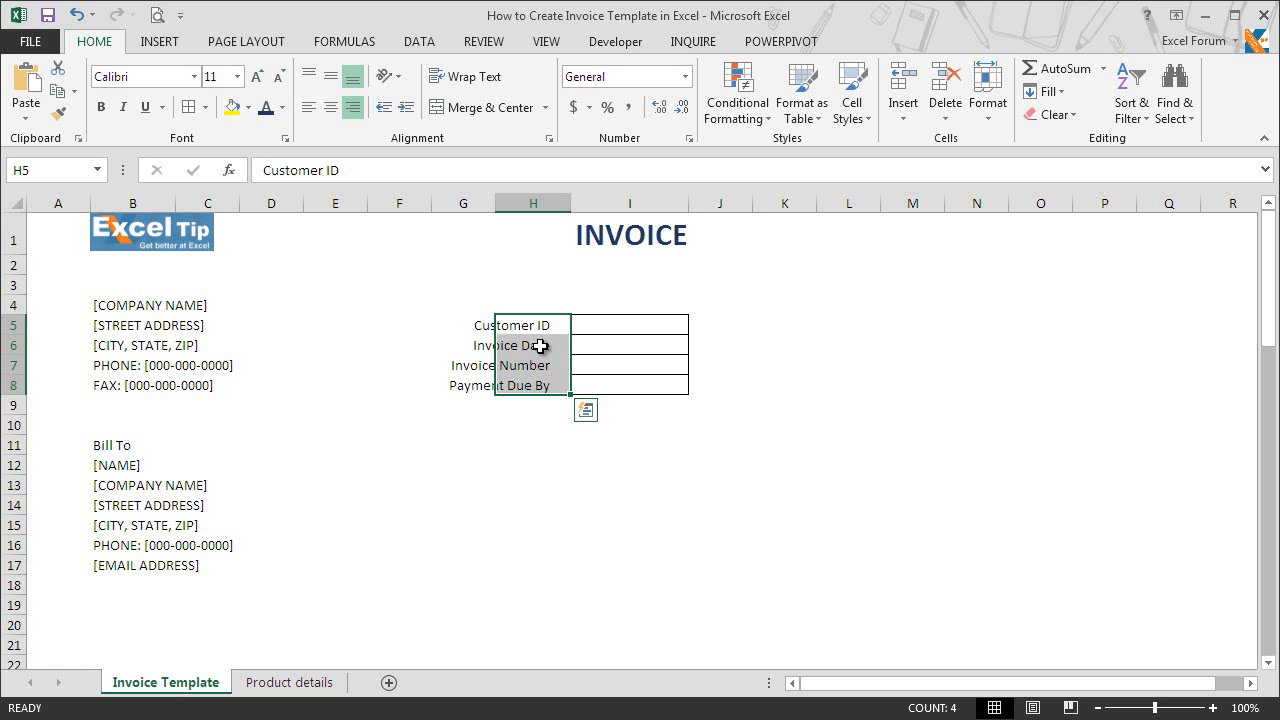
{"action": "left_click", "coordinate": [101, 107]}
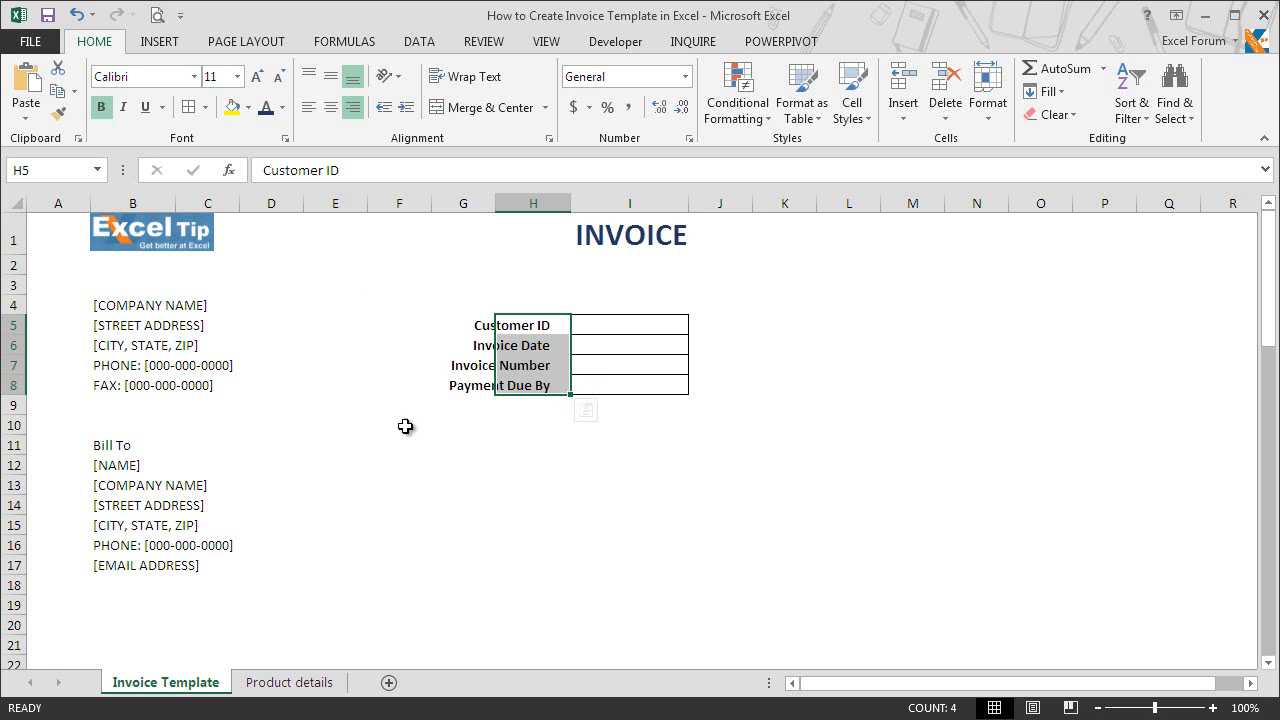
{"action": "left_click", "coordinate": [578, 388]}
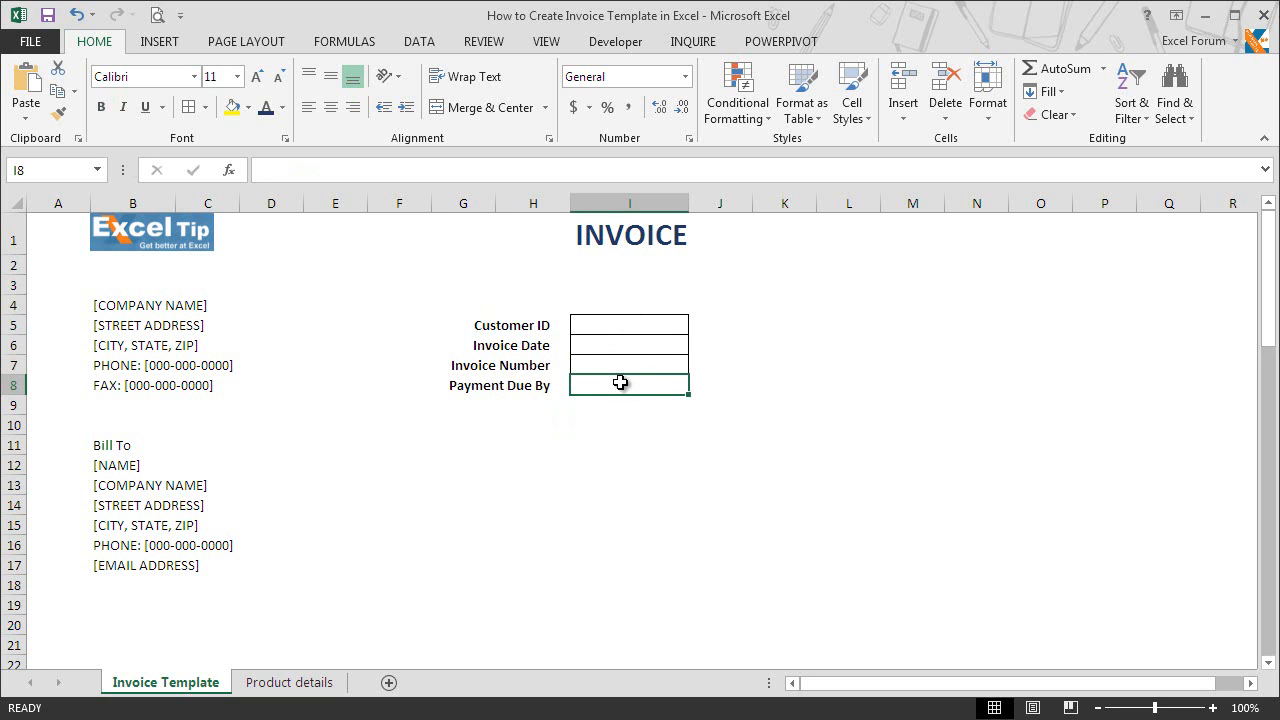
Enter a sample customer ID in I5 and the formula =TODAY() for the invoice date in I6.
{"action": "left_click", "coordinate": [610, 321]}
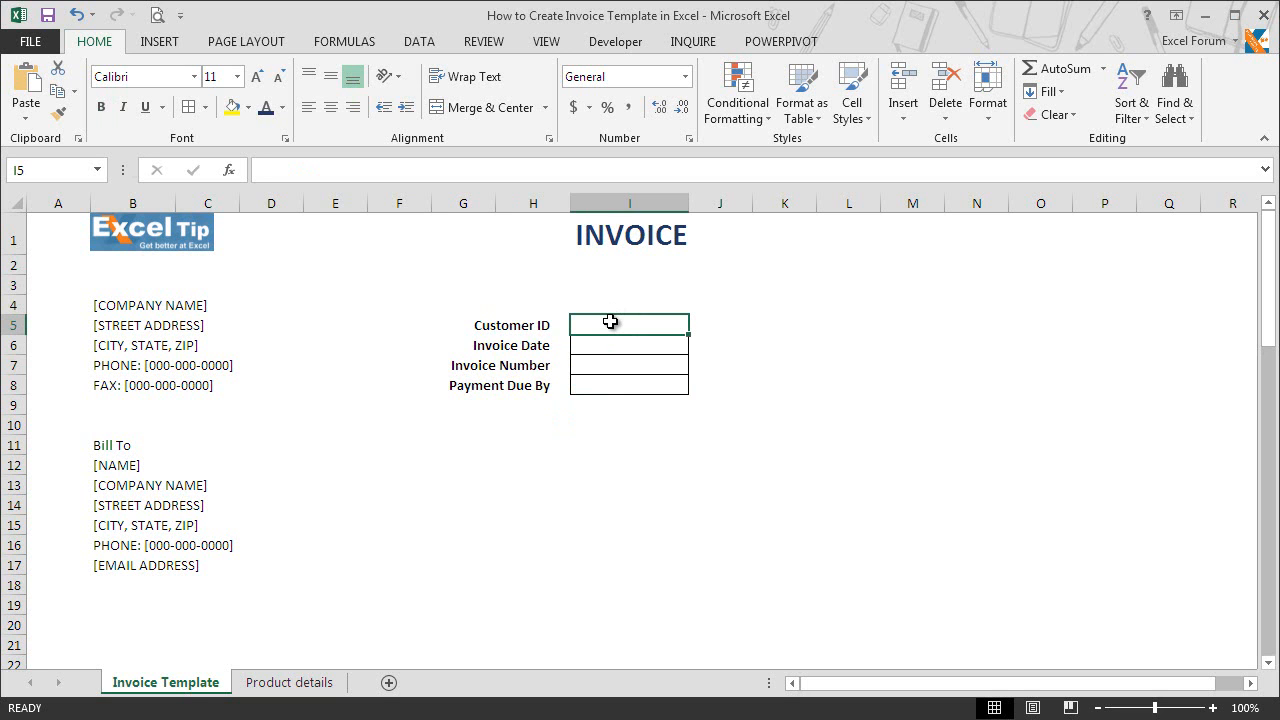
{"action": "type", "text": "ET-C-24134"}
{"action": "key", "text": "Return"}
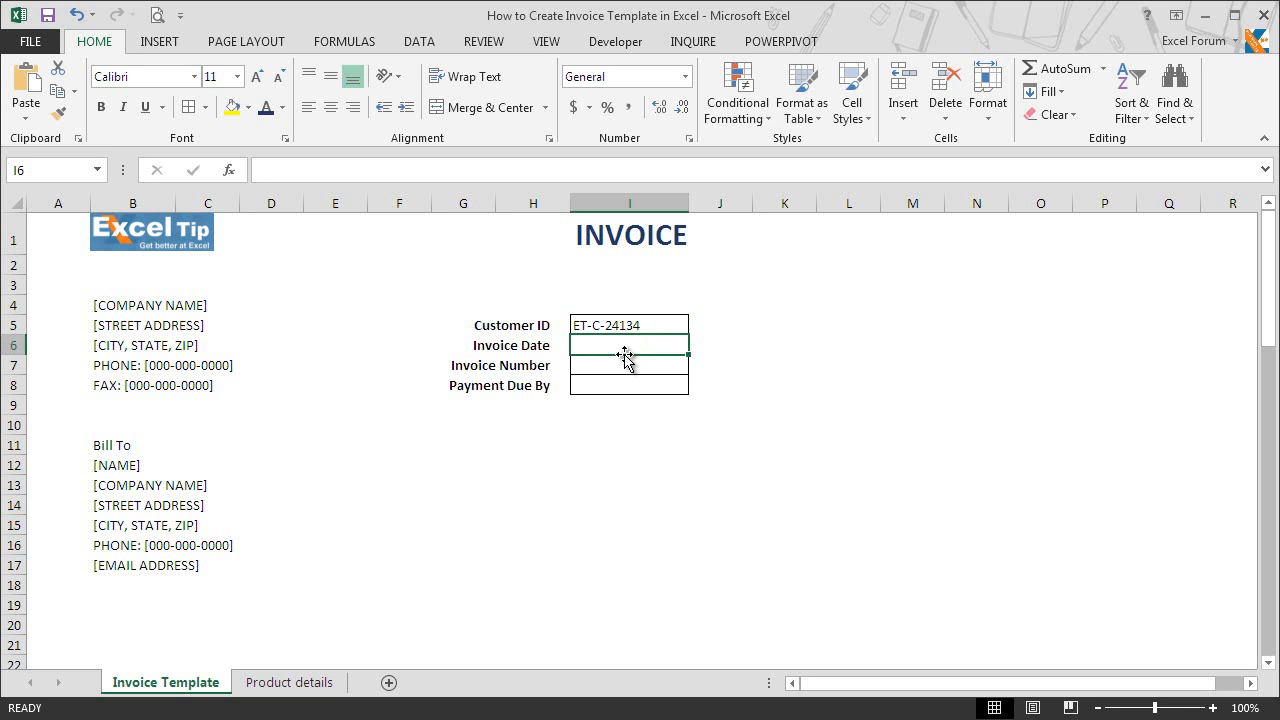
{"action": "type", "text": "=today"}
{"action": "key", "text": "Tab"}
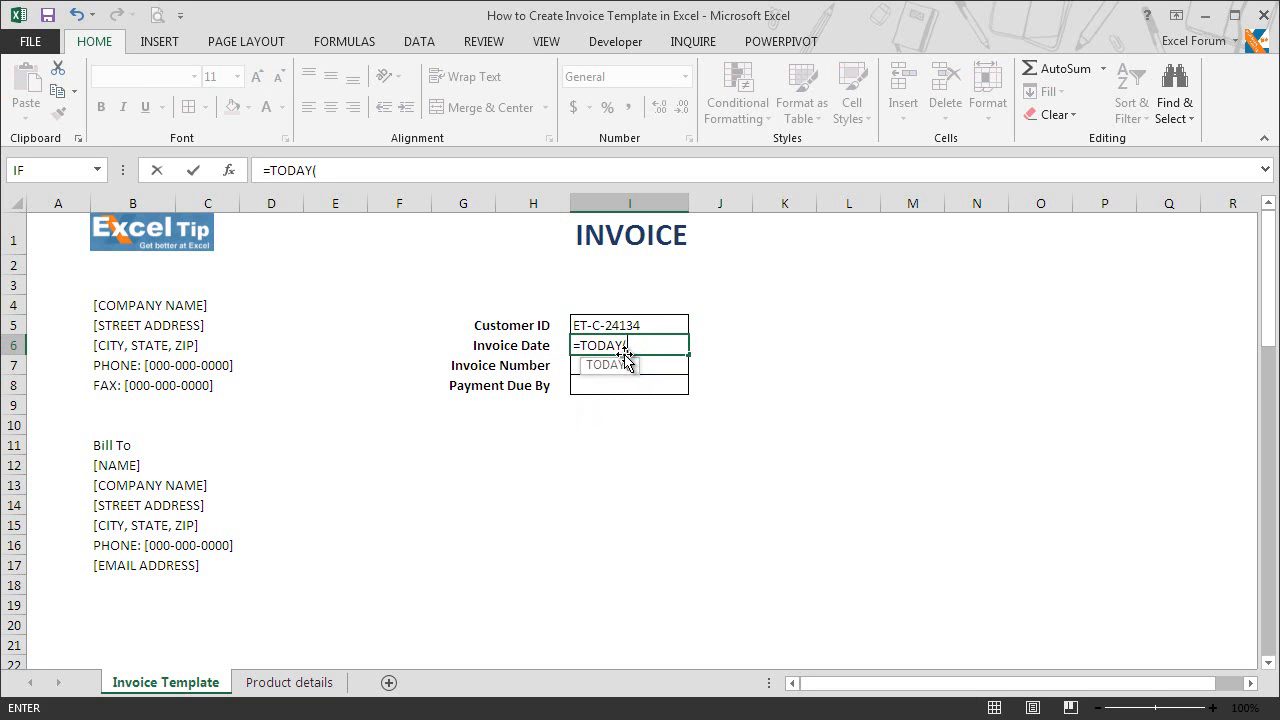
{"action": "key", "text": "Return"}
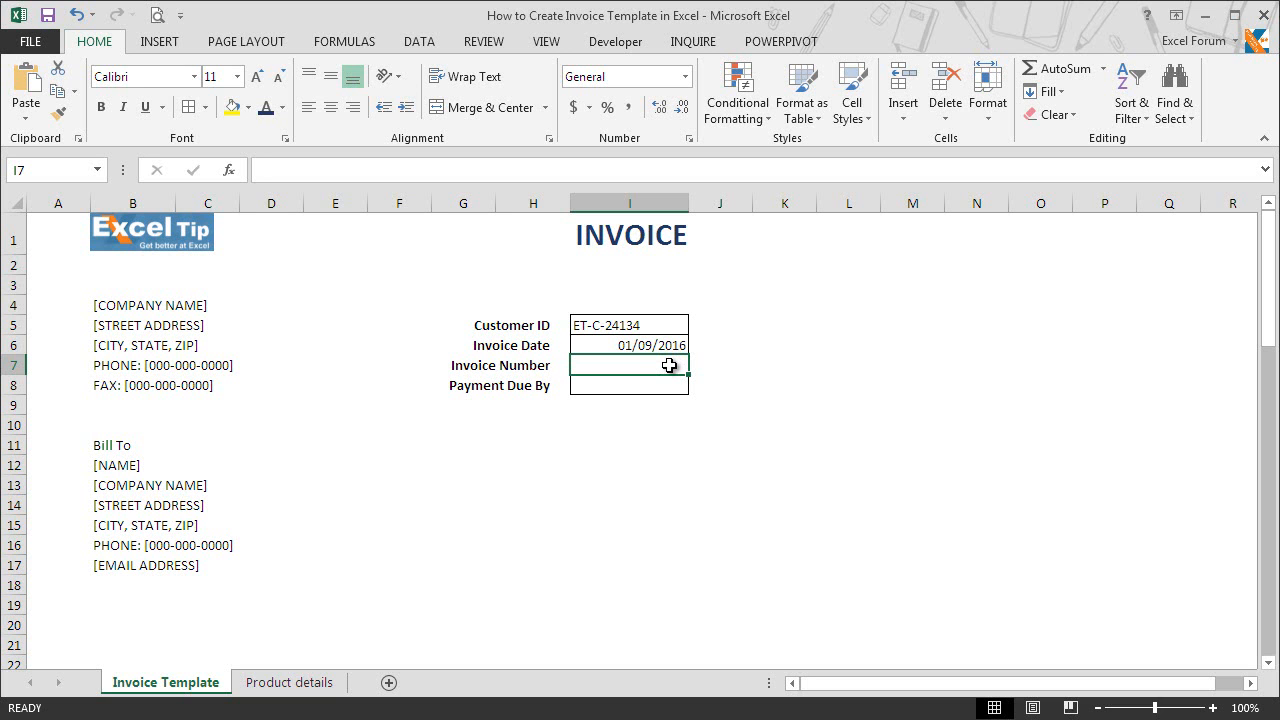
Enter a sample invoice number in I7 and the formula =I6+20 for the payment due date in I8.
{"action": "type", "text": "XYZ"}
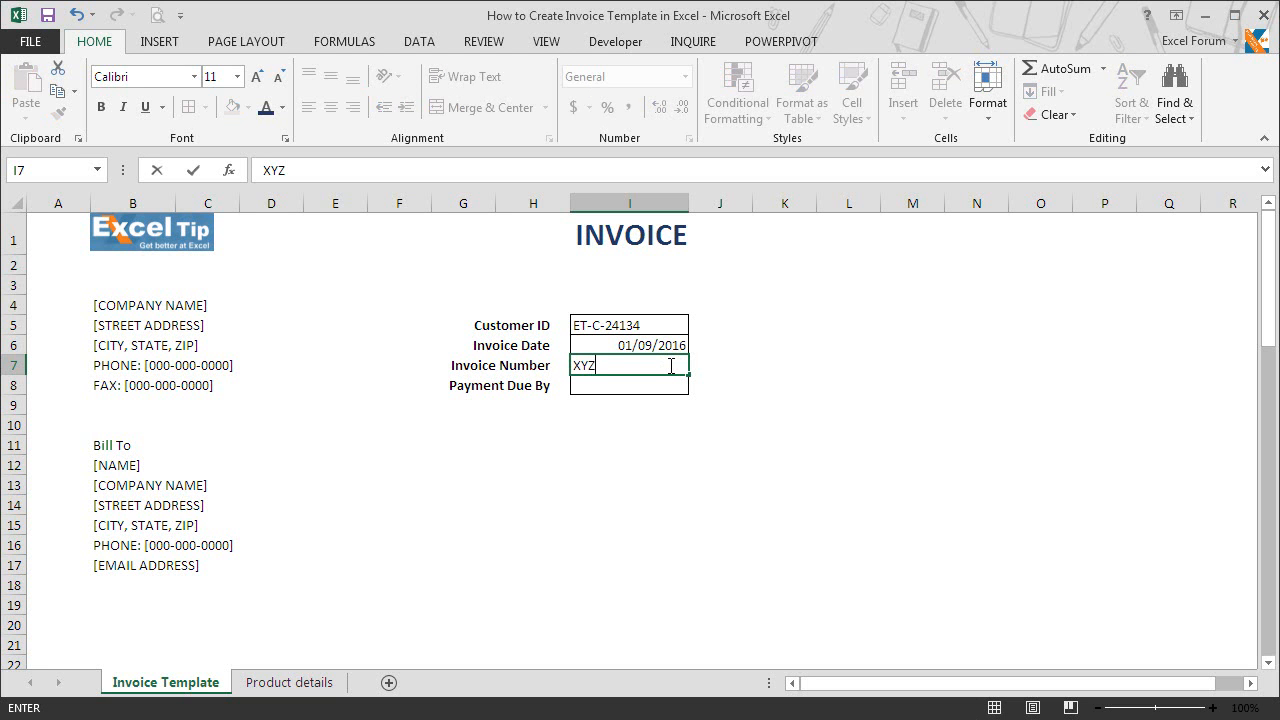
{"action": "type", "text": "-1234-Z"}
{"action": "key", "text": "Return"}
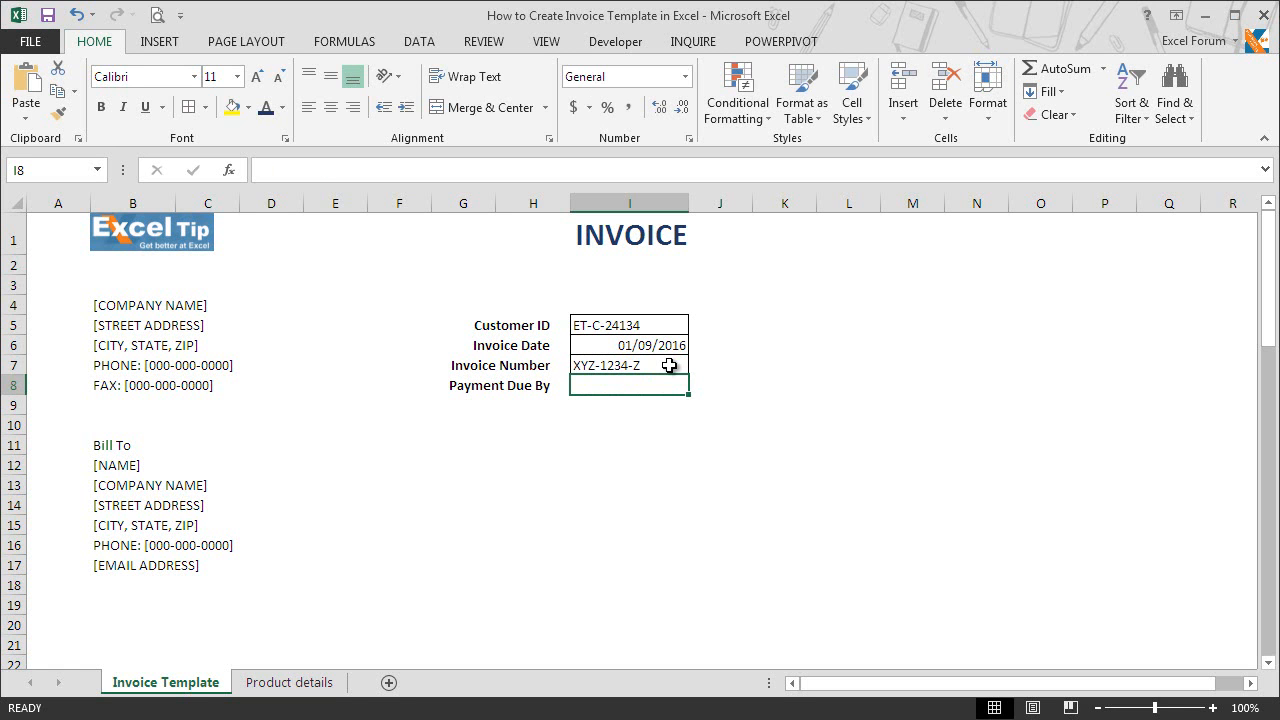
{"action": "type", "text": "="}
{"action": "key", "text": "Up"}
{"action": "key", "text": "Up"}
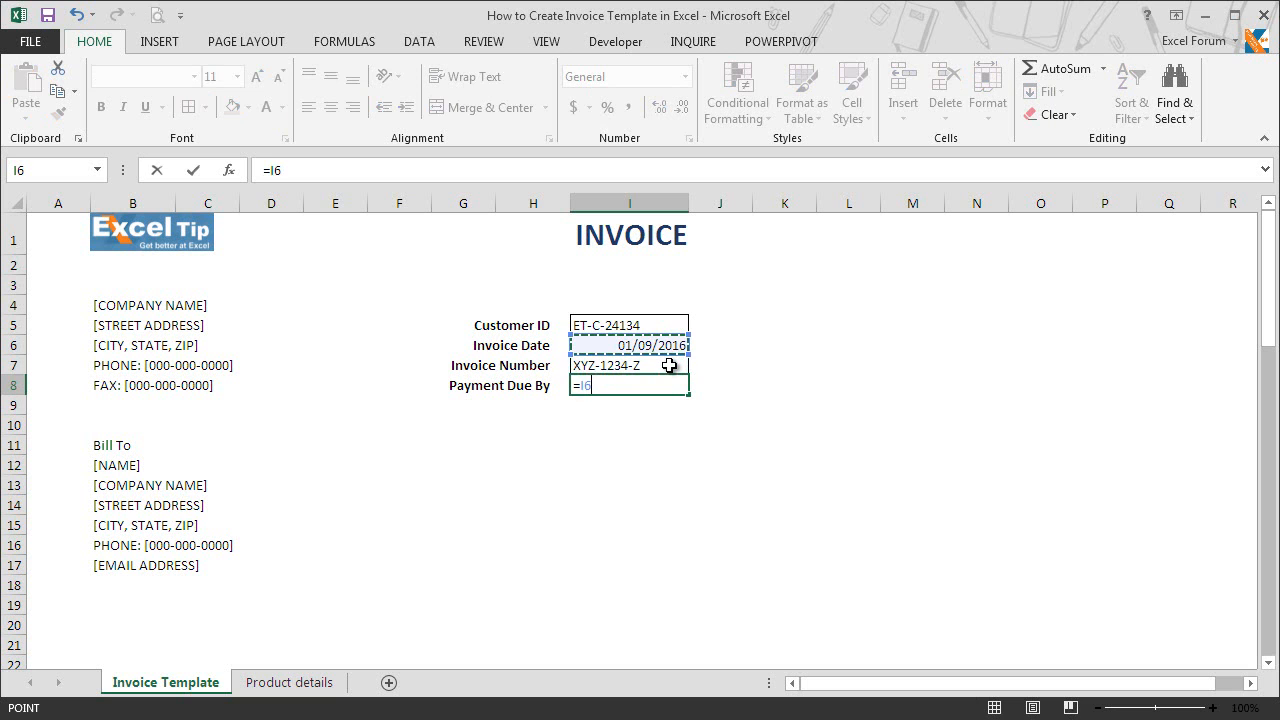
{"action": "type", "text": "+20"}
{"action": "key", "text": "Return"}
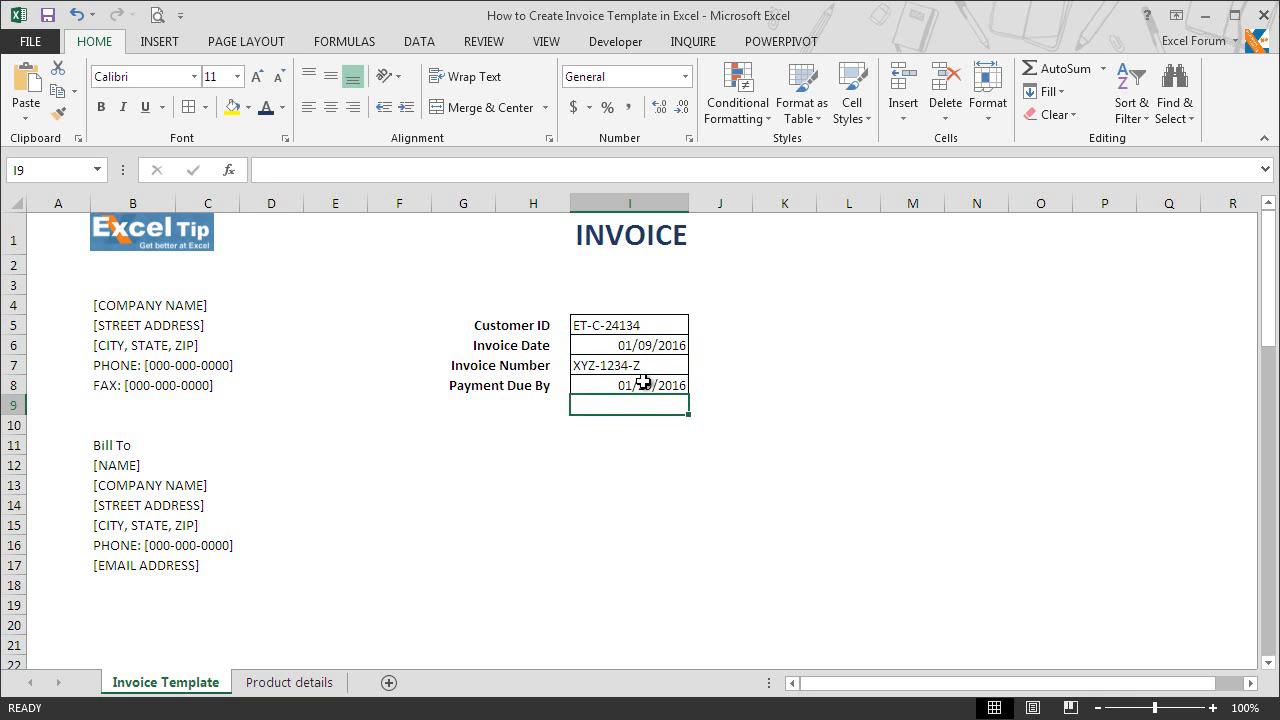
Center the customer ID, invoice date, invoice number and due date values in I5 to I8 horizontally.
{"action": "left_click_drag", "start_coordinate": [624, 327], "coordinate": [624, 385]}
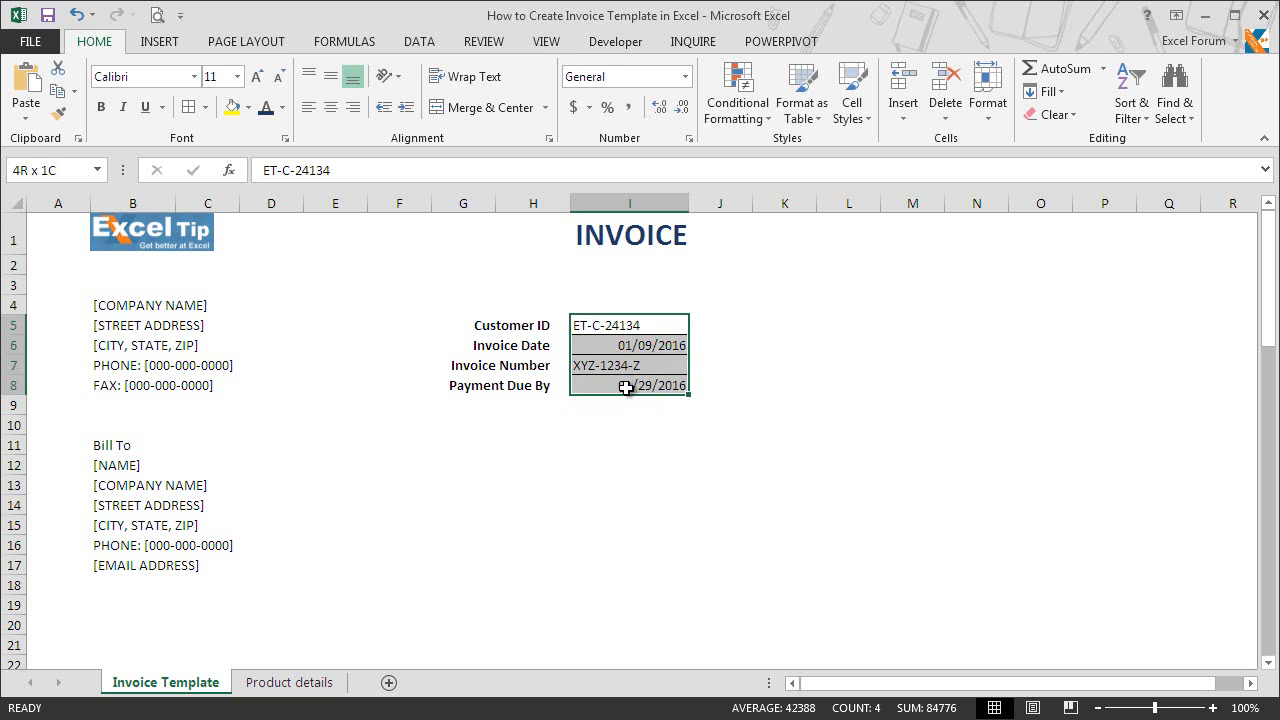
{"action": "left_click", "coordinate": [331, 108]}
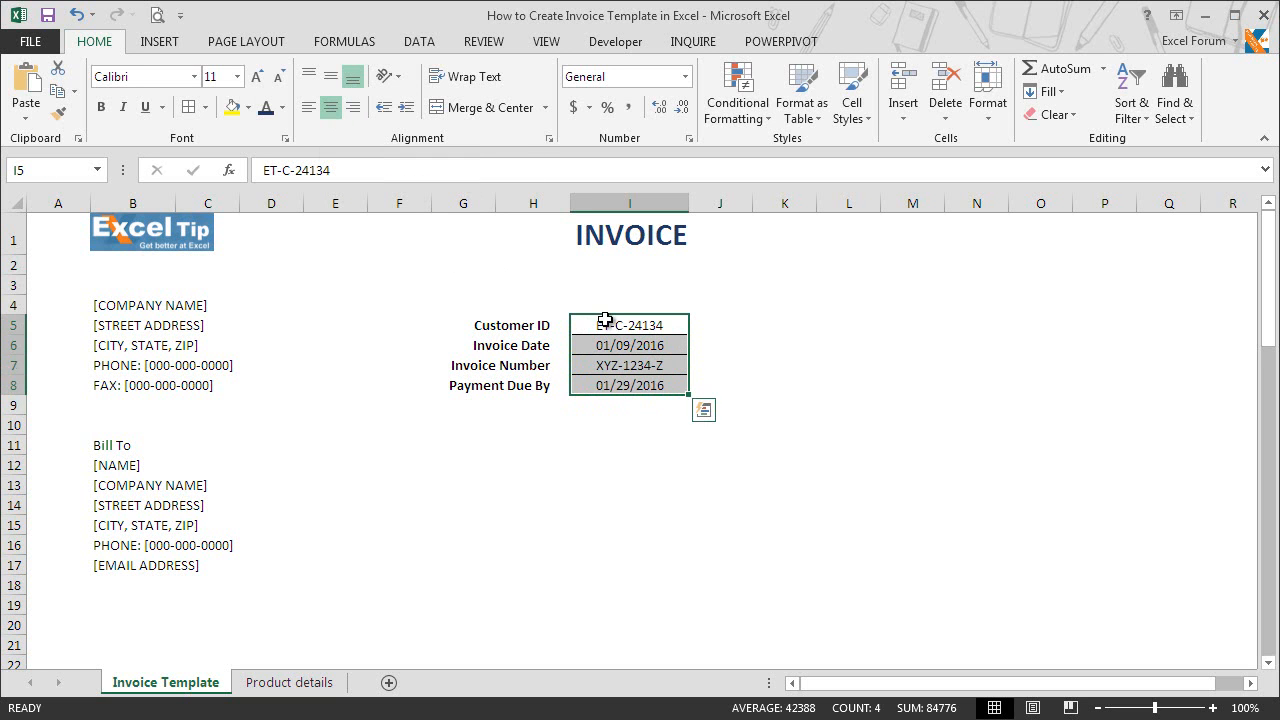
Format the invoice date in I6 and the payment due date in I8 with the "March 14, 2012" date type.
{"action": "left_click", "coordinate": [621, 346]}
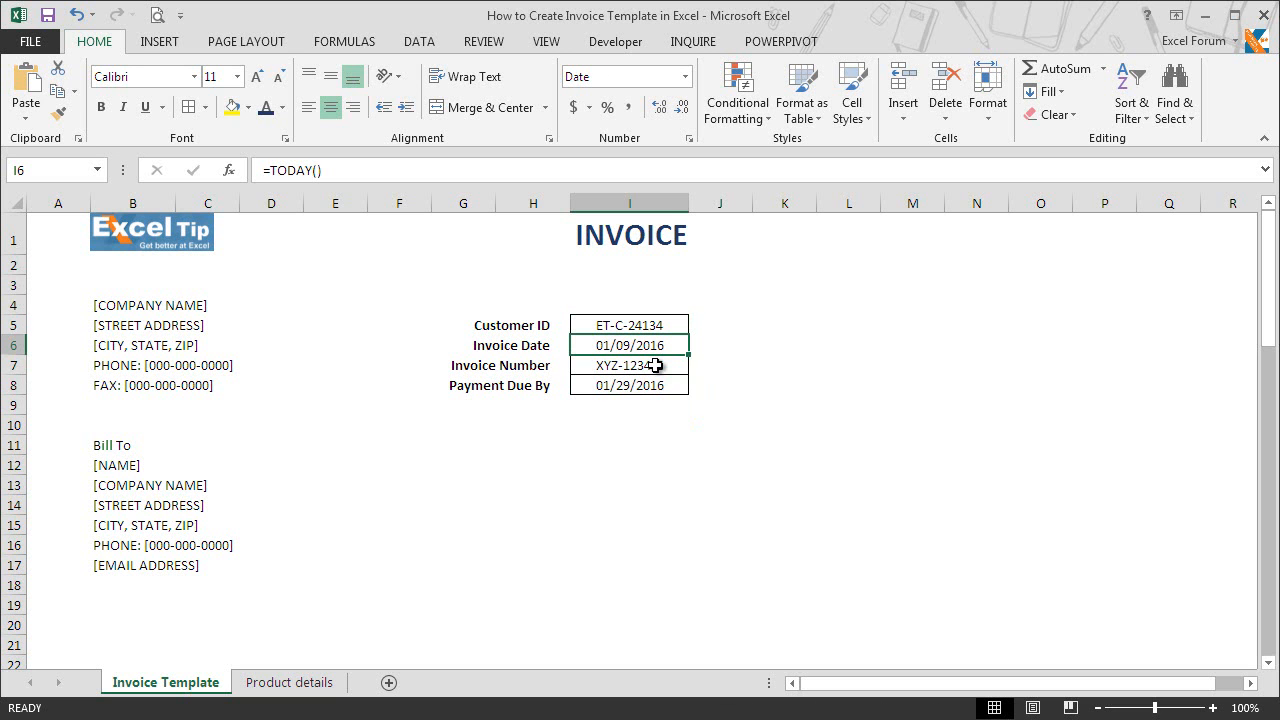
{"action": "key", "text": "ctrl+1"}
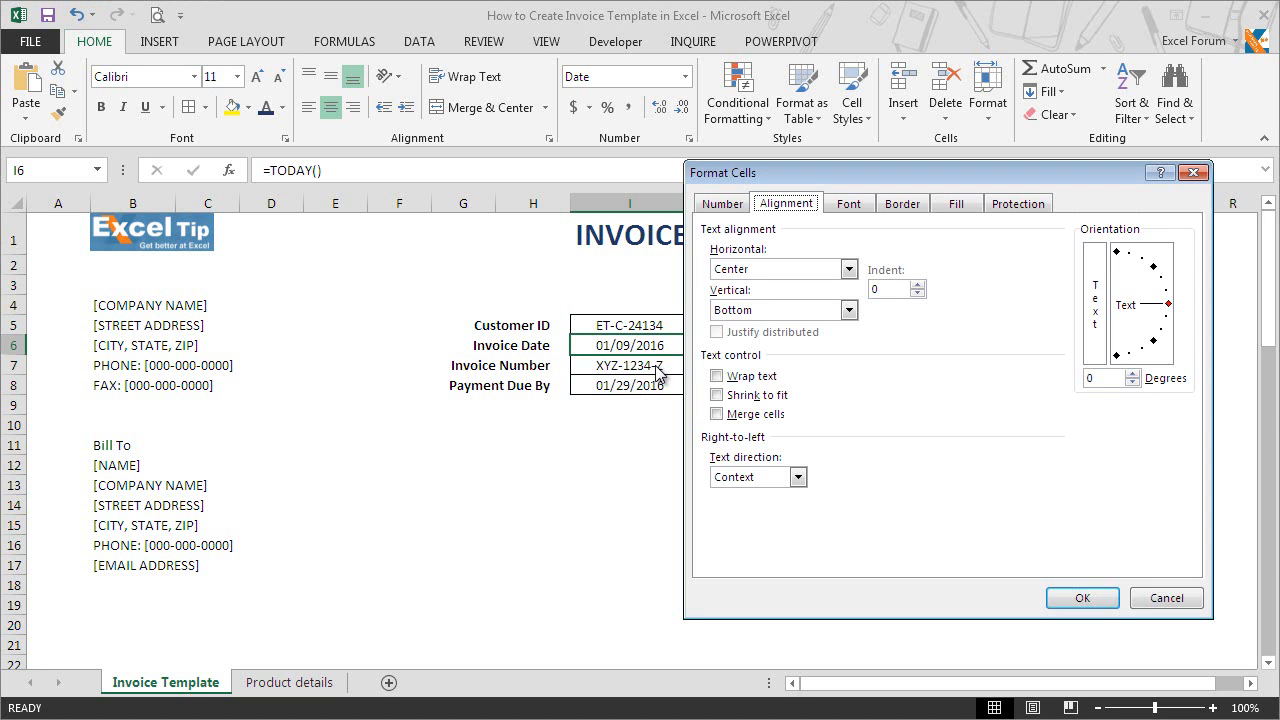
{"action": "left_click", "coordinate": [724, 204]}
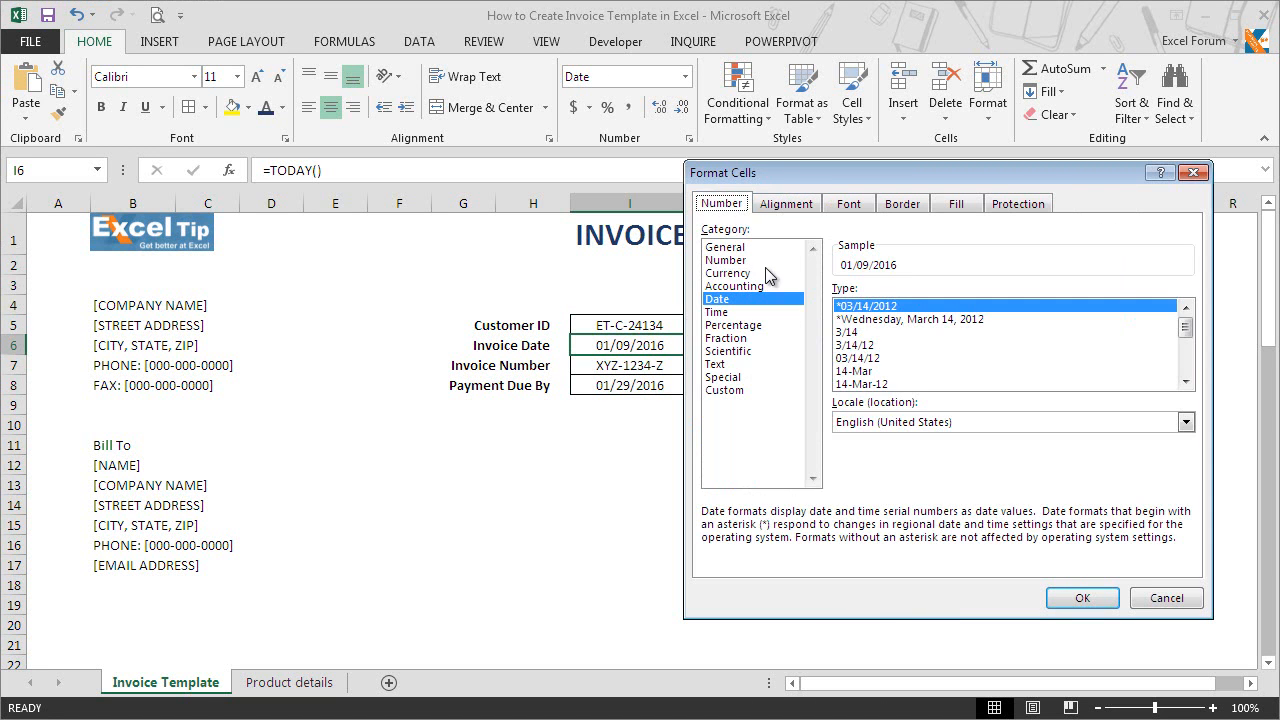
{"action": "left_click", "coordinate": [1185, 382]}
{"action": "left_click", "coordinate": [1185, 382]}
{"action": "left_click", "coordinate": [1185, 382]}
{"action": "left_click", "coordinate": [1185, 382]}
{"action": "left_click", "coordinate": [1185, 382]}
{"action": "left_click", "coordinate": [1185, 382]}
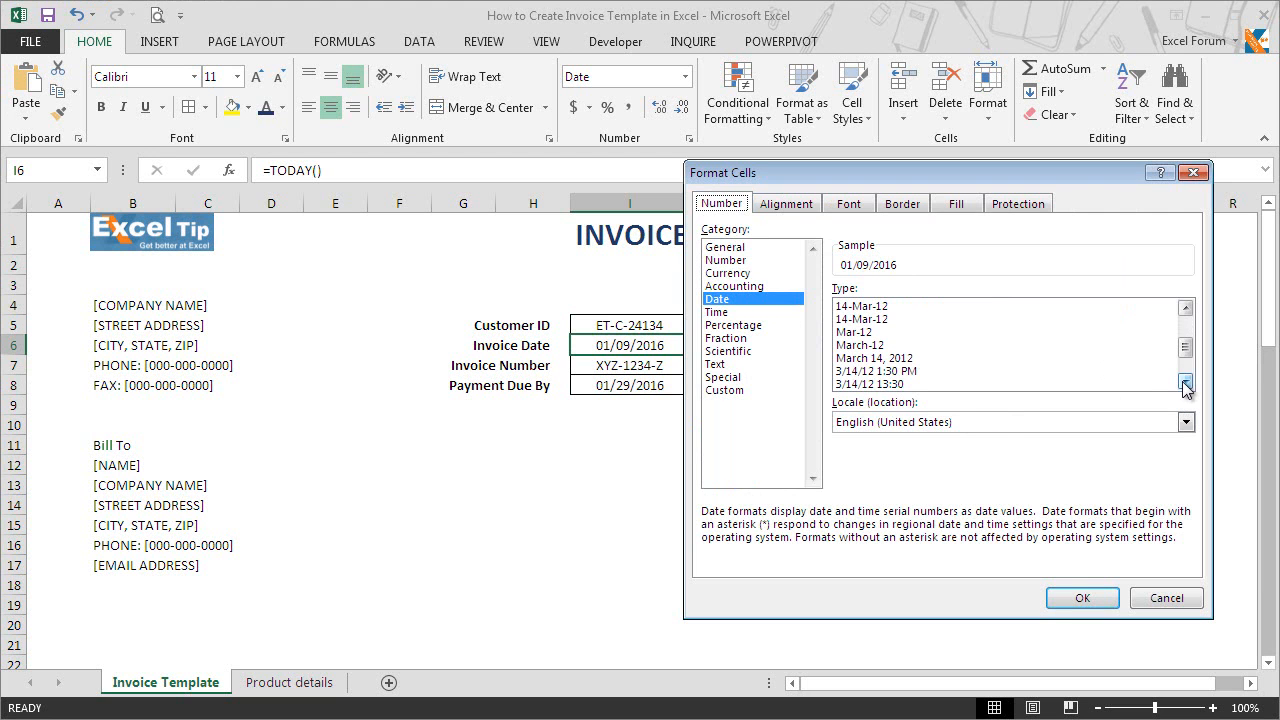
{"action": "left_click", "coordinate": [948, 359]}
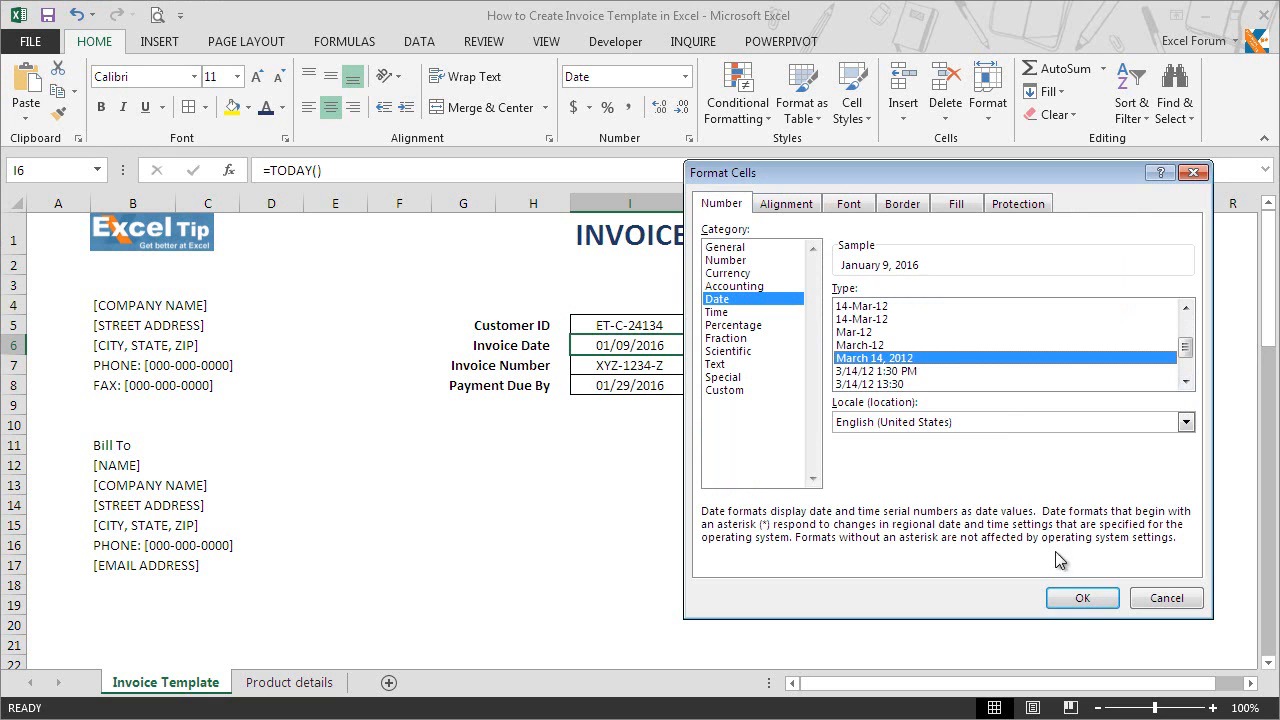
{"action": "key", "text": "Return"}
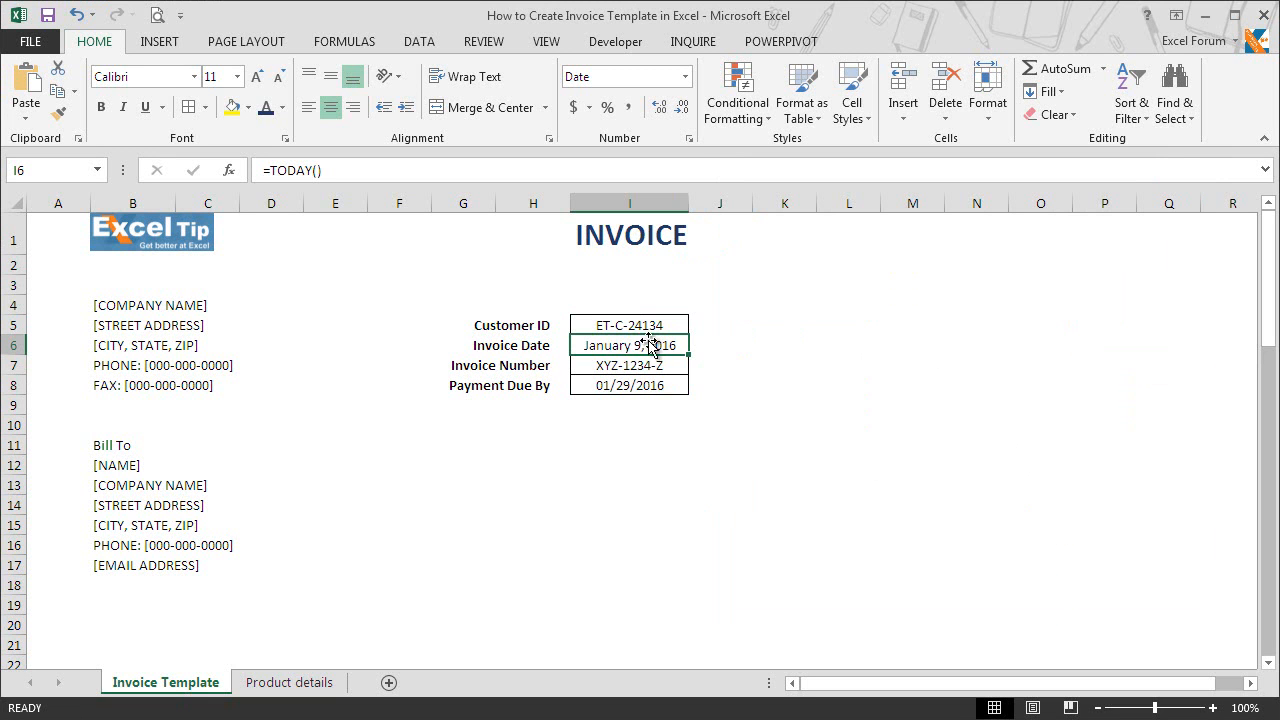
{"action": "left_click", "coordinate": [652, 385]}
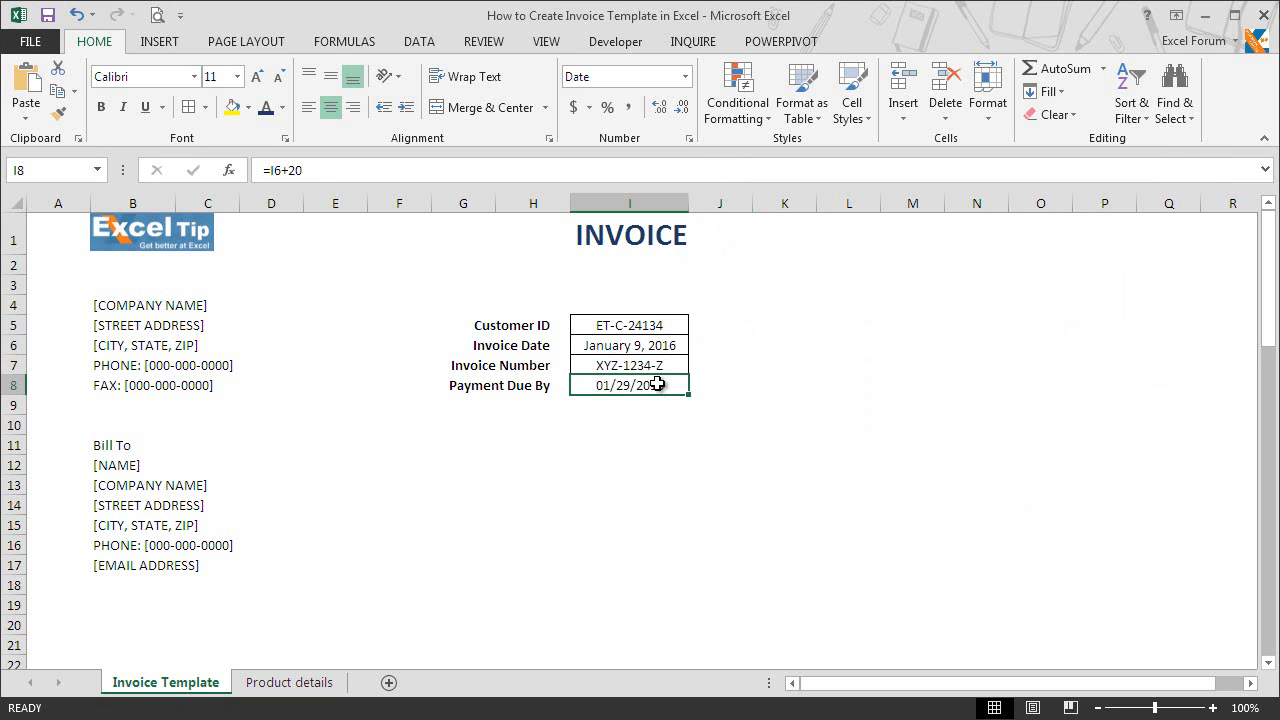
{"action": "key", "text": "F4"}
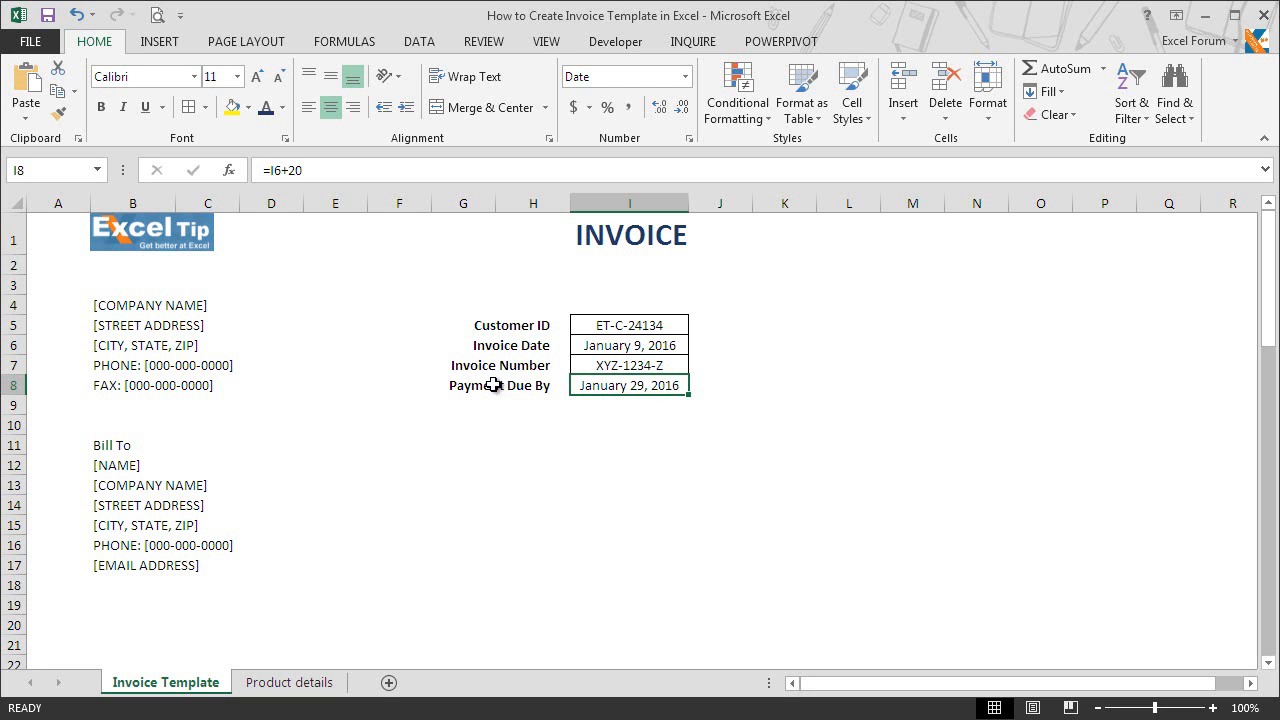
Fill the Bill To heading row from B11 to F11 with the standard dark blue color.
{"action": "left_click", "coordinate": [115, 445]}
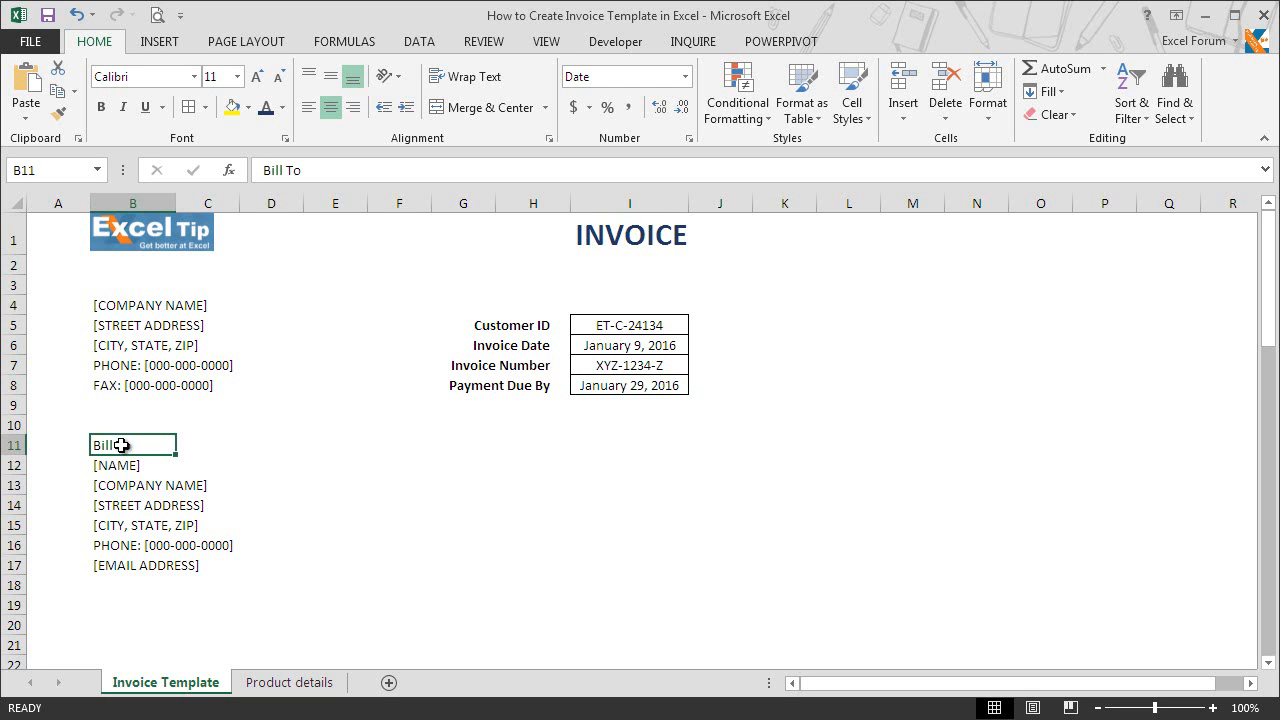
{"action": "key", "text": "shift+Right"}
{"action": "key", "text": "shift+Right"}
{"action": "key", "text": "shift+Right"}
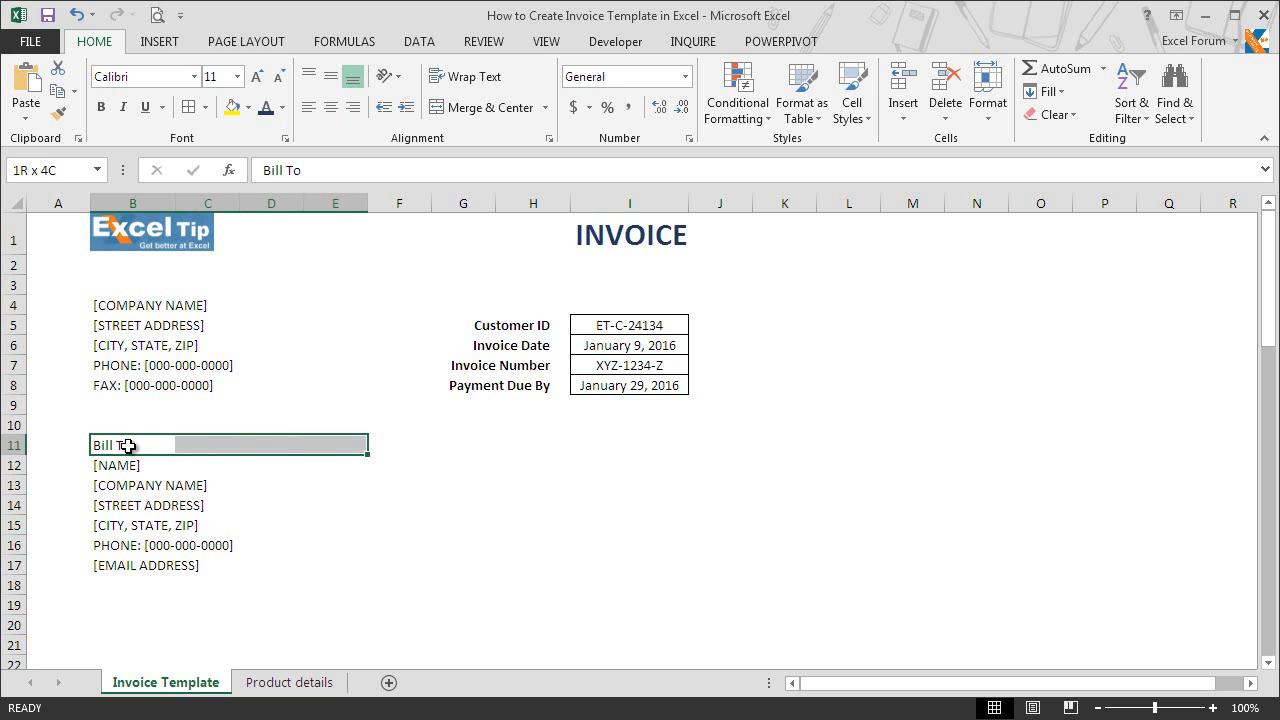
{"action": "key", "text": "shift+Right"}
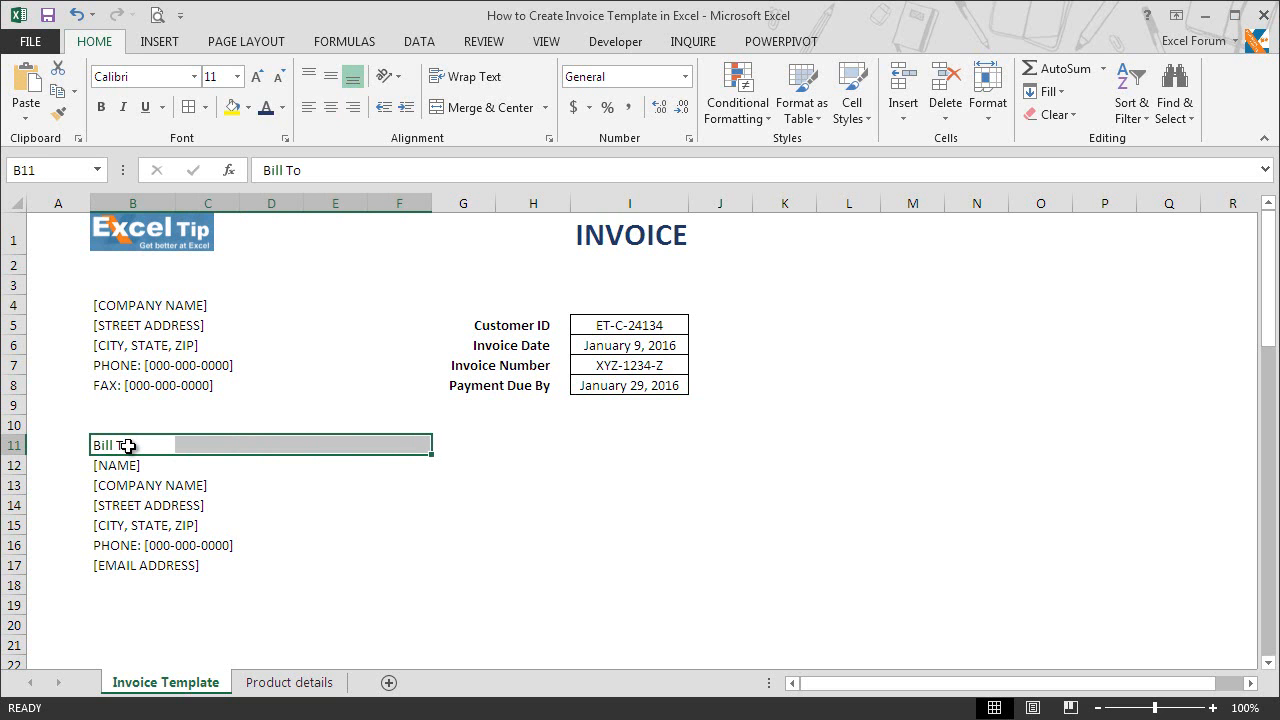
{"action": "left_click", "coordinate": [249, 108]}
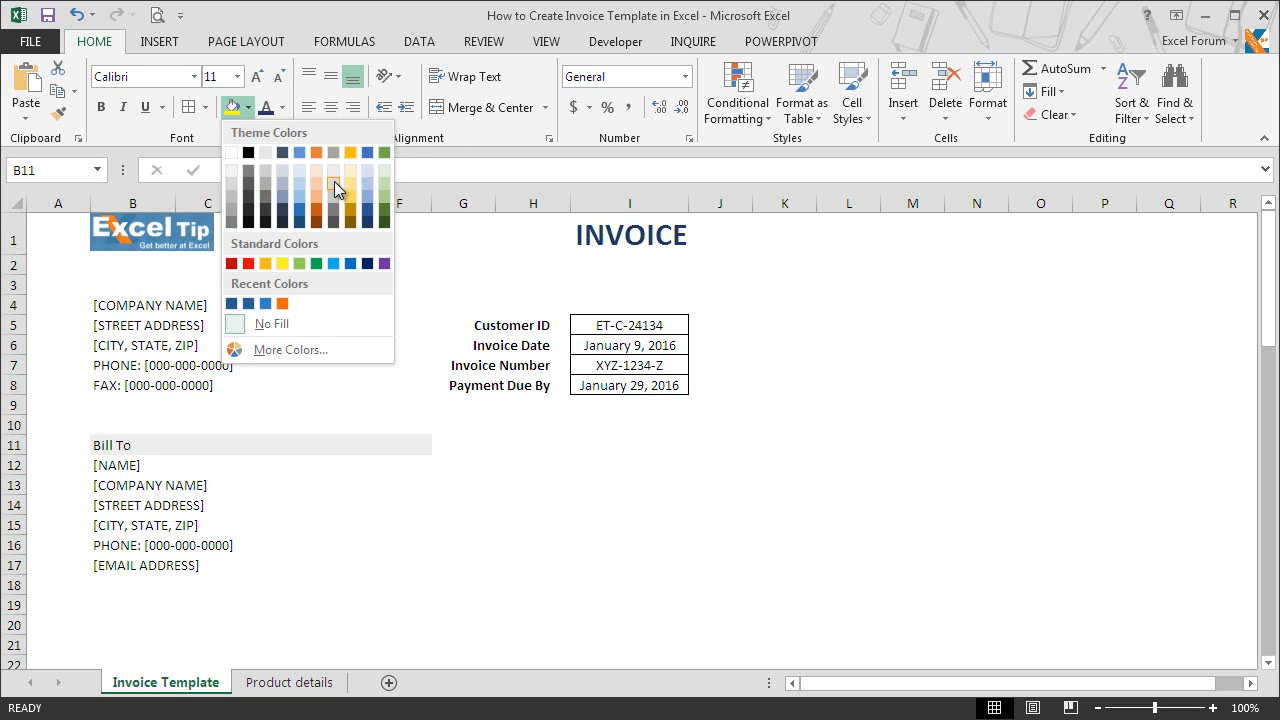
{"action": "left_click", "coordinate": [368, 266]}
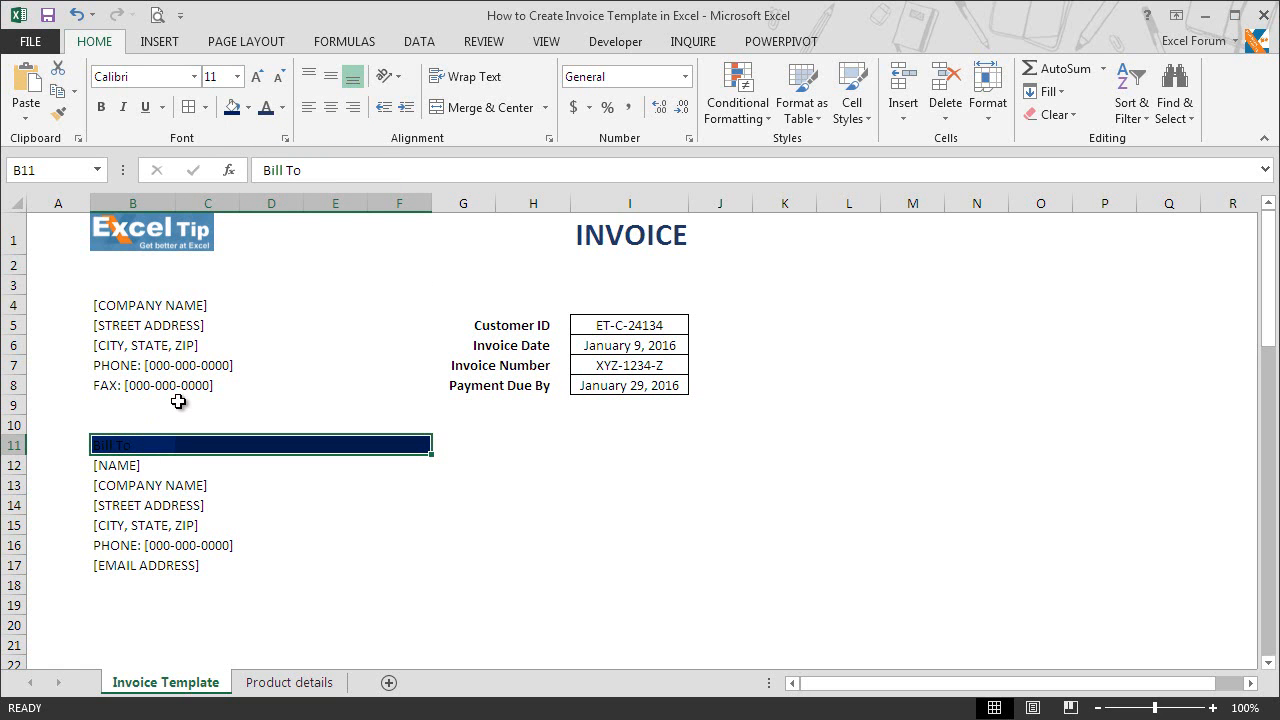
Make the Bill To heading in B11 to F11 white and bold, with Outside Borders around the range.
{"action": "left_click", "coordinate": [282, 107]}
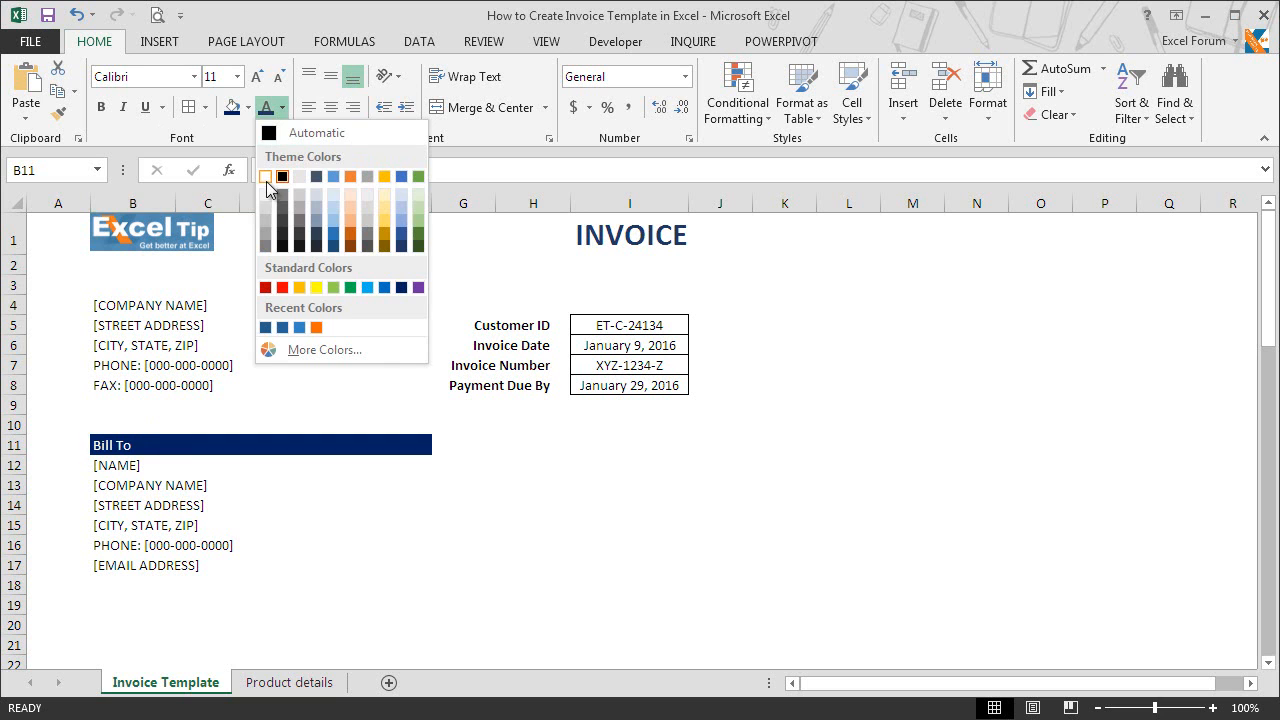
{"action": "left_click", "coordinate": [266, 177]}
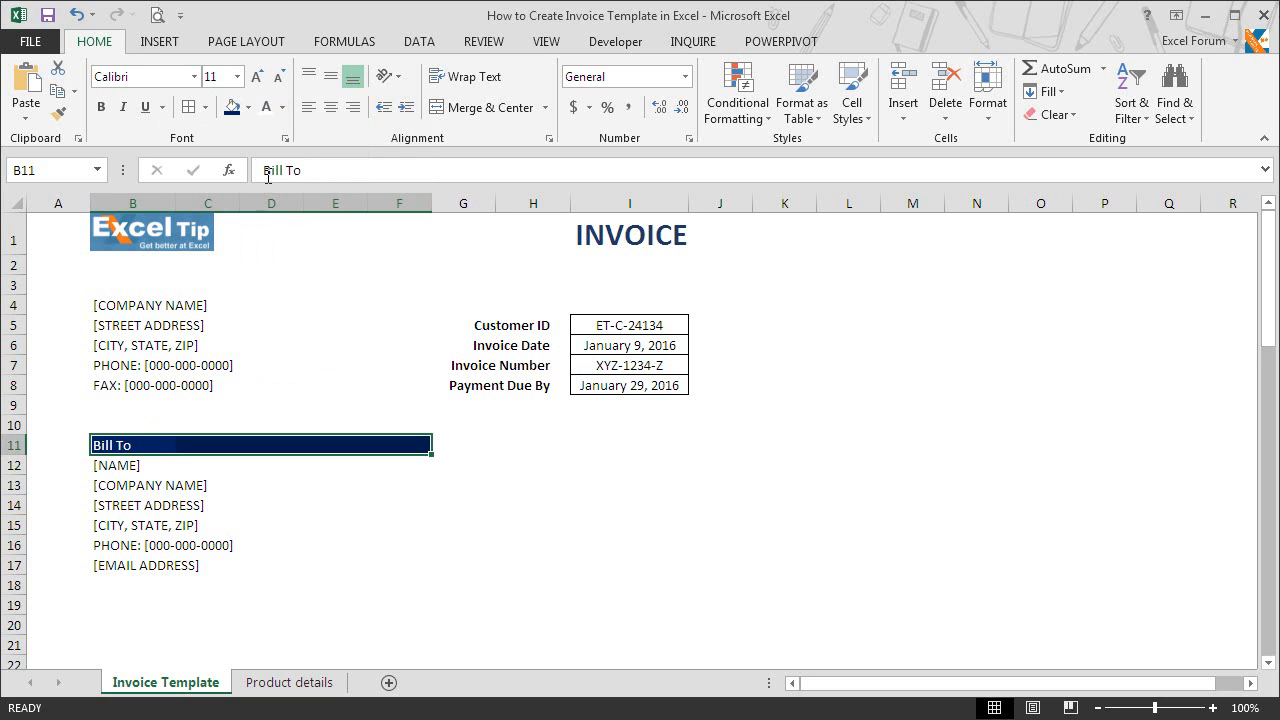
{"action": "left_click", "coordinate": [103, 108]}
{"action": "left_click", "coordinate": [206, 108]}
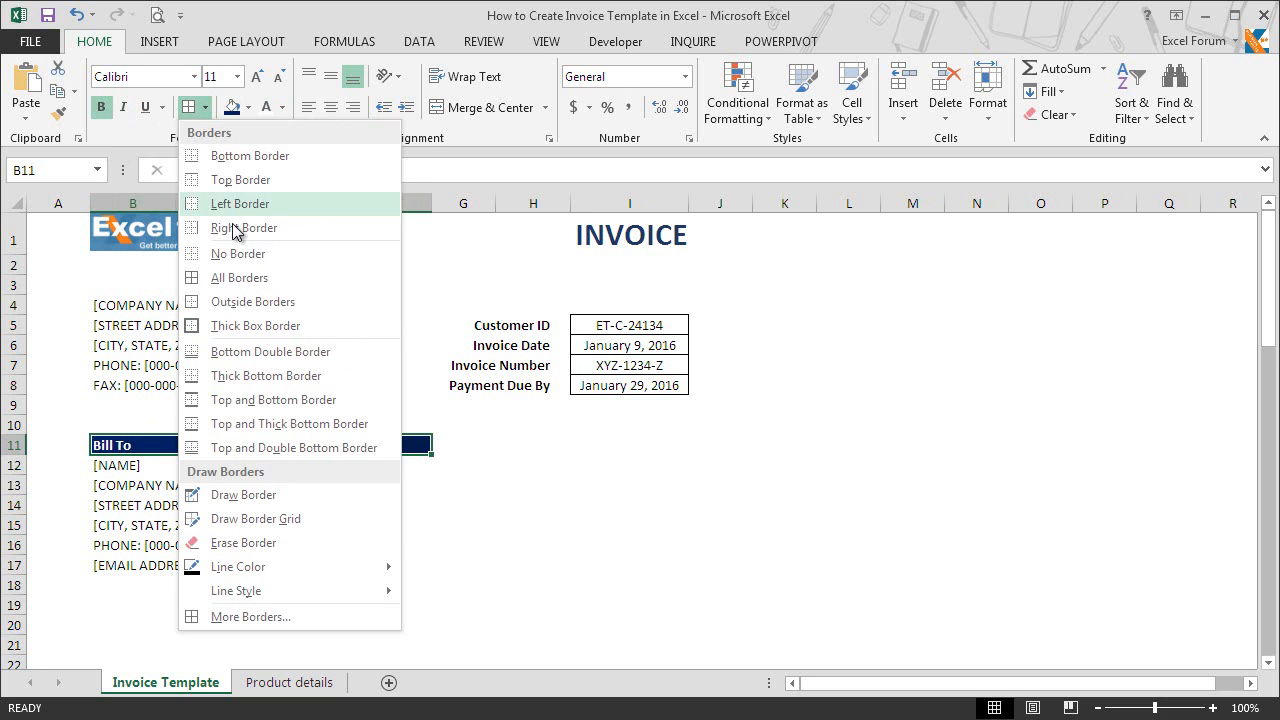
{"action": "left_click", "coordinate": [236, 303]}
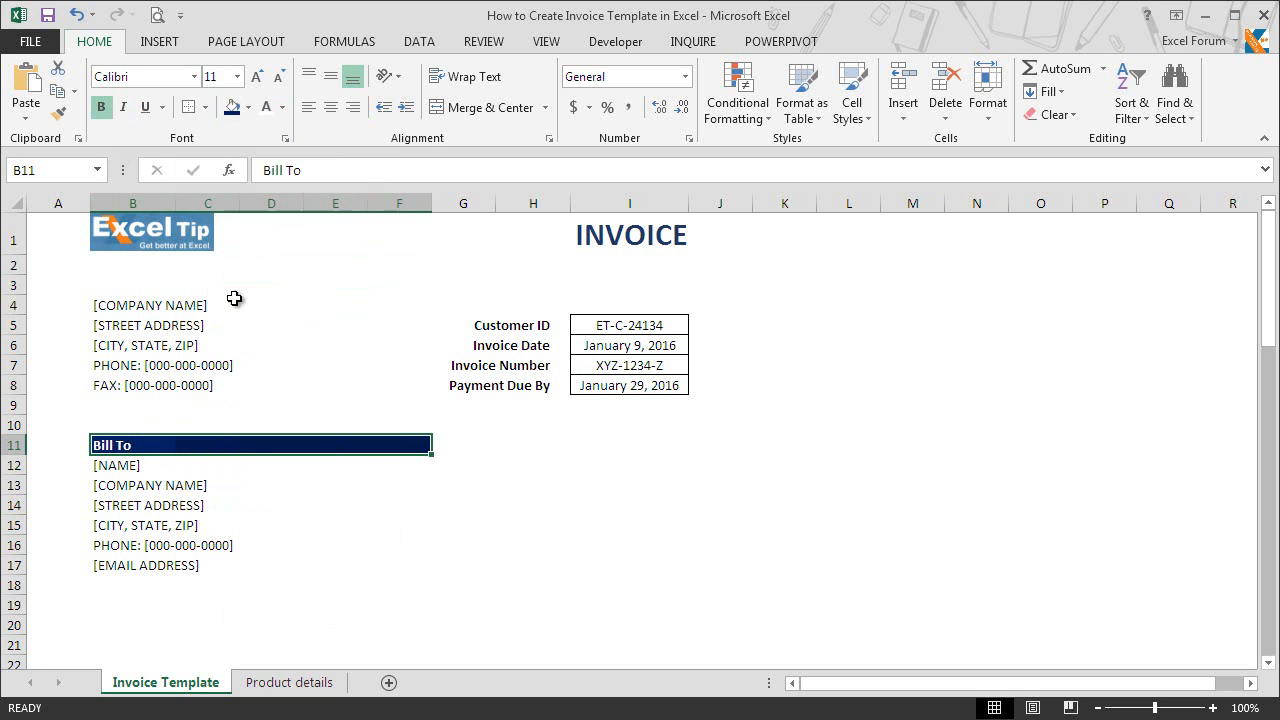
{"action": "left_click", "coordinate": [293, 463]}
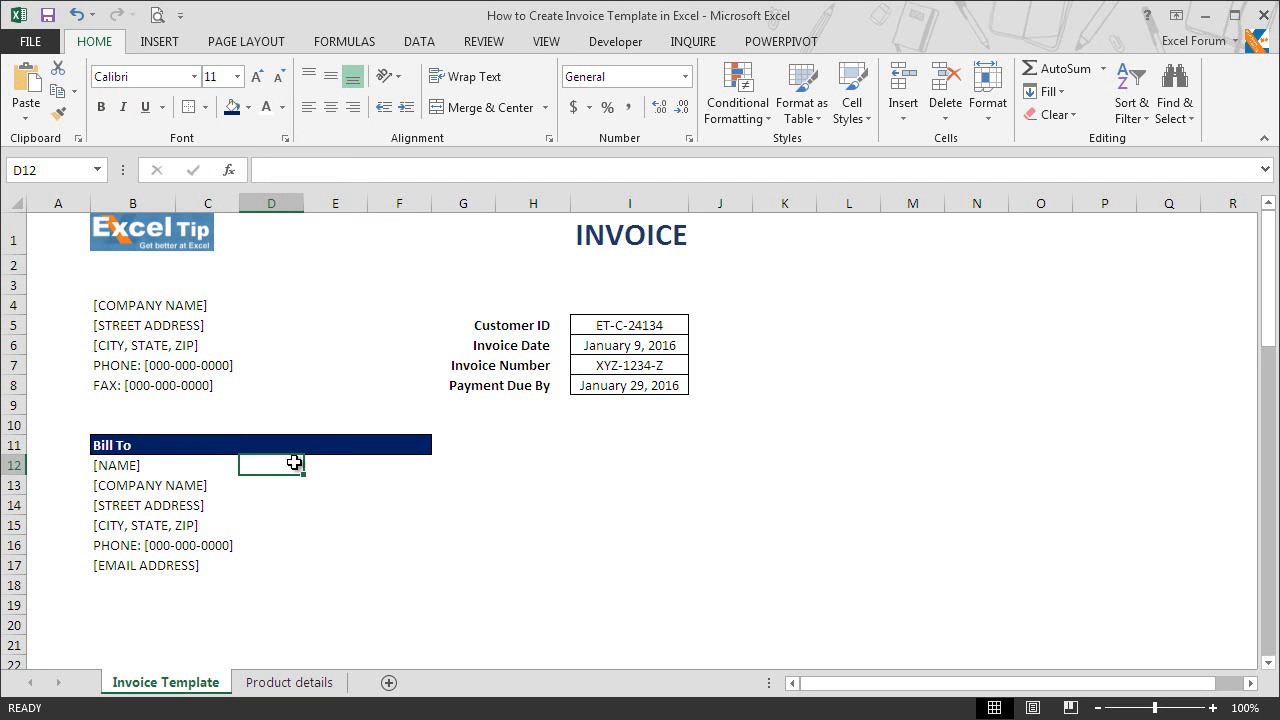
Enter the item table headings "Item Code" in B19 and "Item Description" in C19.
{"action": "left_click", "coordinate": [128, 607]}
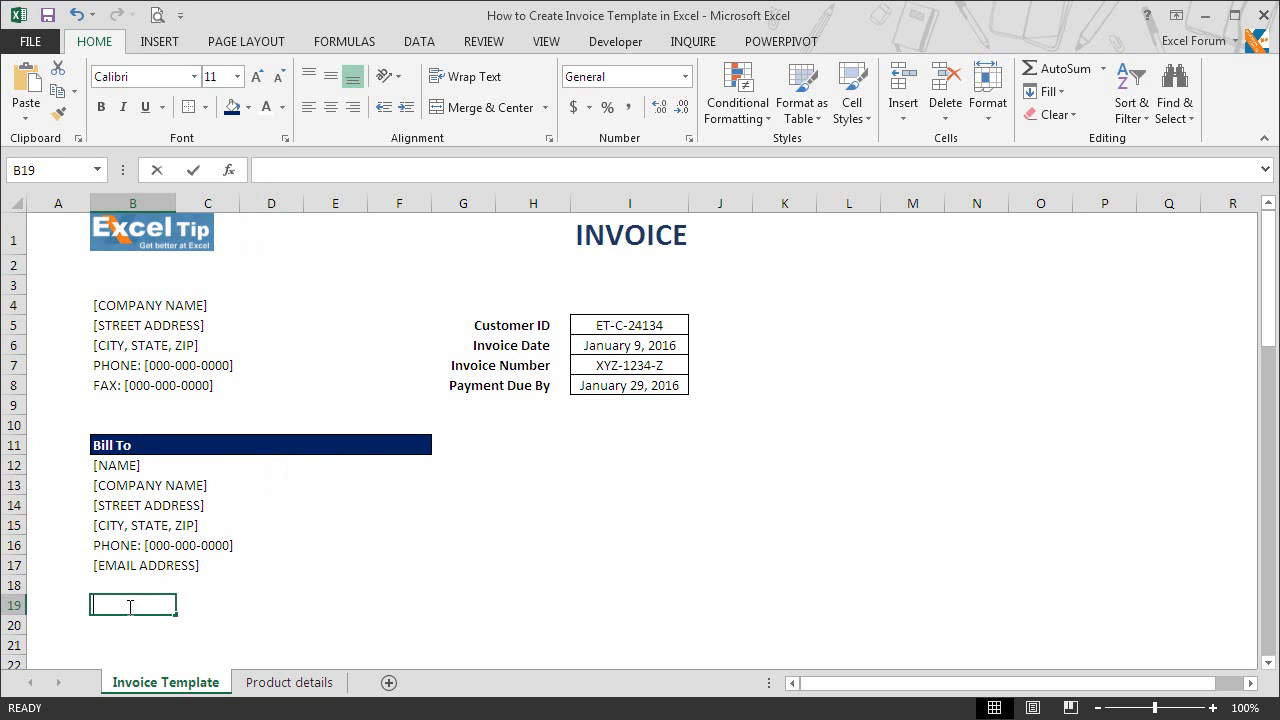
{"action": "type", "text": "Item Code"}
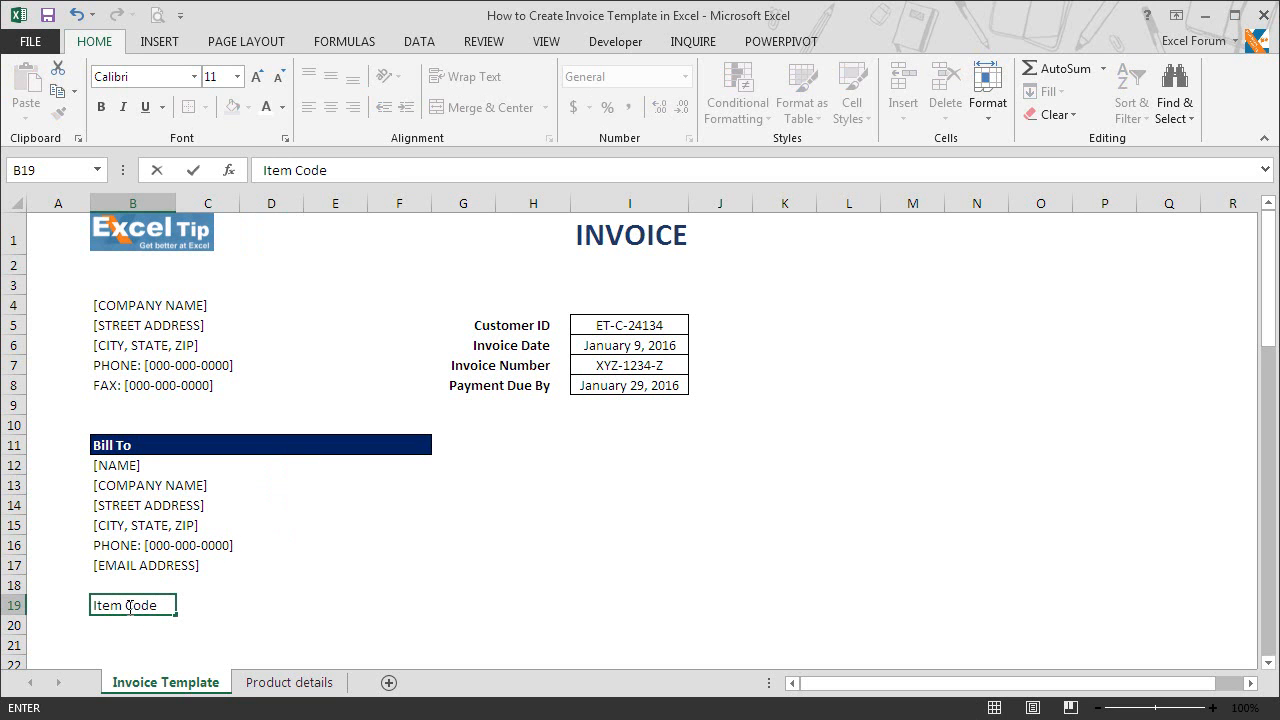
{"action": "key", "text": "Return"}
{"action": "left_click", "coordinate": [128, 607]}
{"action": "key", "text": "Tab"}
{"action": "type", "text": "Item "}
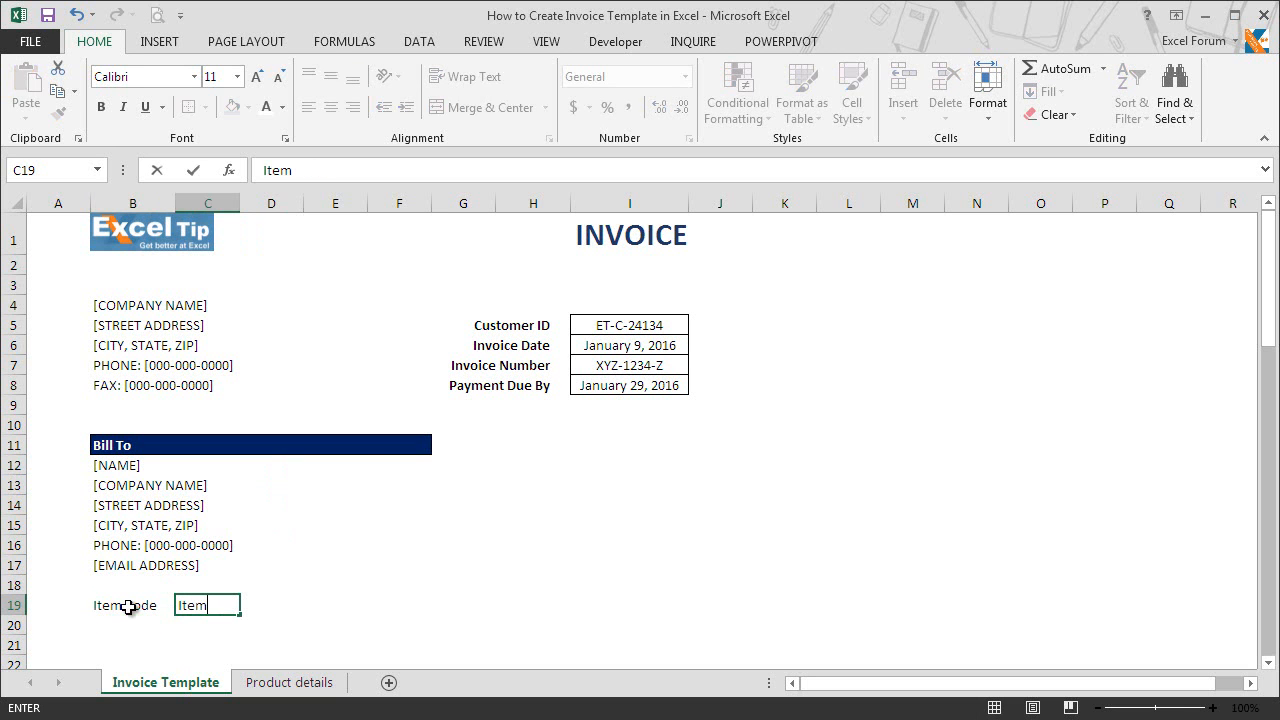
{"action": "type", "text": "Description"}
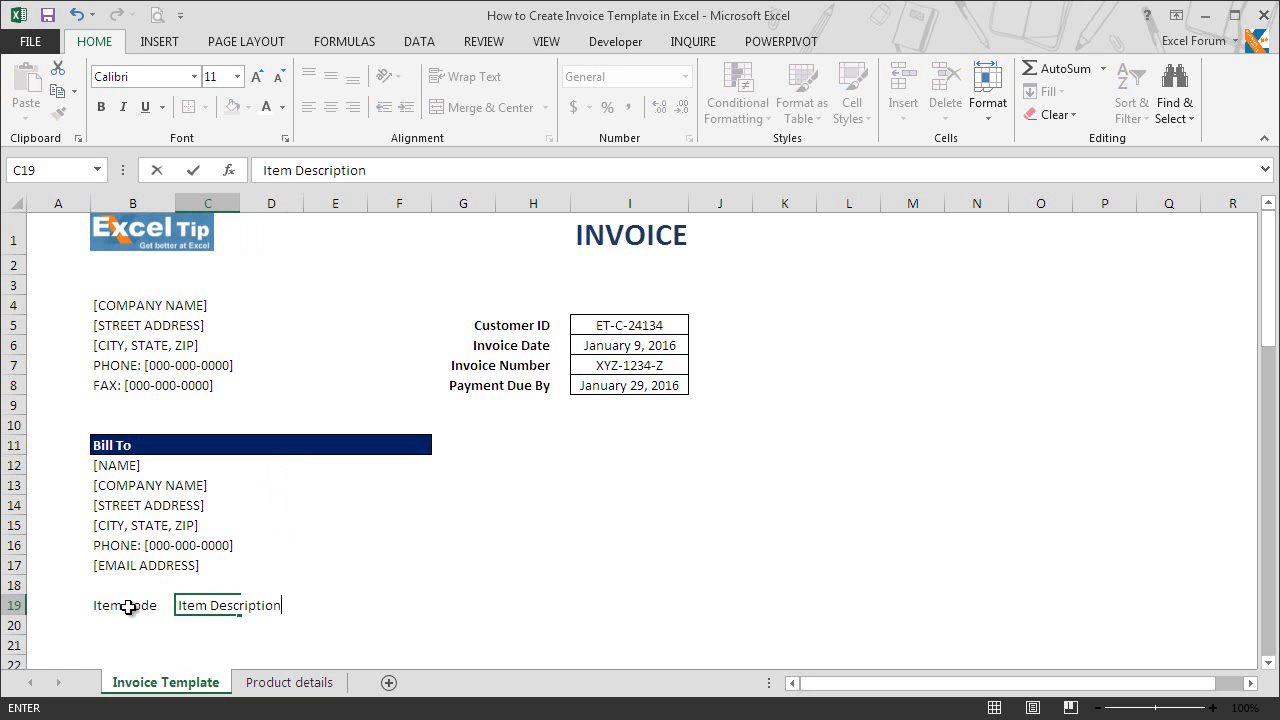
{"action": "key", "text": "Up"}
{"action": "key", "text": "Down"}
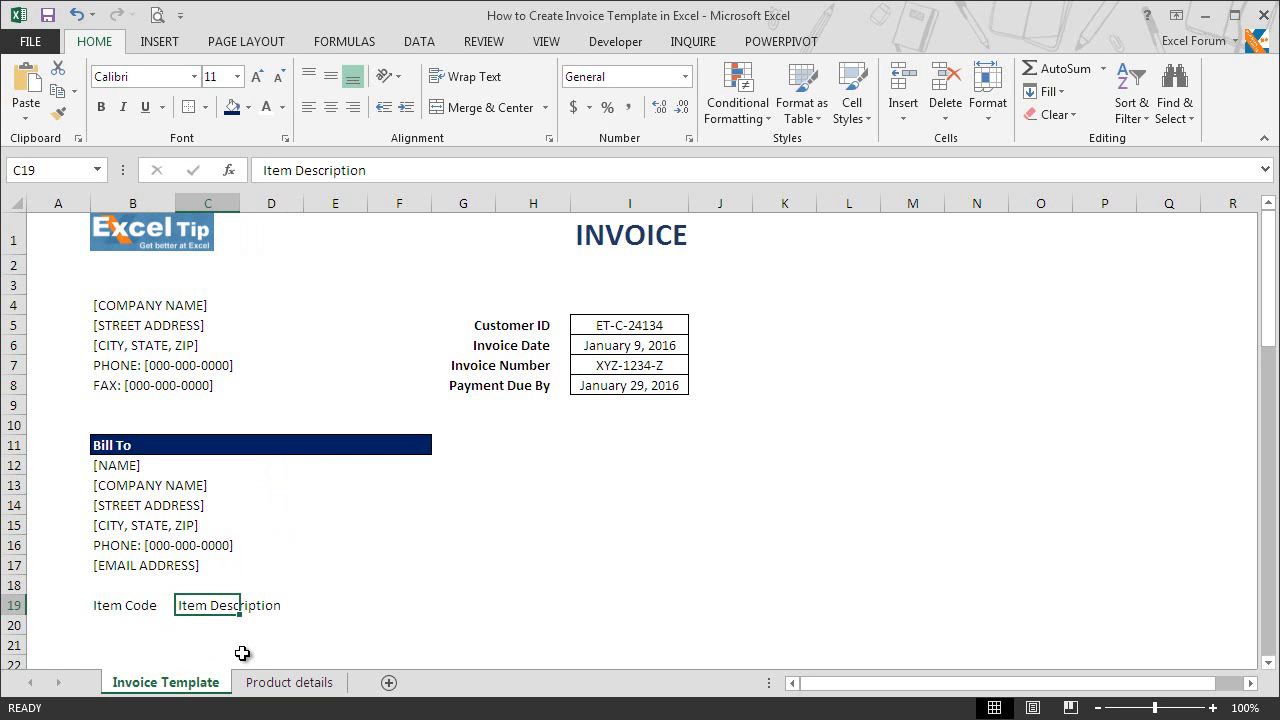
Apply Merge Across to the Item Description heading over C19 to F19.
{"action": "key", "text": "shift+Right"}
{"action": "key", "text": "shift+Right"}
{"action": "key", "text": "shift+Right"}
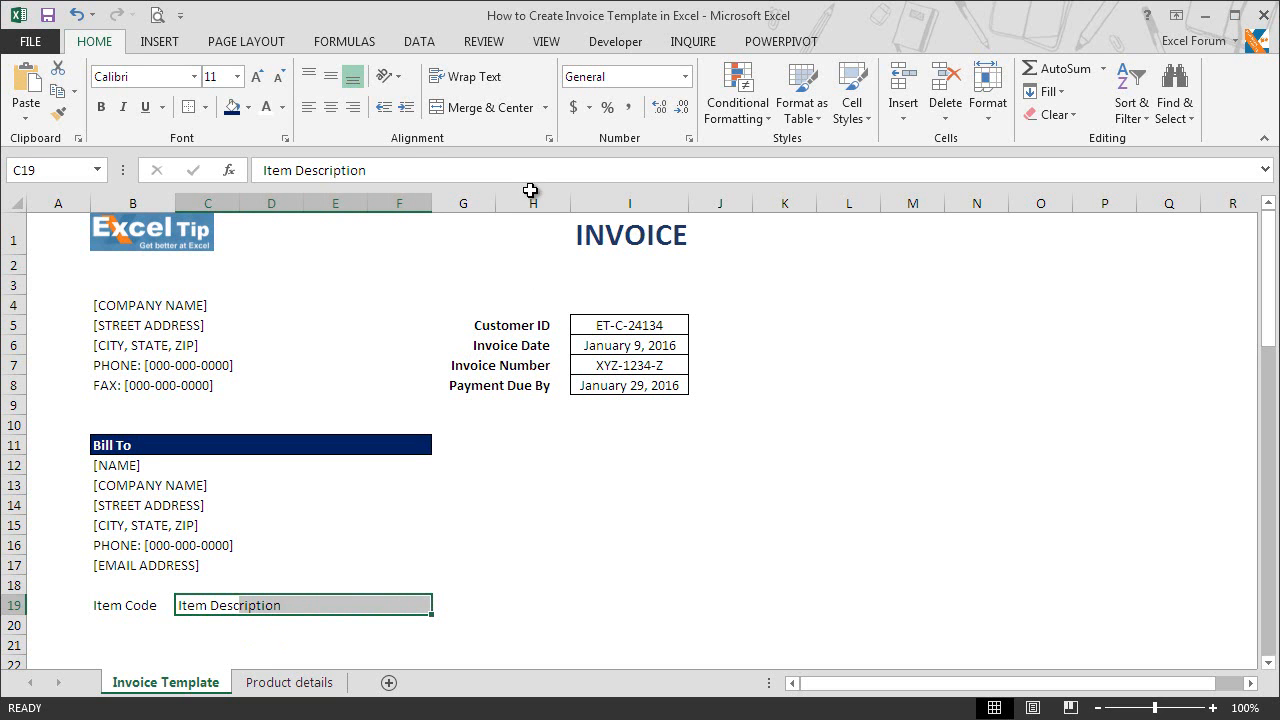
{"action": "left_click", "coordinate": [545, 107]}
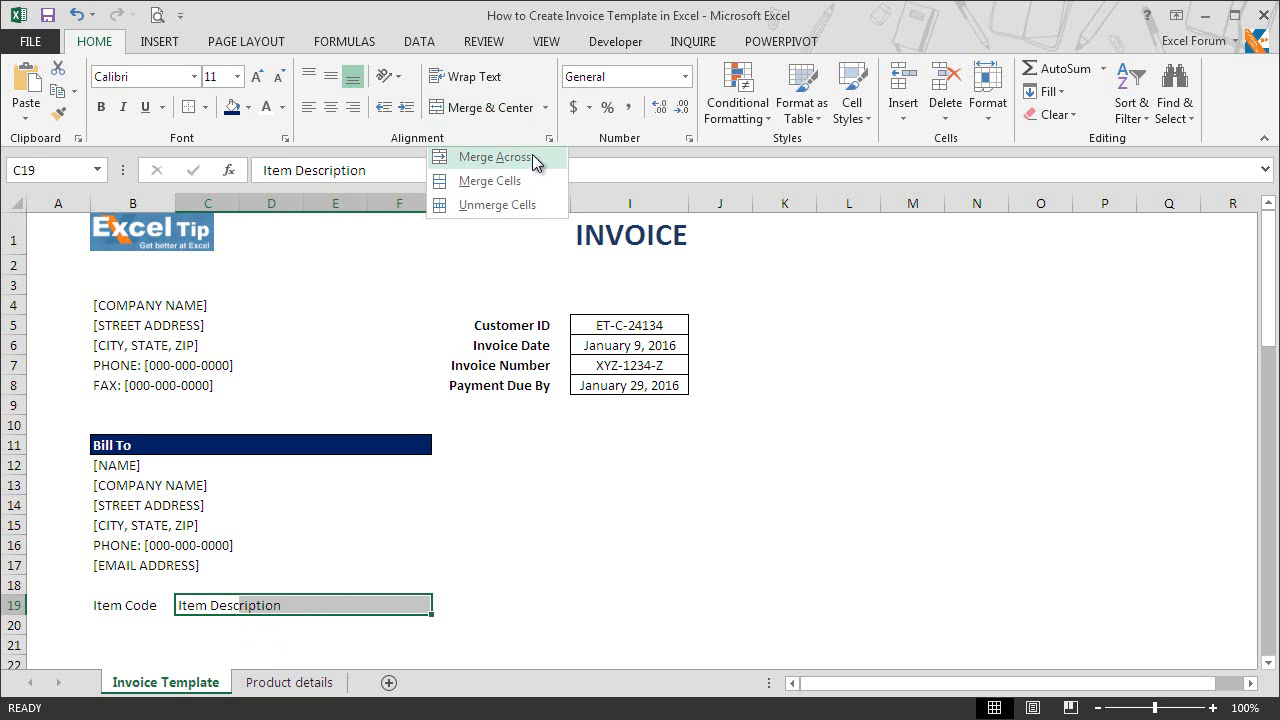
{"action": "left_click", "coordinate": [538, 156]}
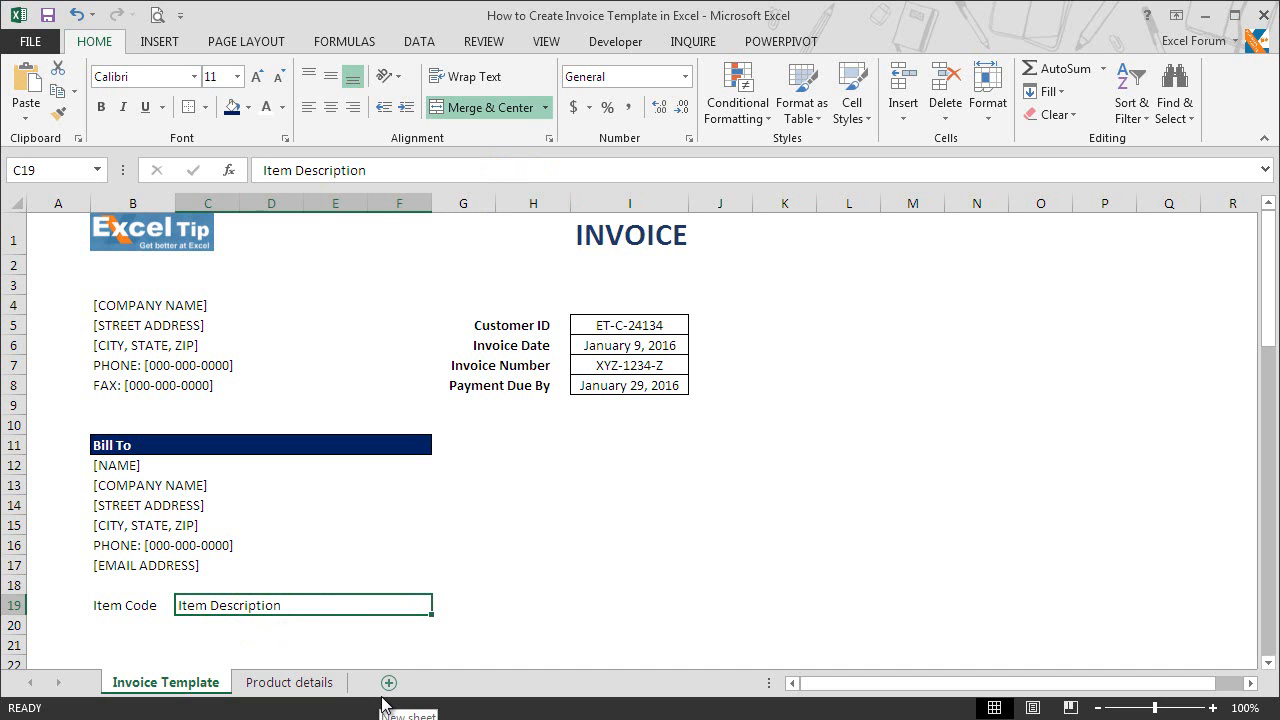
Repeat the Merge Across on the empty cells C20 to F20 below the Item Description heading.
{"action": "key", "text": "Down"}
{"action": "key", "text": "F4"}
{"action": "key", "text": "shift+Right"}
{"action": "key", "text": "shift+Right"}
{"action": "key", "text": "shift+Right"}
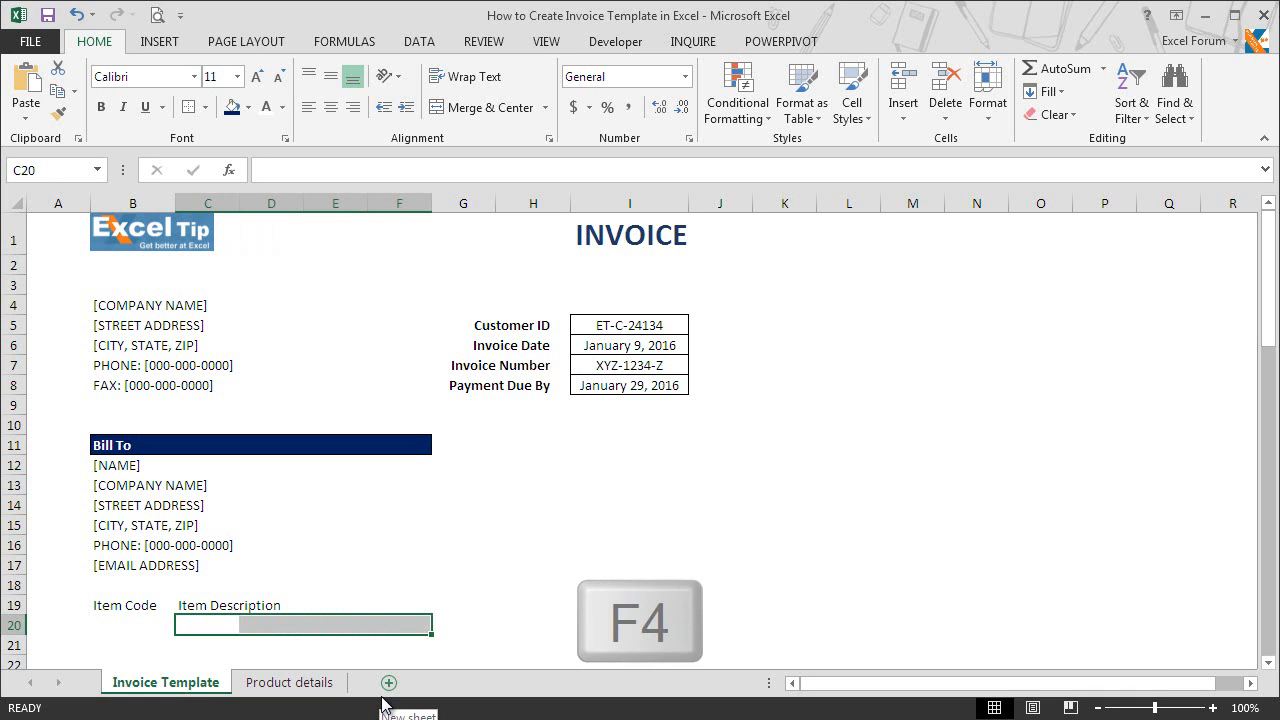
{"action": "key", "text": "F4"}
Copy the merged cell C20:F20 down to rows 21 through 32 of the item description column.
{"action": "key", "text": "ctrl+c"}
{"action": "key", "text": "Down"}
{"action": "key", "text": "shift+Down"}
{"action": "key", "text": "shift+Down"}
{"action": "key", "text": "shift+Down"}
{"action": "key", "text": "shift+Down"}
{"action": "key", "text": "shift+Down"}
{"action": "key", "text": "shift+Down"}
{"action": "key", "text": "shift+Down"}
{"action": "key", "text": "shift+Down"}
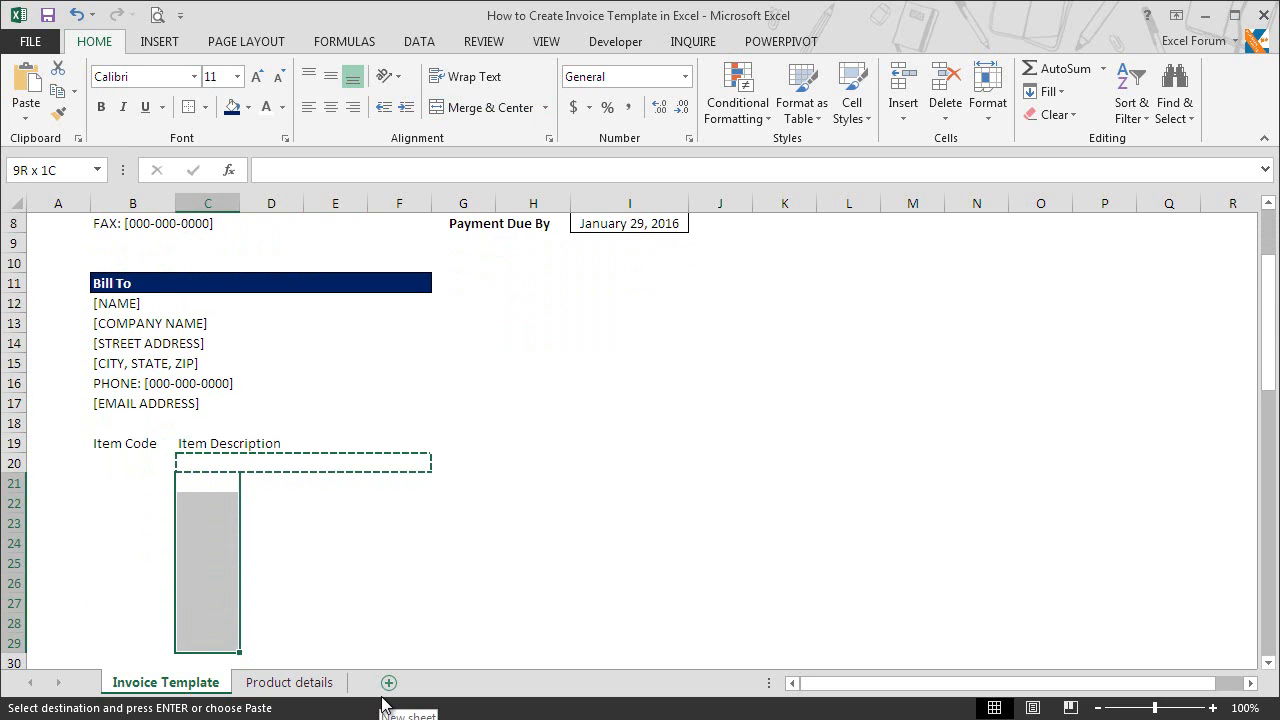
{"action": "key", "text": "shift+Down"}
{"action": "key", "text": "shift+Down"}
{"action": "key", "text": "shift+Down"}
{"action": "key", "text": "ctrl+v"}
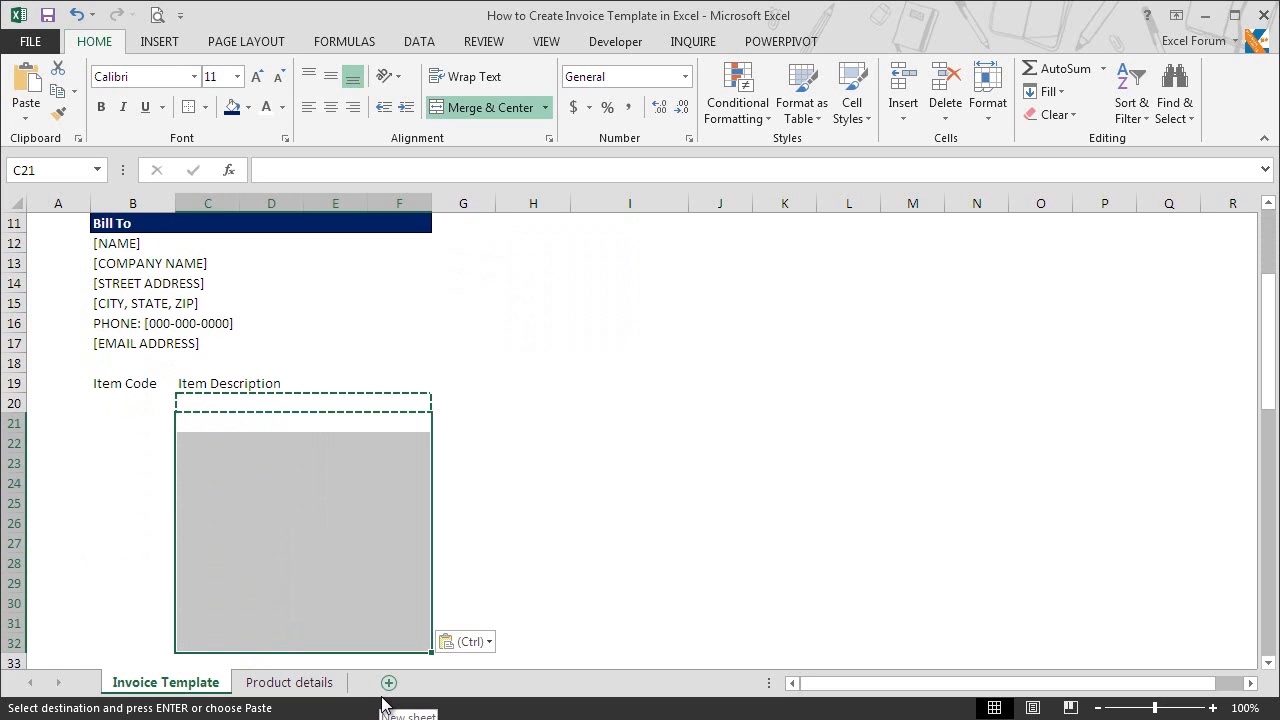
{"action": "left_click", "coordinate": [414, 424]}
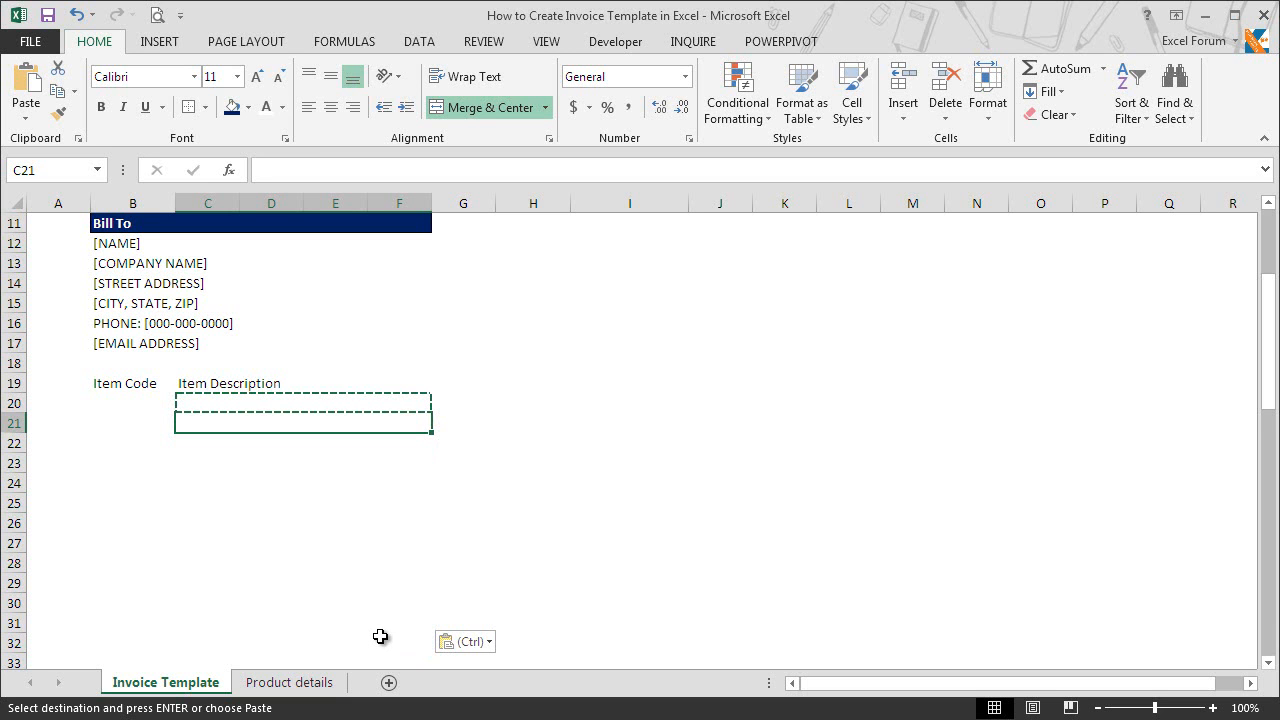
Enter the heading "QTY" in G19 beside the Item Description heading.
{"action": "left_click", "coordinate": [475, 402]}
{"action": "key", "text": "Up"}
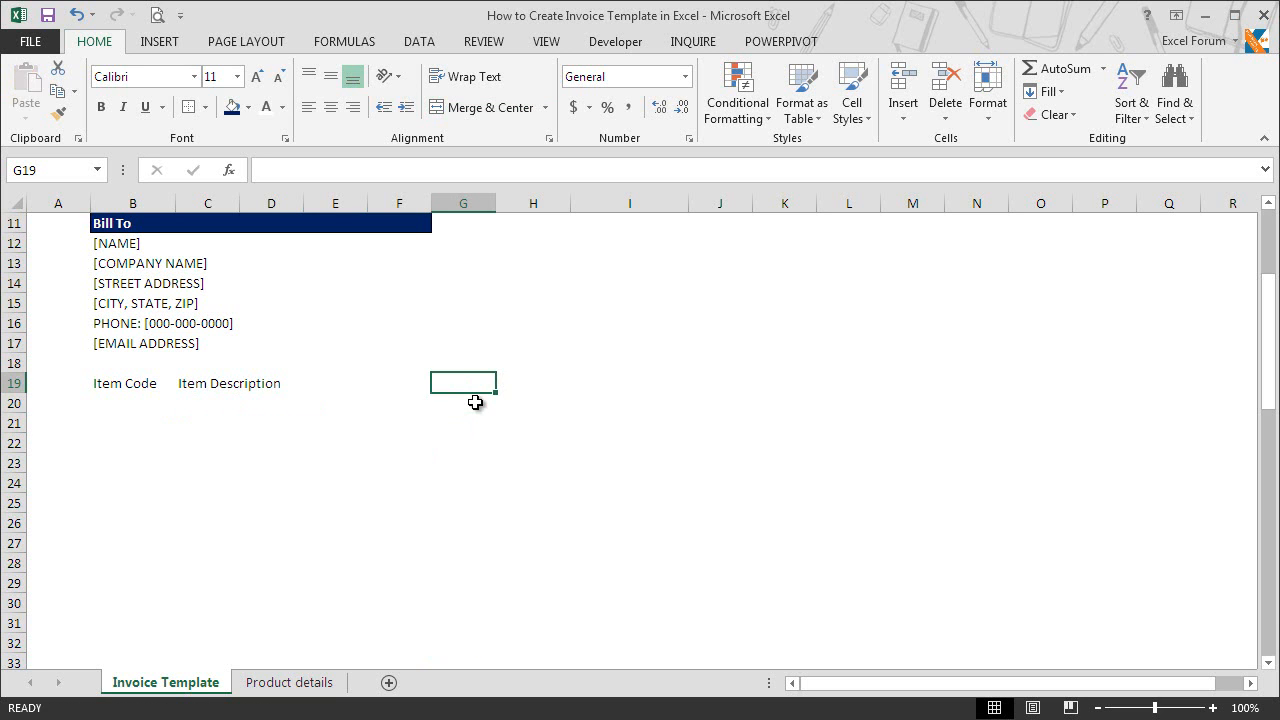
{"action": "type", "text": "QTY"}
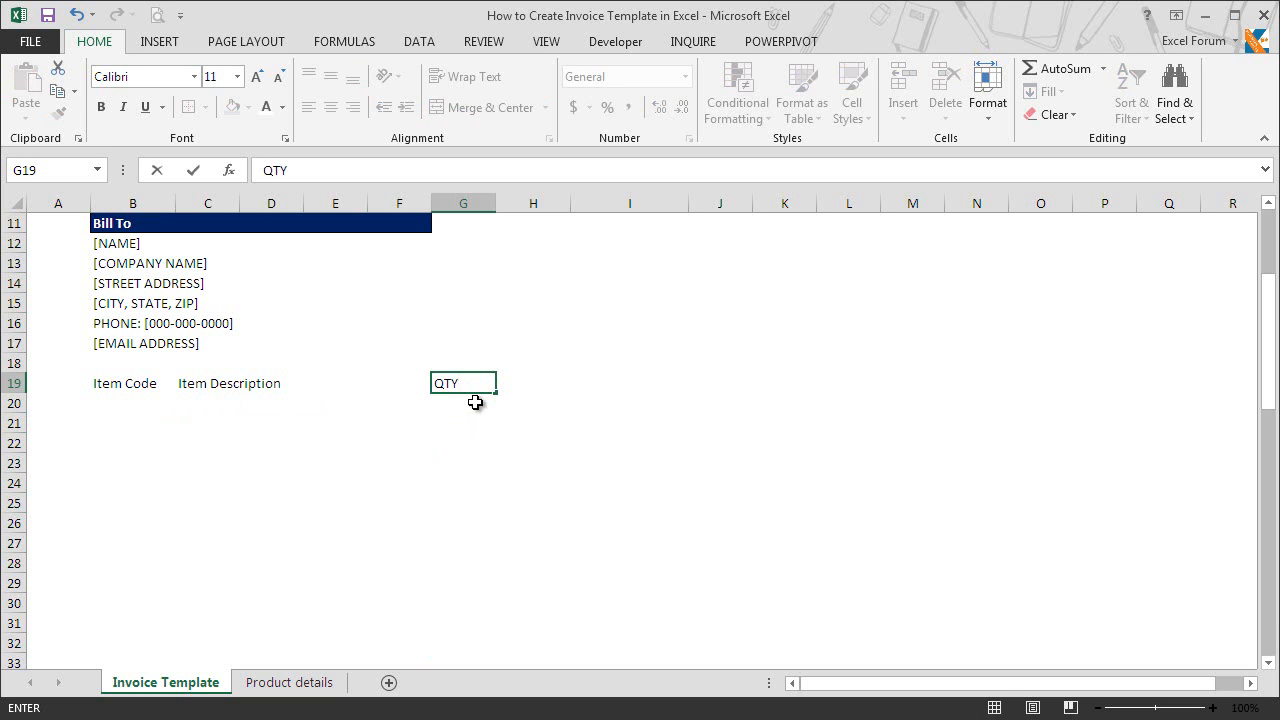
{"action": "key", "text": "Return"}
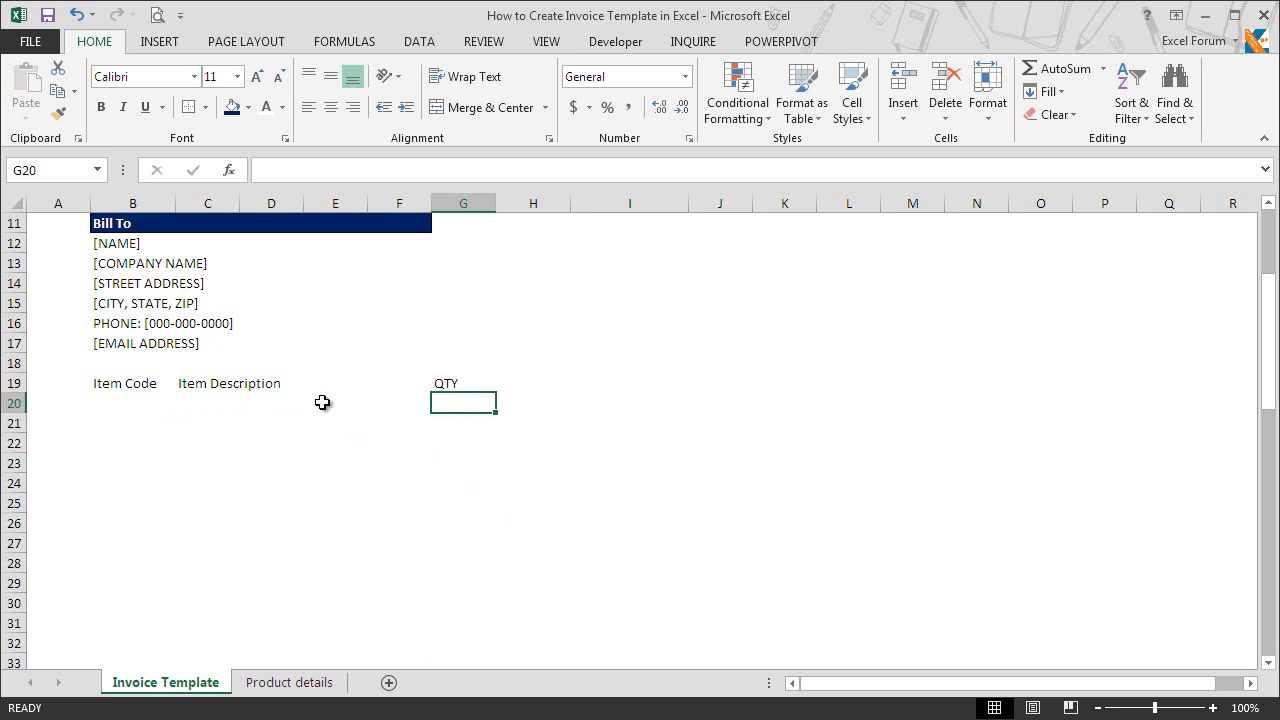
Enter the headings "Unit Price" in H19 and "Amount" in I19 to complete the item table's header row.
{"action": "left_click", "coordinate": [520, 380]}
{"action": "type", "text": "Unit Price"}
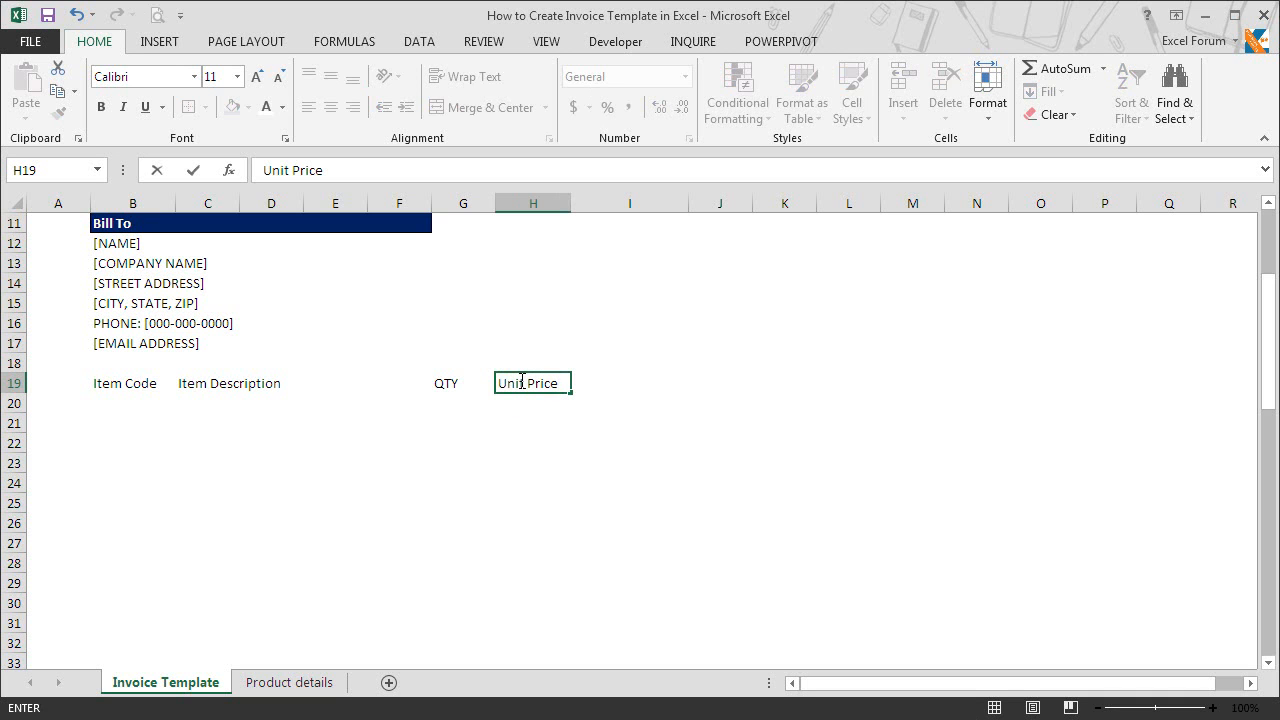
{"action": "key", "text": "Return"}
{"action": "key", "text": "Up"}
{"action": "key", "text": "Right"}
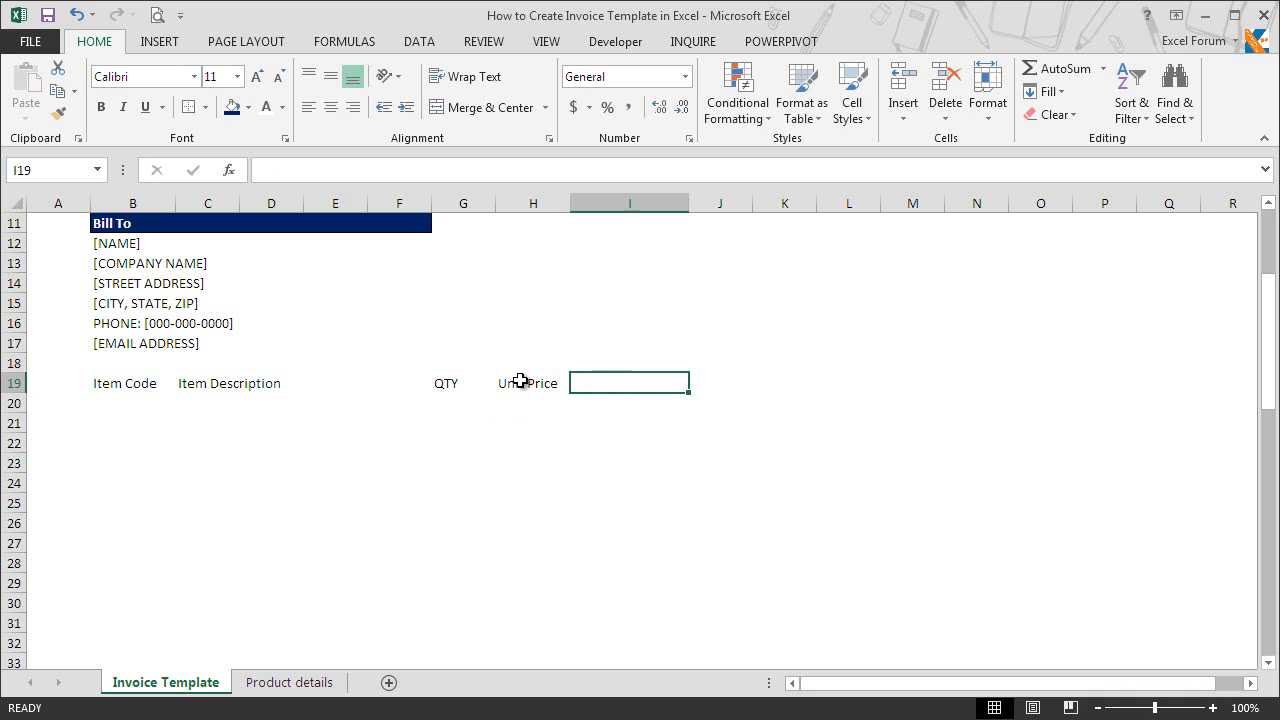
{"action": "type", "text": "Amount"}
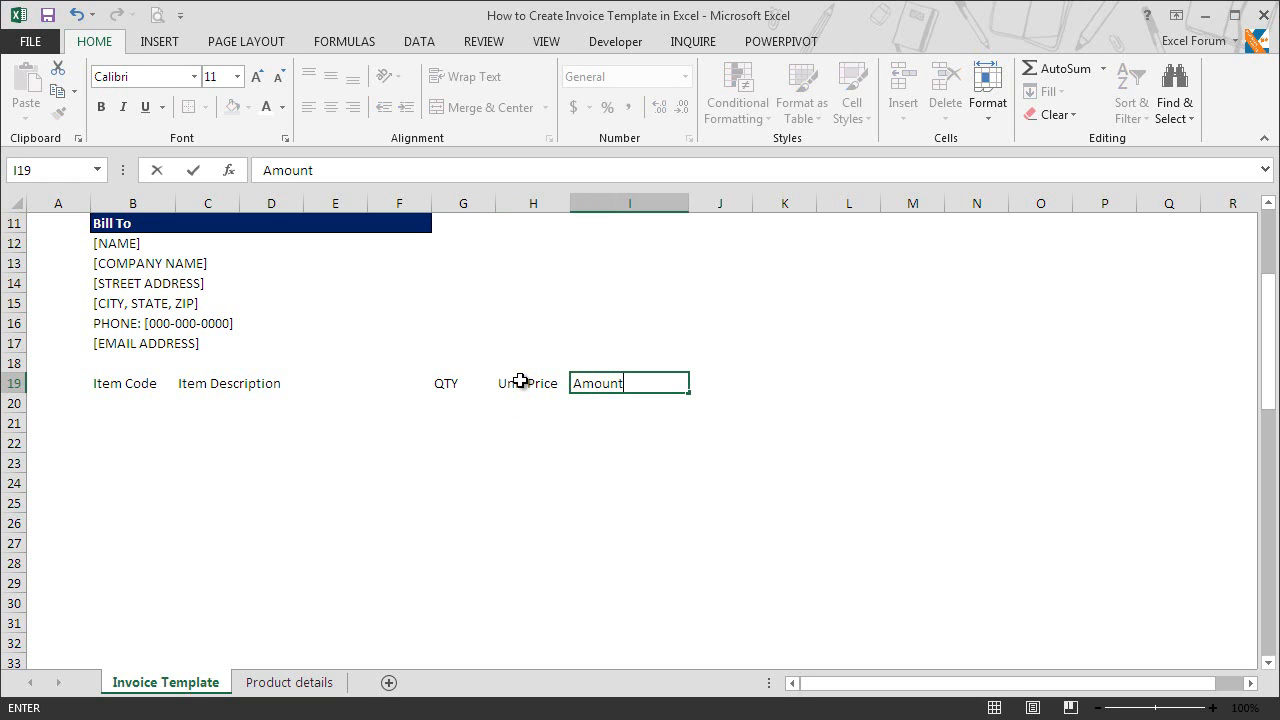
{"action": "key", "text": "Return"}
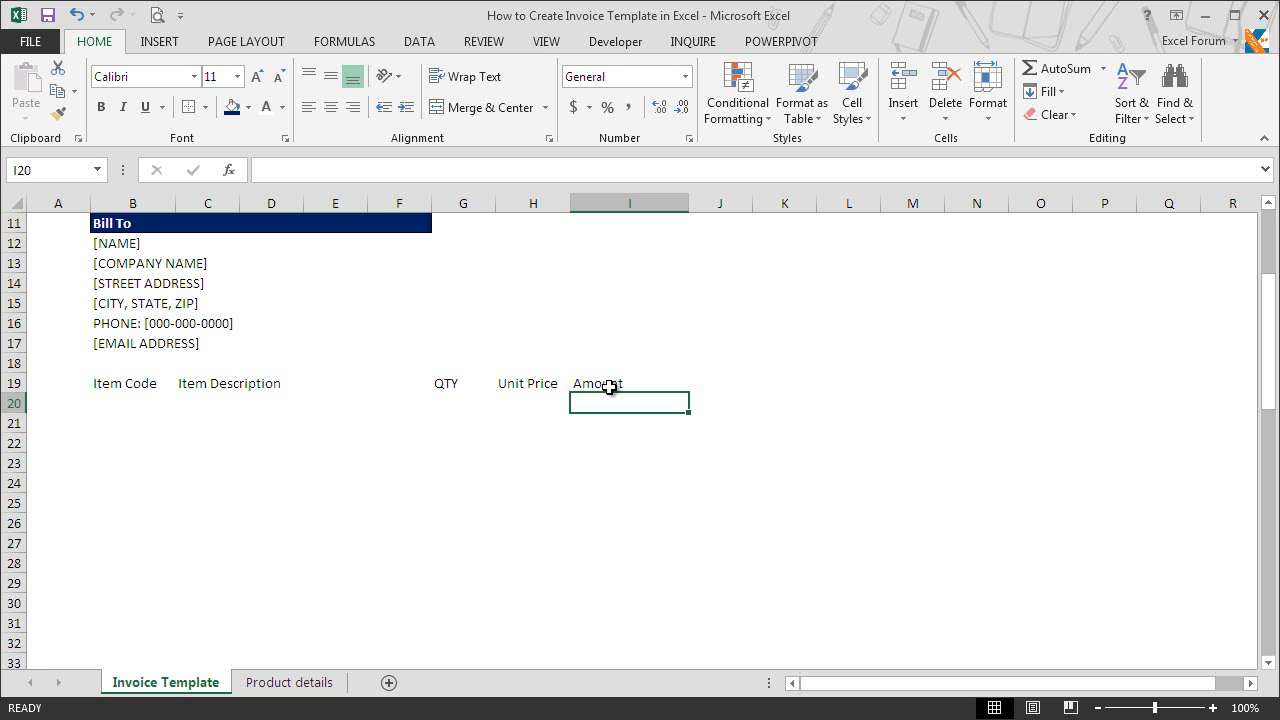
Give the item table B19:I32 a thin outline border and vertical inside borders between its columns.
{"action": "left_click", "coordinate": [125, 389]}
{"action": "left_click_drag", "start_coordinate": [125, 389], "coordinate": [609, 641]}
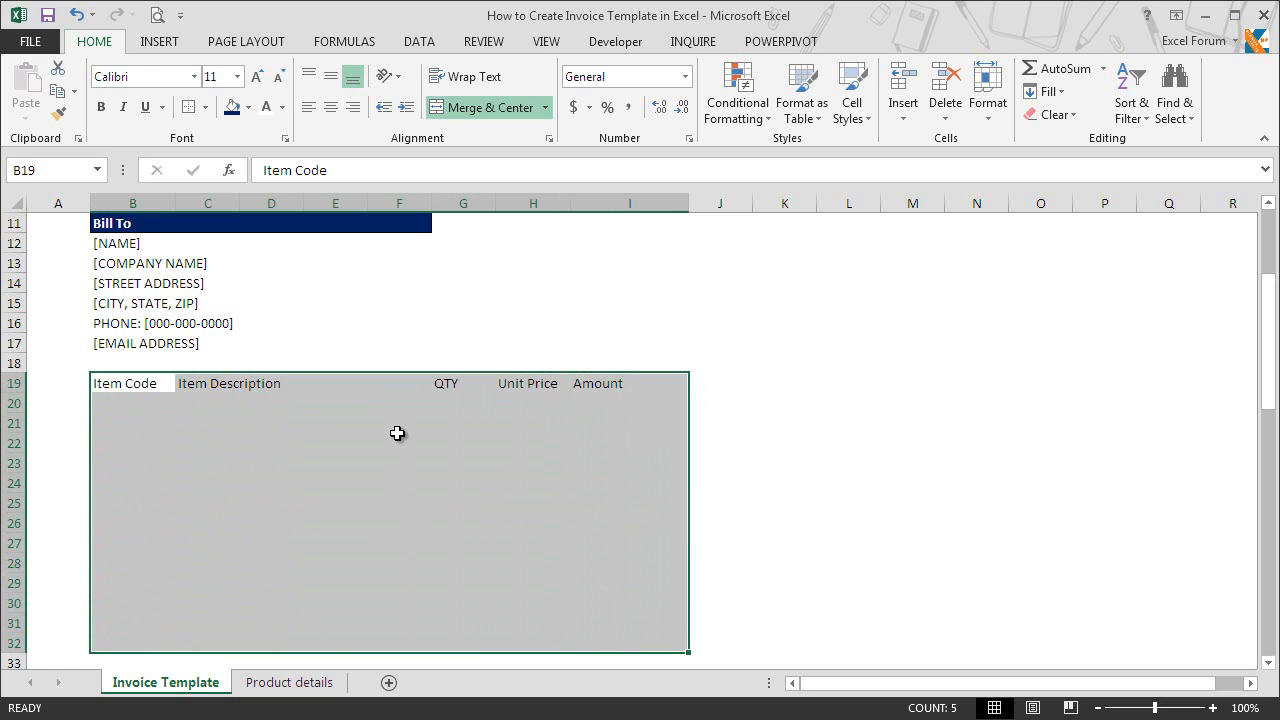
{"action": "key", "text": "ctrl+1"}
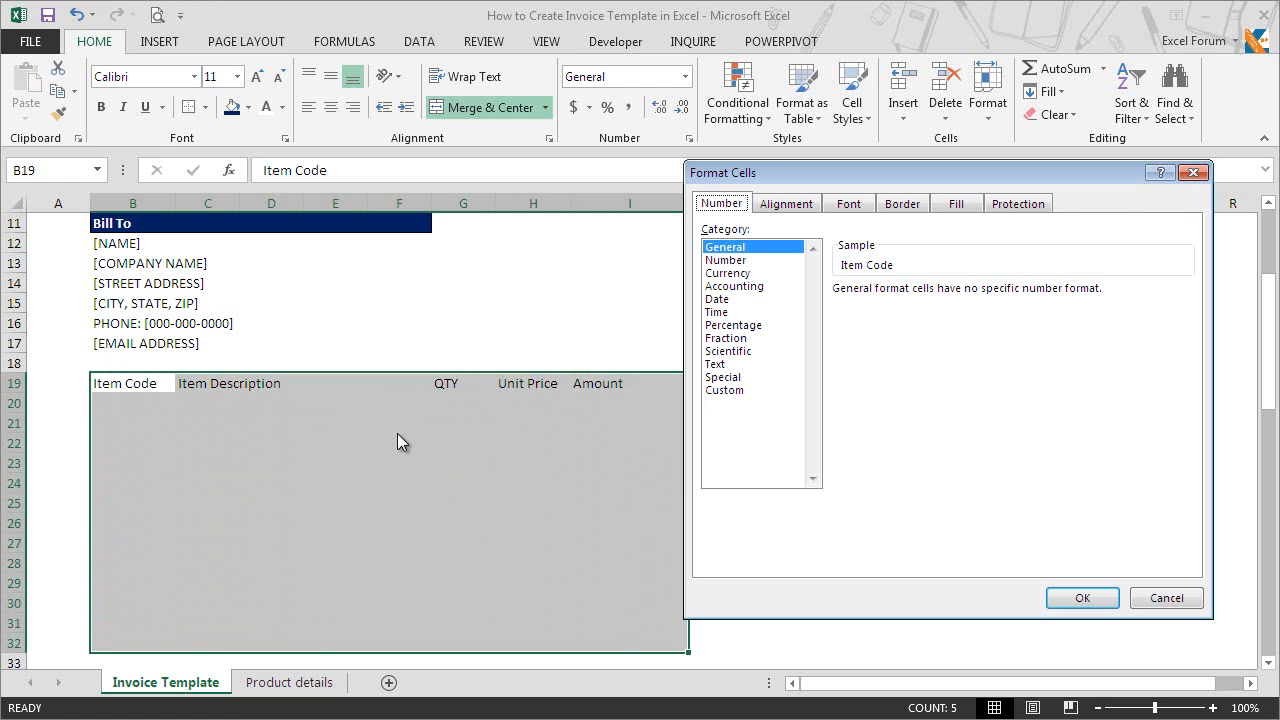
{"action": "left_click", "coordinate": [892, 203]}
{"action": "left_click", "coordinate": [749, 367]}
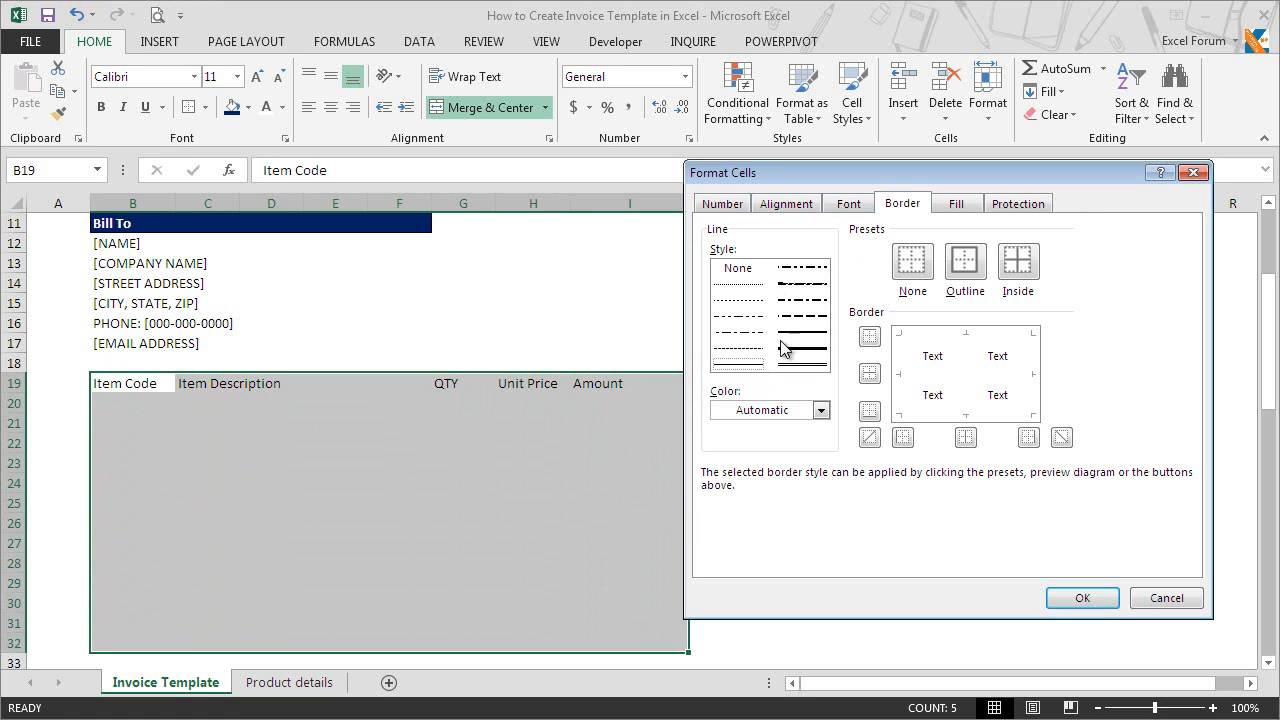
{"action": "left_click", "coordinate": [977, 270]}
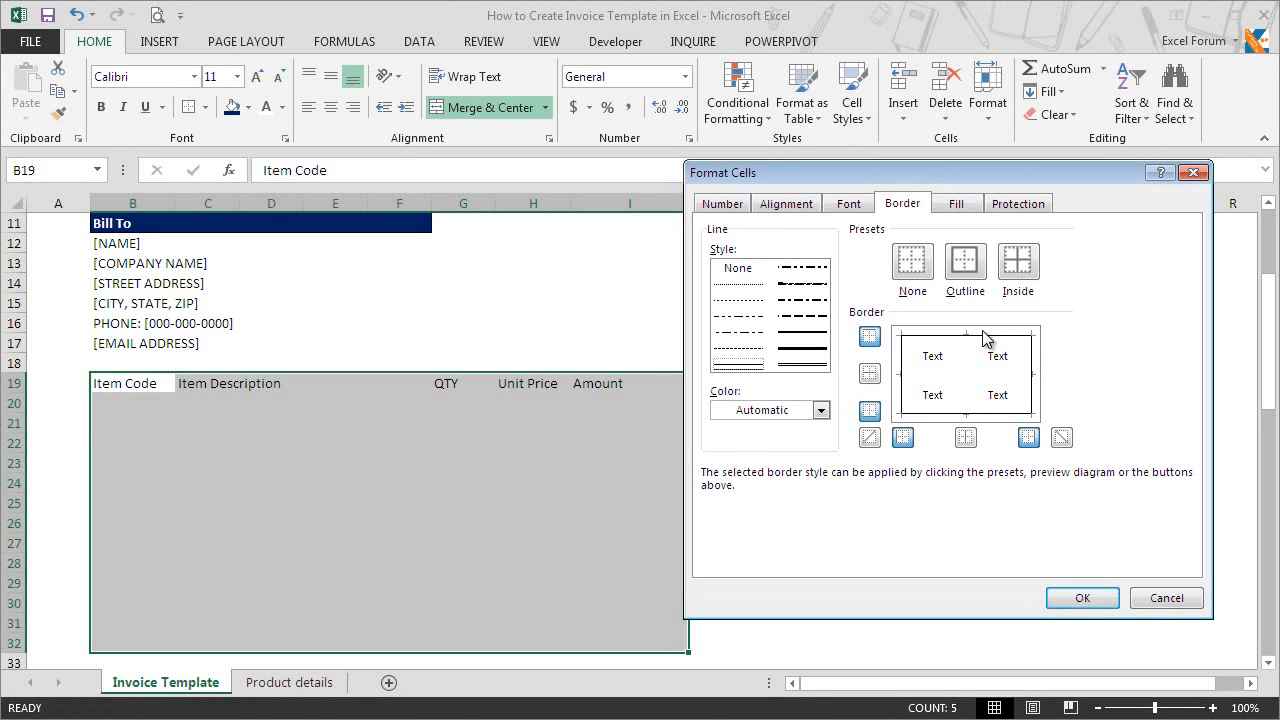
{"action": "left_click", "coordinate": [966, 440]}
{"action": "left_click", "coordinate": [1080, 598]}
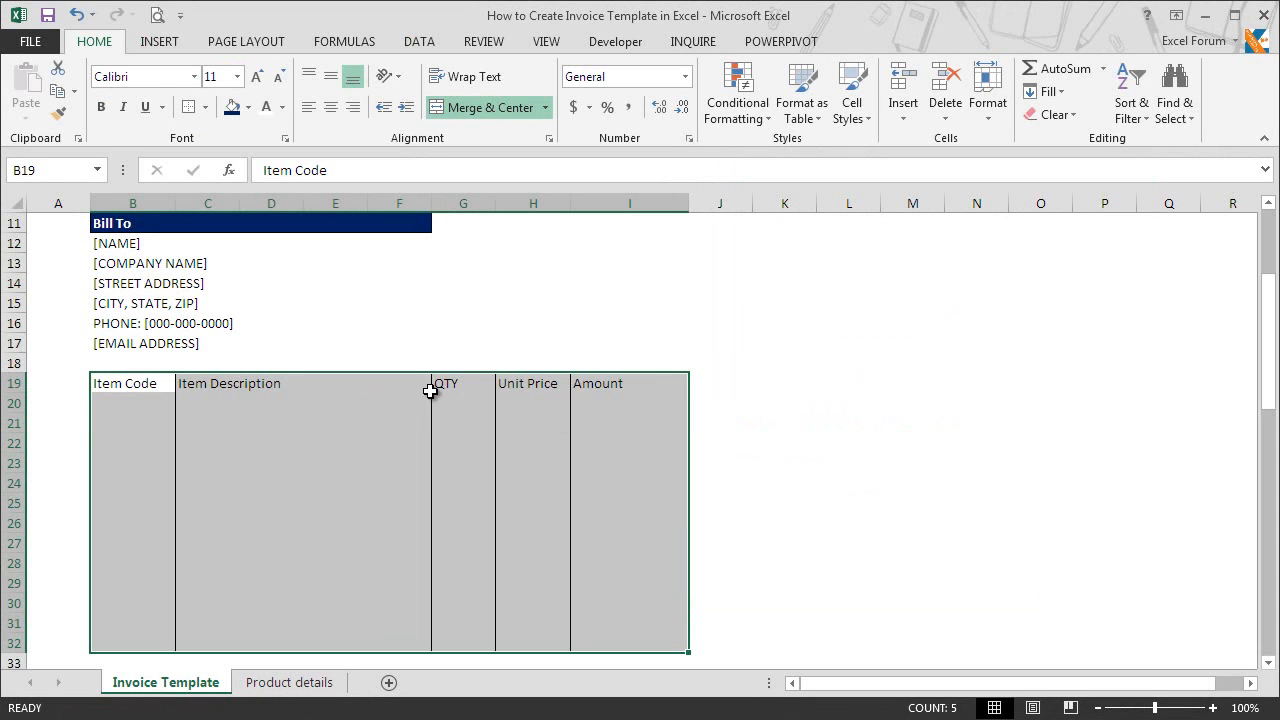
Format the header row B19:I19 with an outline border, dark blue fill and bold white text.
{"action": "left_click", "coordinate": [206, 401]}
{"action": "left_click_drag", "start_coordinate": [134, 382], "coordinate": [601, 383]}
{"action": "key", "text": "ctrl+shift+7"}
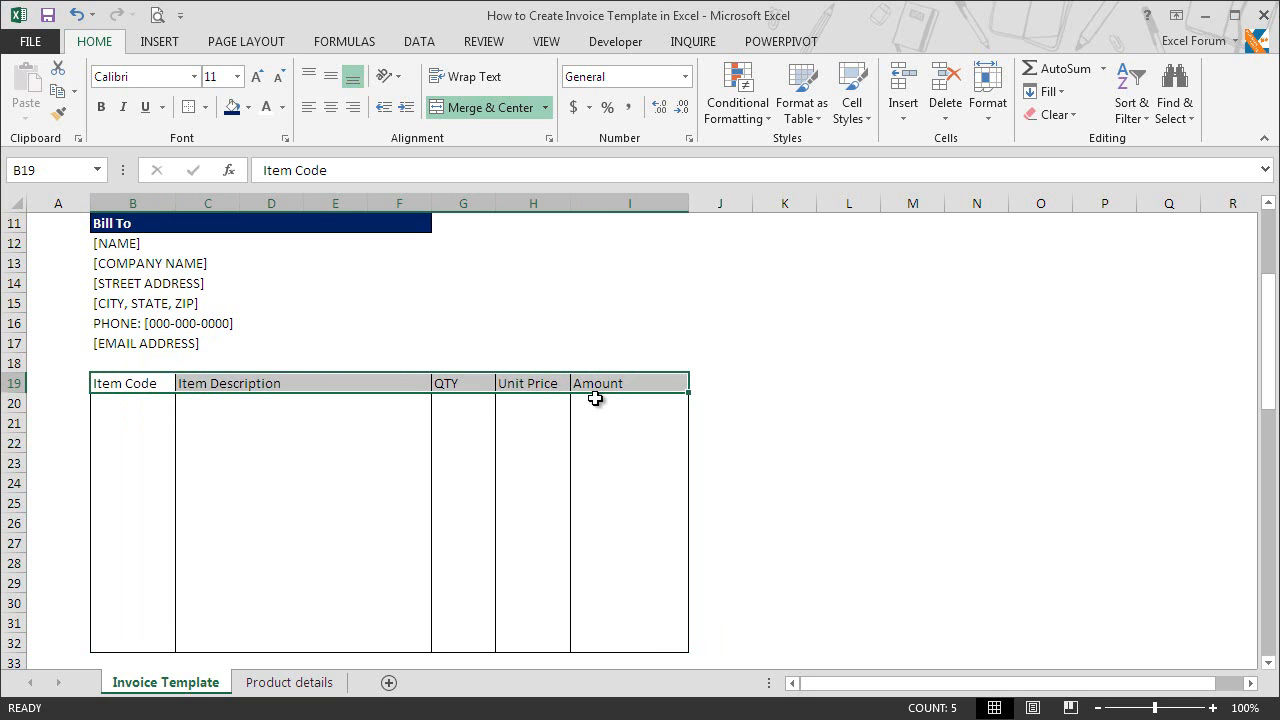
{"action": "left_click", "coordinate": [232, 110]}
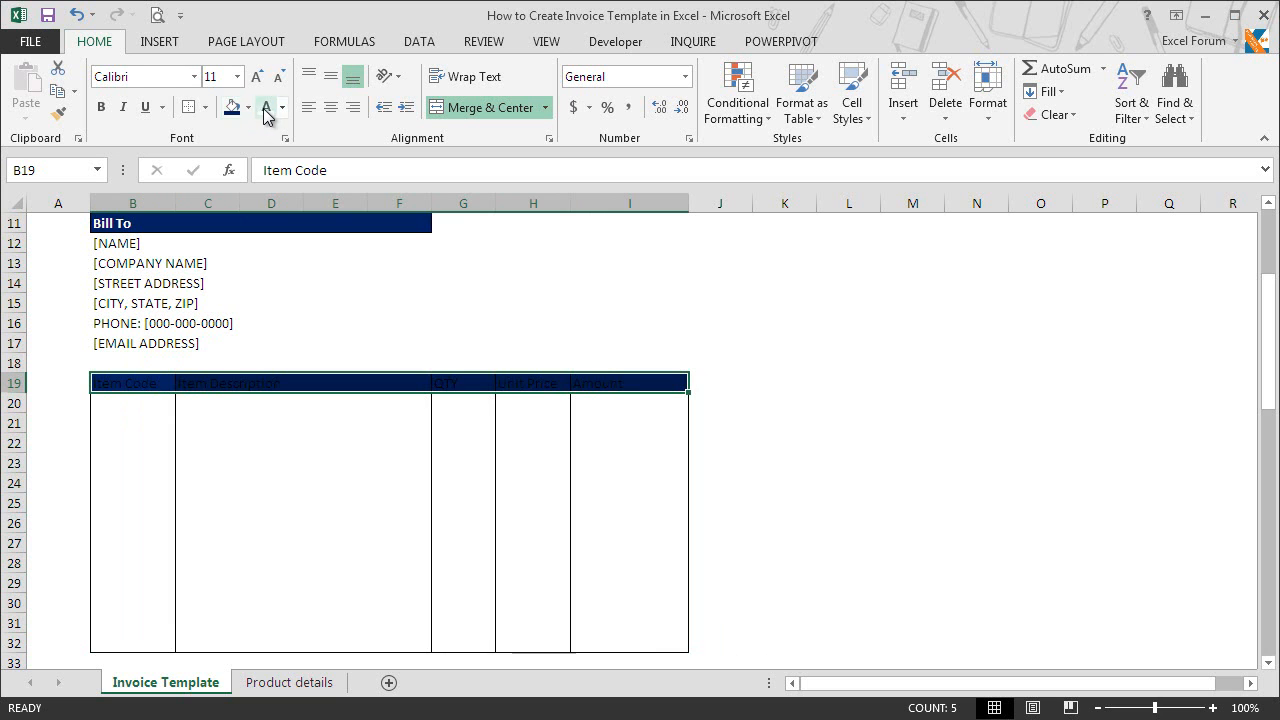
{"action": "left_click", "coordinate": [268, 112]}
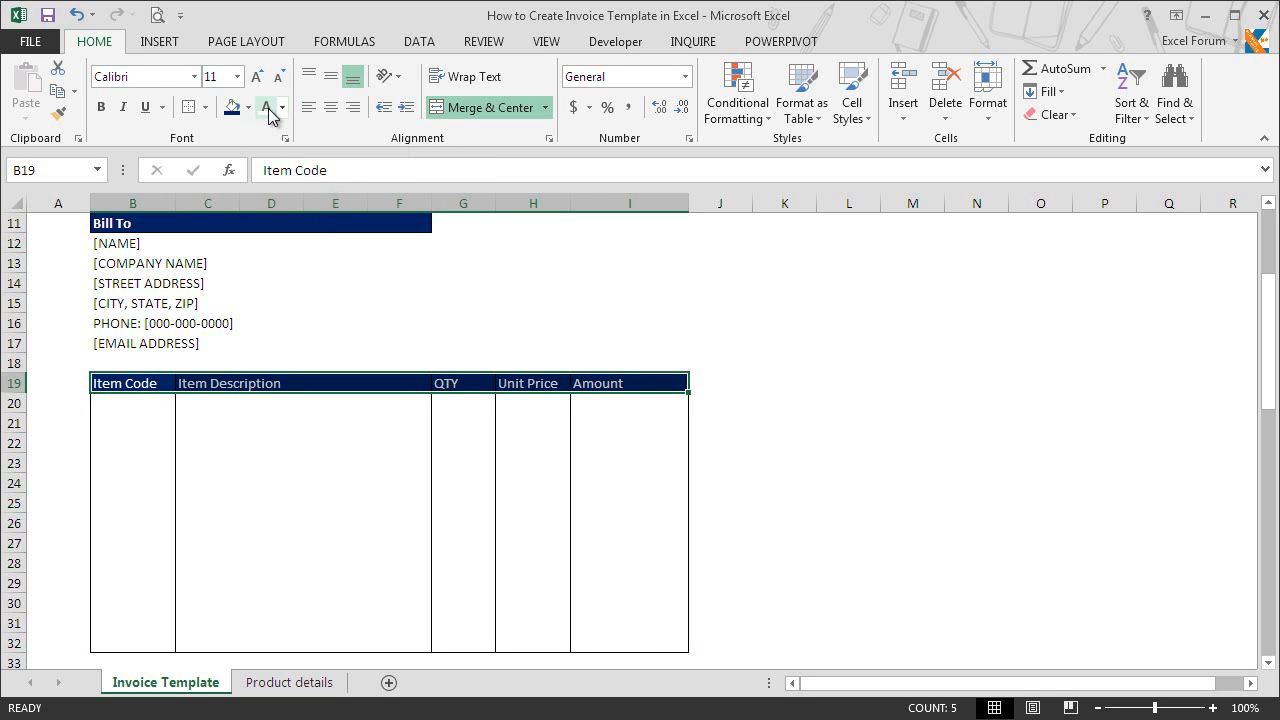
{"action": "left_click", "coordinate": [101, 108]}
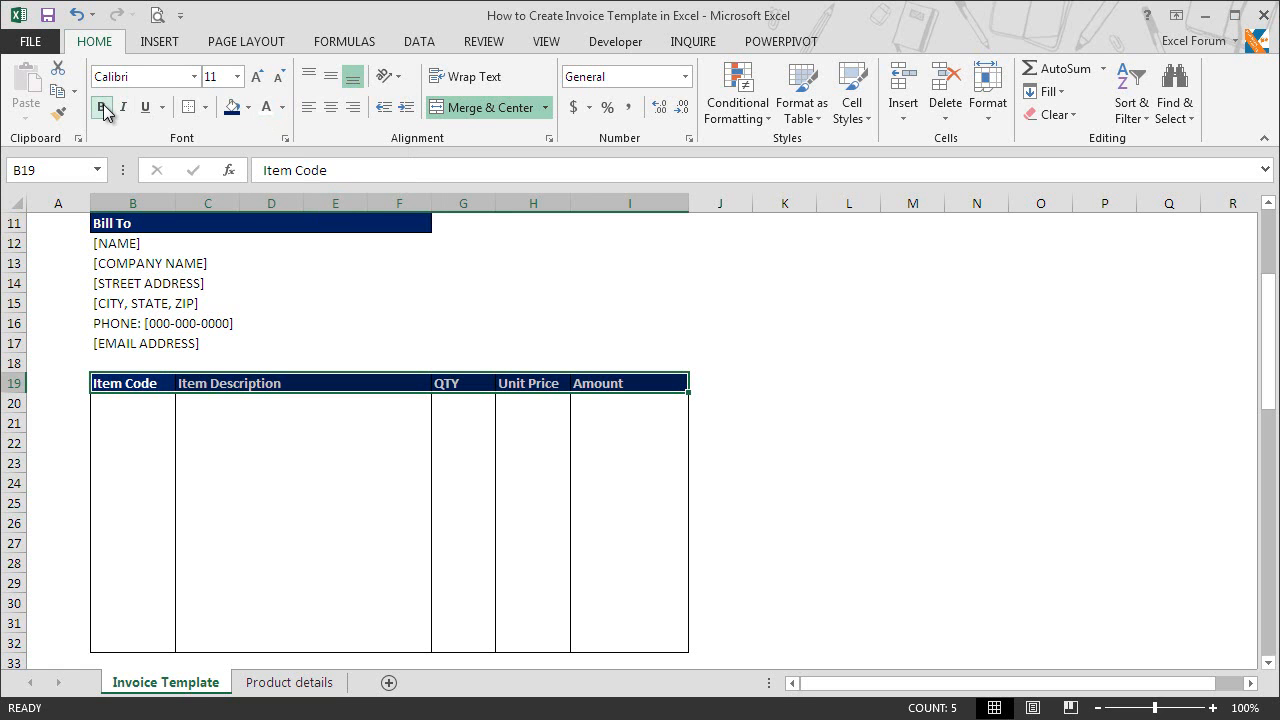
{"action": "left_click", "coordinate": [153, 403]}
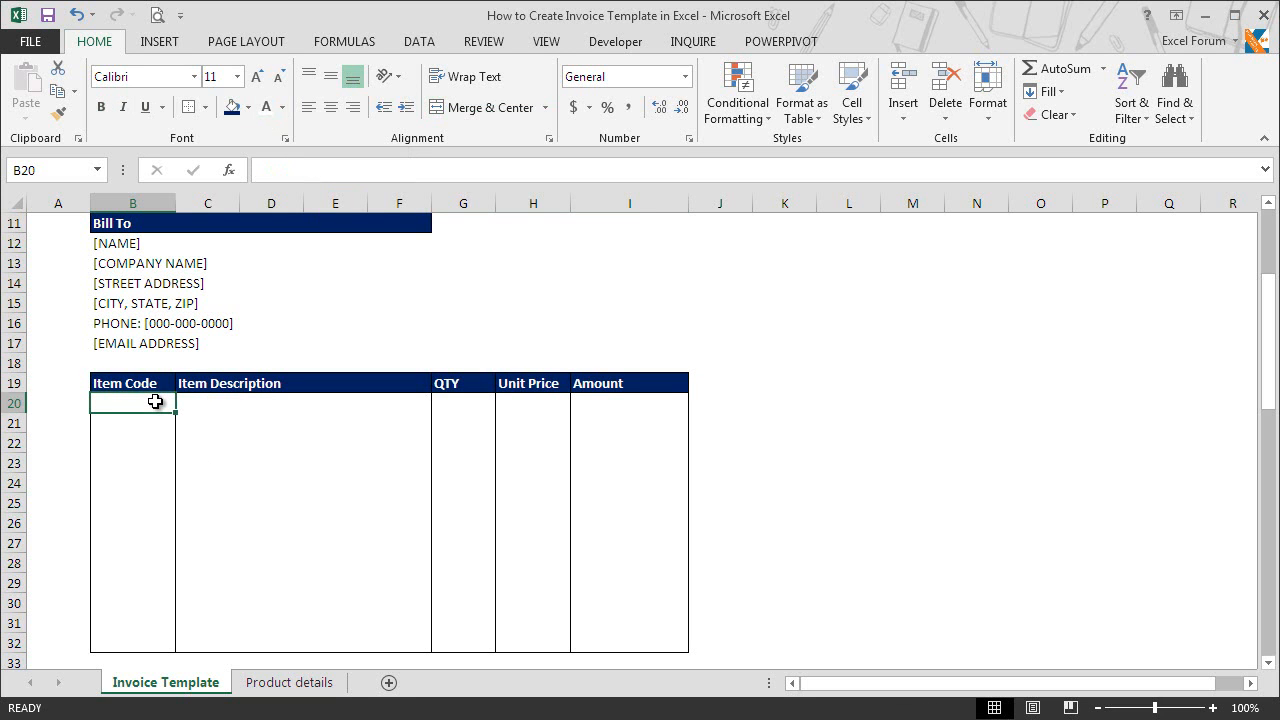
Center the Item Code and QTY columns of the item table horizontally from row 19 to row 32.
{"action": "left_click", "coordinate": [138, 382]}
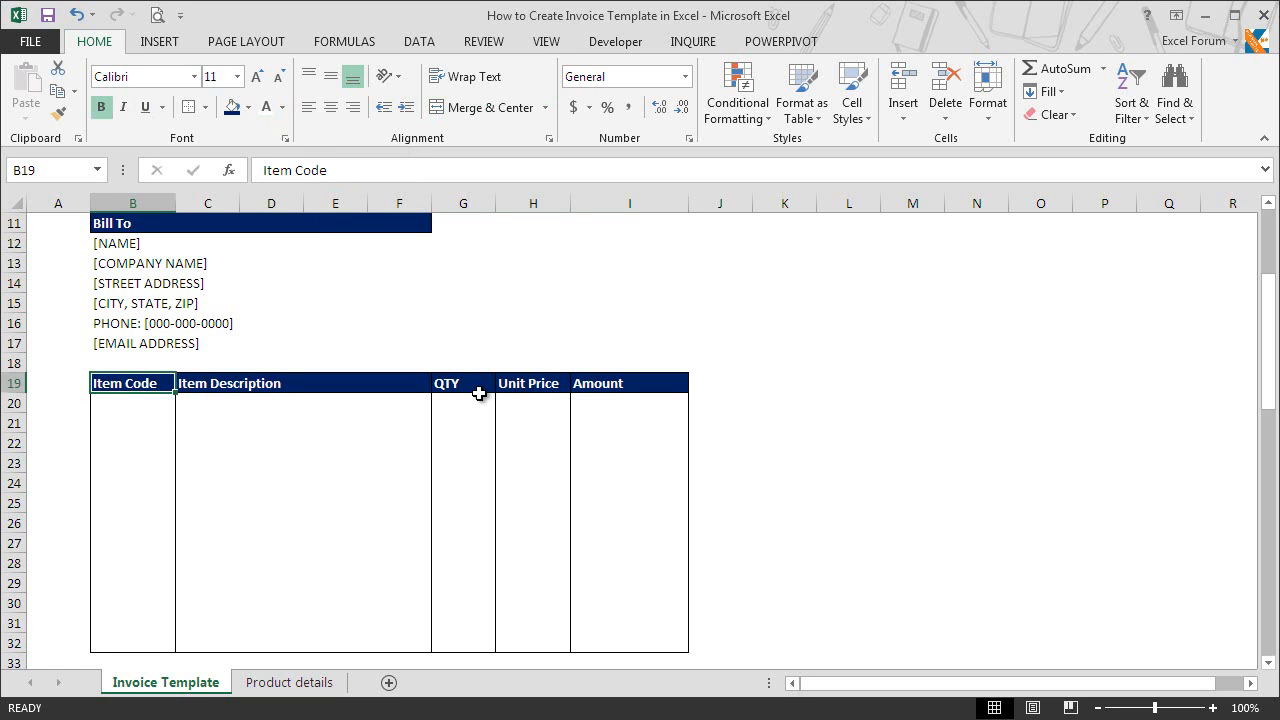
{"action": "left_click_drag", "start_coordinate": [136, 385], "coordinate": [154, 637]}
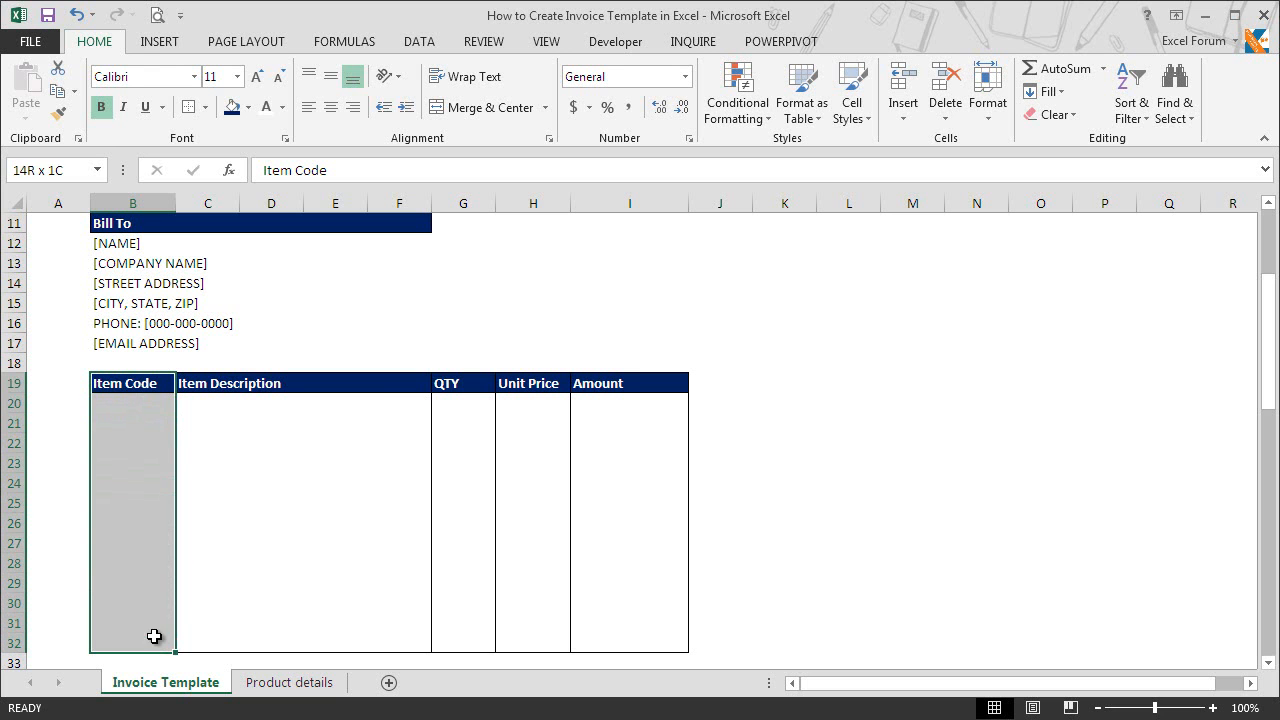
{"action": "left_click_drag", "start_coordinate": [454, 381], "coordinate": [458, 640]}
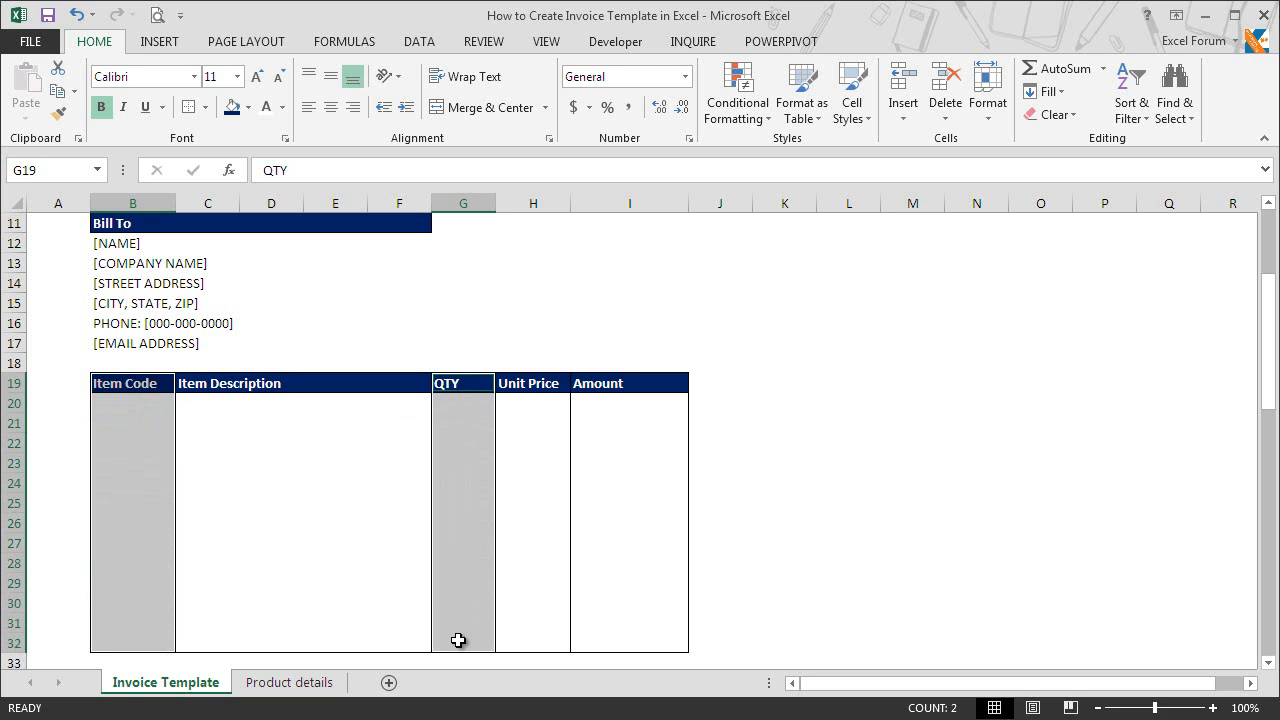
{"action": "left_click", "coordinate": [331, 108]}
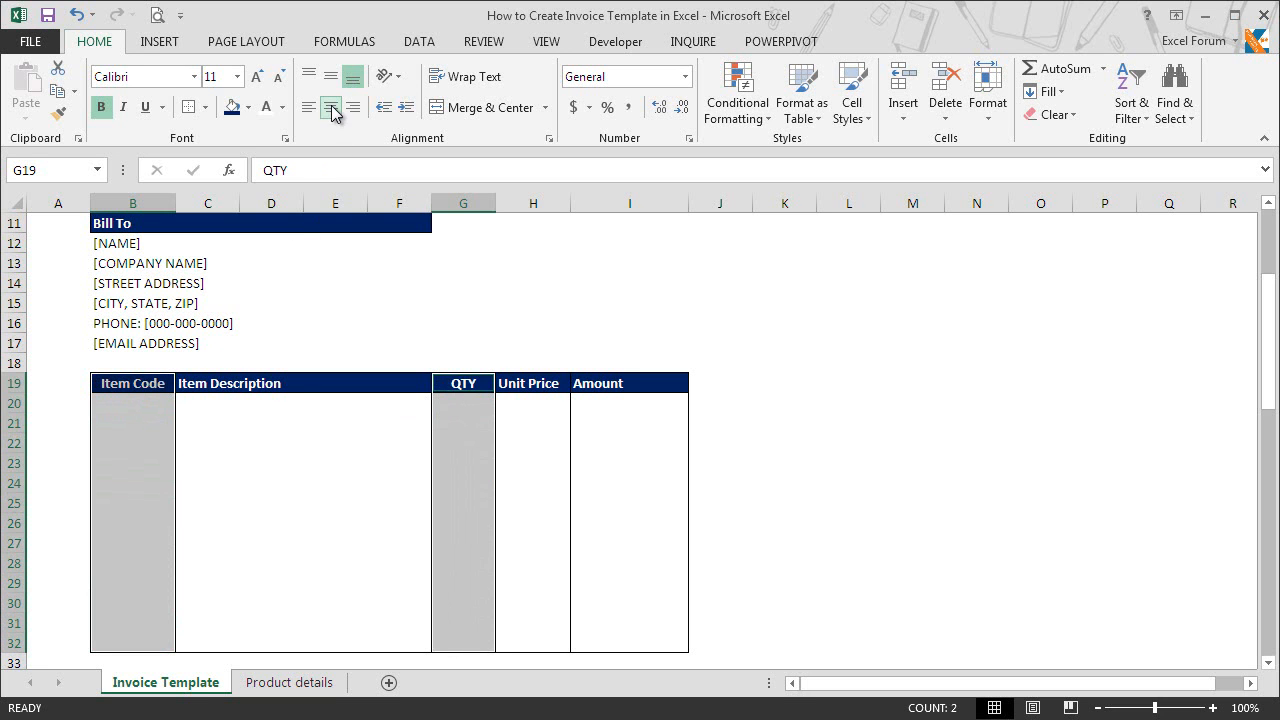
{"action": "left_click", "coordinate": [243, 400]}
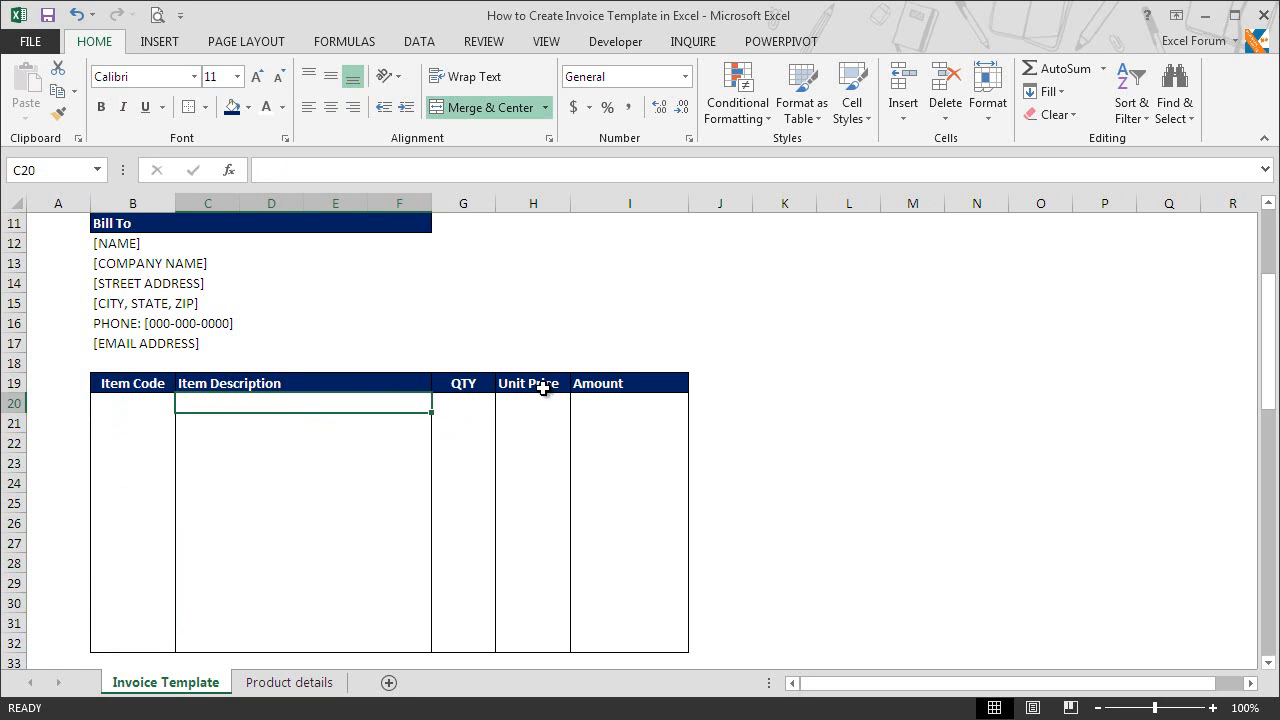
Center the Unit Price and Amount columns, H19:I32, horizontally.
{"action": "left_click", "coordinate": [543, 388]}
{"action": "left_click_drag", "start_coordinate": [563, 388], "coordinate": [606, 641]}
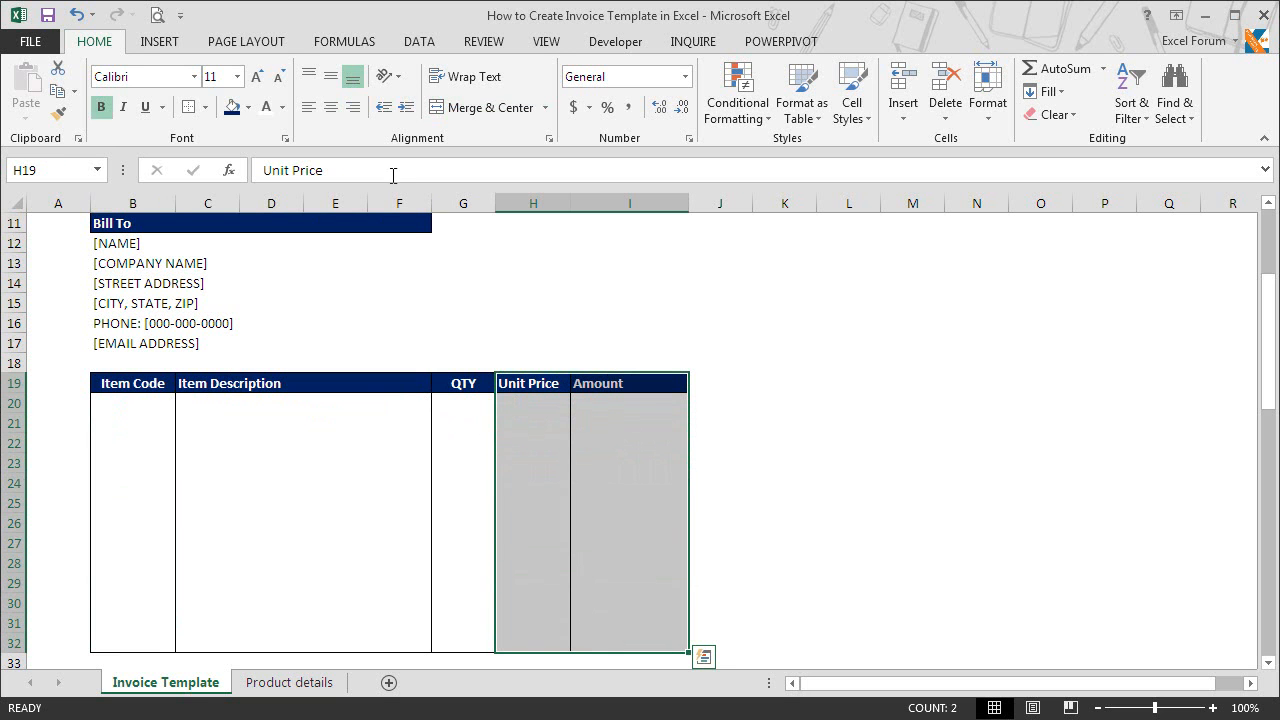
{"action": "left_click", "coordinate": [331, 108]}
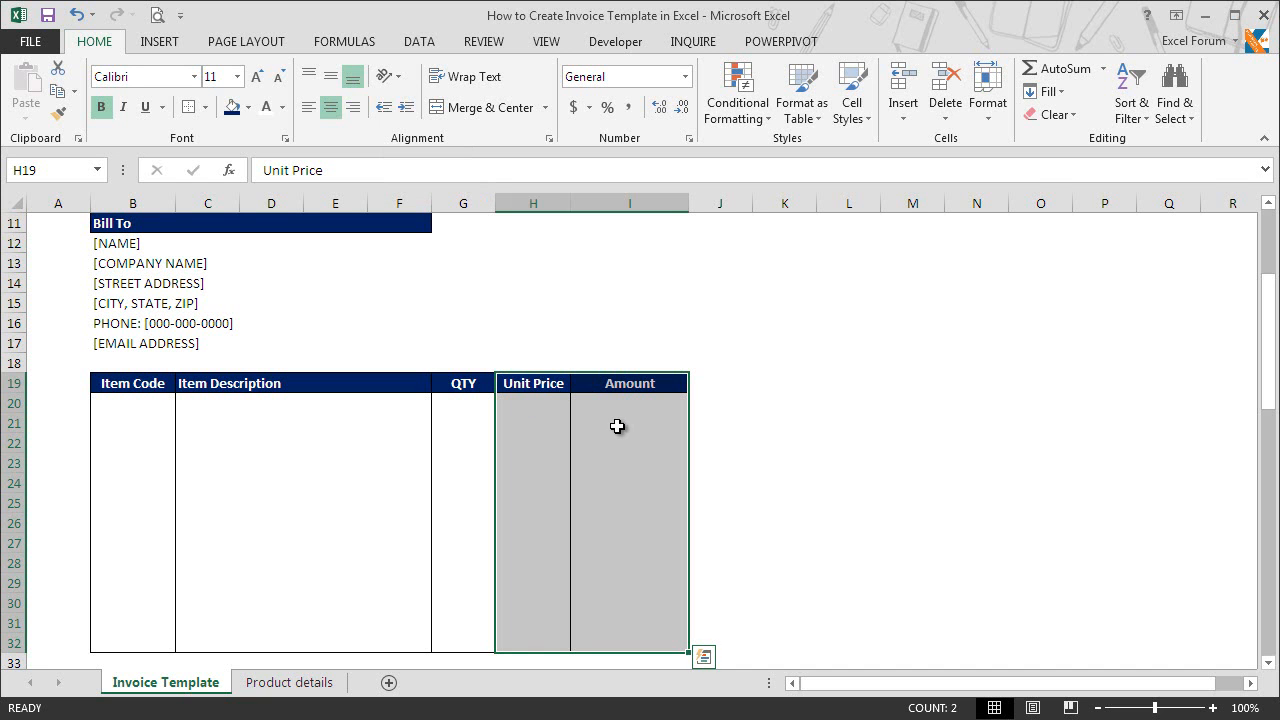
Format H19:I32 as Number with the 1000 separator and zero decimal places.
{"action": "key", "text": "ctrl+1"}
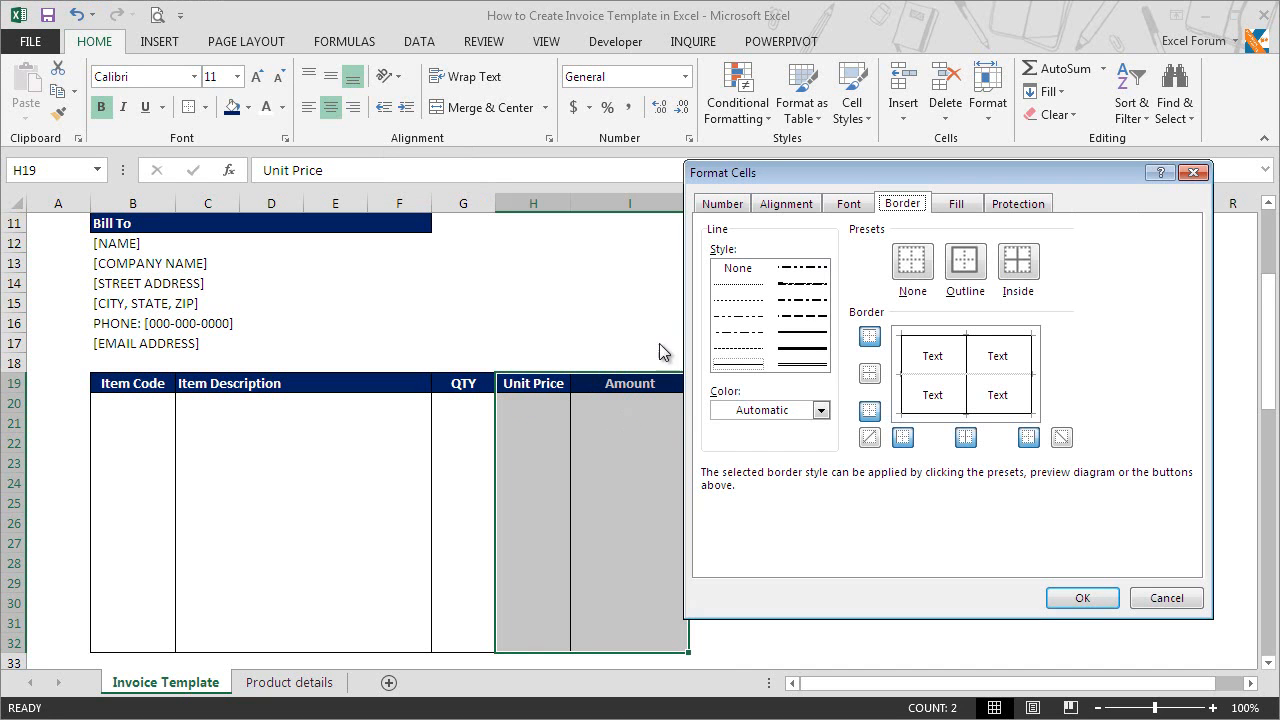
{"action": "left_click", "coordinate": [733, 204]}
{"action": "left_click", "coordinate": [736, 260]}
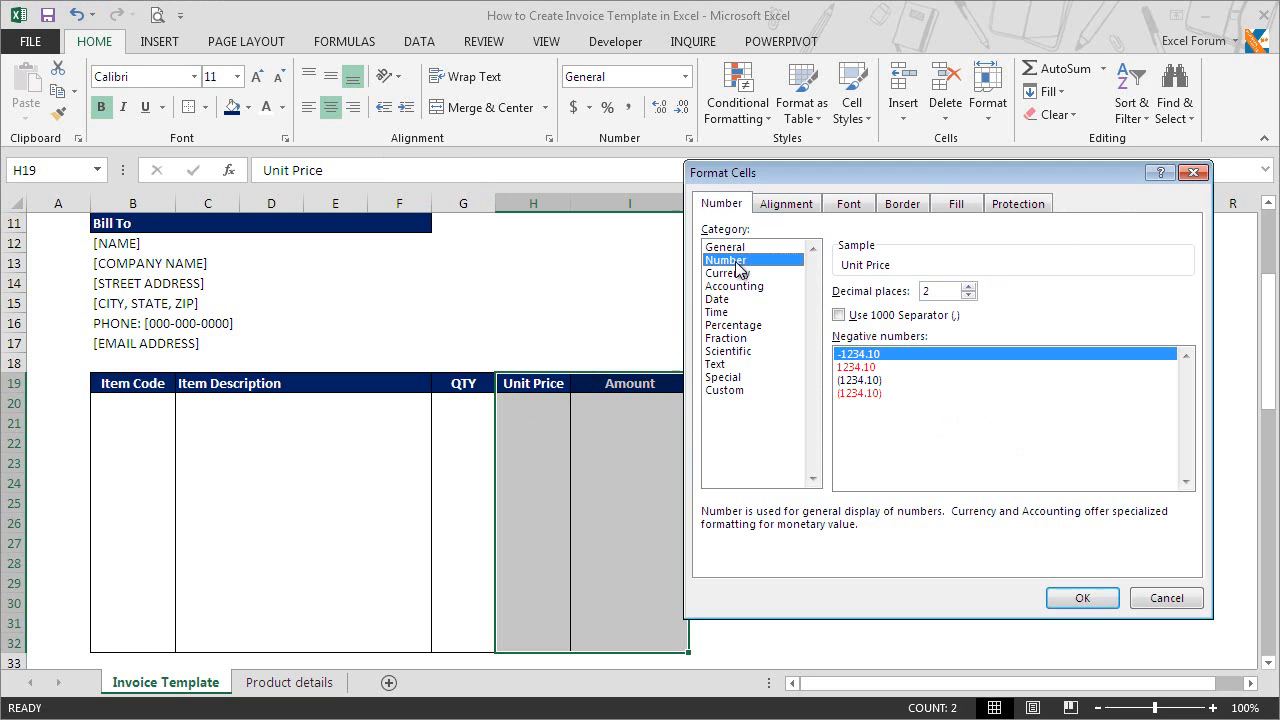
{"action": "left_click", "coordinate": [904, 316]}
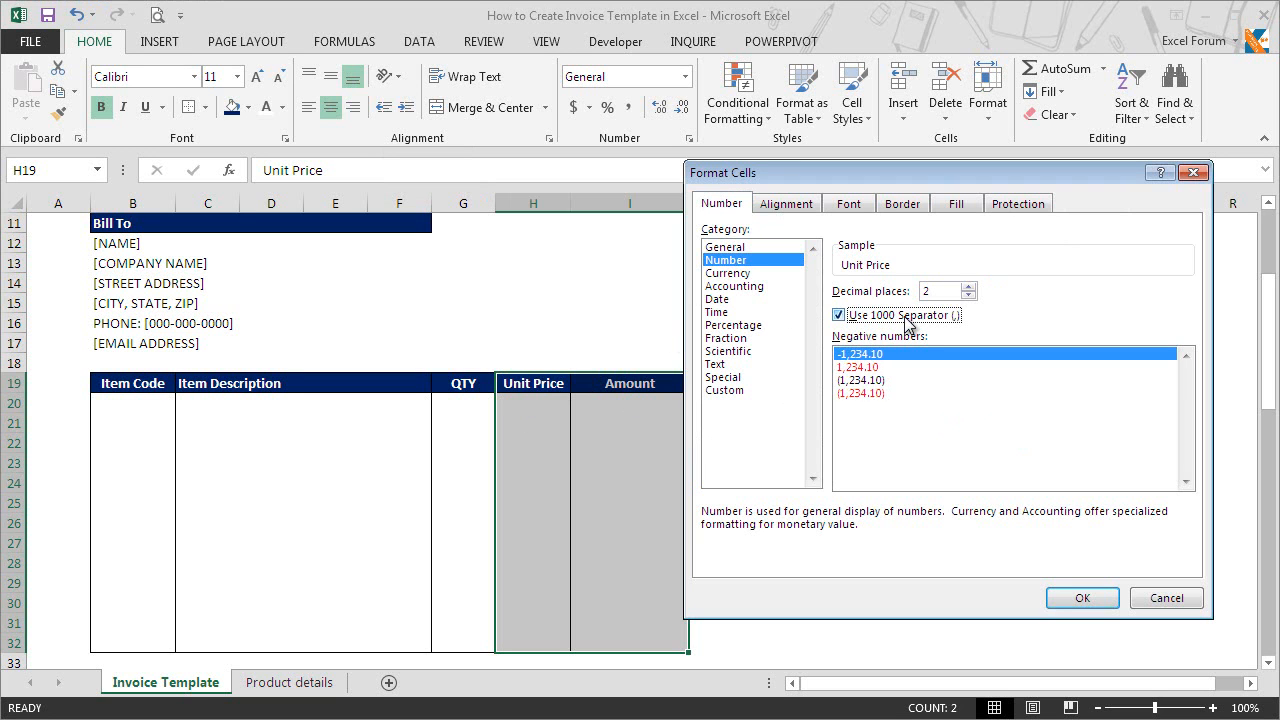
{"action": "left_click", "coordinate": [968, 295]}
{"action": "left_click", "coordinate": [968, 295]}
{"action": "left_click", "coordinate": [1080, 598]}
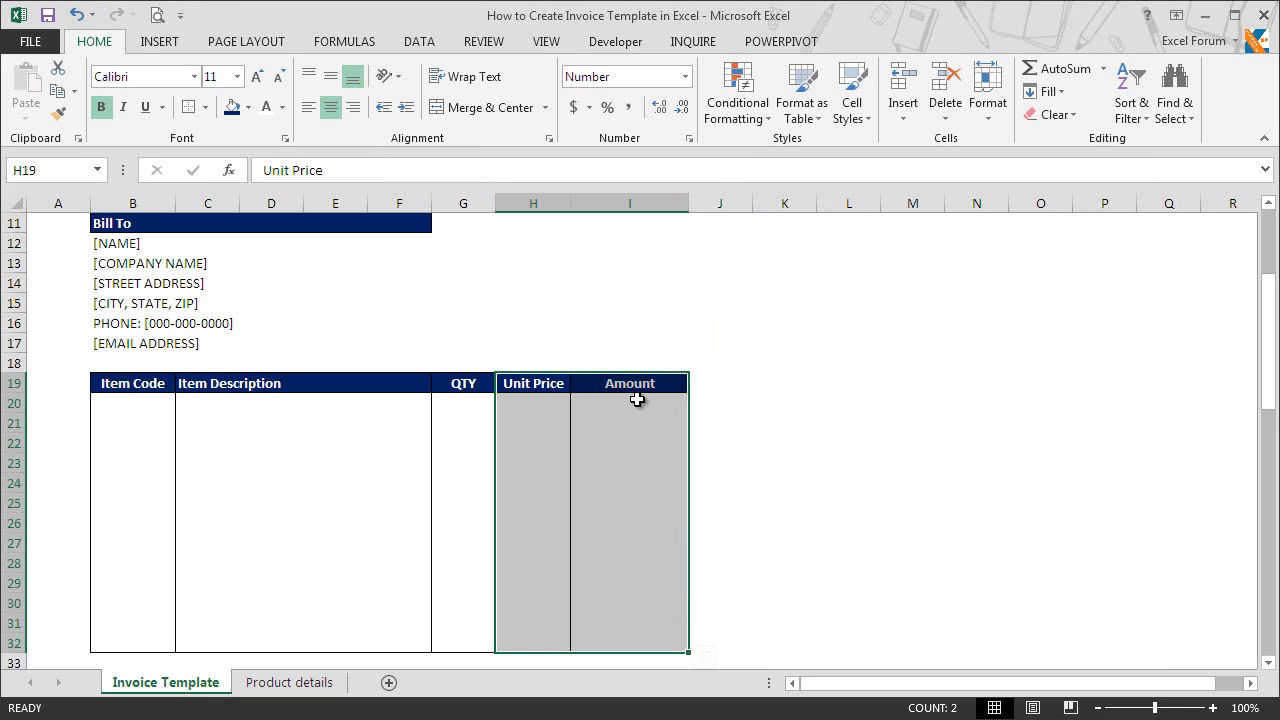
{"action": "left_click", "coordinate": [637, 399]}
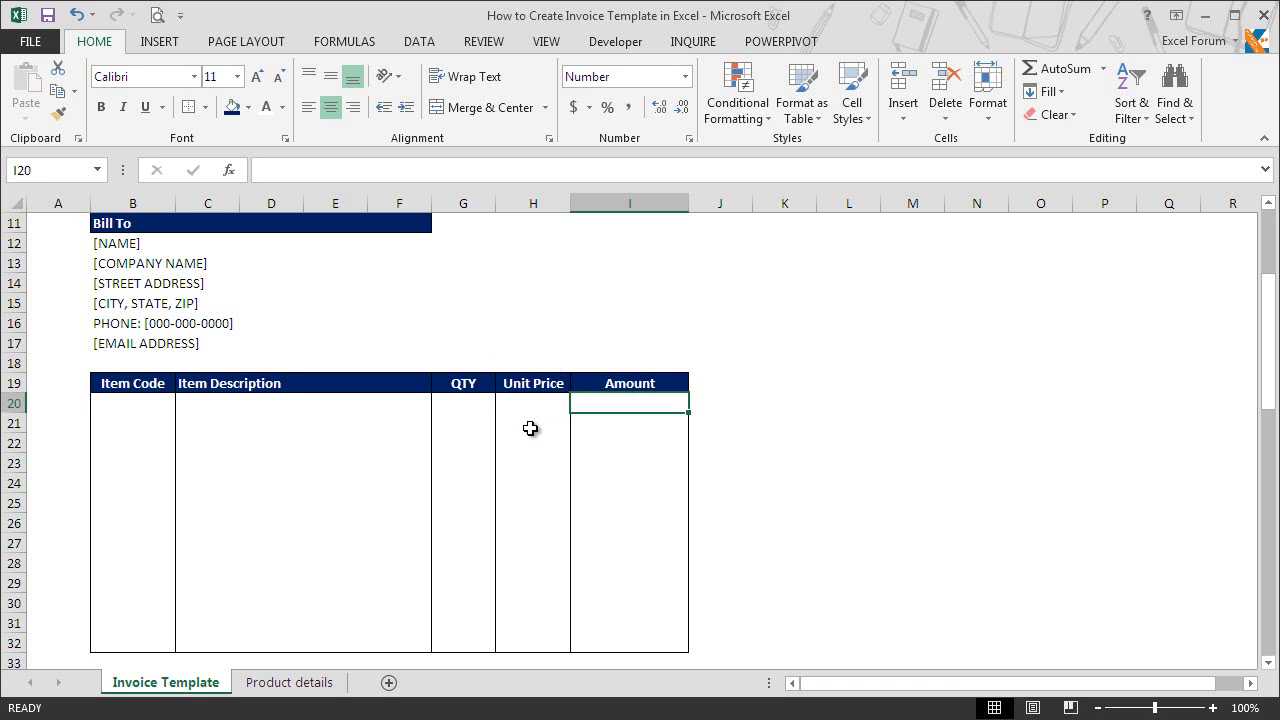
Add List data validation to the item description cells in rows 20 to 32, using 'Product details'!$A$2:$A$10 as the source.
{"action": "left_click", "coordinate": [220, 410]}
{"action": "left_click_drag", "start_coordinate": [220, 410], "coordinate": [230, 643]}
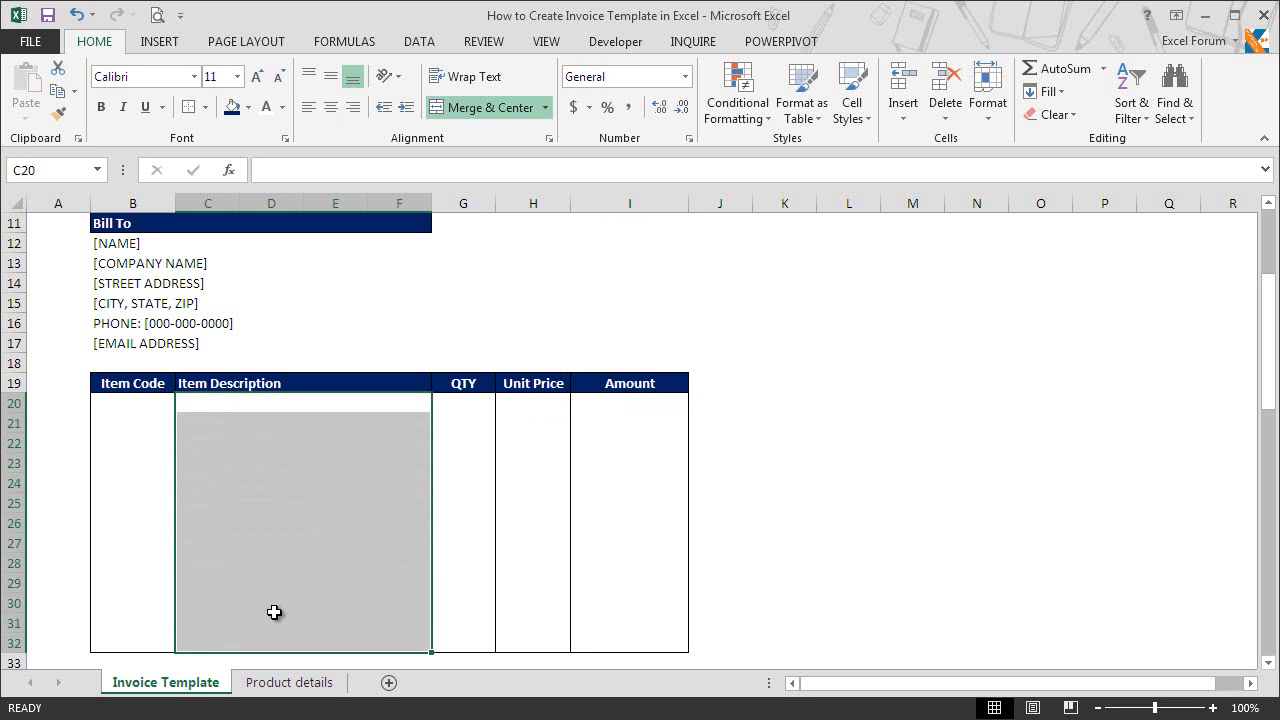
{"action": "key", "text": "alt+d"}
{"action": "key", "text": "l"}
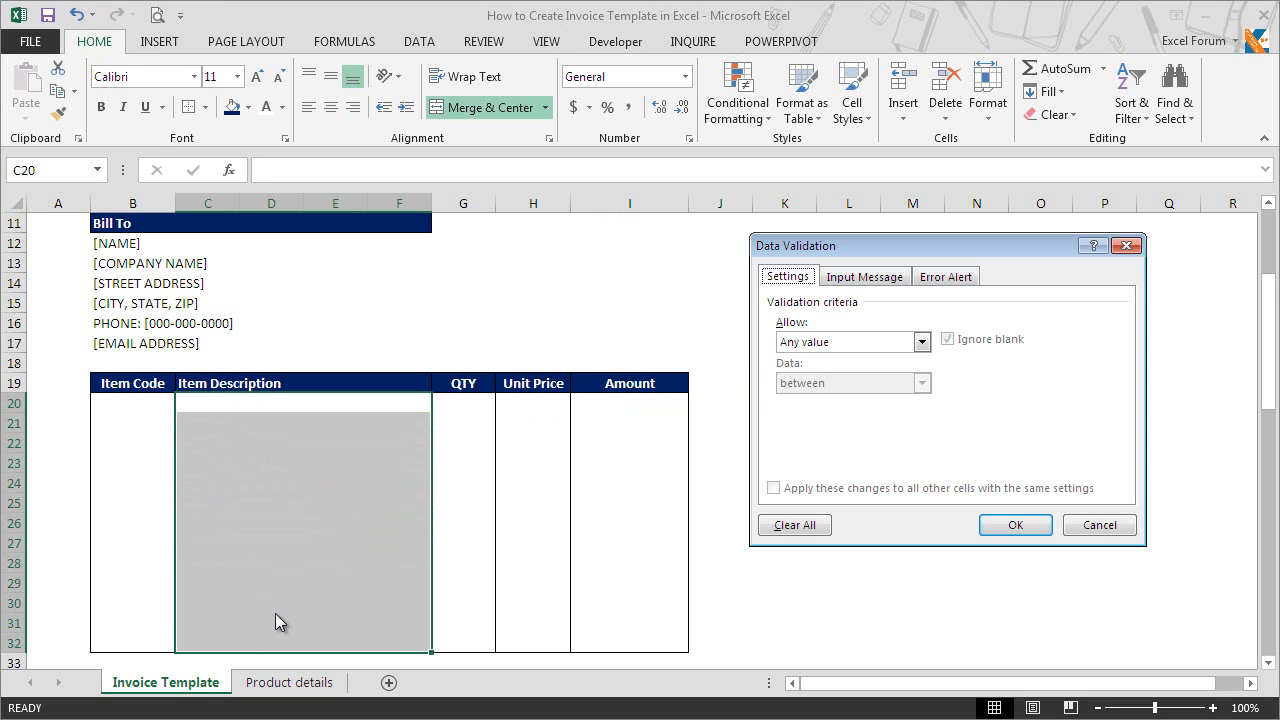
{"action": "left_click", "coordinate": [921, 342]}
{"action": "left_click", "coordinate": [879, 399]}
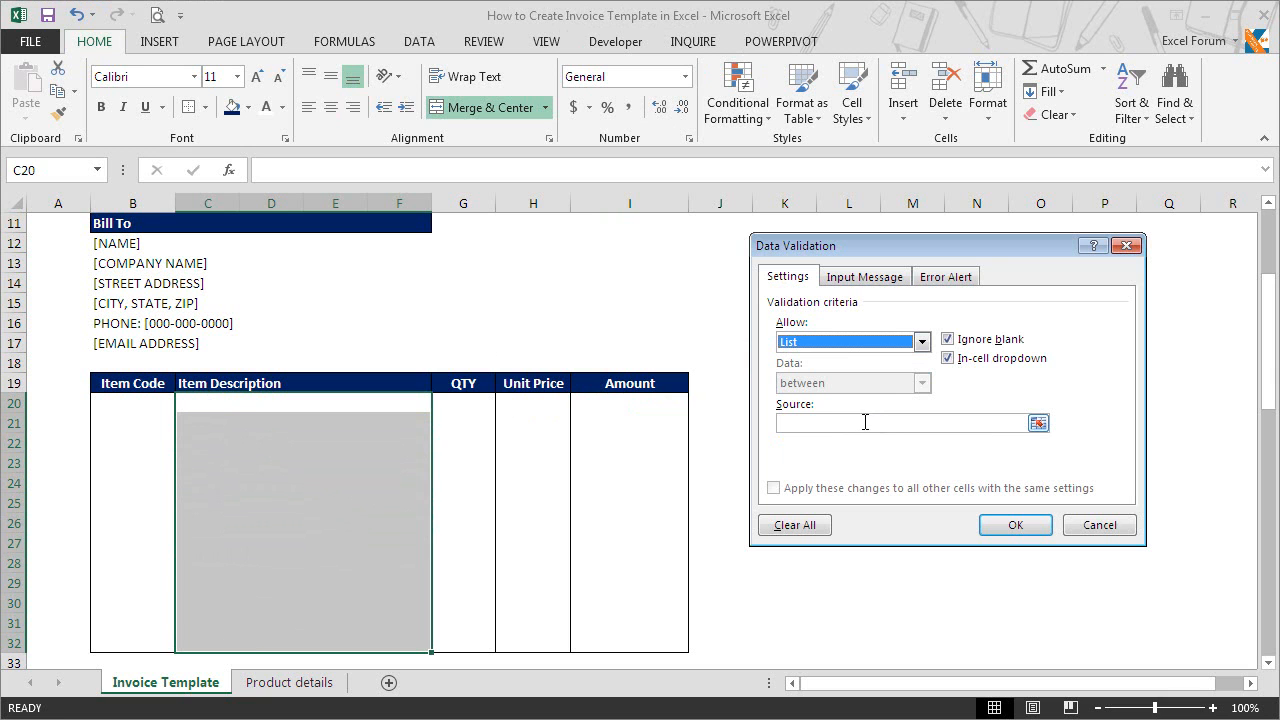
{"action": "left_click", "coordinate": [865, 424]}
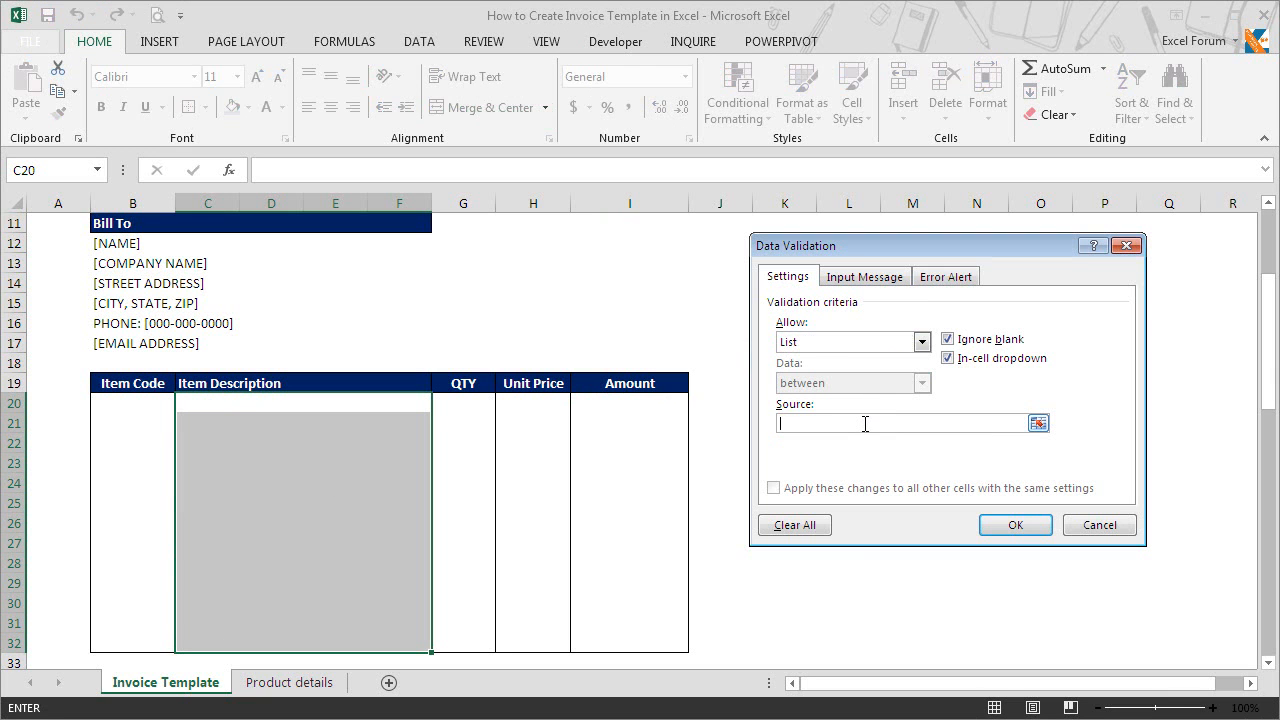
{"action": "left_click", "coordinate": [1038, 423]}
{"action": "left_click", "coordinate": [320, 684]}
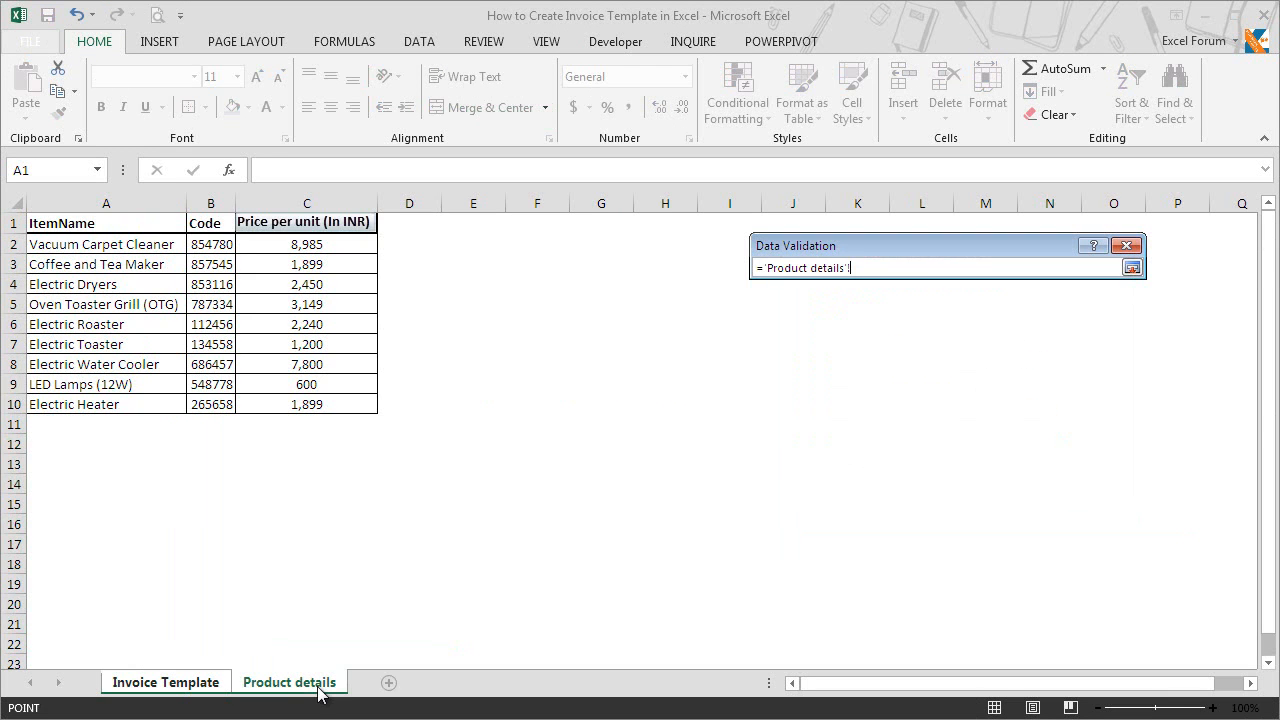
{"action": "left_click_drag", "start_coordinate": [138, 248], "coordinate": [132, 406]}
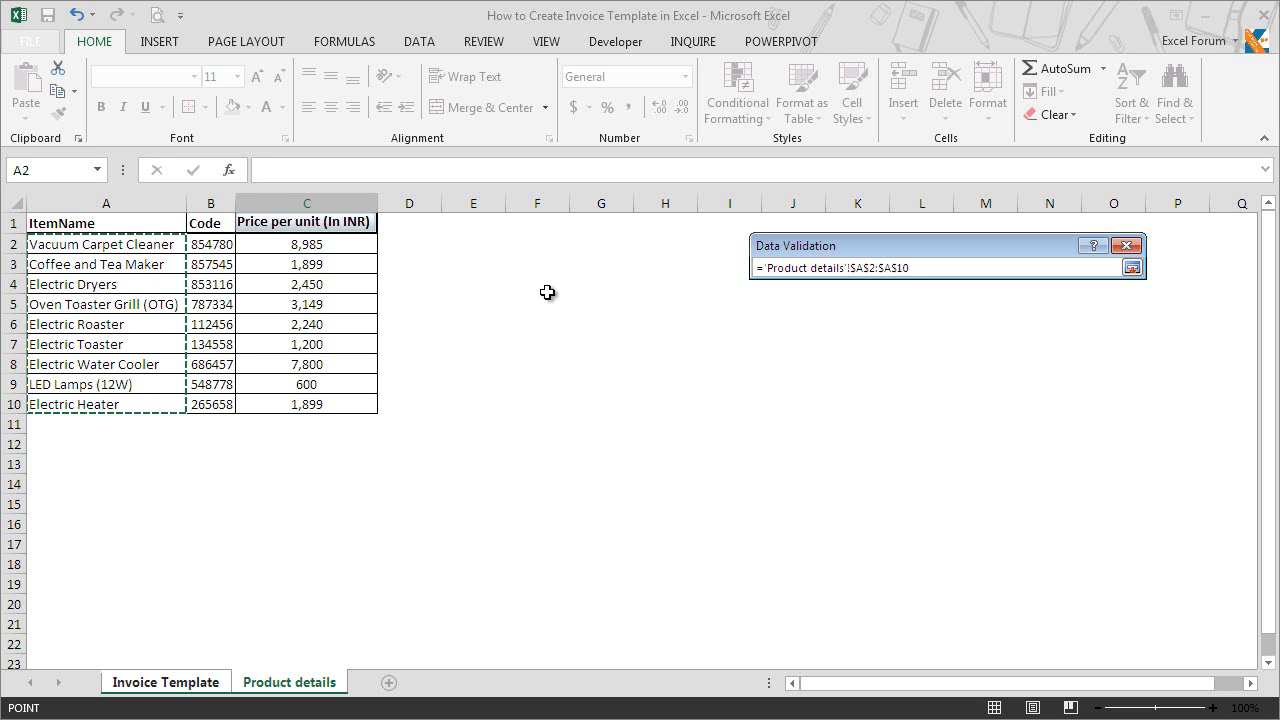
{"action": "left_click", "coordinate": [1131, 267]}
{"action": "left_click", "coordinate": [1013, 525]}
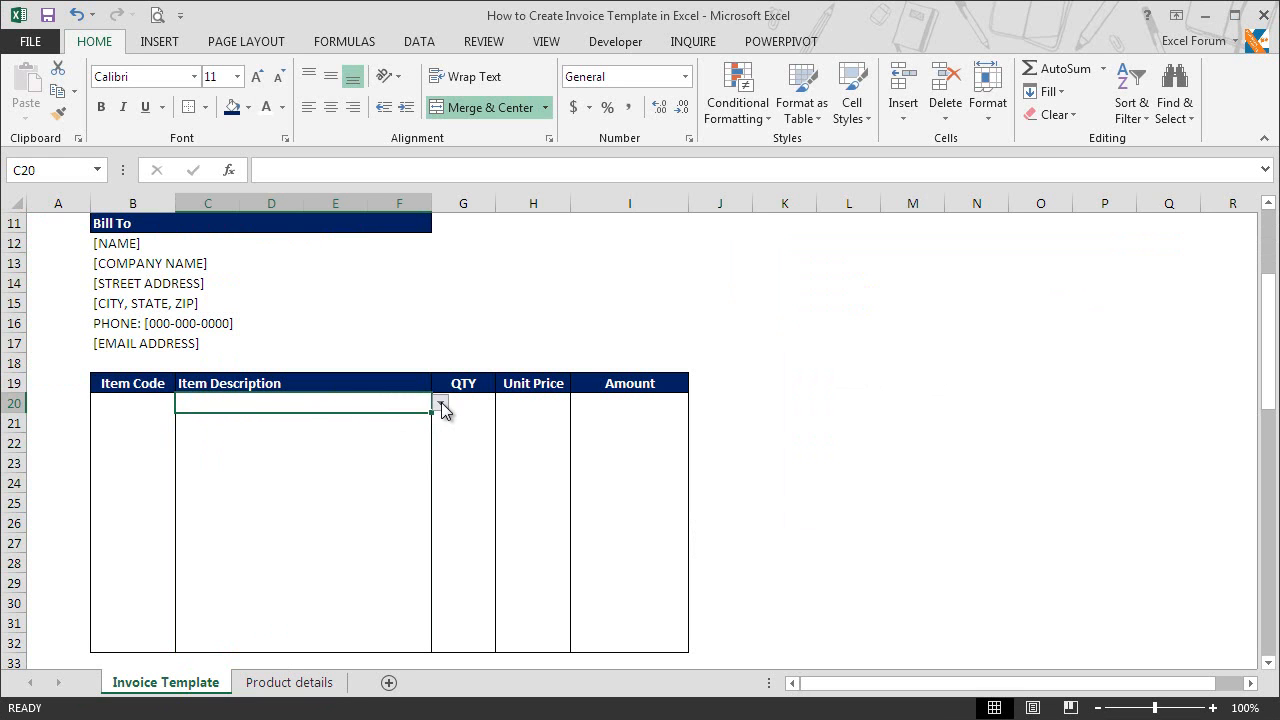
Choose "Electric Dryers" from the dropdown list in the first item description cell, C20.
{"action": "left_click", "coordinate": [440, 404]}
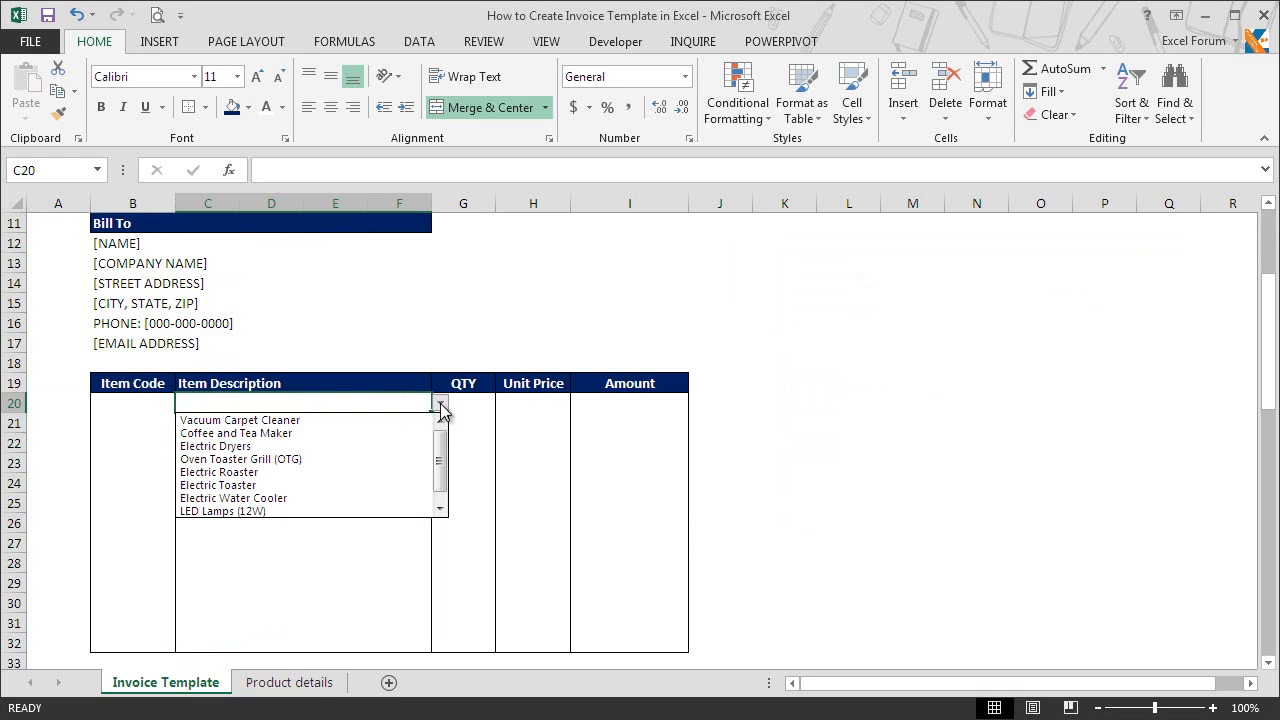
{"action": "left_click", "coordinate": [407, 450]}
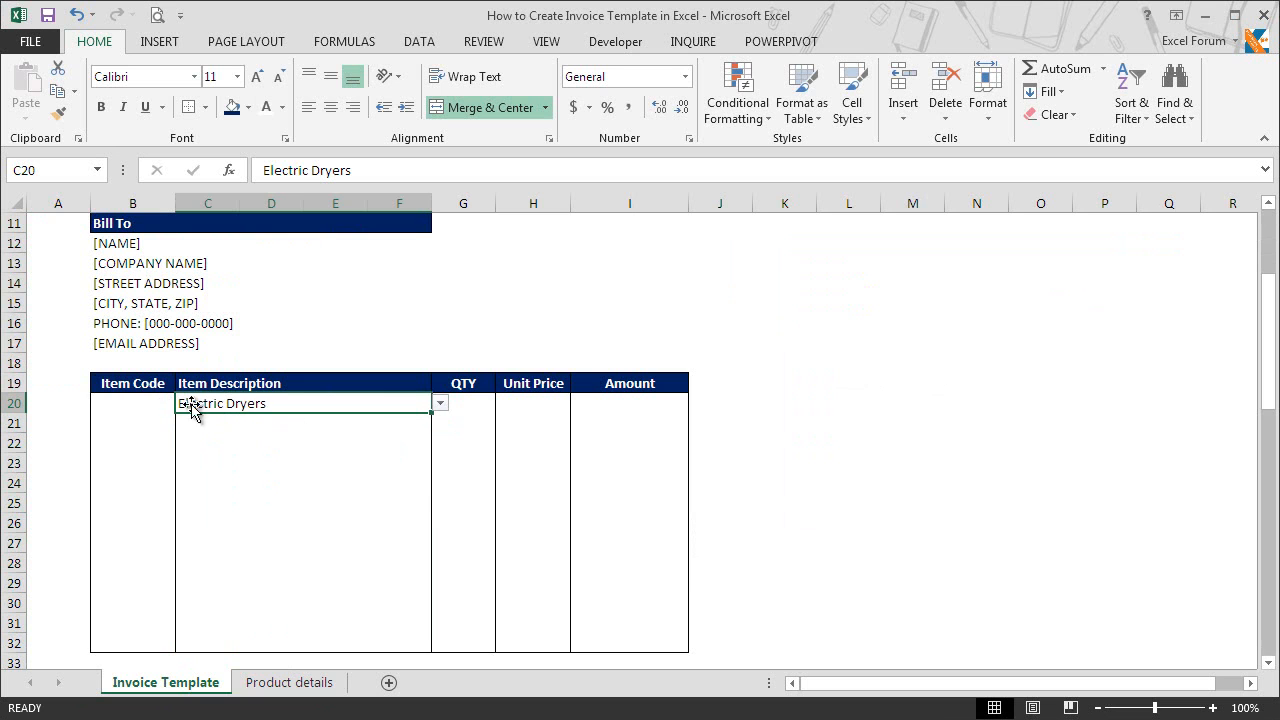
Enter =VLOOKUP(C20,'Product details'!$A$2:$C$10,2,0) in B20 to look up the item code.
{"action": "left_click", "coordinate": [160, 408]}
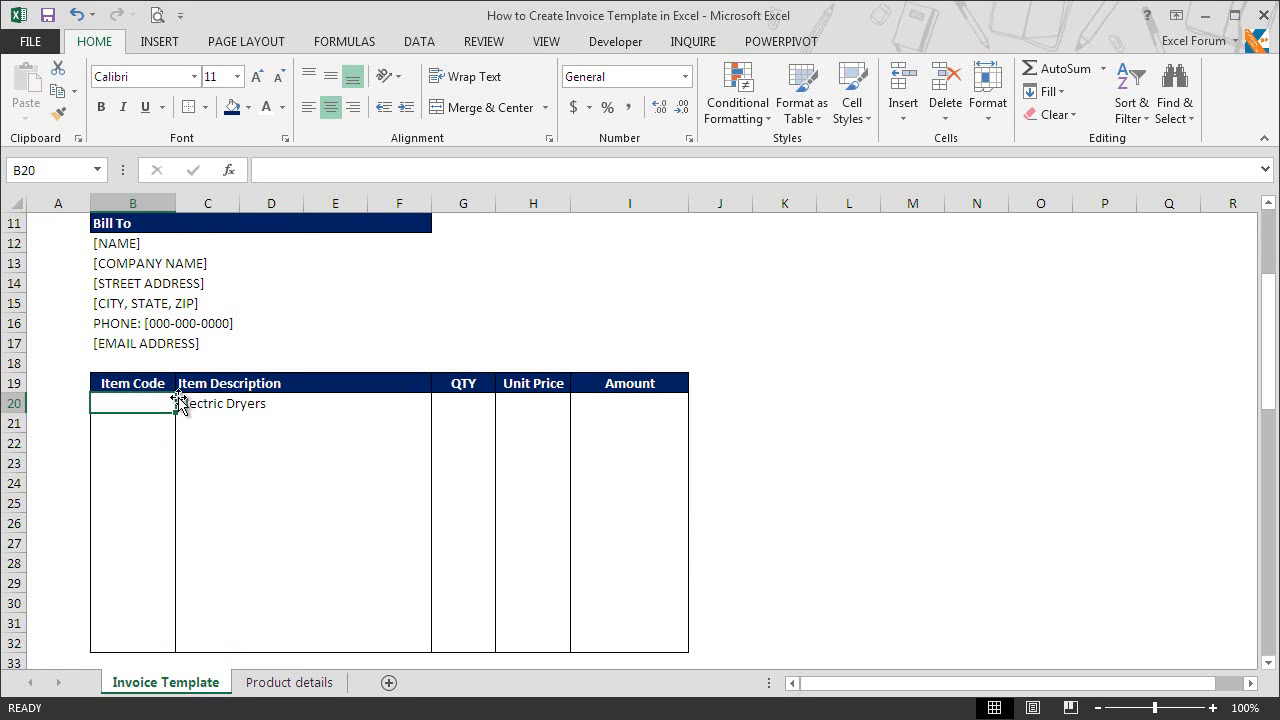
{"action": "type", "text": "=vlok"}
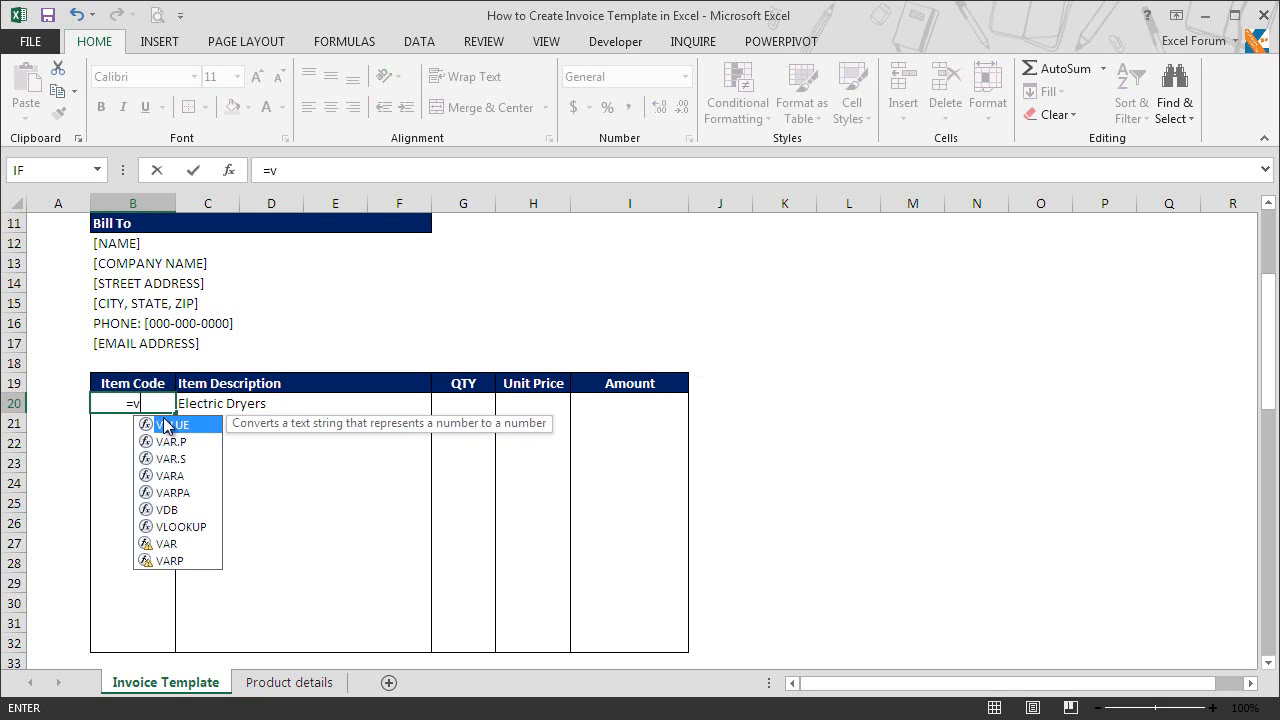
{"action": "key", "text": "BackSpace"}
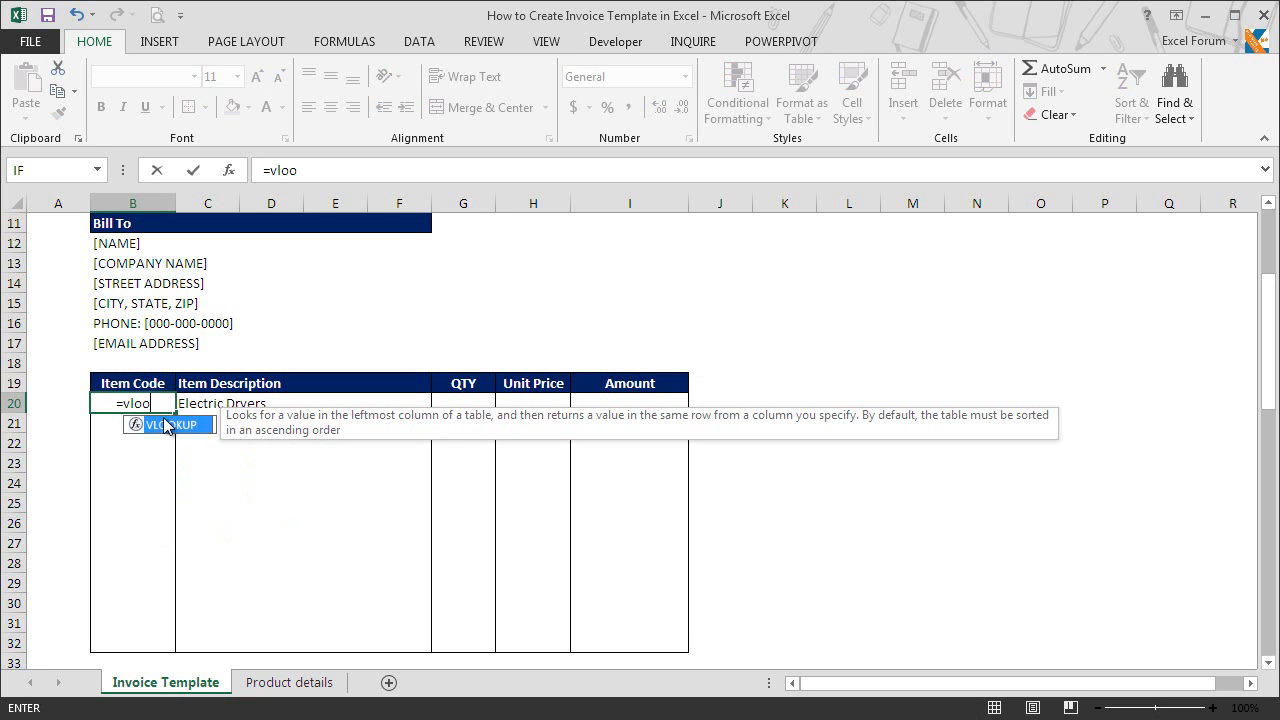
{"action": "double_click", "coordinate": [166, 427]}
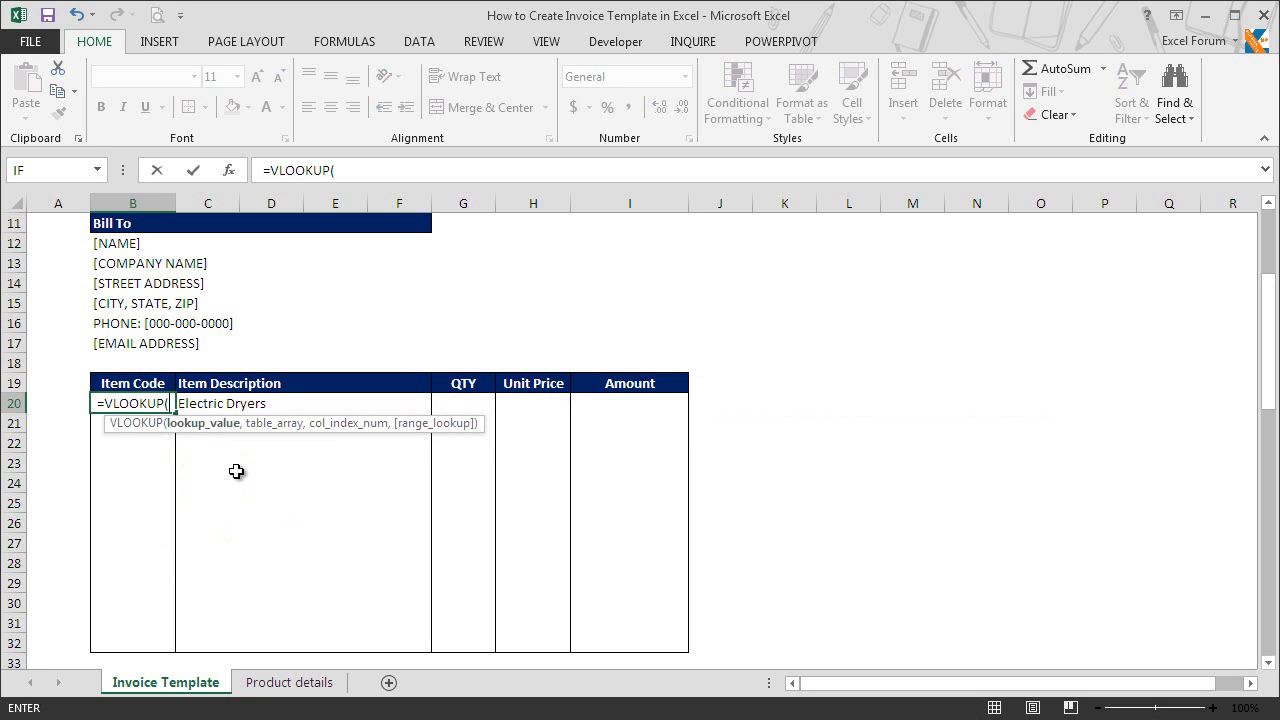
{"action": "left_click", "coordinate": [240, 408]}
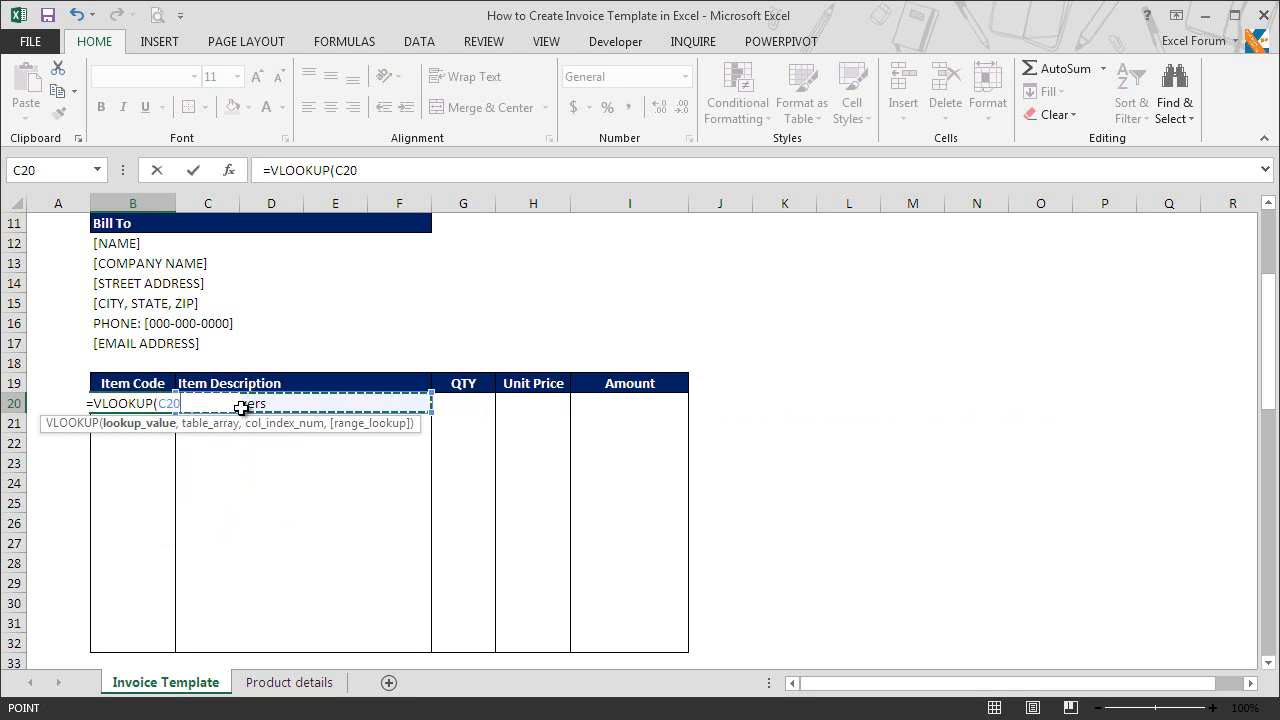
{"action": "type", "text": ","}
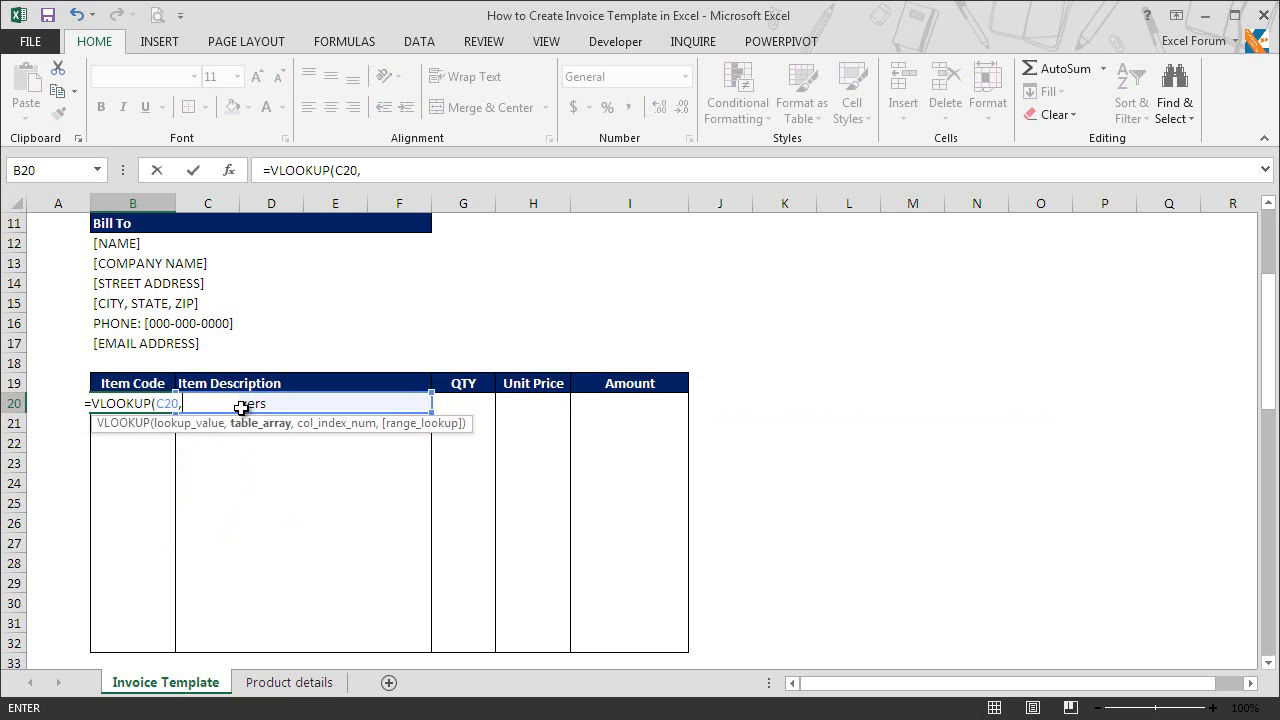
{"action": "left_click", "coordinate": [285, 683]}
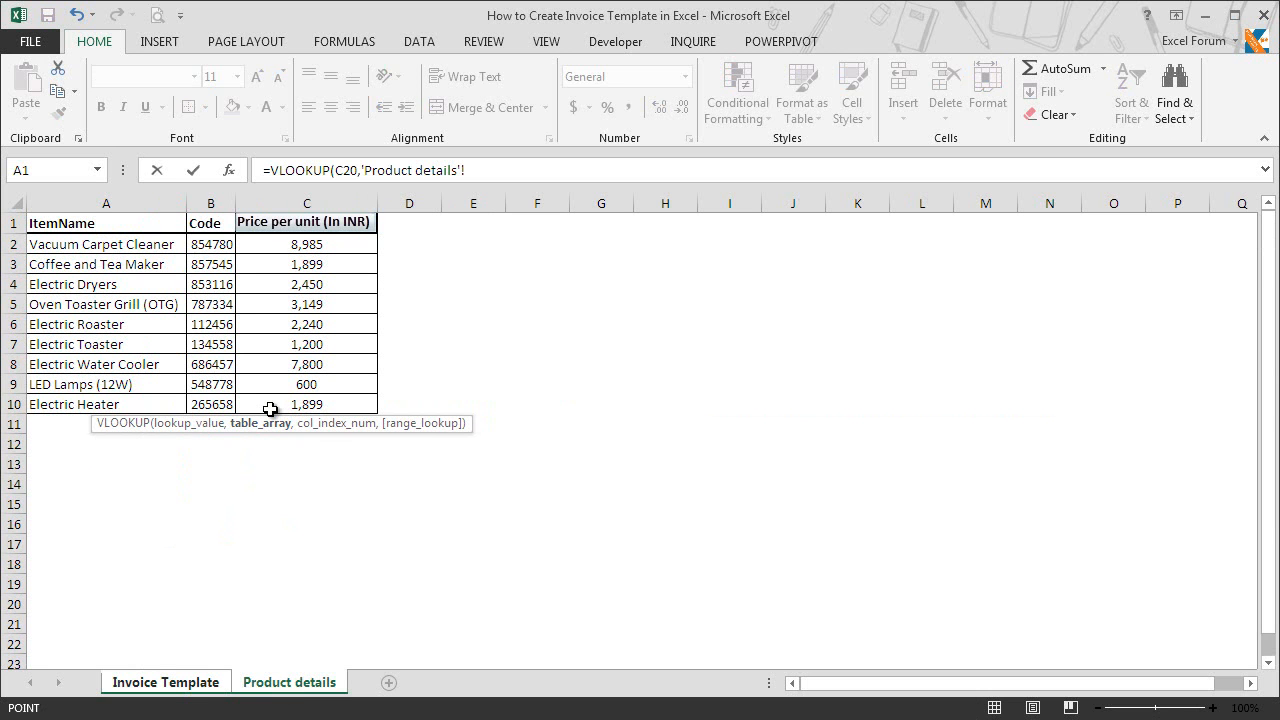
{"action": "left_click", "coordinate": [117, 241]}
{"action": "left_click_drag", "start_coordinate": [117, 241], "coordinate": [274, 409]}
{"action": "key", "text": "F4"}
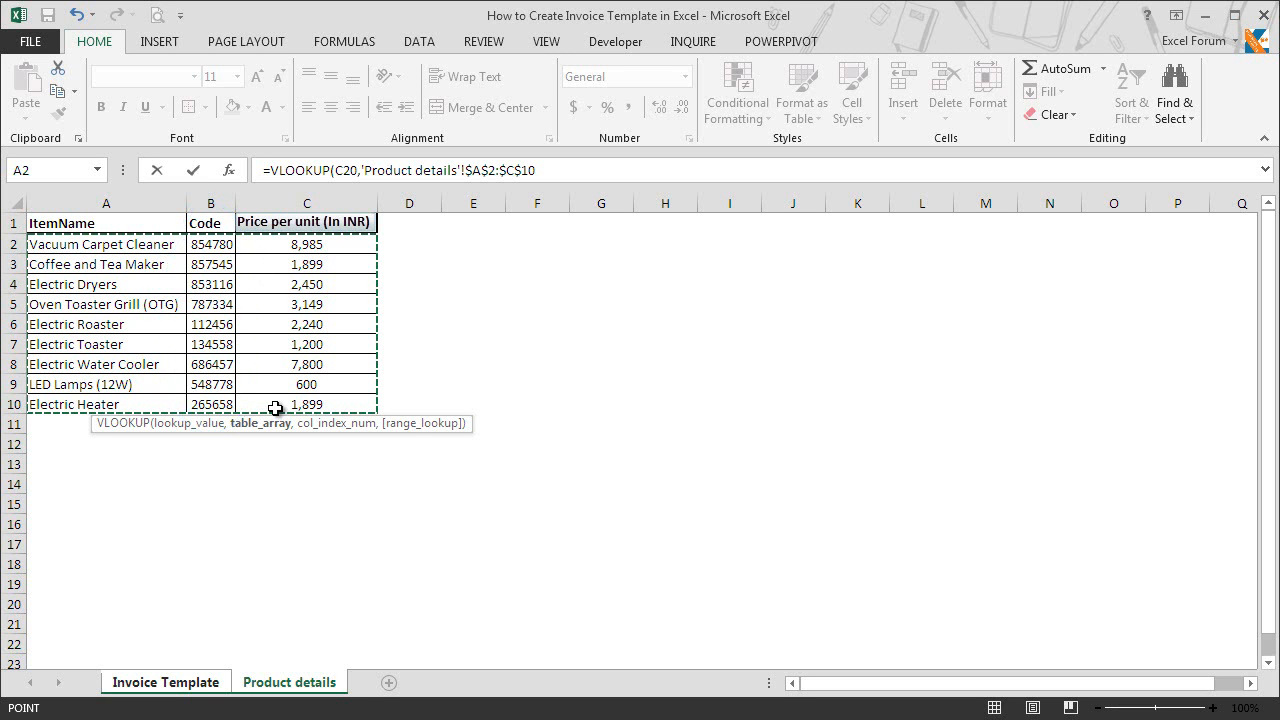
{"action": "type", "text": ",2"}
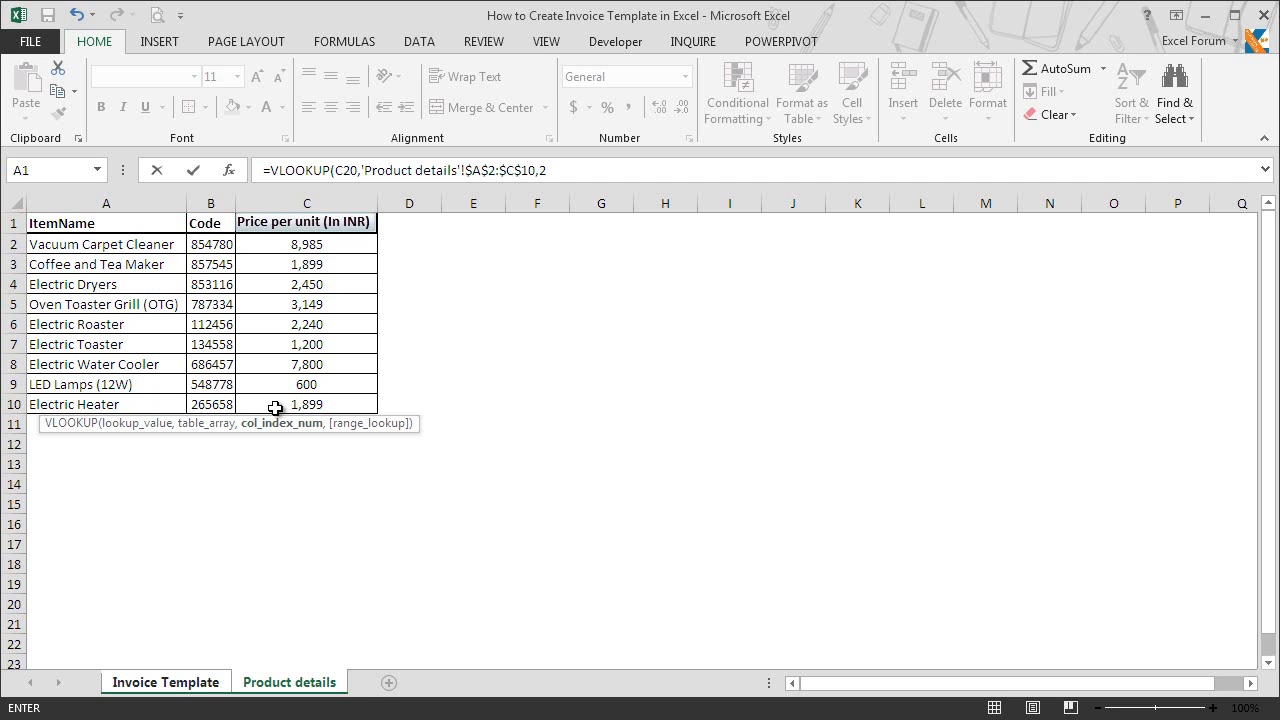
{"action": "type", "text": ","}
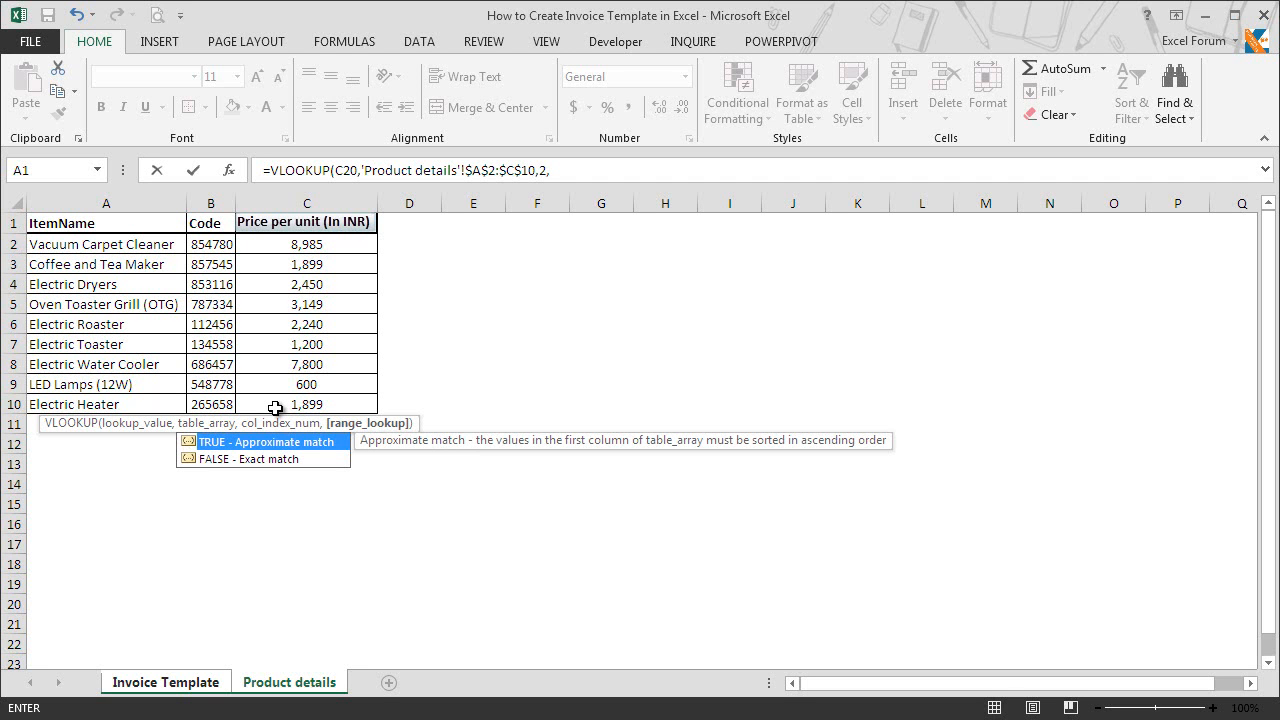
{"action": "type", "text": "0"}
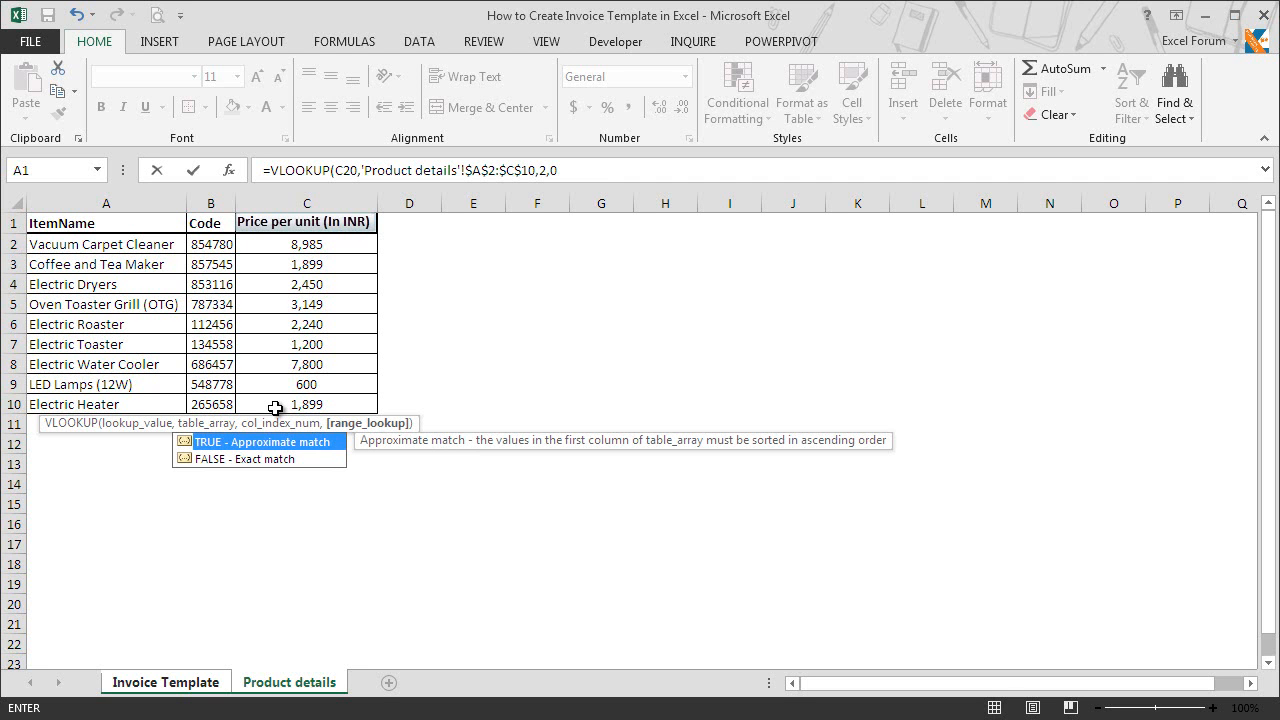
{"action": "type", "text": ")"}
{"action": "key", "text": "Return"}
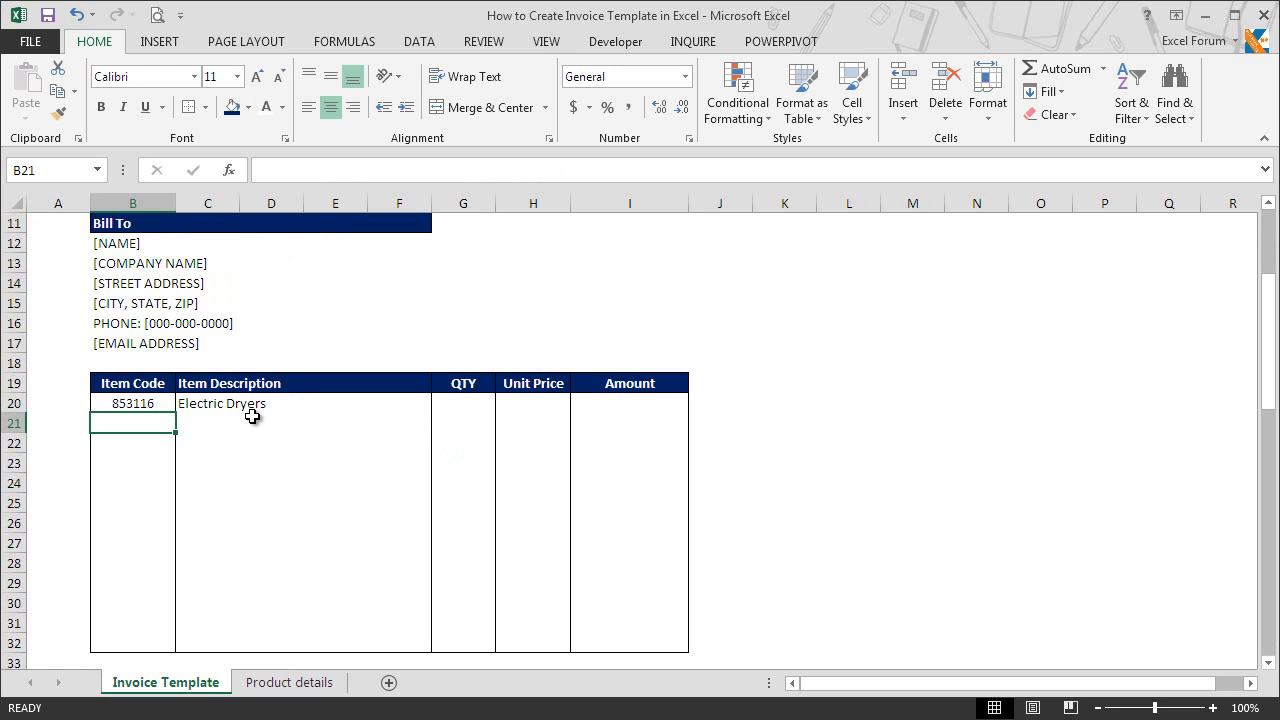
Copy the VLOOKUP formula from B20 down to B32, pasting formulas only.
{"action": "left_click", "coordinate": [134, 403]}
{"action": "key", "text": "ctrl+c"}
{"action": "key", "text": "shift+Down"}
{"action": "key", "text": "shift+Down"}
{"action": "key", "text": "shift+Down"}
{"action": "key", "text": "shift+Down"}
{"action": "key", "text": "shift+Down"}
{"action": "key", "text": "shift+Down"}
{"action": "key", "text": "shift+Down"}
{"action": "key", "text": "shift+Down"}
{"action": "key", "text": "shift+Down"}
{"action": "key", "text": "shift+Down"}
{"action": "key", "text": "shift+Down"}
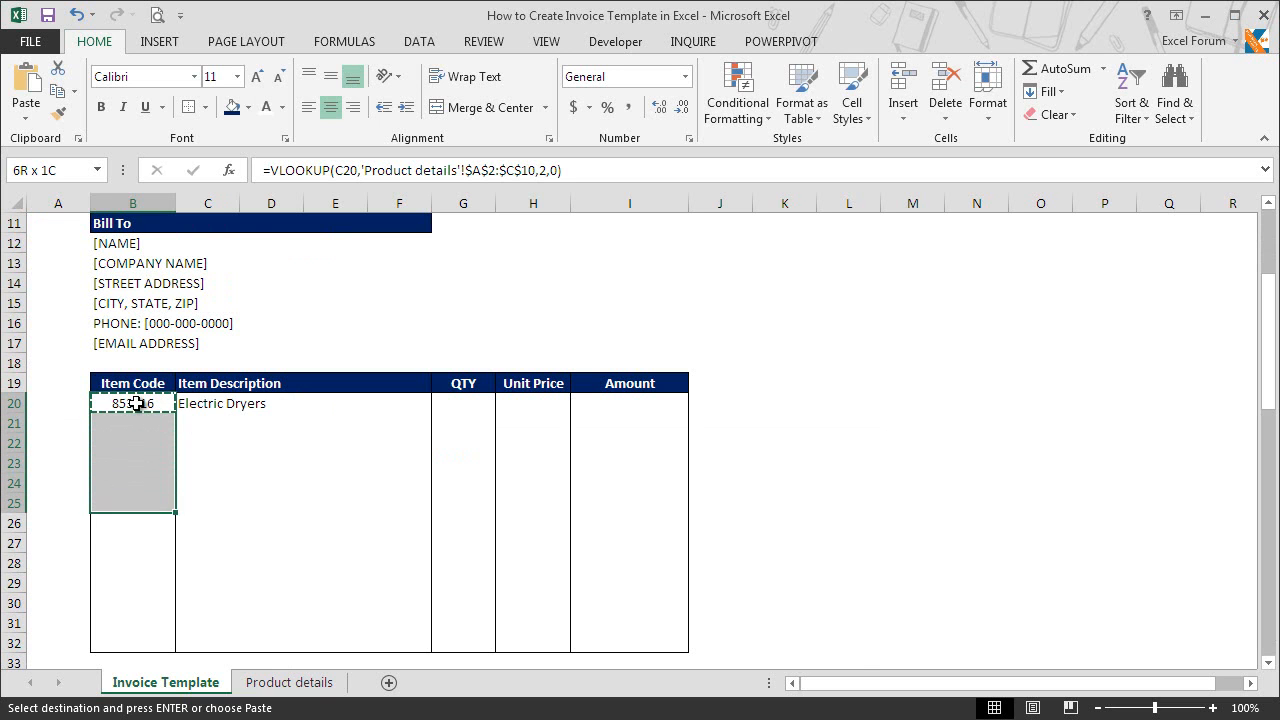
{"action": "key", "text": "ctrl+alt+v"}
{"action": "key", "text": "f"}
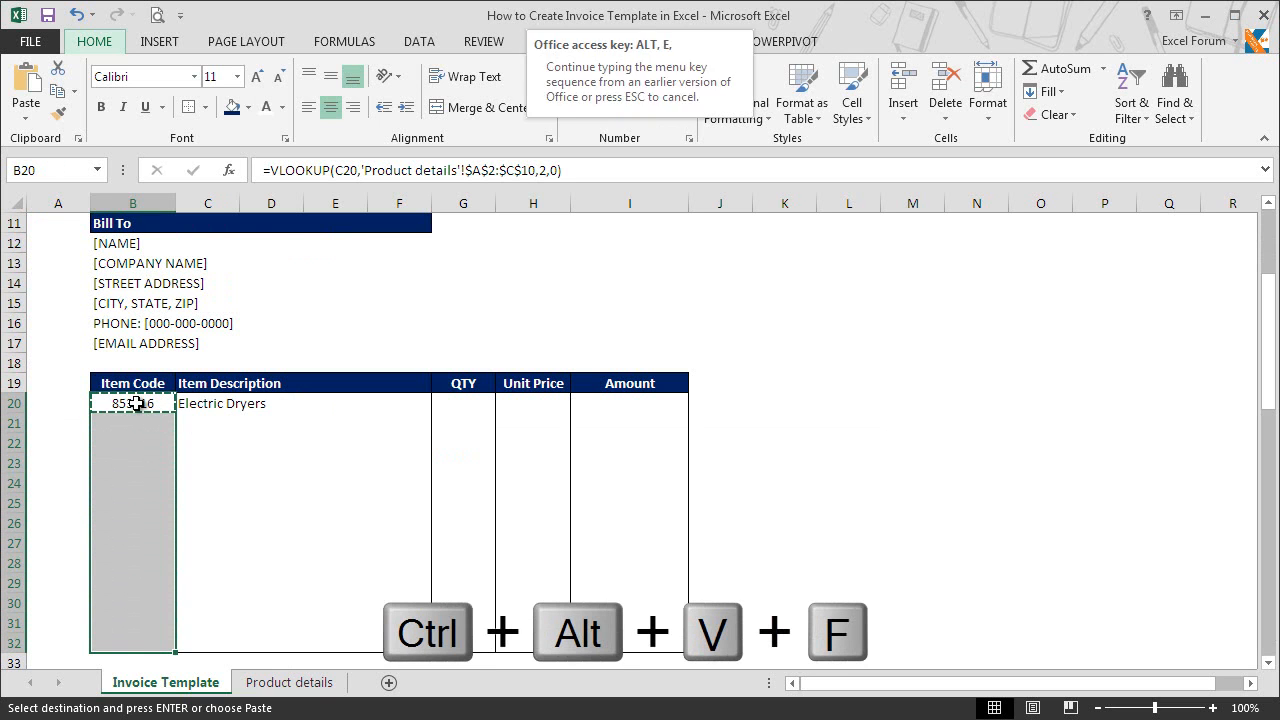
{"action": "left_click", "coordinate": [1024, 525]}
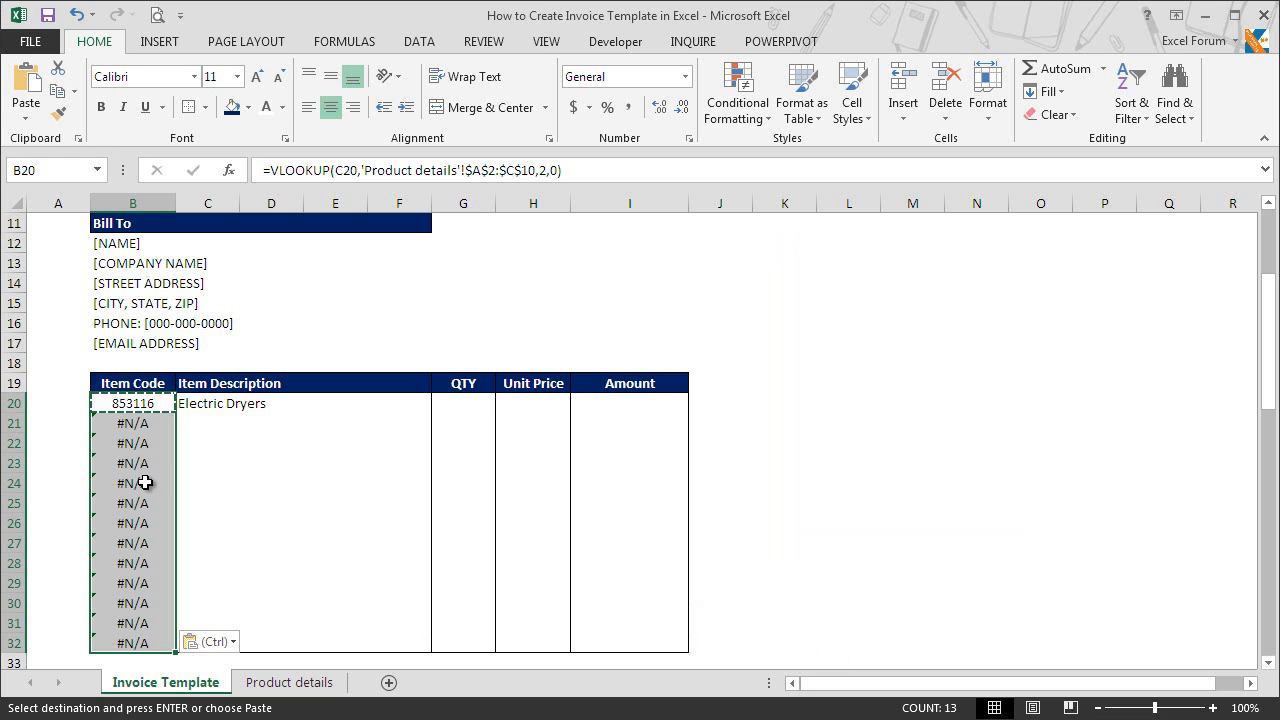
{"action": "left_click", "coordinate": [142, 442]}
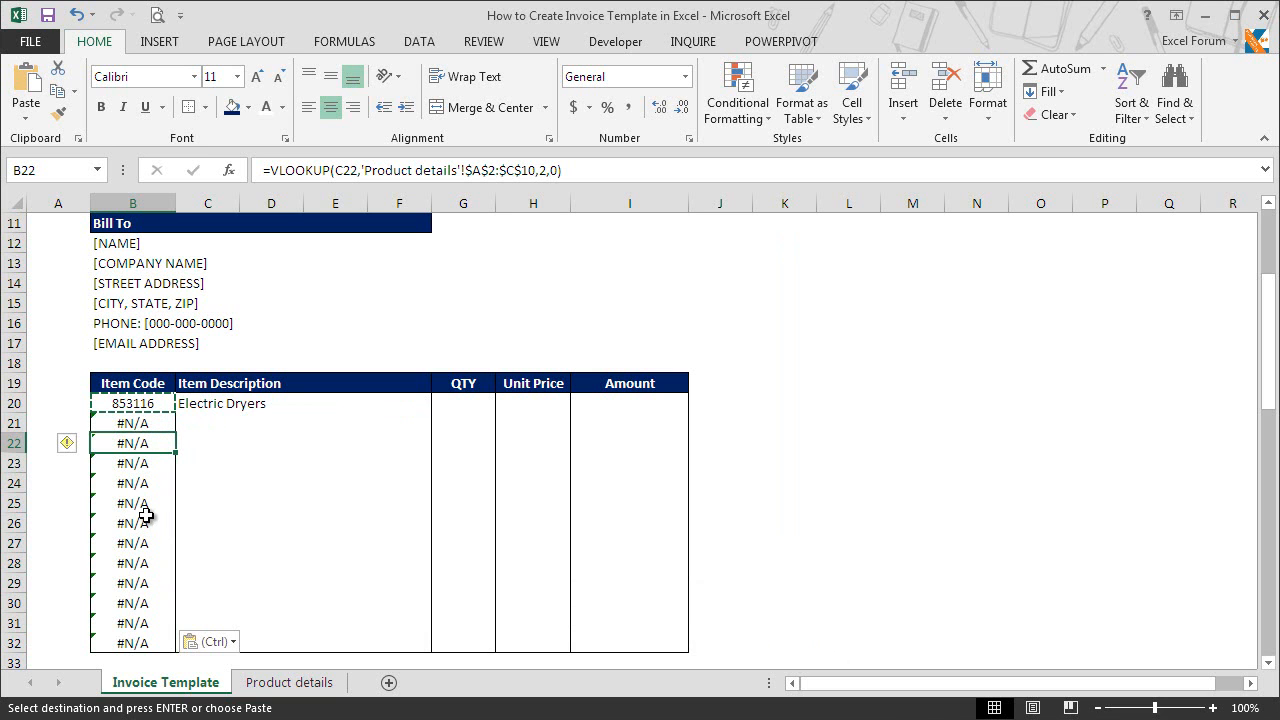
Wrap B20's lookup in IFERROR with an empty text fallback: =IFERROR(VLOOKUP(C20,'Product details'!$A$2:$C$10,2,0),"").
{"action": "left_click", "coordinate": [145, 403]}
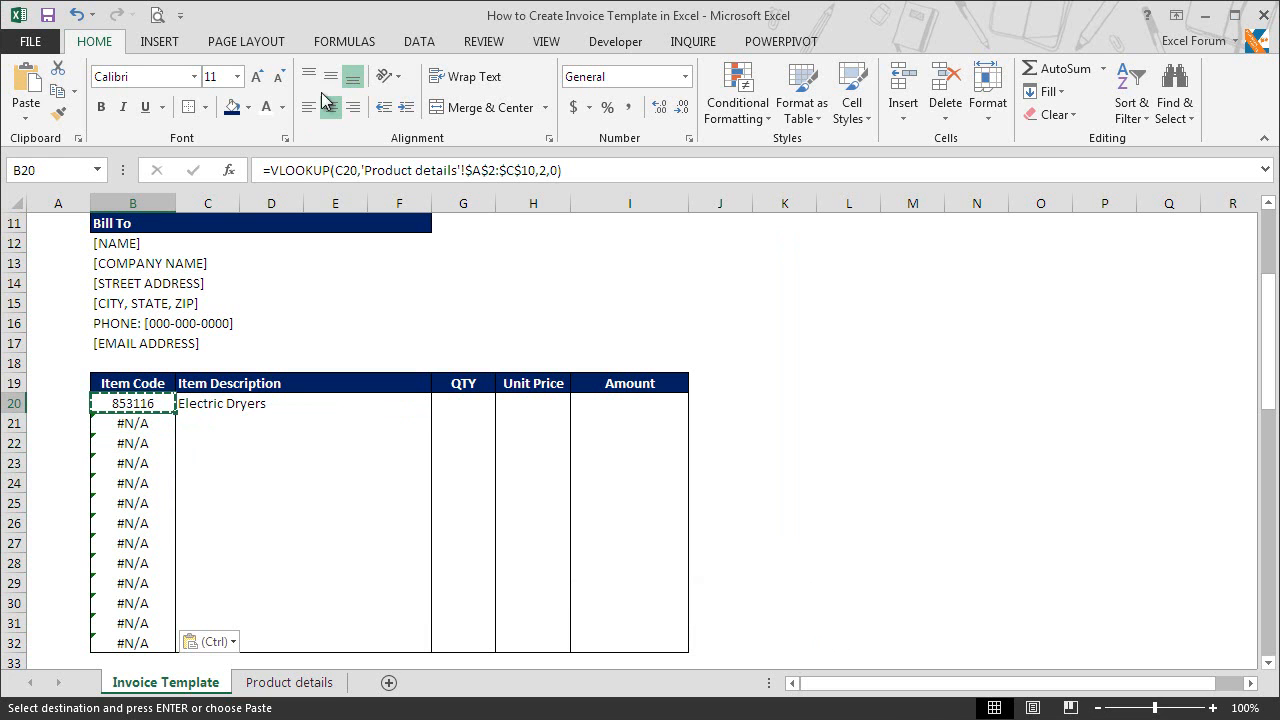
{"action": "left_click", "coordinate": [268, 176]}
{"action": "type", "text": "IF"}
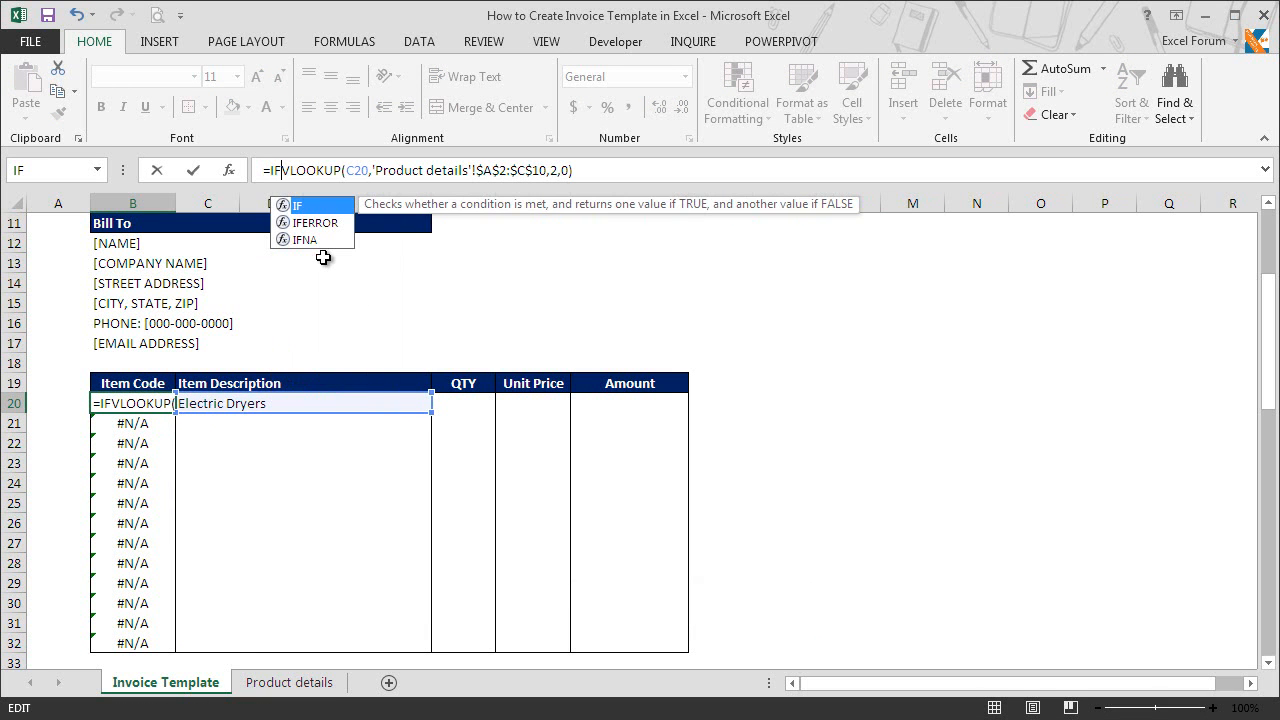
{"action": "key", "text": "Down"}
{"action": "key", "text": "Tab"}
{"action": "left_click", "coordinate": [653, 170]}
{"action": "type", "text": ","}
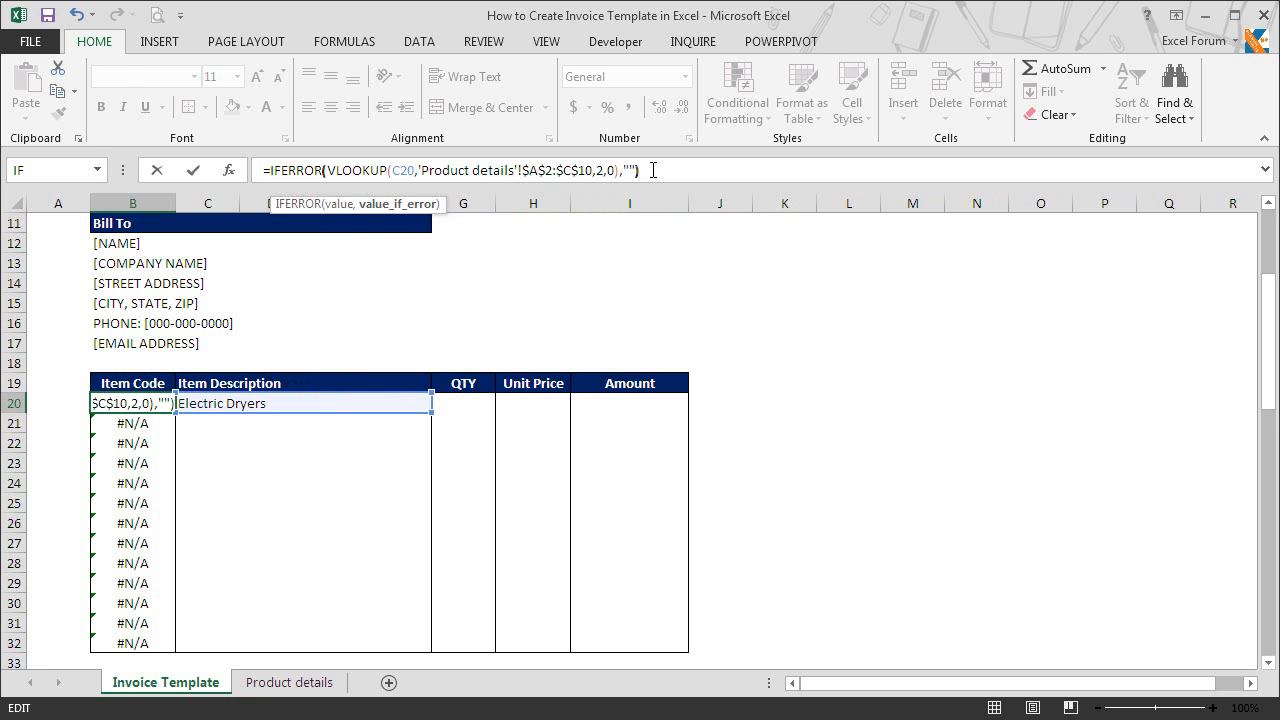
{"action": "key", "text": "ctrl+Return"}
Copy the IFERROR formula from B20 and paste it as formulas only into B20:B32.
{"action": "key", "text": "ctrl+c"}
{"action": "key", "text": "ctrl+shift+Down"}
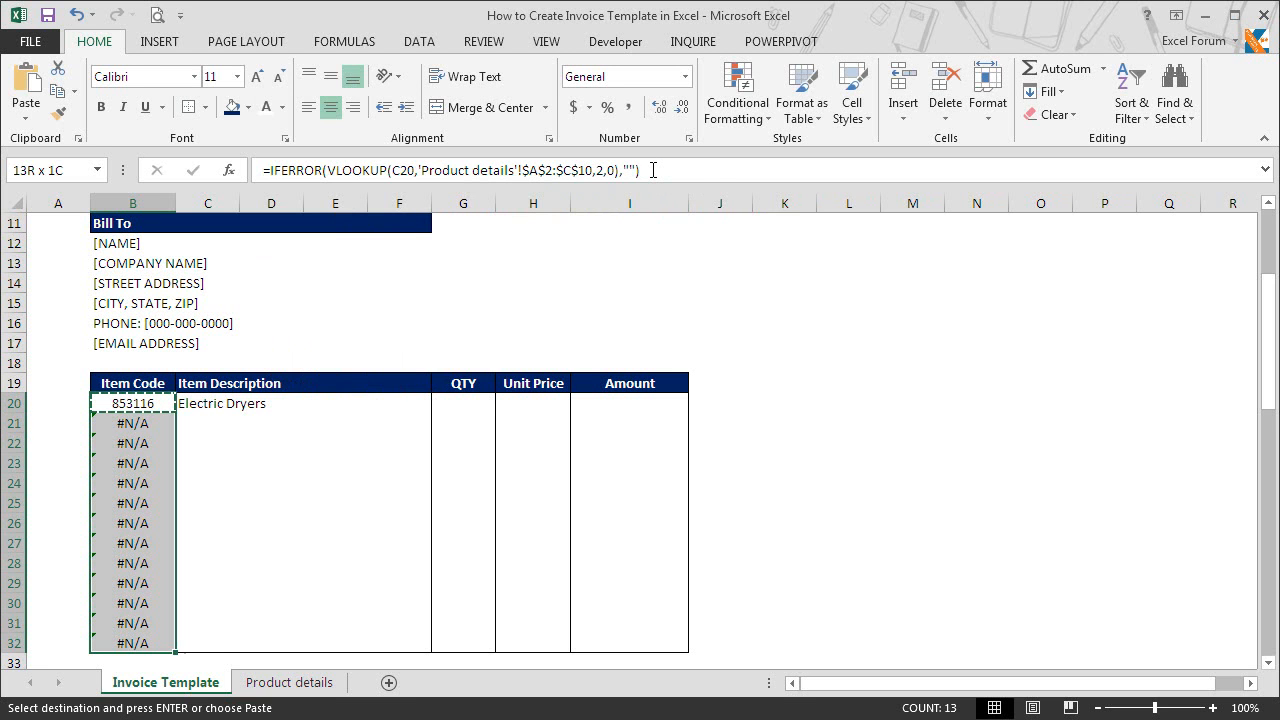
{"action": "key", "text": "alt+e"}
{"action": "key", "text": "s"}
{"action": "key", "text": "f"}
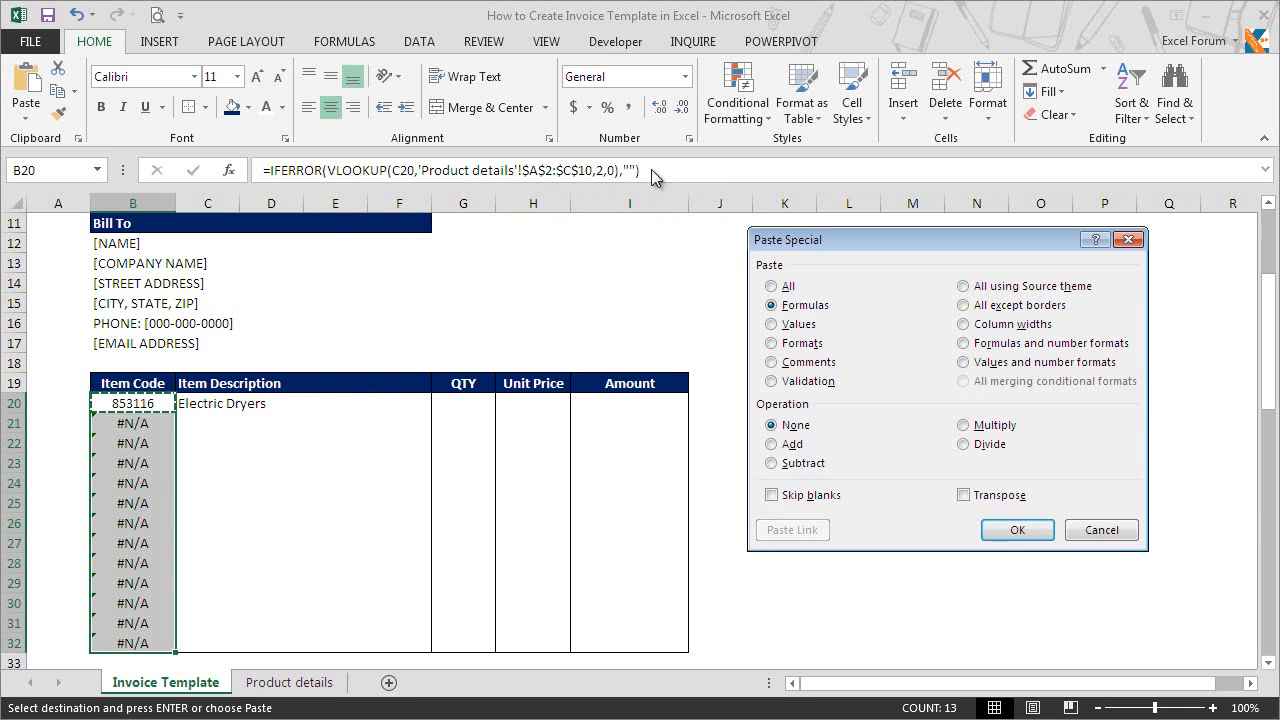
{"action": "key", "text": "Return"}
{"action": "key", "text": "Down"}
{"action": "key", "text": "Escape"}
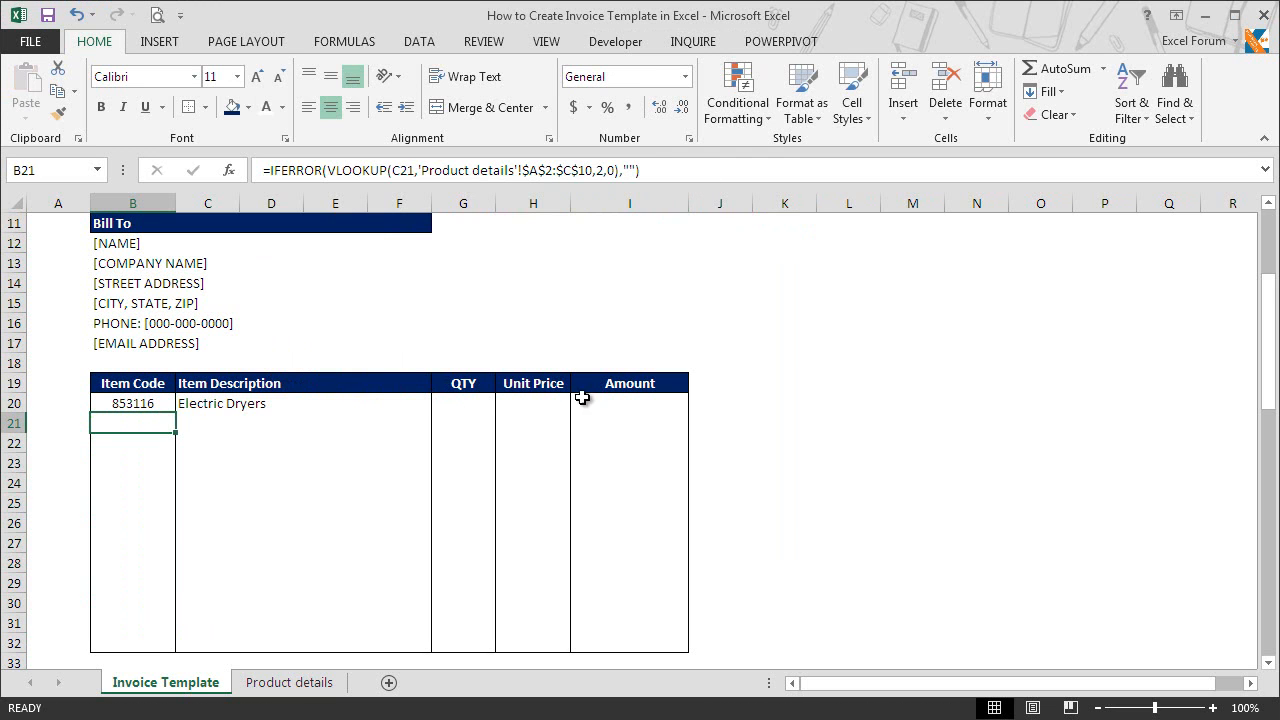
Copy the full formula text of B20 into the first Unit Price cell, H20, keeping its C20 reference.
{"action": "left_click", "coordinate": [544, 403]}
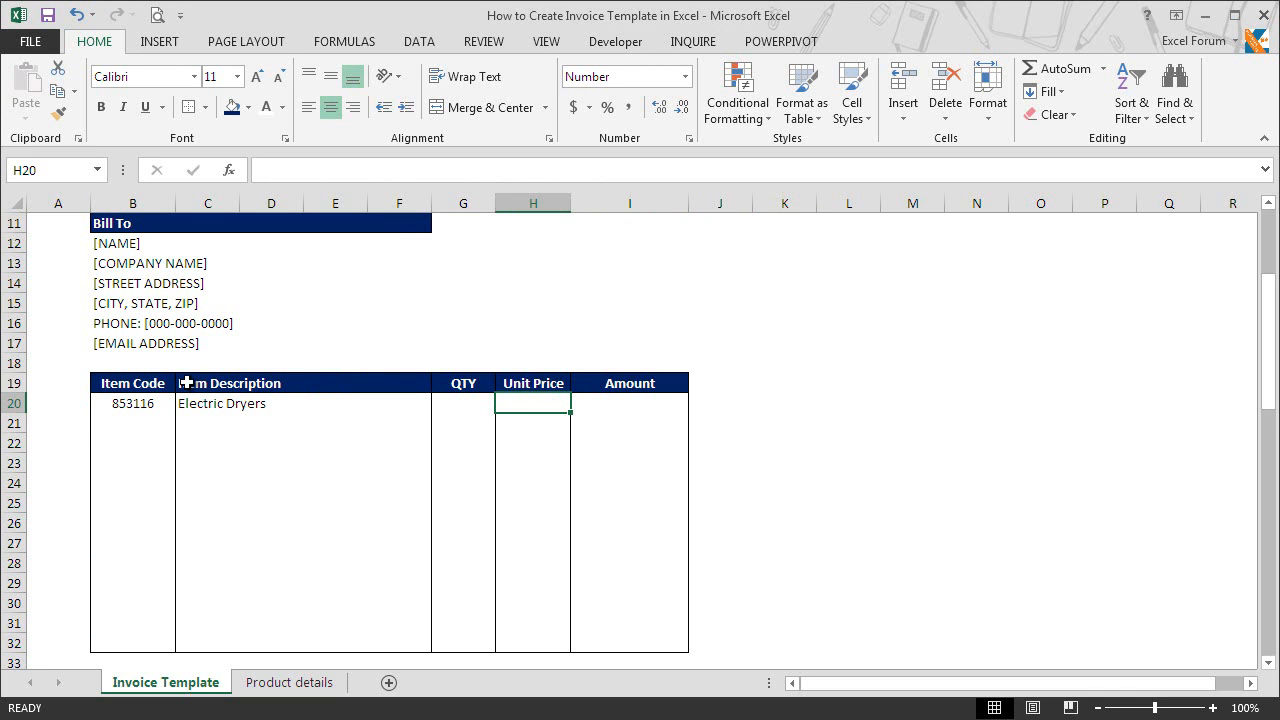
{"action": "left_click", "coordinate": [154, 405]}
{"action": "double_click", "coordinate": [154, 405]}
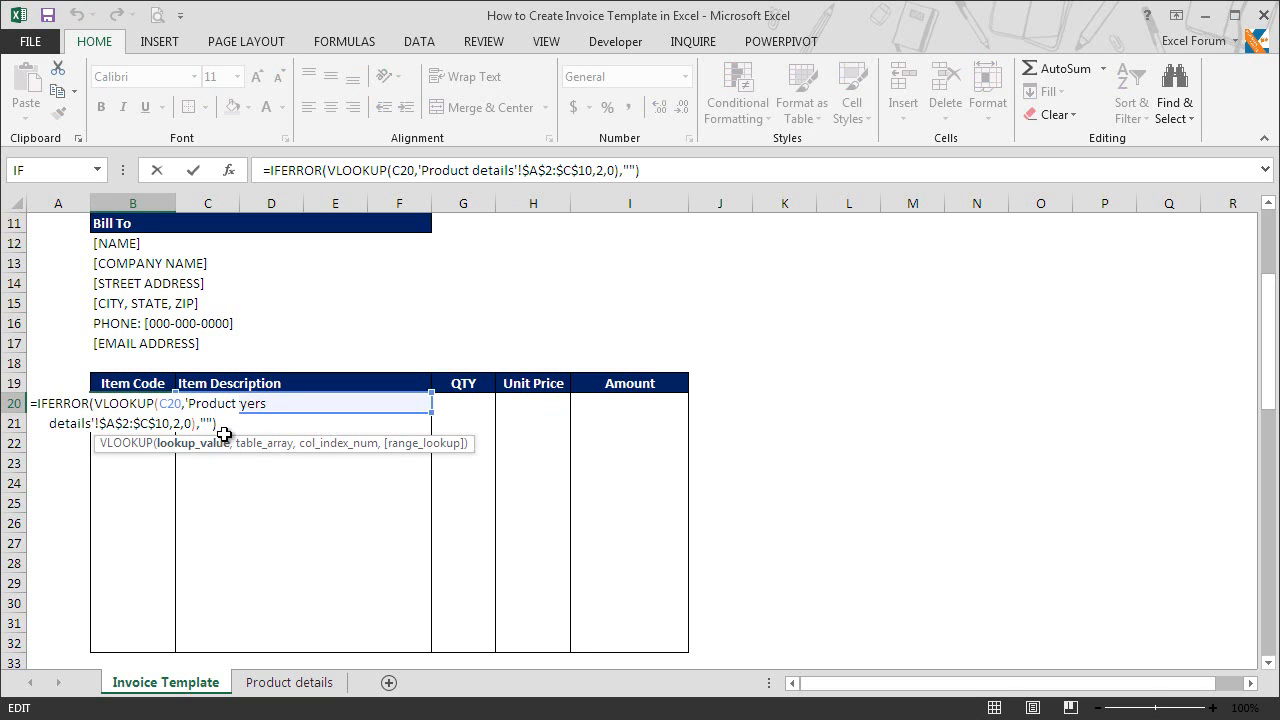
{"action": "left_click_drag", "start_coordinate": [221, 425], "coordinate": [18, 395]}
{"action": "key", "text": "ctrl+c"}
{"action": "key", "text": "Escape"}
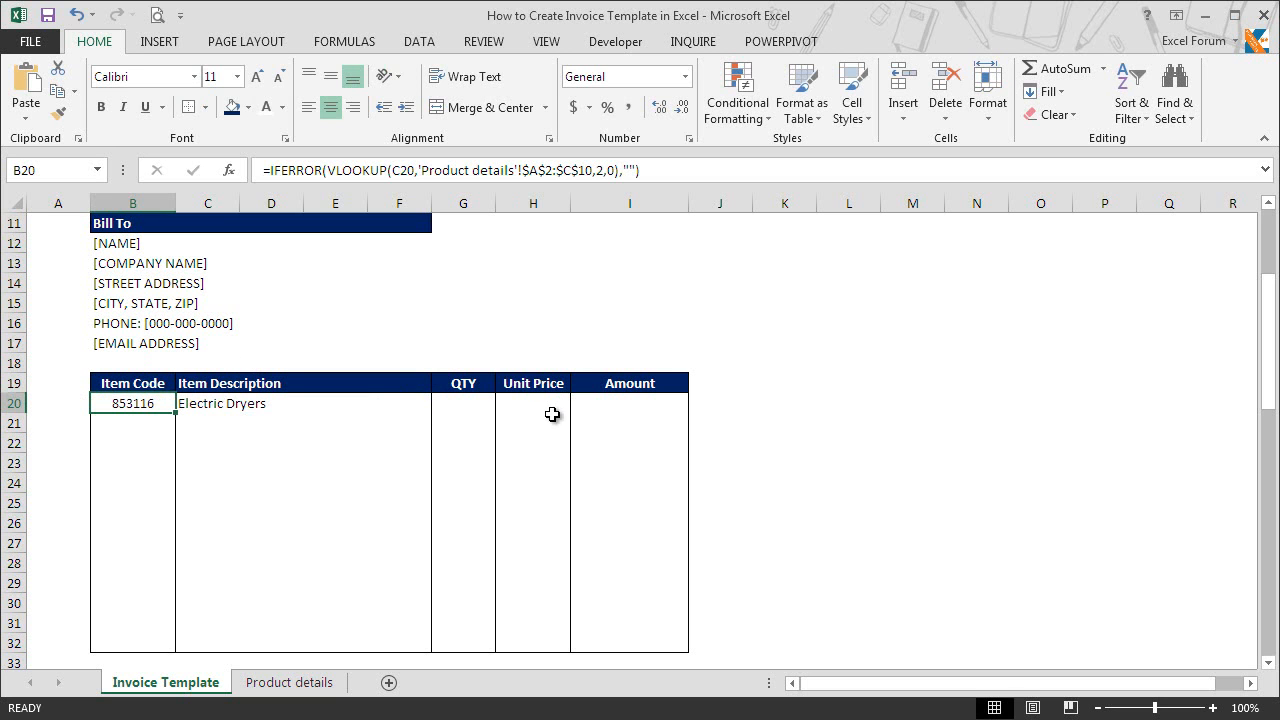
{"action": "left_click", "coordinate": [543, 403]}
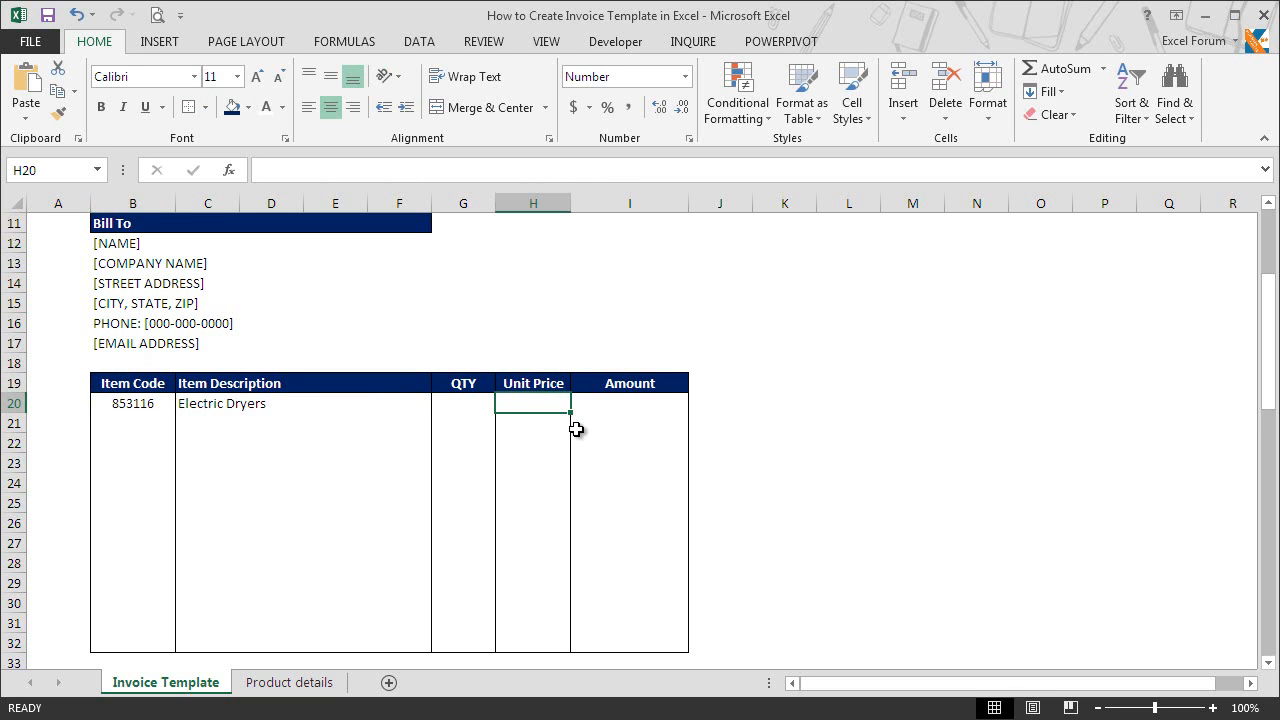
{"action": "key", "text": "F2"}
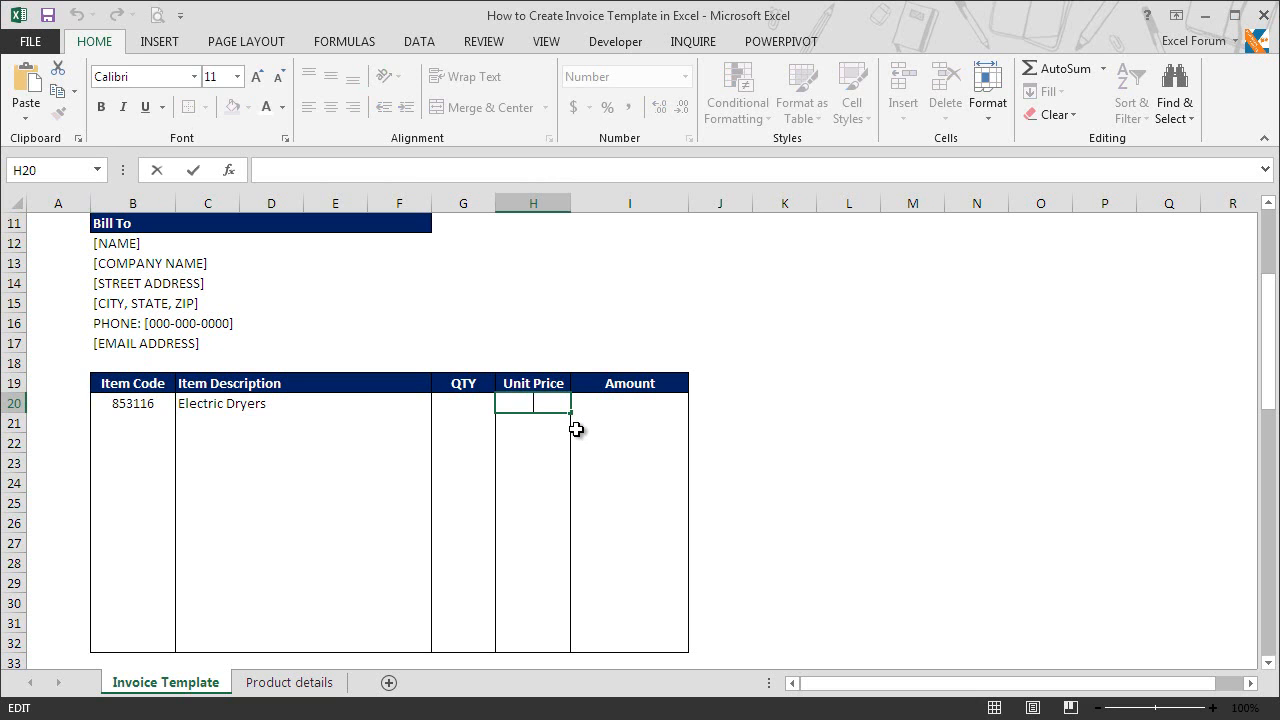
{"action": "key", "text": "ctrl+v"}
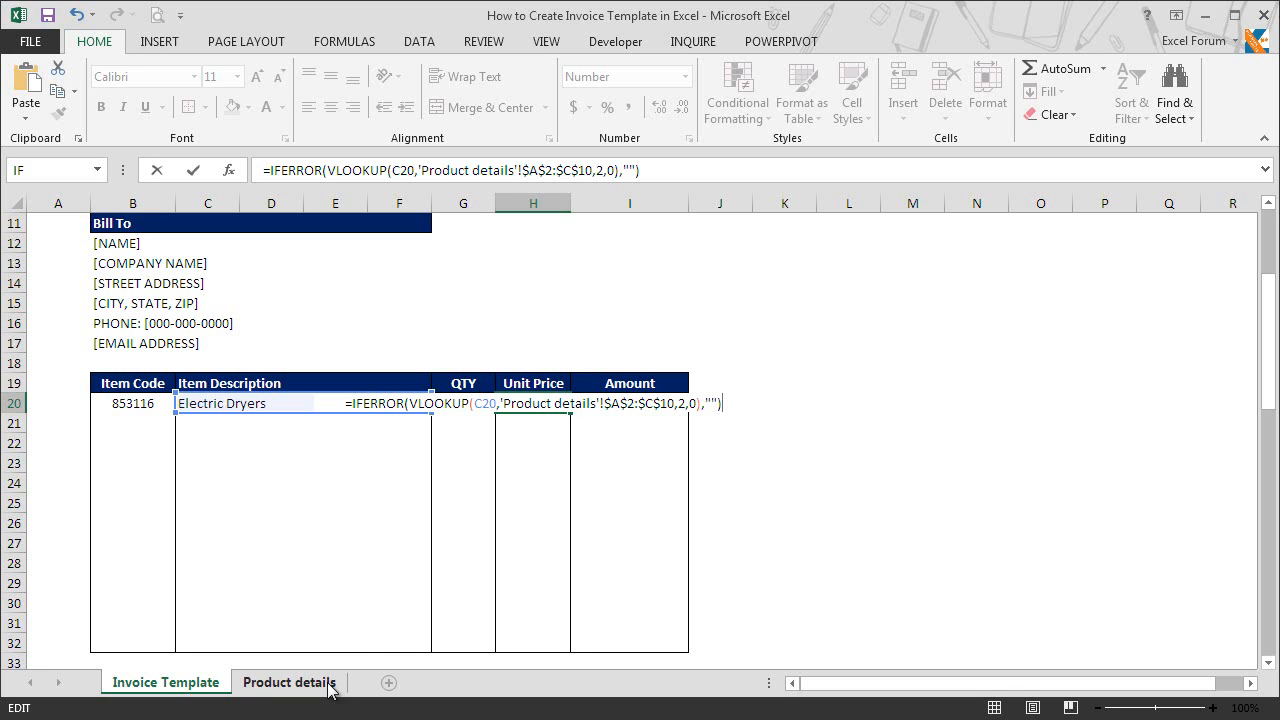
Change the VLOOKUP column index in H20 to 3 and check the result against the Electric Dryers row on the Product details sheet.
{"action": "key", "text": "Left"}
{"action": "key", "text": "Left"}
{"action": "key", "text": "Left"}
{"action": "key", "text": "Left"}
{"action": "key", "text": "Left"}
{"action": "key", "text": "Left"}
{"action": "key", "text": "Left"}
{"action": "key", "text": "Left"}
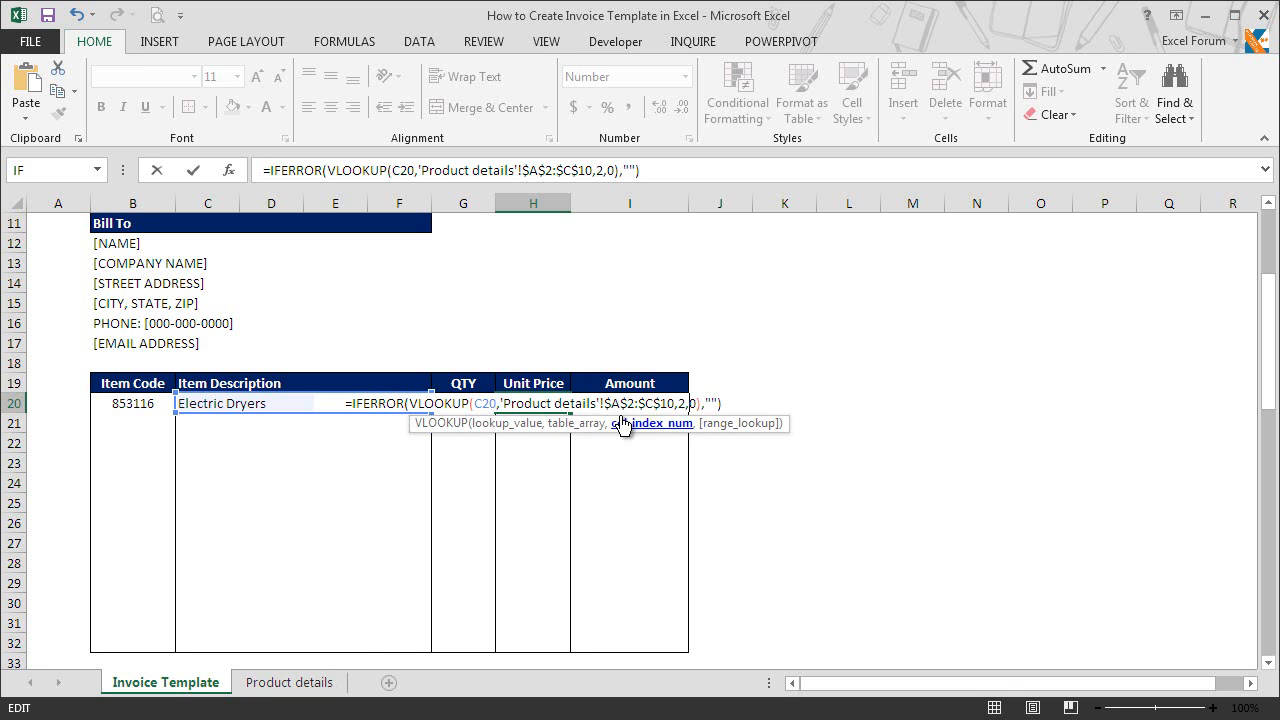
{"action": "type", "text": "3"}
{"action": "key", "text": "Return"}
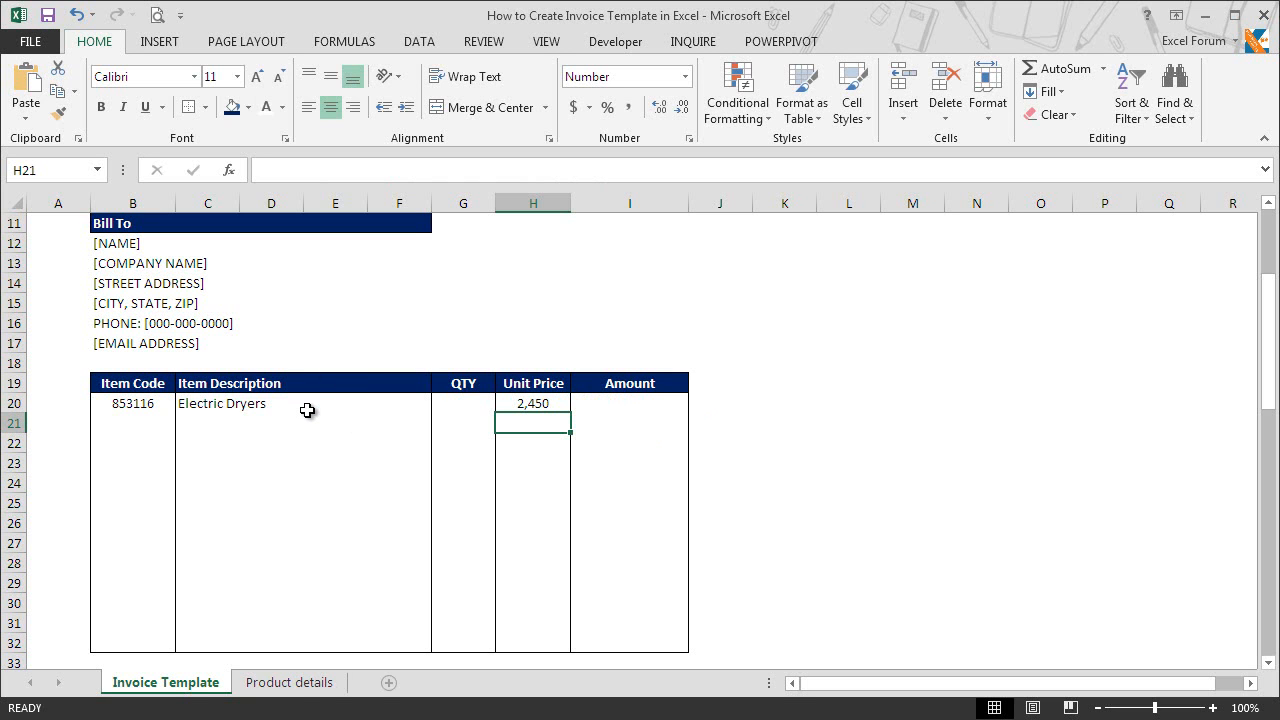
{"action": "left_click", "coordinate": [293, 688]}
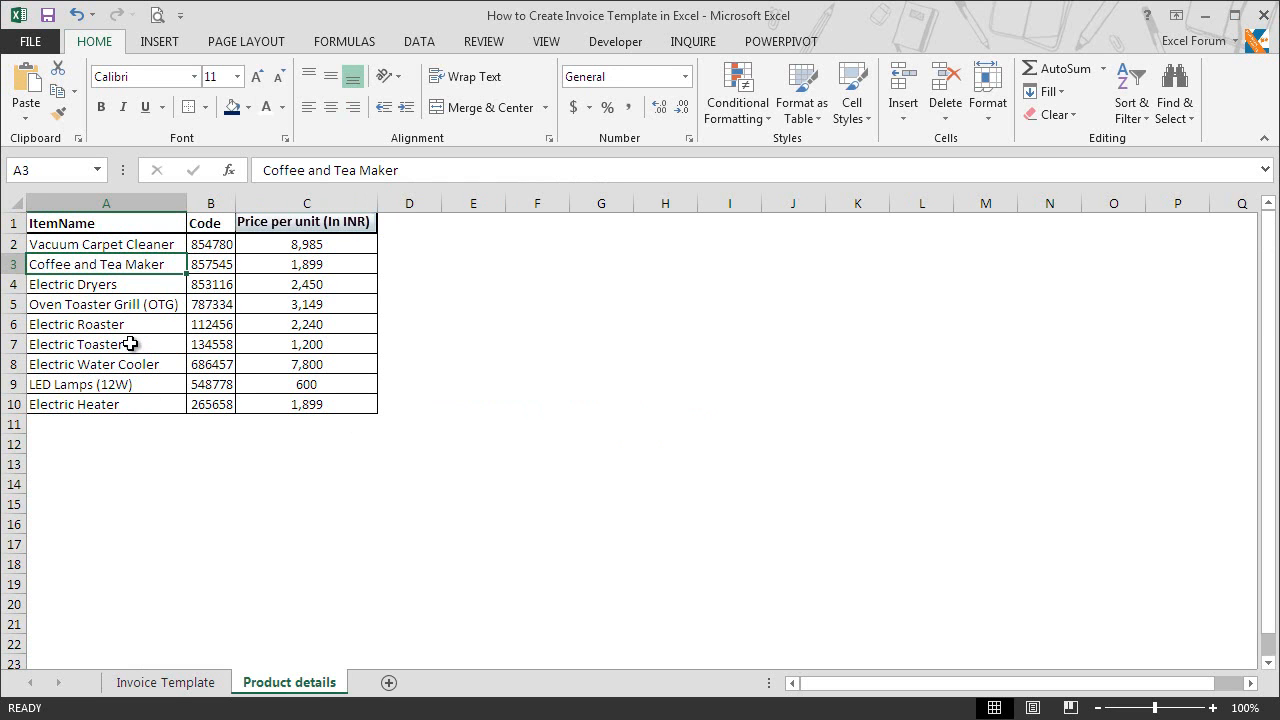
{"action": "left_click", "coordinate": [137, 284]}
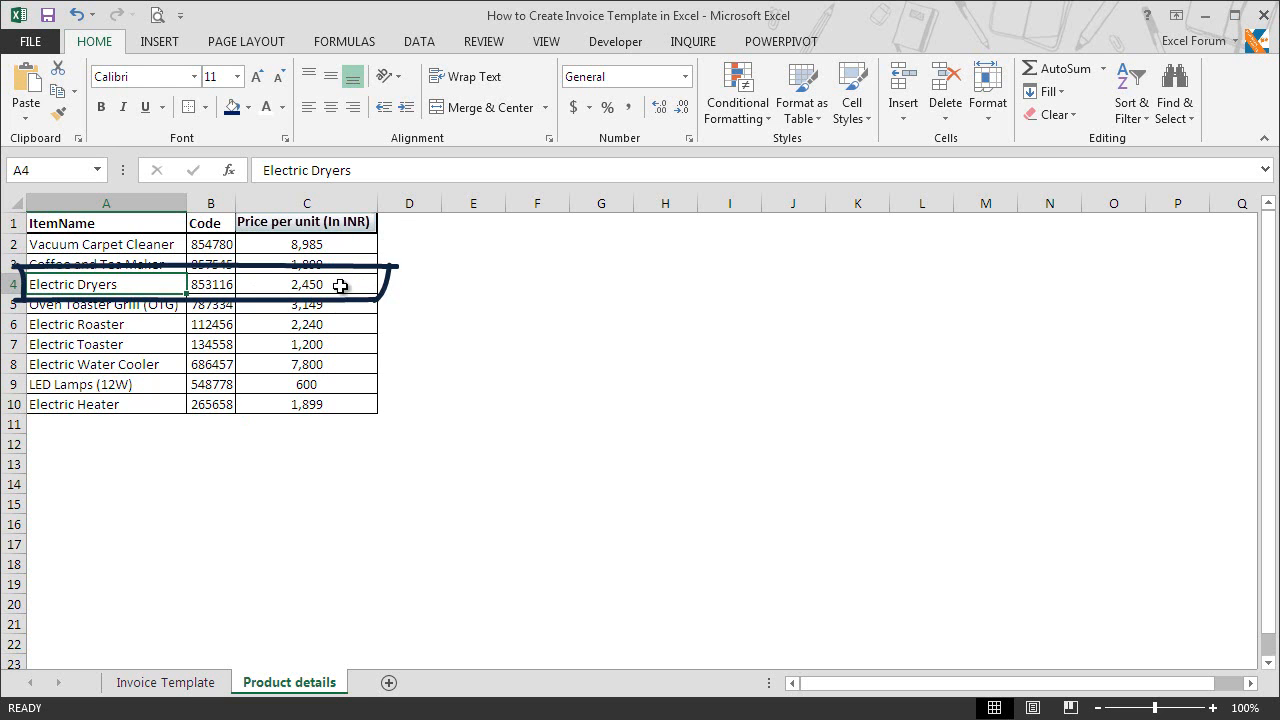
{"action": "key", "text": "ctrl+Page_Up"}
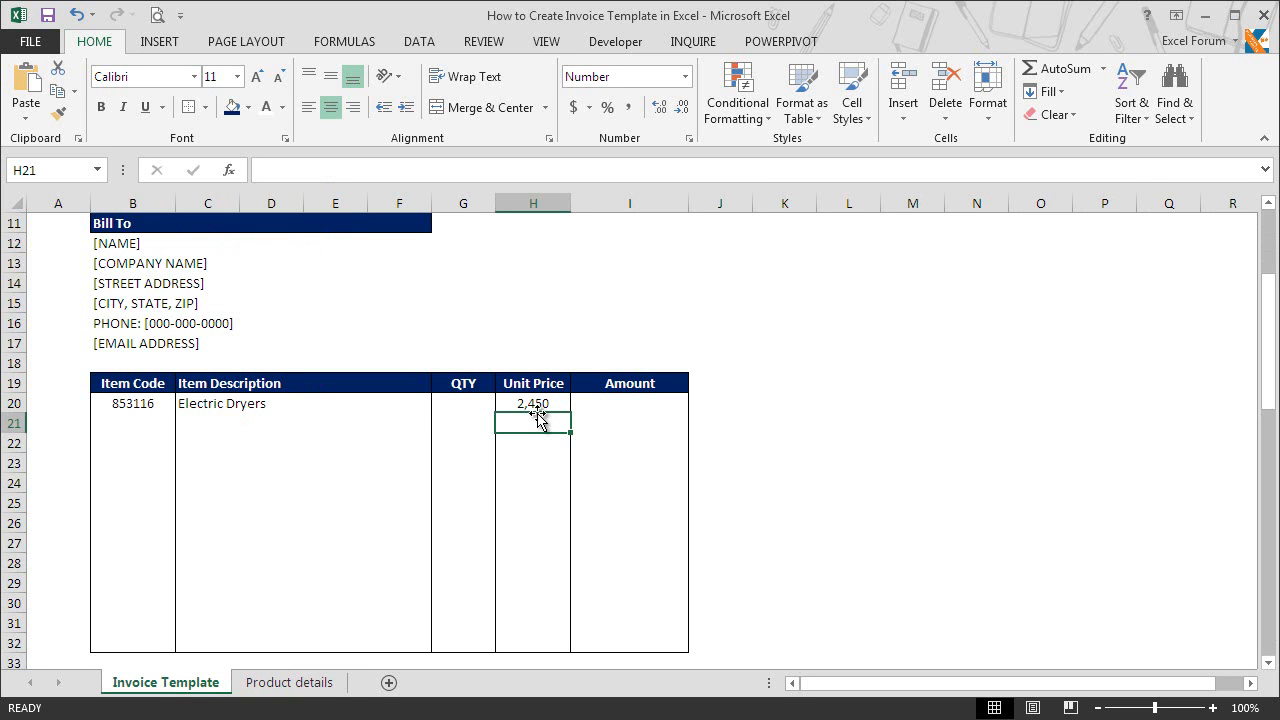
Copy the Unit Price formula from H20 and paste it as formulas only into H20:H32.
{"action": "left_click", "coordinate": [535, 405]}
{"action": "key", "text": "ctrl+c"}
{"action": "key", "text": "shift+Down"}
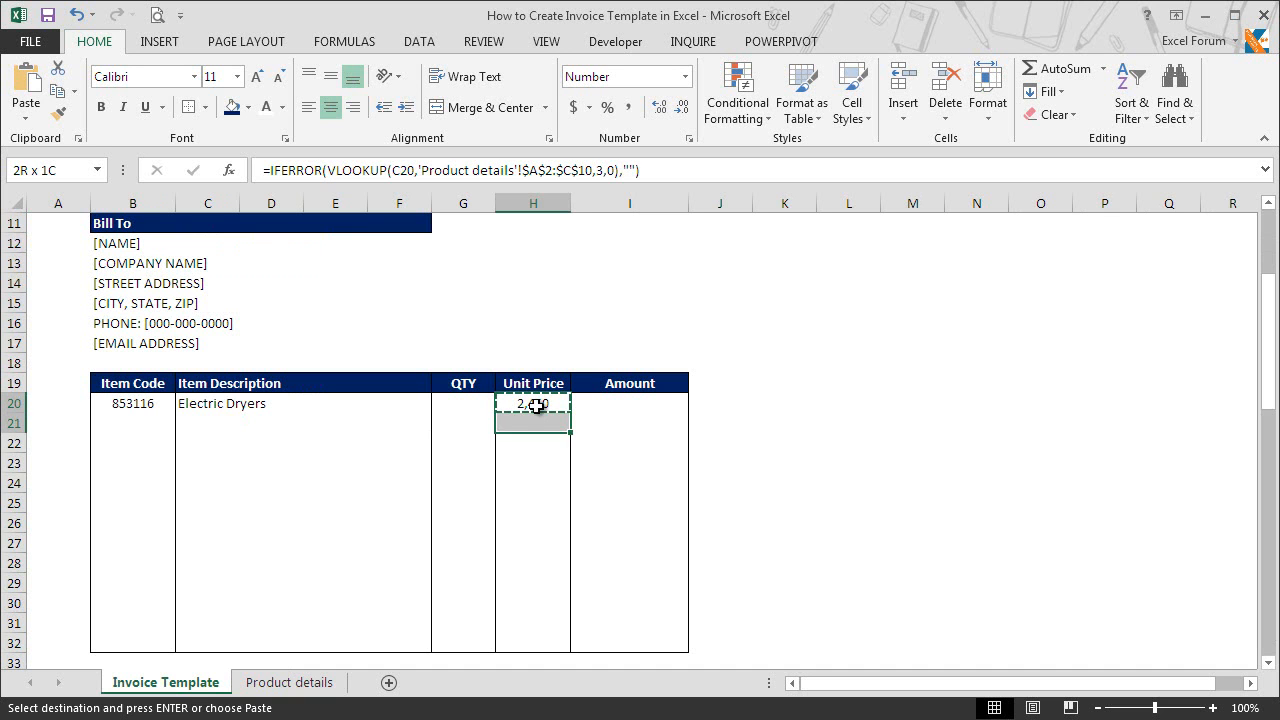
{"action": "key", "text": "shift+Down"}
{"action": "key", "text": "shift+Down"}
{"action": "key", "text": "shift+Down"}
{"action": "key", "text": "shift+Down"}
{"action": "key", "text": "shift+Down"}
{"action": "key", "text": "shift+Down"}
{"action": "key", "text": "shift+Down"}
{"action": "key", "text": "shift+Down"}
{"action": "key", "text": "shift+Down"}
{"action": "key", "text": "shift+Down"}
{"action": "key", "text": "shift+Down"}
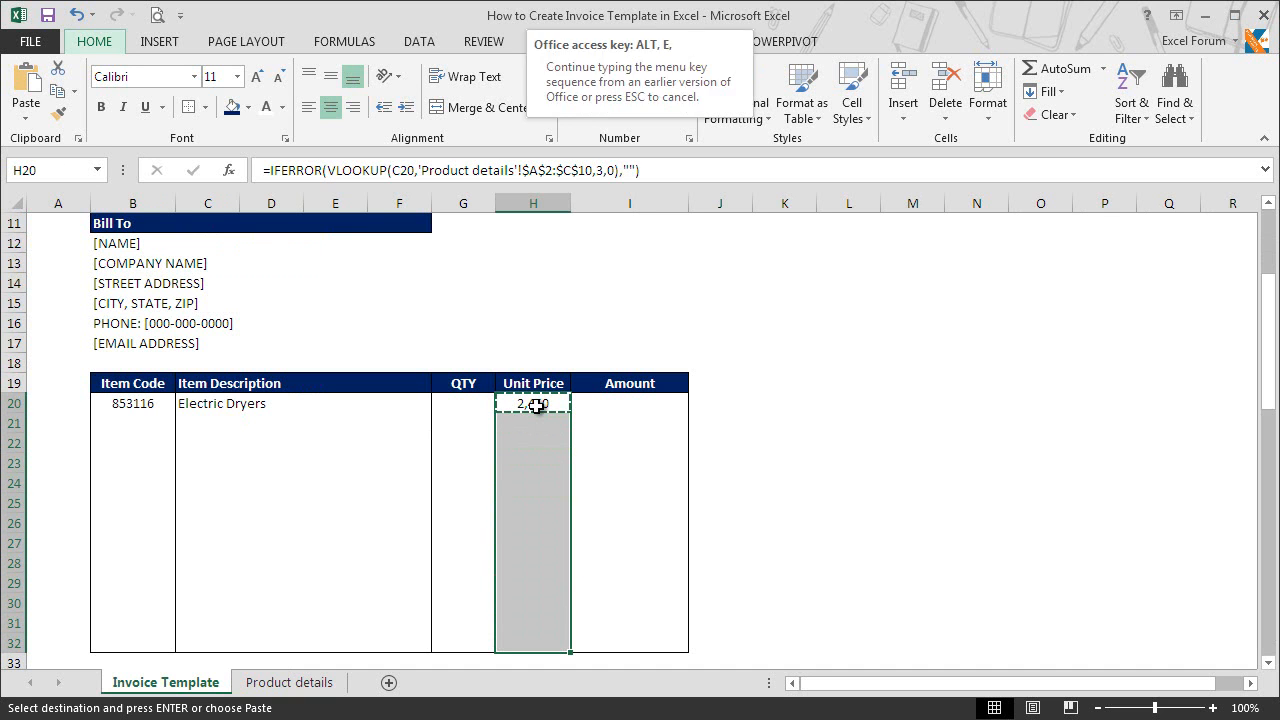
{"action": "key", "text": "ctrl+alt+v"}
{"action": "key", "text": "f"}
{"action": "key", "text": "Return"}
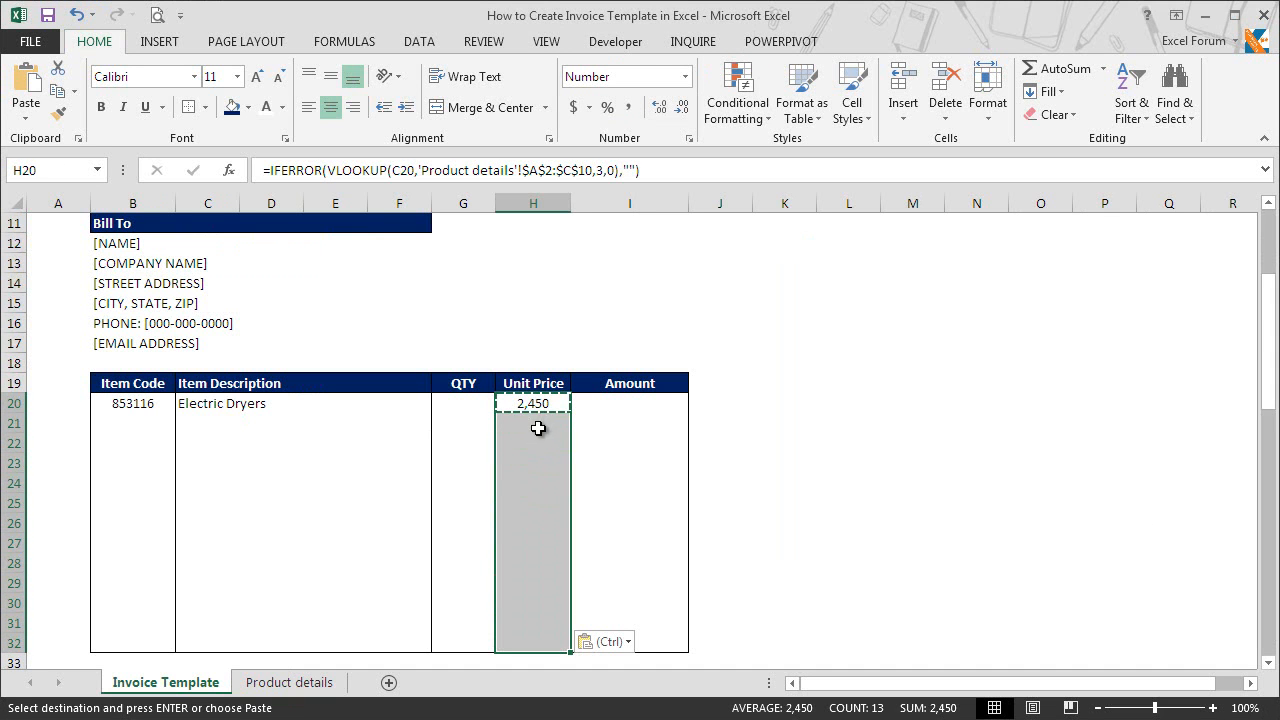
{"action": "left_click", "coordinate": [538, 428]}
{"action": "key", "text": "Escape"}
Enter an Amount formula in I20 that multiplies price by quantity with an empty text fallback: =IFERROR(H20*G20,"").
{"action": "key", "text": "Up"}
{"action": "key", "text": "Right"}
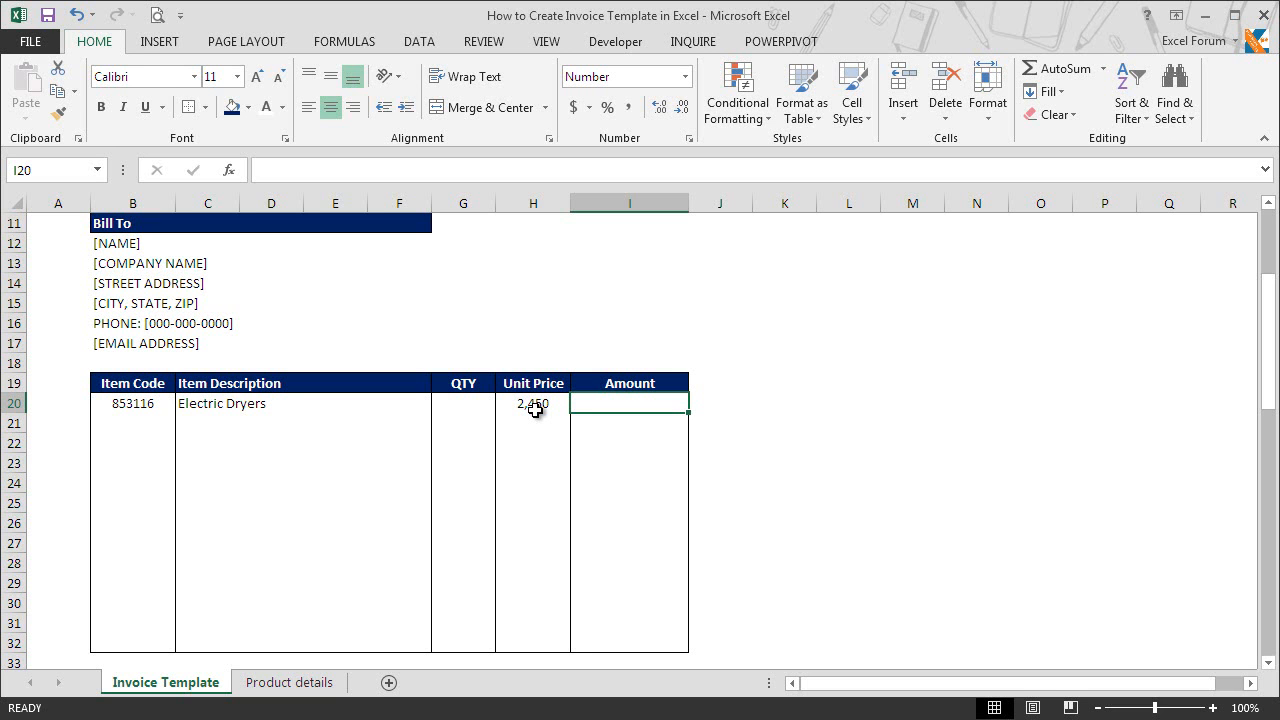
{"action": "type", "text": "=if"}
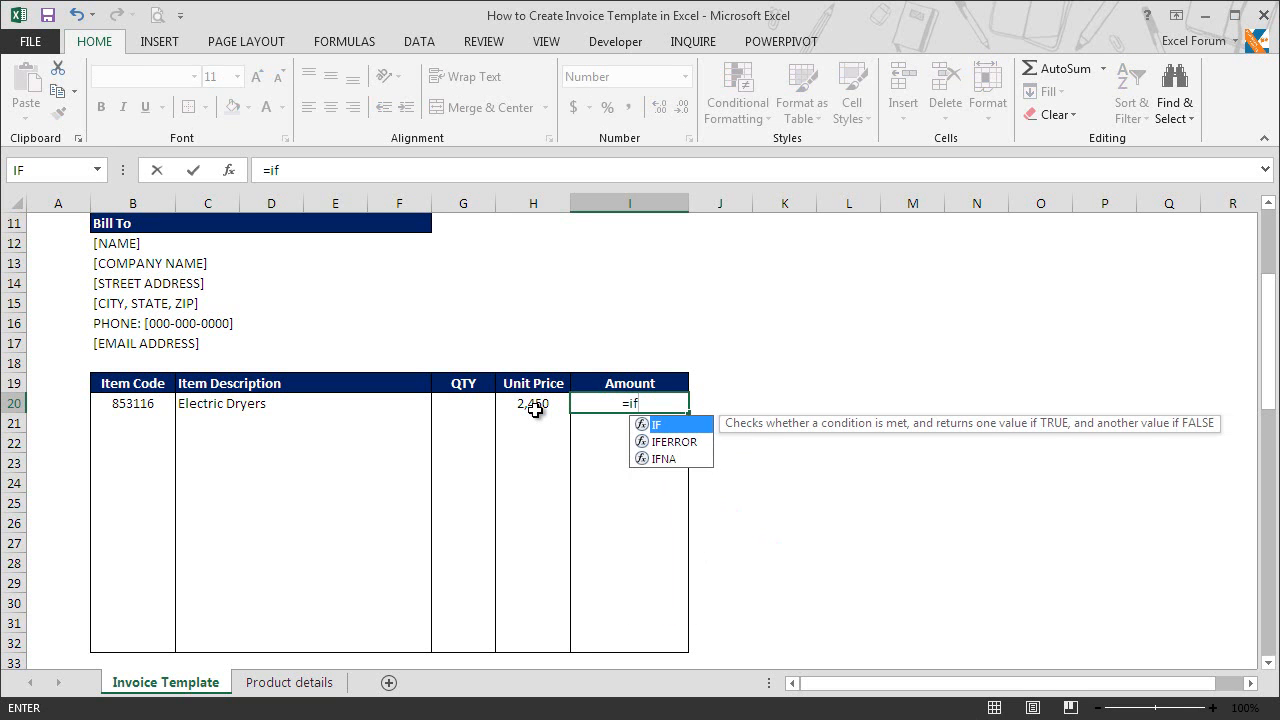
{"action": "key", "text": "Down"}
{"action": "key", "text": "Tab"}
{"action": "left_click", "coordinate": [535, 405]}
{"action": "type", "text": "*"}
{"action": "key", "text": "Left"}
{"action": "key", "text": "Left"}
{"action": "type", "text": ",\"\")"}
{"action": "key", "text": "ctrl+Return"}
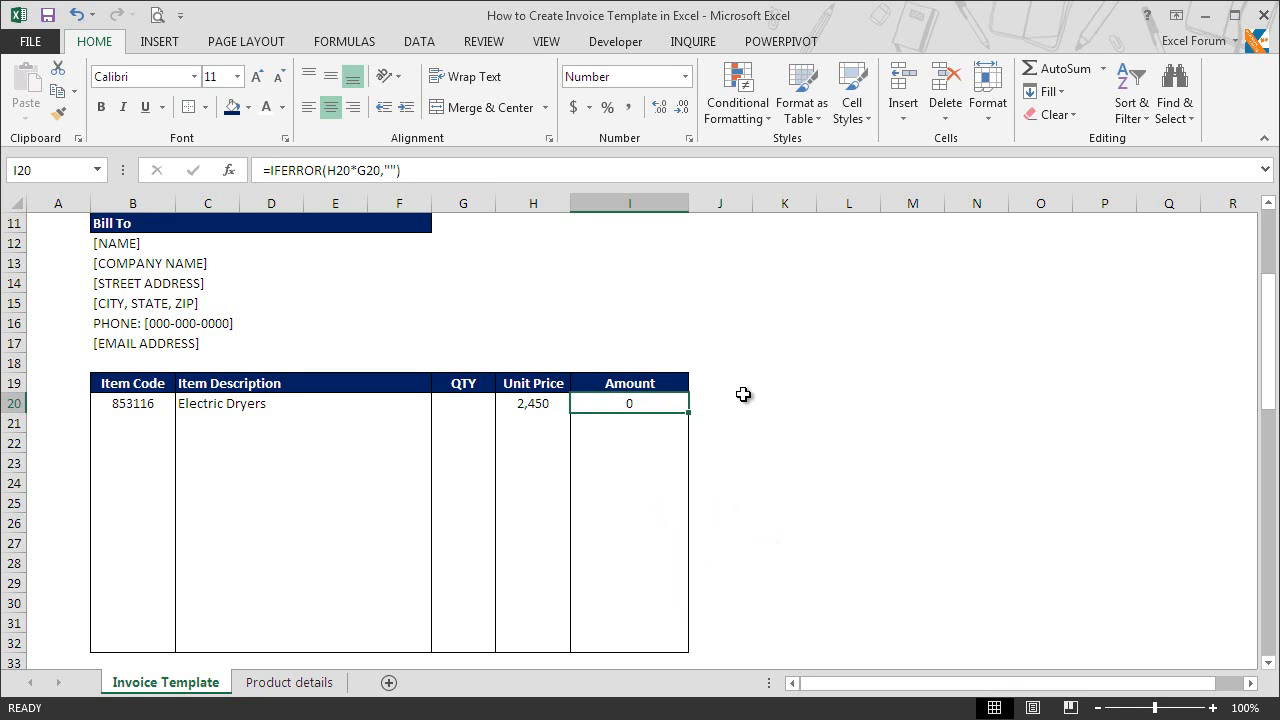
Copy the Amount formula from I20 and paste it as formulas only into I20:I32.
{"action": "key", "text": "ctrl+c"}
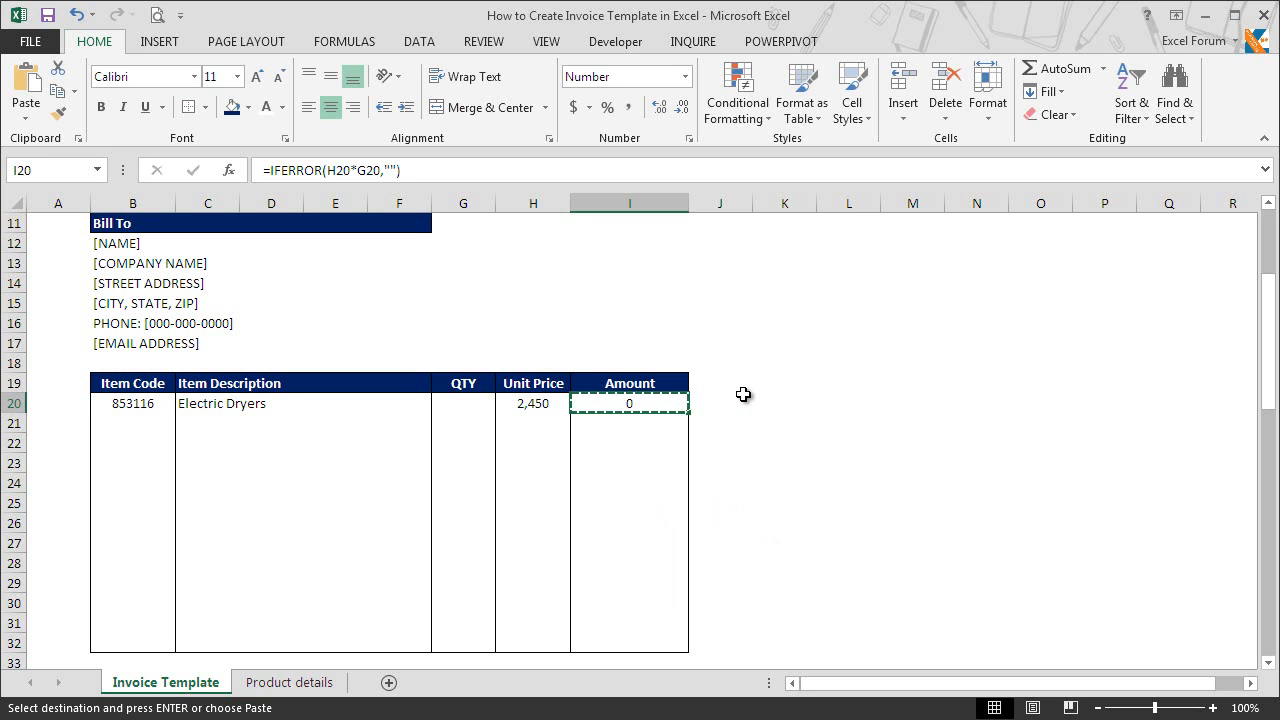
{"action": "key", "text": "shift+Down"}
{"action": "key", "text": "shift+Down"}
{"action": "key", "text": "shift+Down"}
{"action": "key", "text": "shift+Down"}
{"action": "key", "text": "shift+Down"}
{"action": "key", "text": "shift+Down"}
{"action": "key", "text": "shift+Down"}
{"action": "key", "text": "shift+Down"}
{"action": "key", "text": "shift+Down"}
{"action": "key", "text": "shift+Down"}
{"action": "key", "text": "shift+Down"}
{"action": "key", "text": "shift+Down"}
{"action": "key", "text": "ctrl+alt+v"}
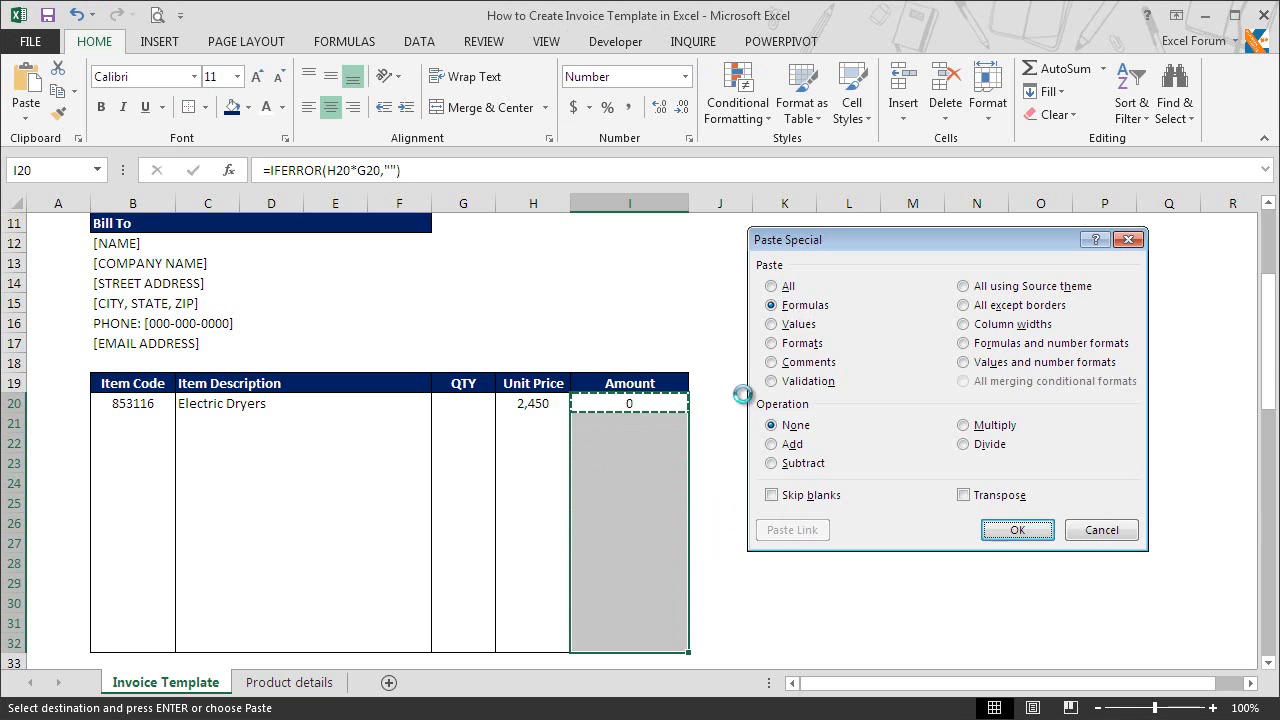
{"action": "key", "text": "Return"}
{"action": "left_click", "coordinate": [652, 426]}
{"action": "key", "text": "Escape"}
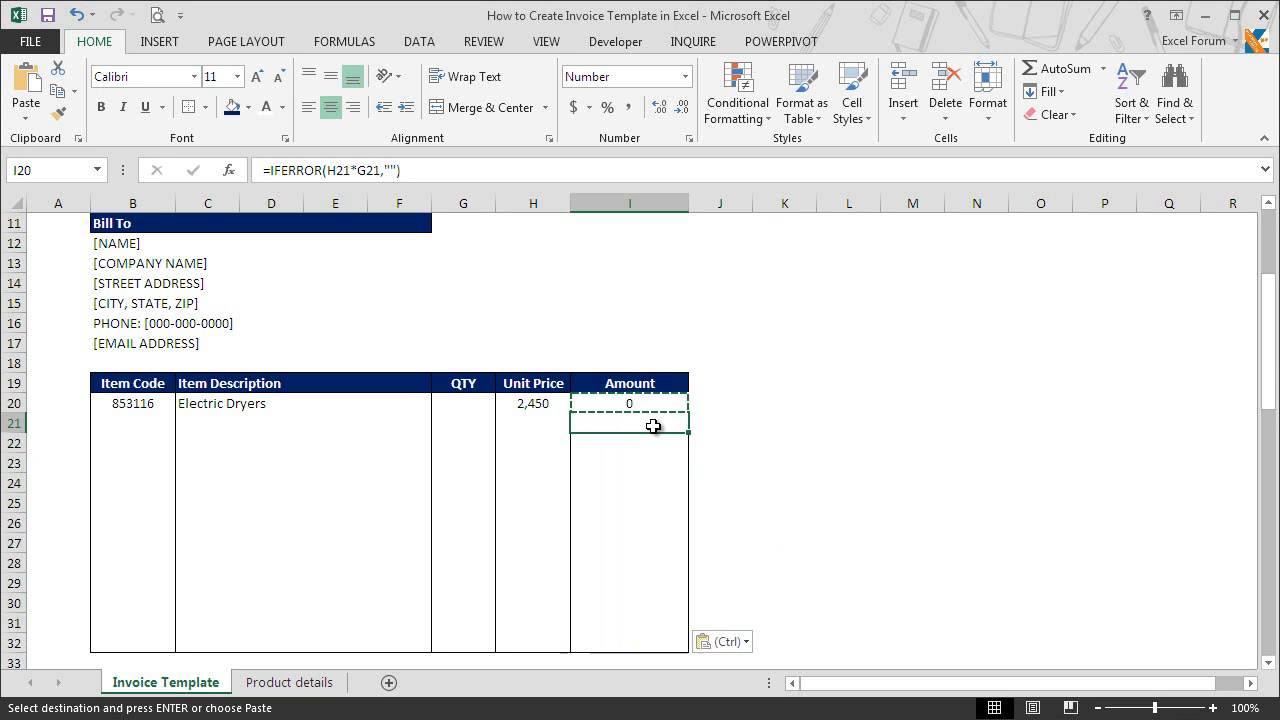
Enter the labels SUBTOTAL, TAX AMOUNT, DISCOUNT and TOTAL in cells H34 to H37 below the item table.
{"action": "key", "text": "Down"}
{"action": "key", "text": "Down"}
{"action": "key", "text": "Down"}
{"action": "key", "text": "Down"}
{"action": "key", "text": "Down"}
{"action": "key", "text": "Down"}
{"action": "key", "text": "Down"}
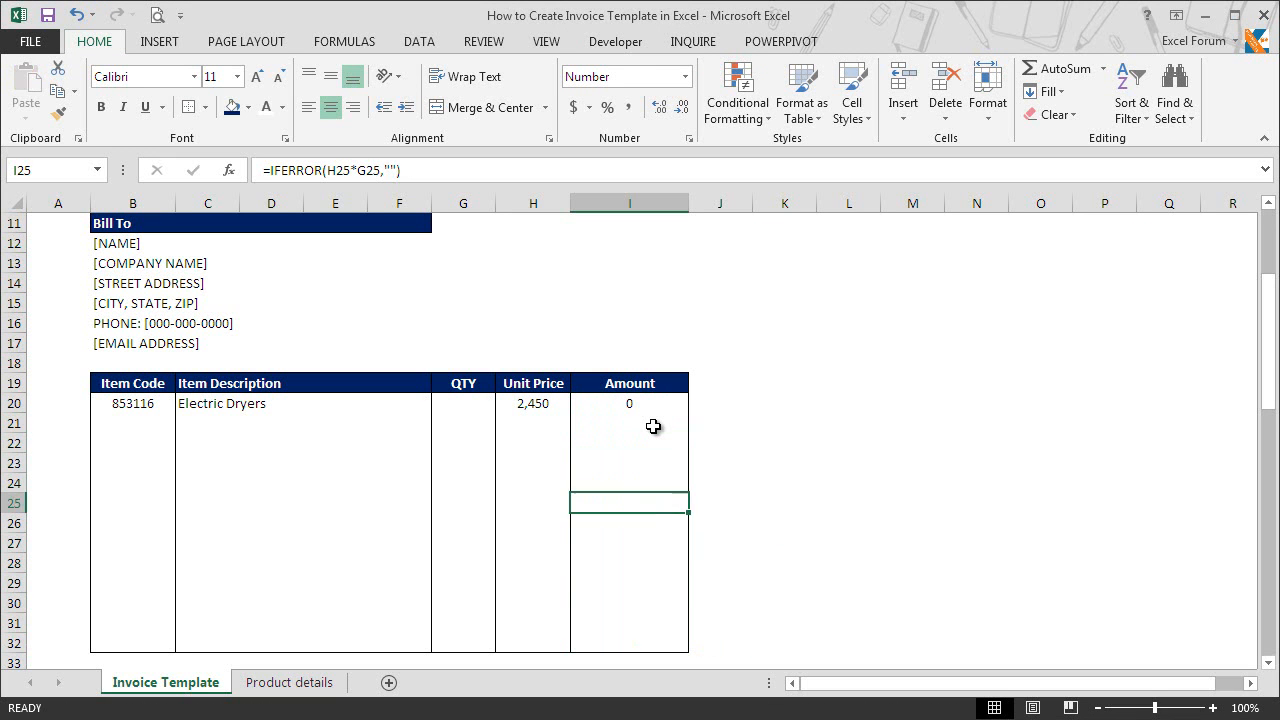
{"action": "key", "text": "Left"}
{"action": "key", "text": "Down"}
{"action": "key", "text": "Down"}
{"action": "key", "text": "Down"}
{"action": "key", "text": "Down"}
{"action": "key", "text": "Down"}
{"action": "key", "text": "Down"}
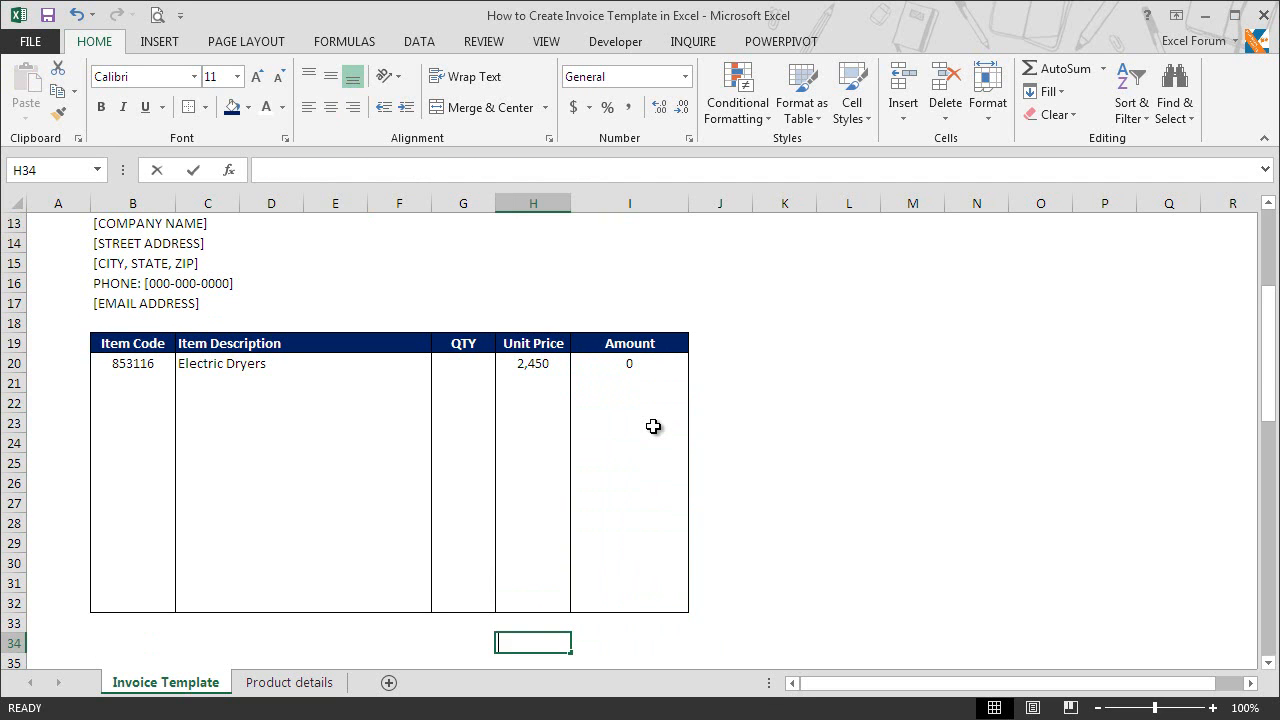
{"action": "type", "text": "SUBTOTAL"}
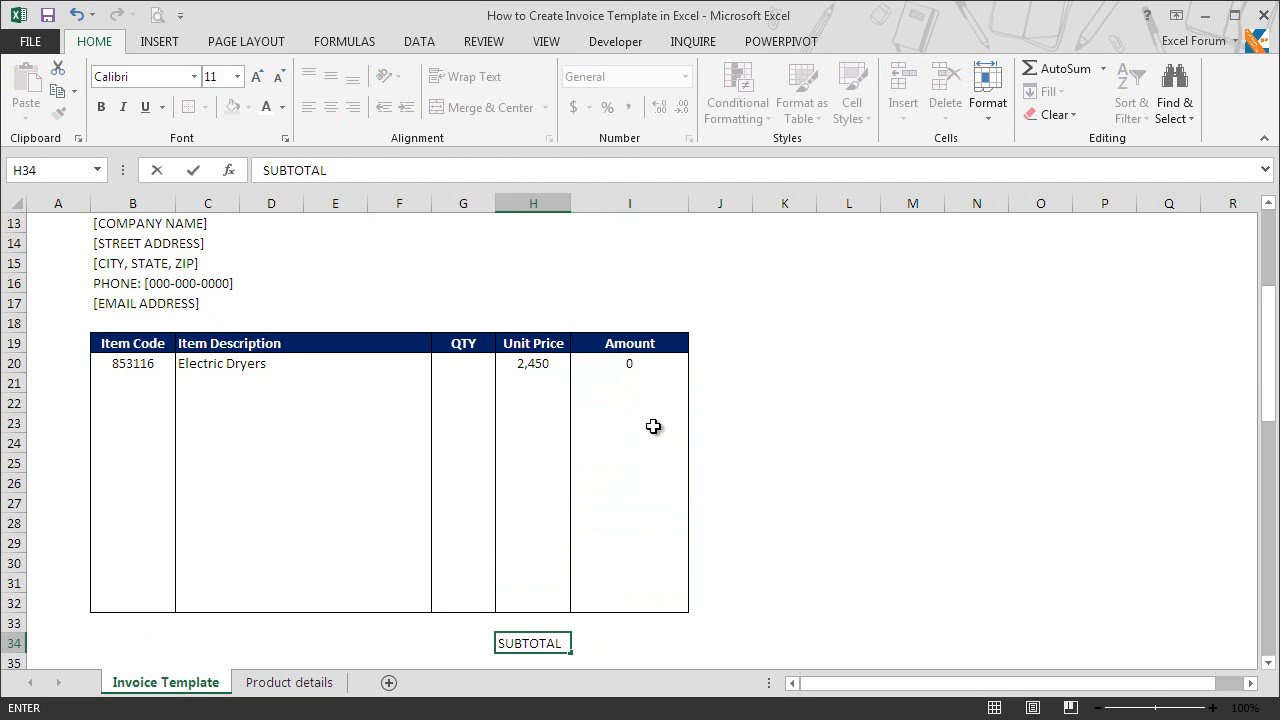
{"action": "key", "text": "Return"}
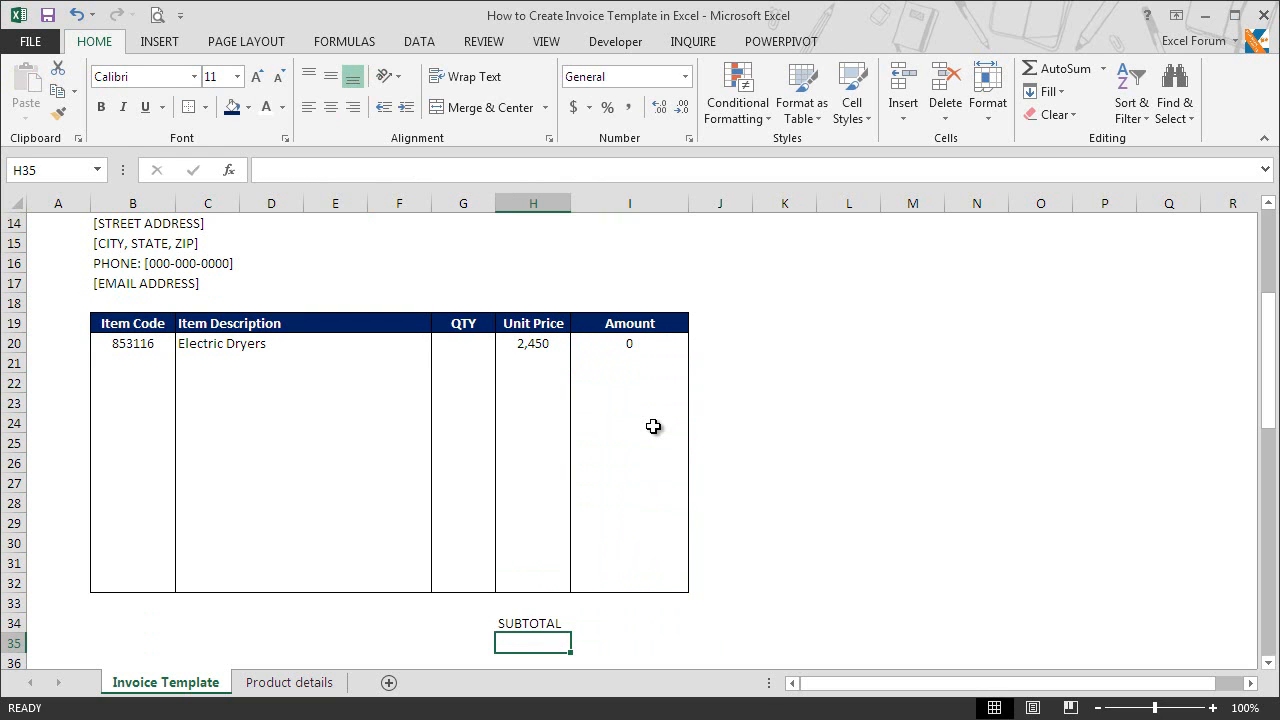
{"action": "type", "text": "TAX AMOUNT"}
{"action": "key", "text": "Return"}
{"action": "type", "text": "DISCOUNT"}
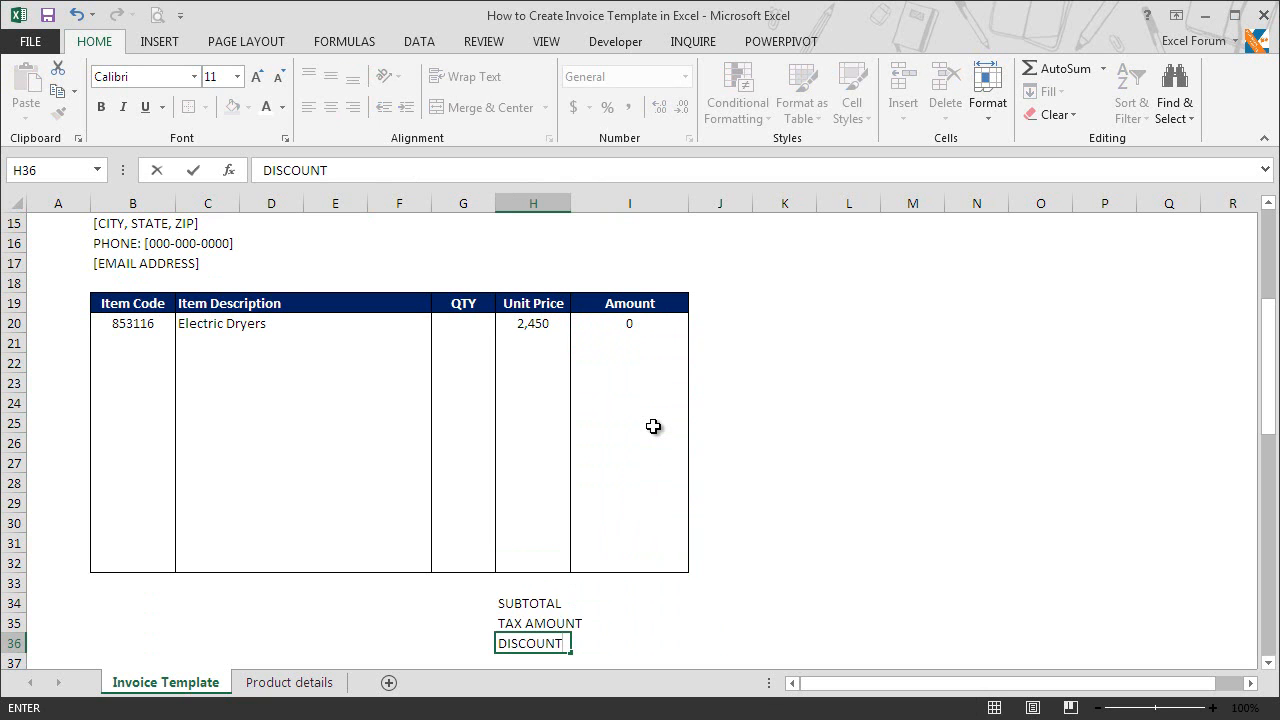
{"action": "key", "text": "Return"}
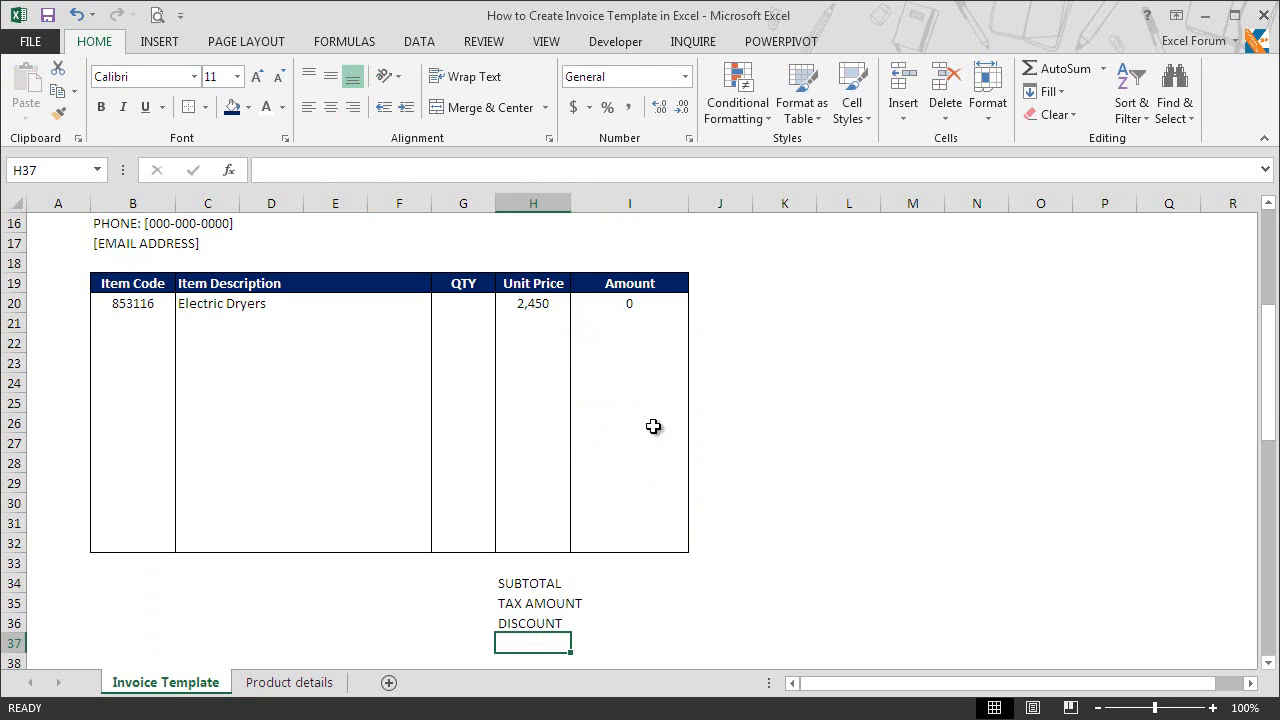
{"action": "type", "text": "TOTAL"}
{"action": "key", "text": "Return"}
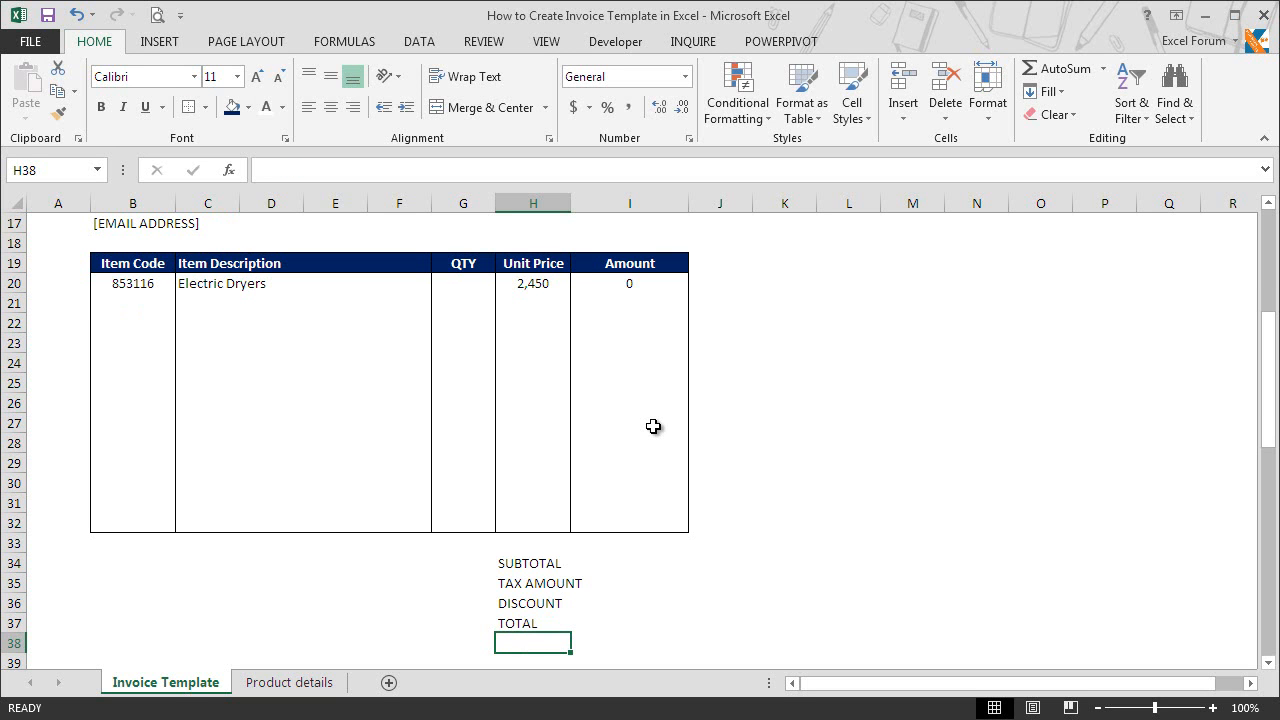
Apply all borders to the summary value cells I34:I37.
{"action": "left_click_drag", "start_coordinate": [637, 561], "coordinate": [637, 627]}
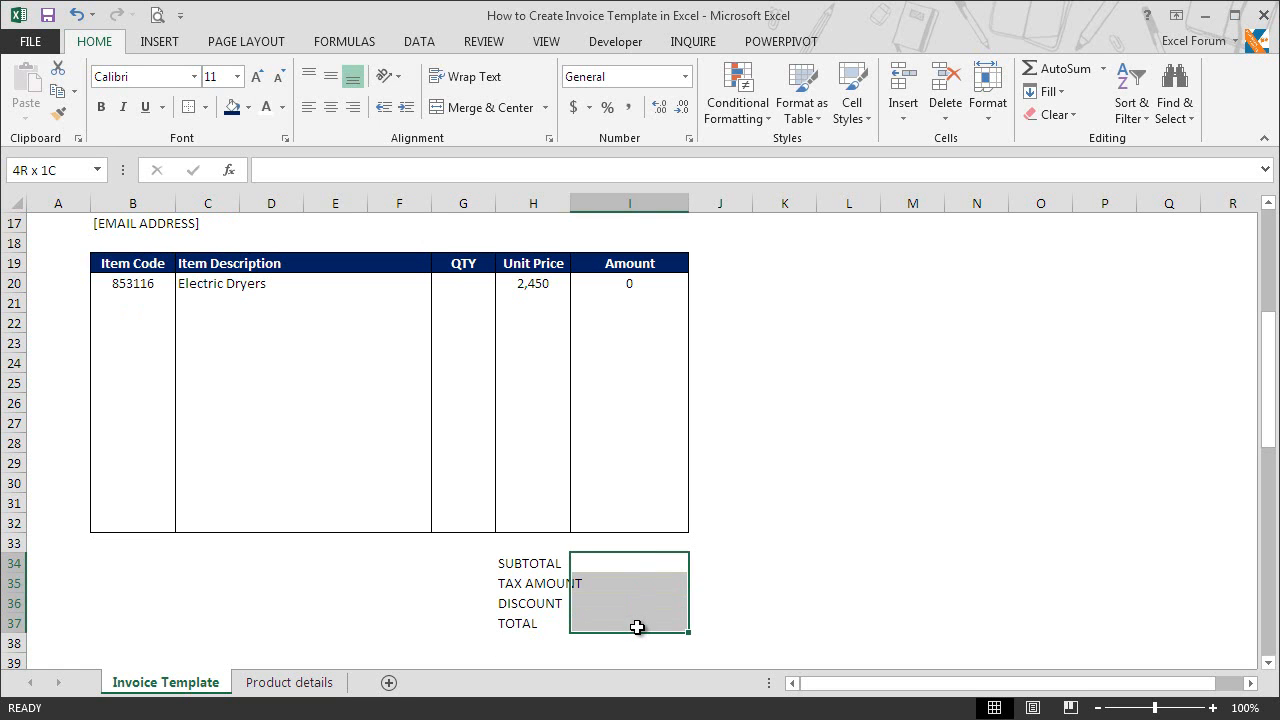
{"action": "left_click", "coordinate": [205, 107]}
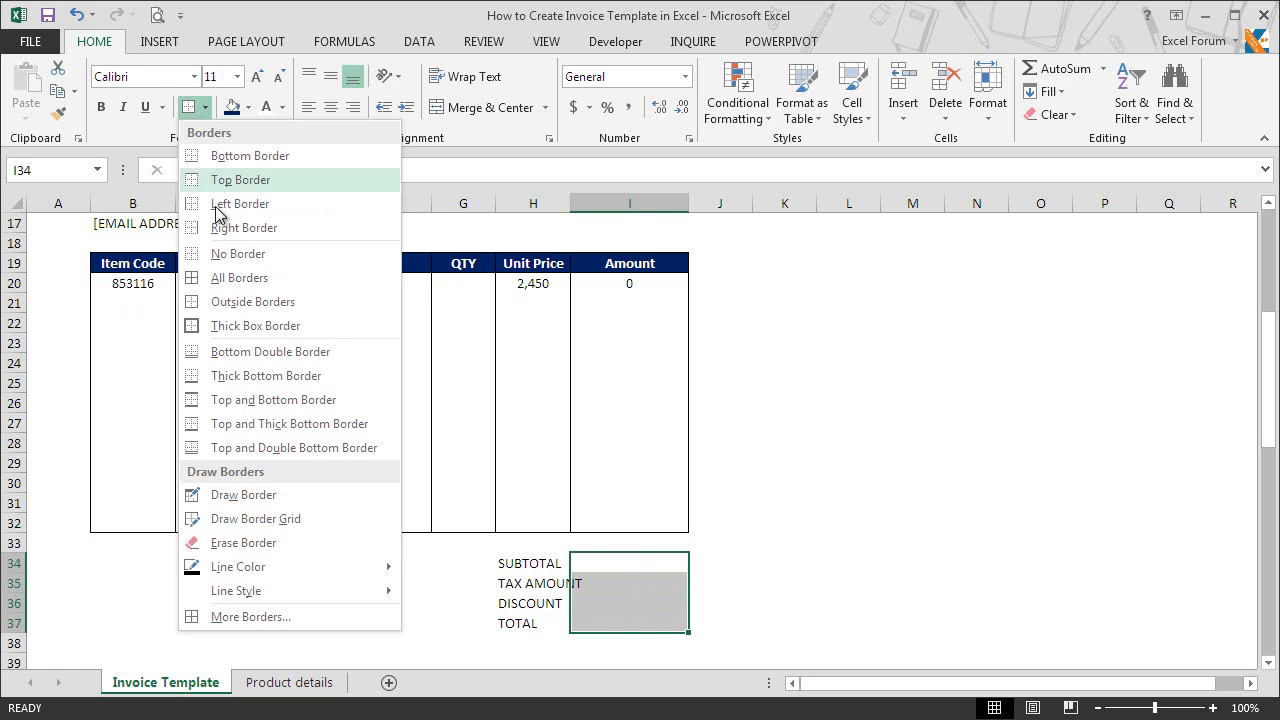
{"action": "left_click", "coordinate": [219, 283]}
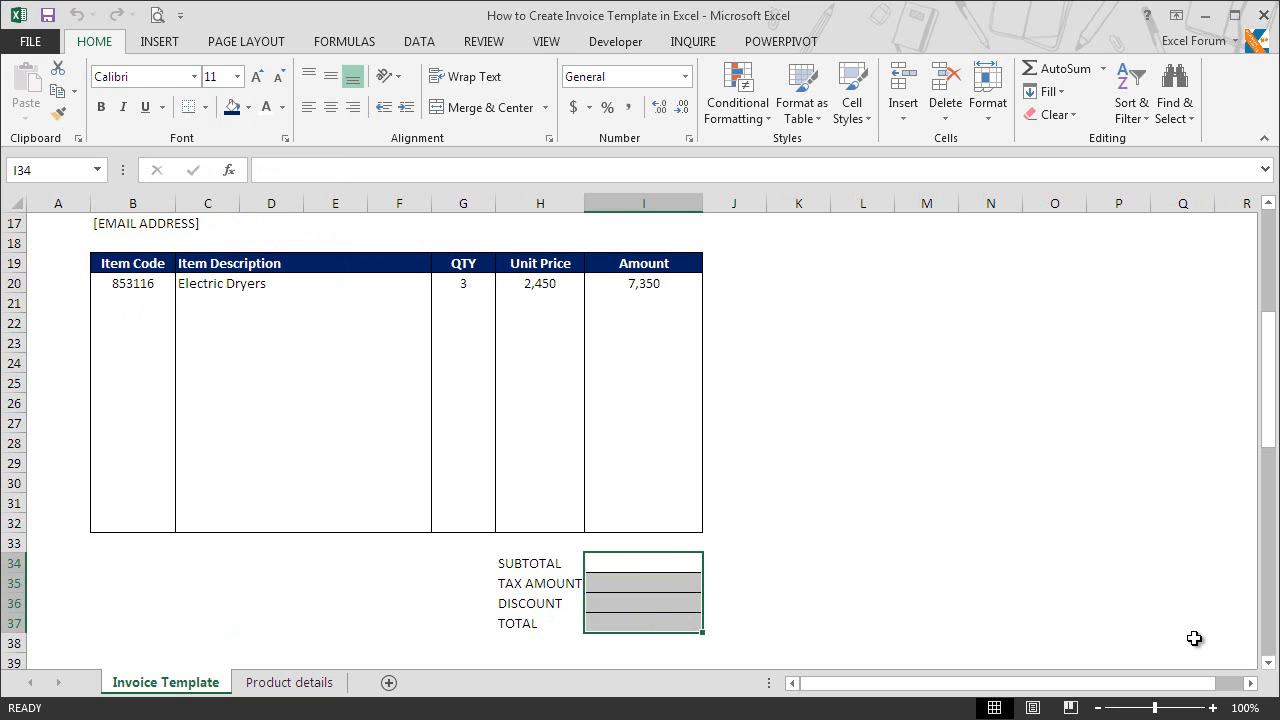
Format I34:I37 as Currency with the Rs. English (India) symbol and 0 decimal places, and centre the cells horizontally.
{"action": "key", "text": "ctrl+1"}
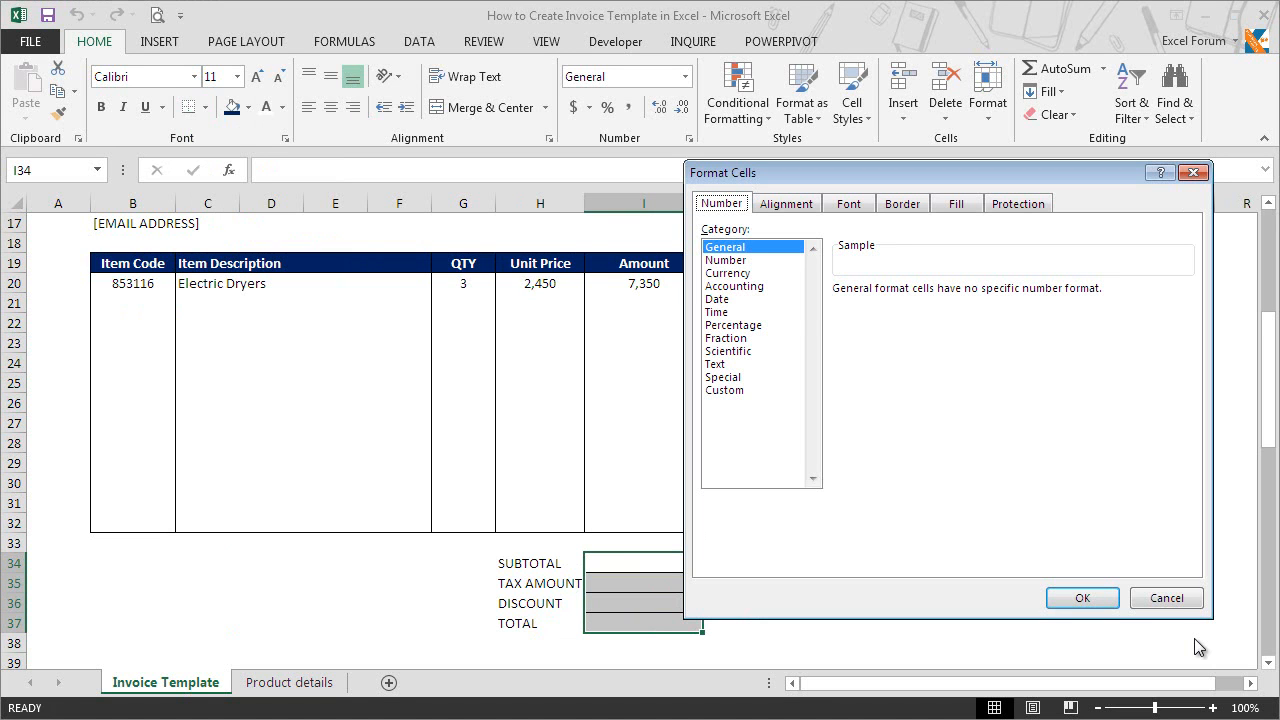
{"action": "left_click", "coordinate": [788, 273]}
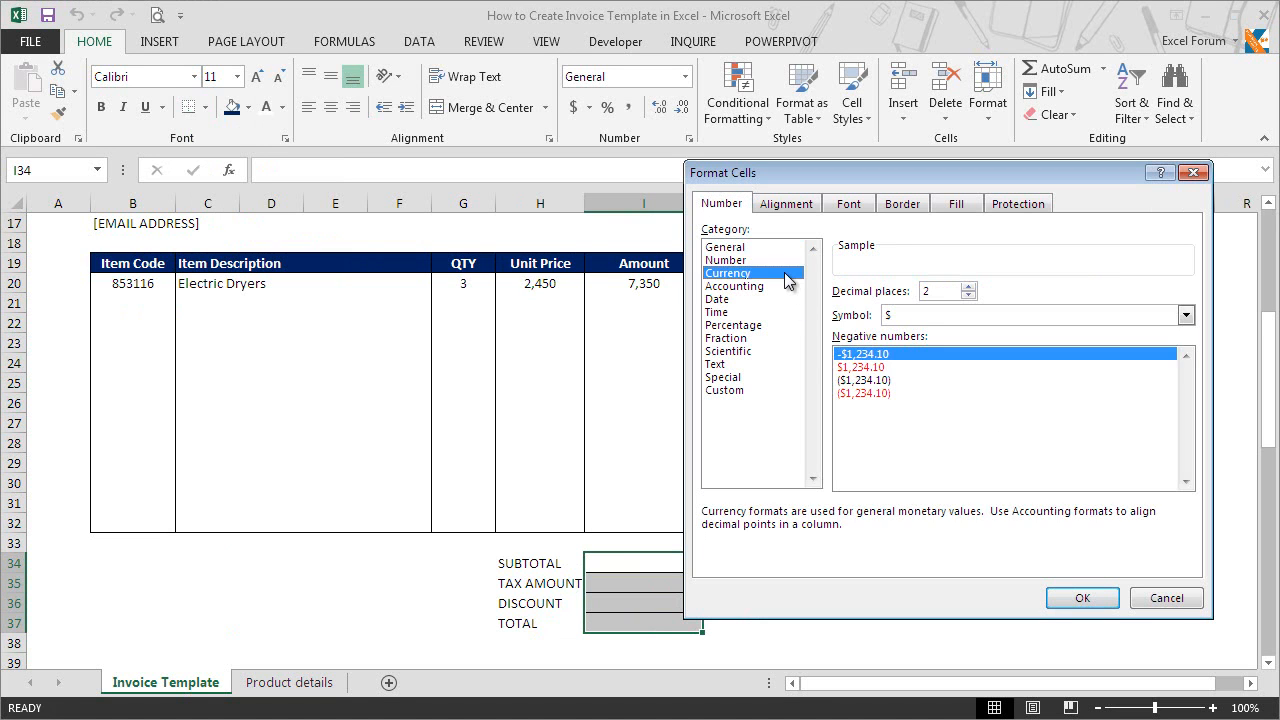
{"action": "left_click", "coordinate": [965, 320]}
{"action": "left_click", "coordinate": [1187, 387]}
{"action": "left_click", "coordinate": [1187, 387]}
{"action": "left_click", "coordinate": [1187, 387]}
{"action": "left_click", "coordinate": [1187, 387]}
{"action": "left_click", "coordinate": [1187, 387]}
{"action": "left_click", "coordinate": [1187, 387]}
{"action": "left_click", "coordinate": [1187, 387]}
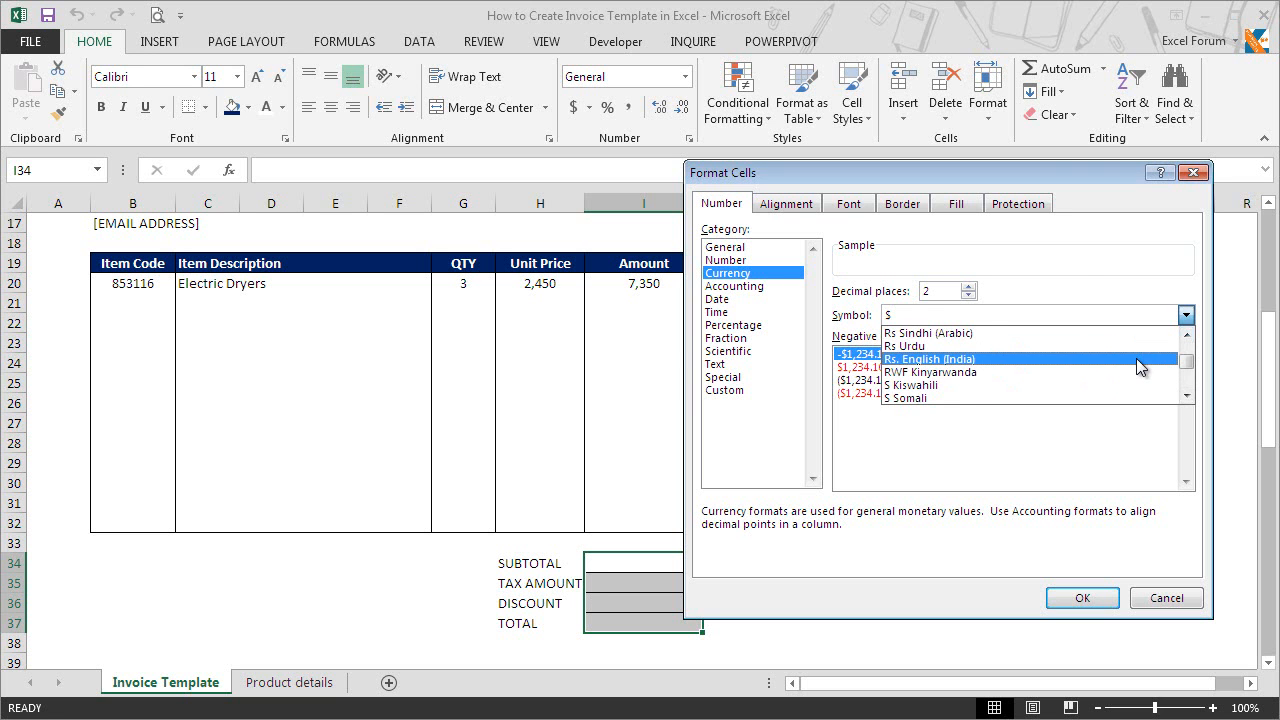
{"action": "left_click", "coordinate": [1136, 358]}
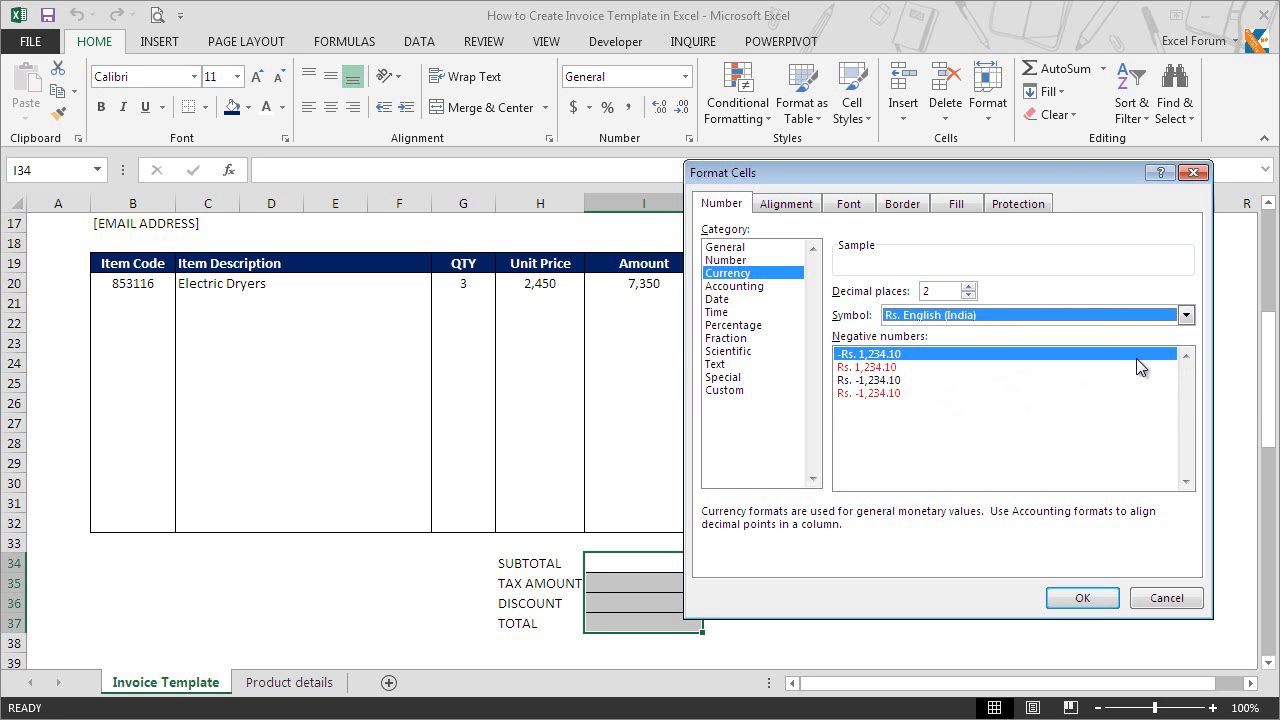
{"action": "left_click", "coordinate": [968, 295]}
{"action": "left_click", "coordinate": [968, 295]}
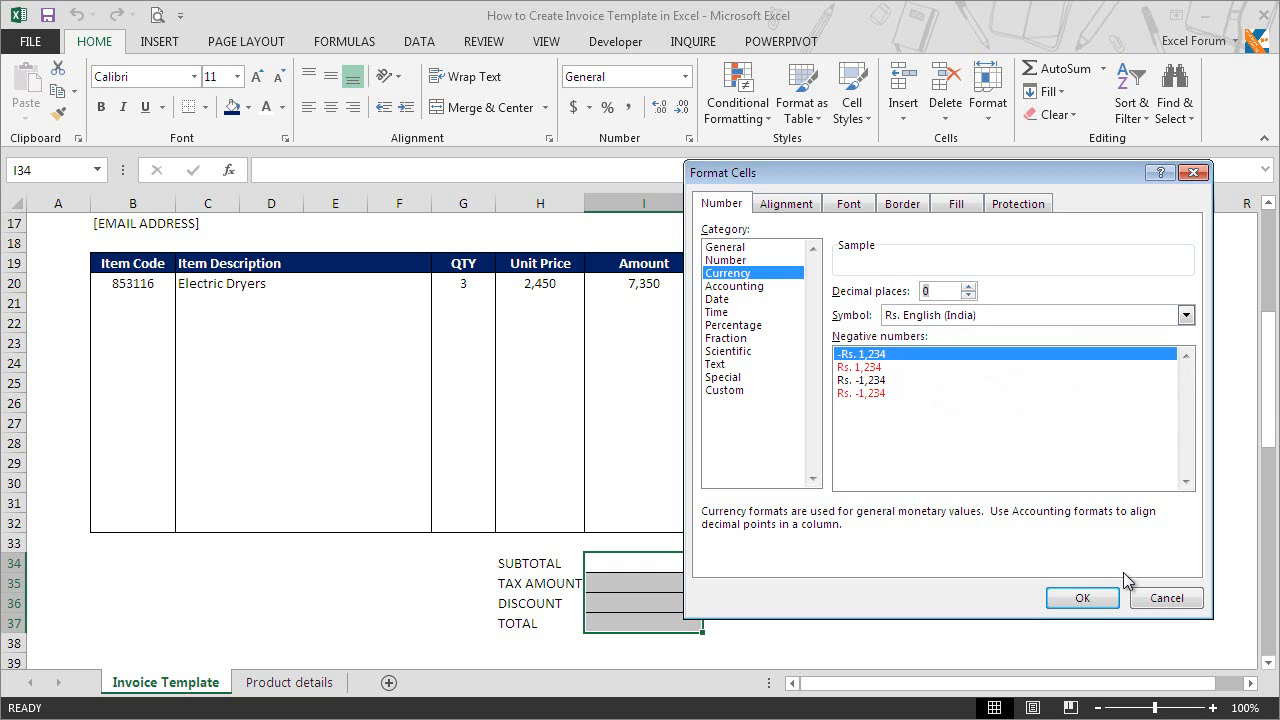
{"action": "left_click", "coordinate": [1083, 598]}
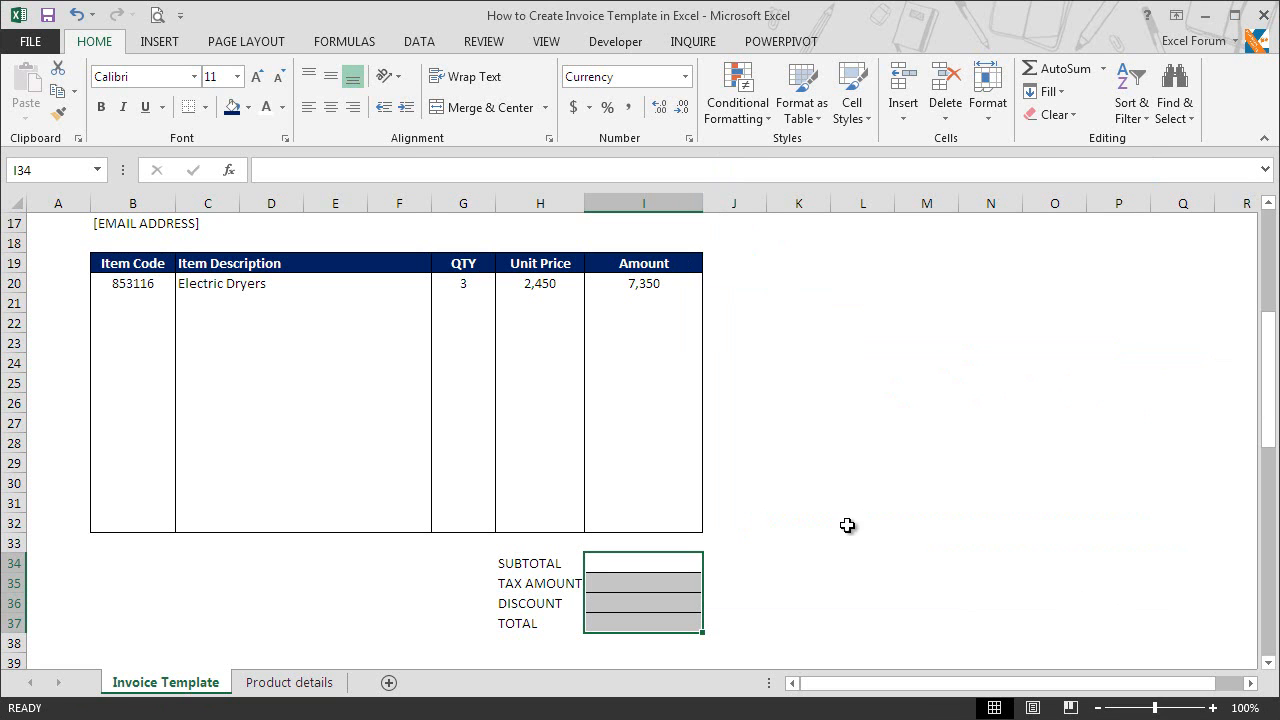
{"action": "left_click", "coordinate": [331, 109]}
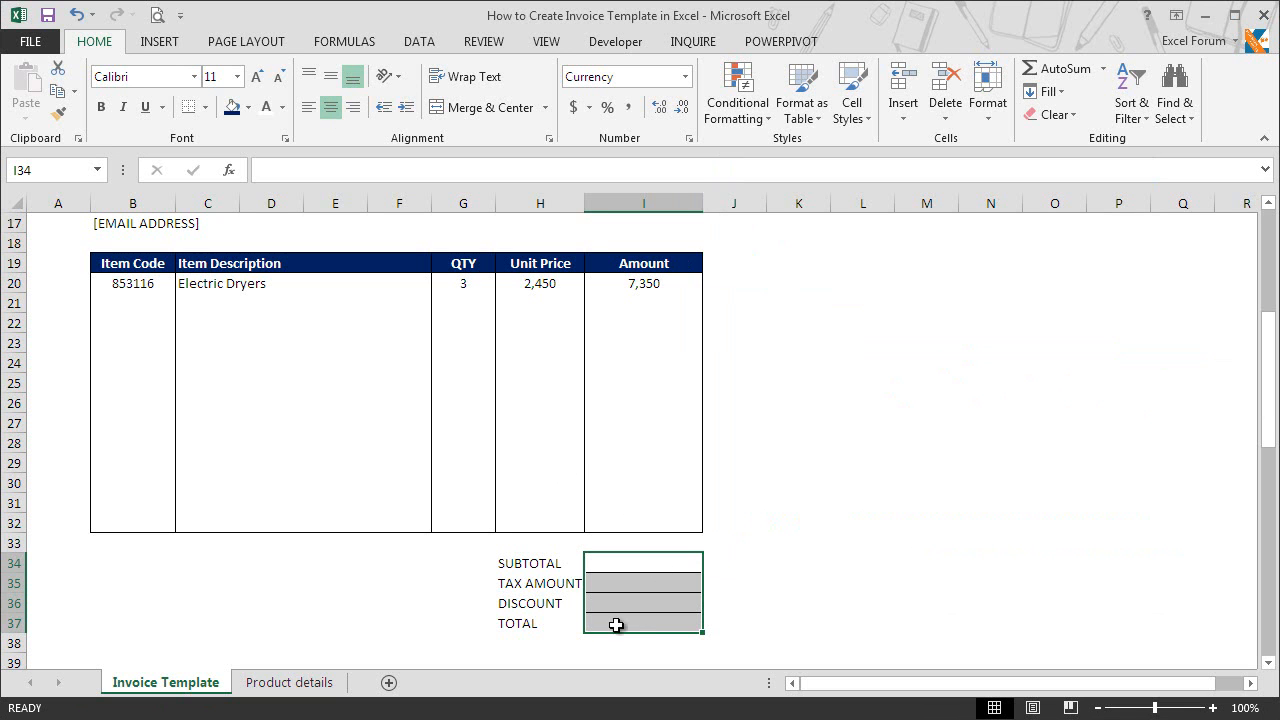
Give the TOTAL row H37:I37 a double-line top border and make it bold.
{"action": "left_click_drag", "start_coordinate": [551, 630], "coordinate": [597, 626]}
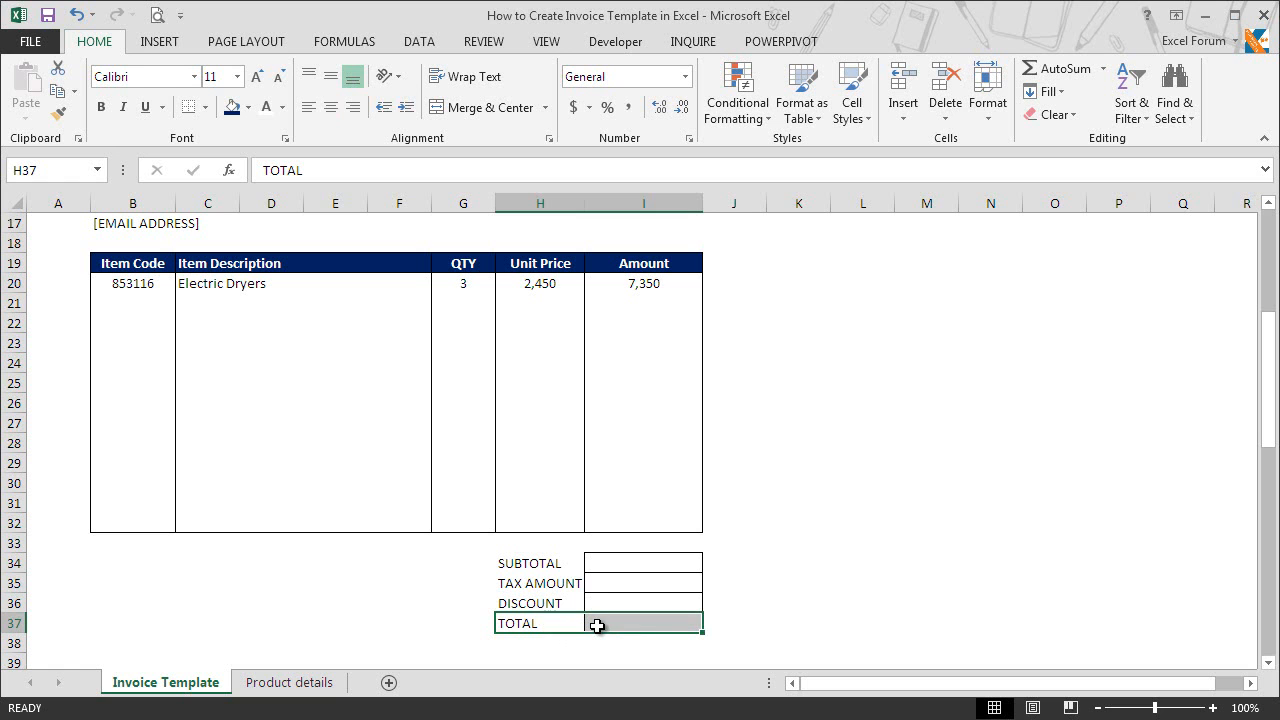
{"action": "key", "text": "ctrl+1"}
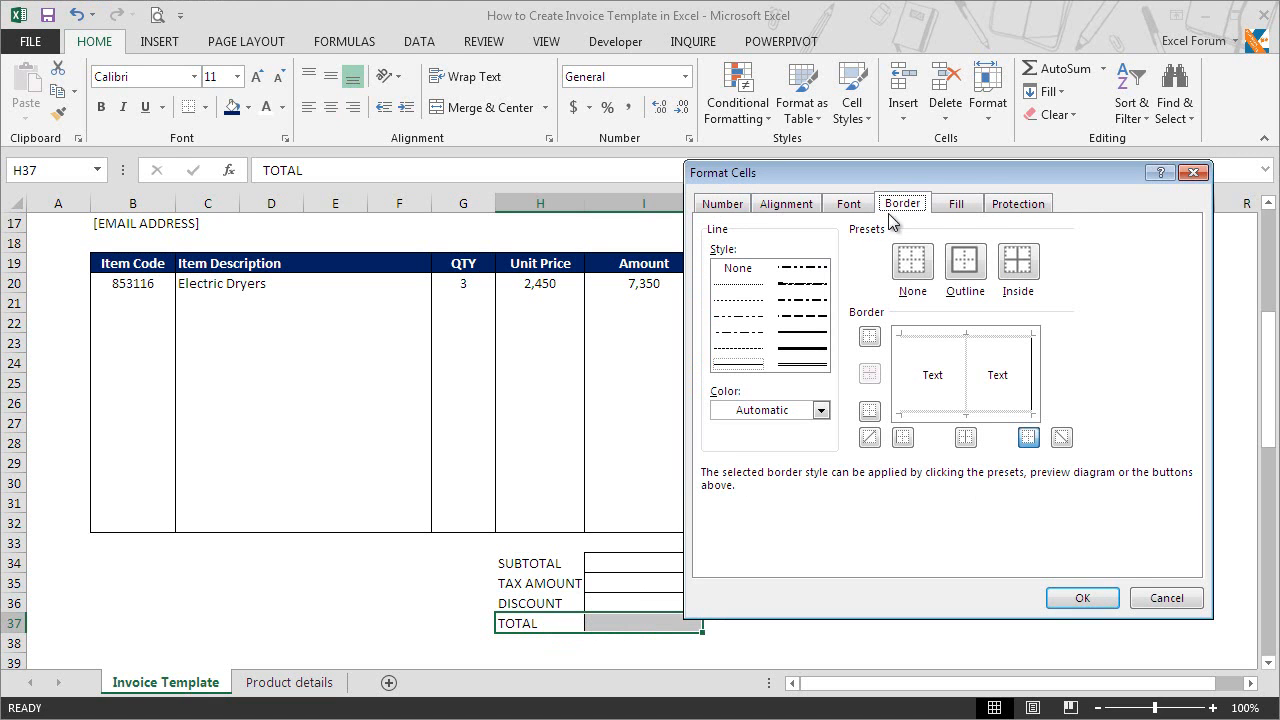
{"action": "left_click", "coordinate": [822, 365]}
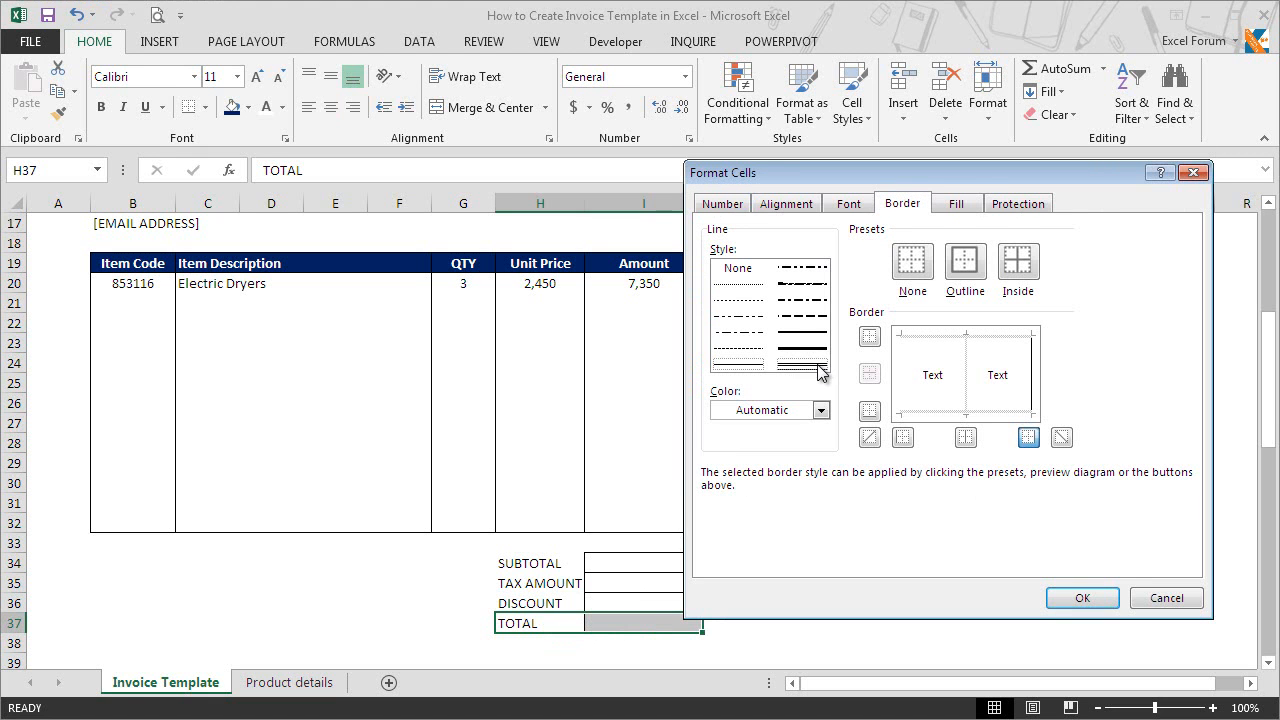
{"action": "left_click", "coordinate": [869, 340]}
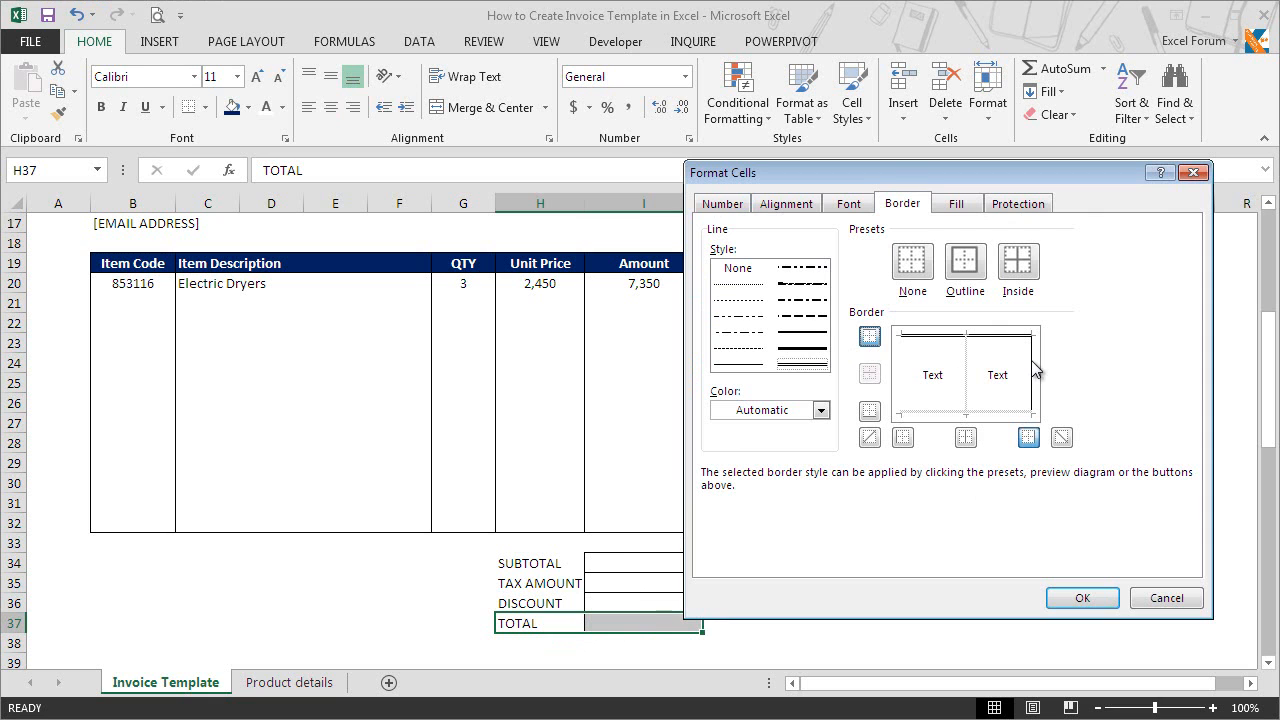
{"action": "left_click", "coordinate": [1078, 598]}
{"action": "left_click", "coordinate": [101, 108]}
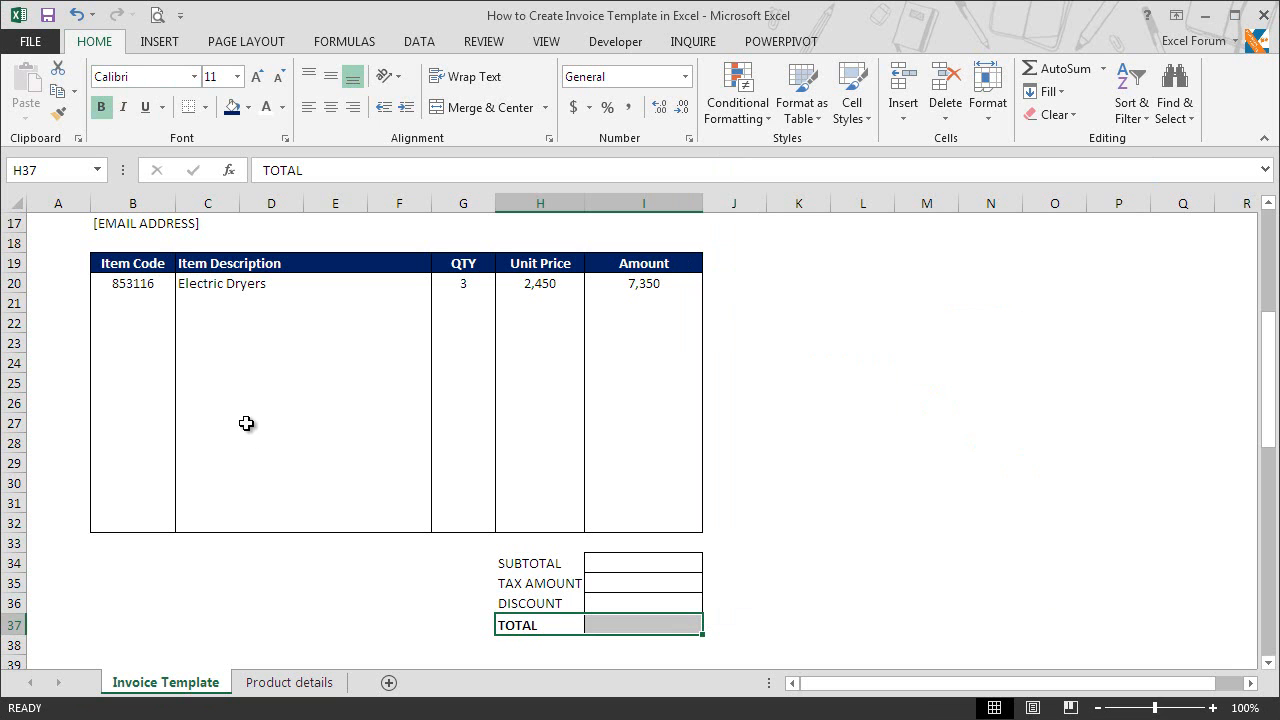
Enter the subtotal formula =SUM(I20:I32) in I34 to add up the Amount column.
{"action": "left_click", "coordinate": [655, 563]}
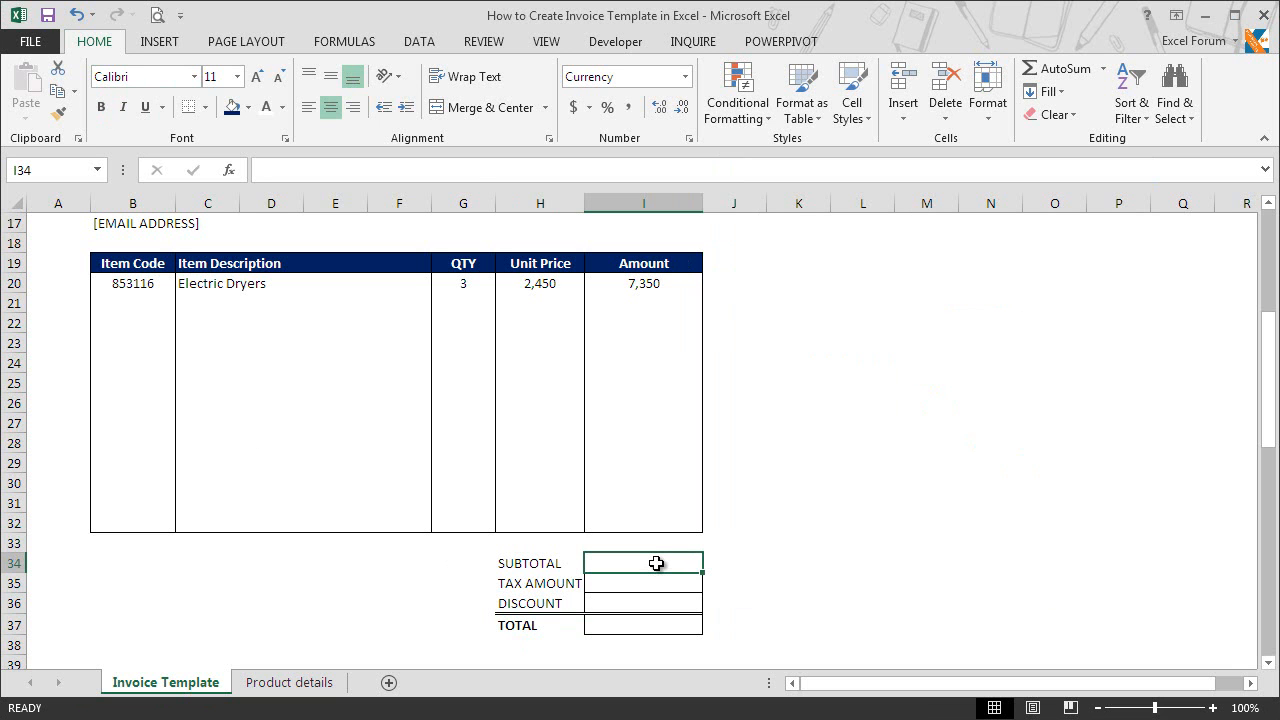
{"action": "type", "text": "=sum"}
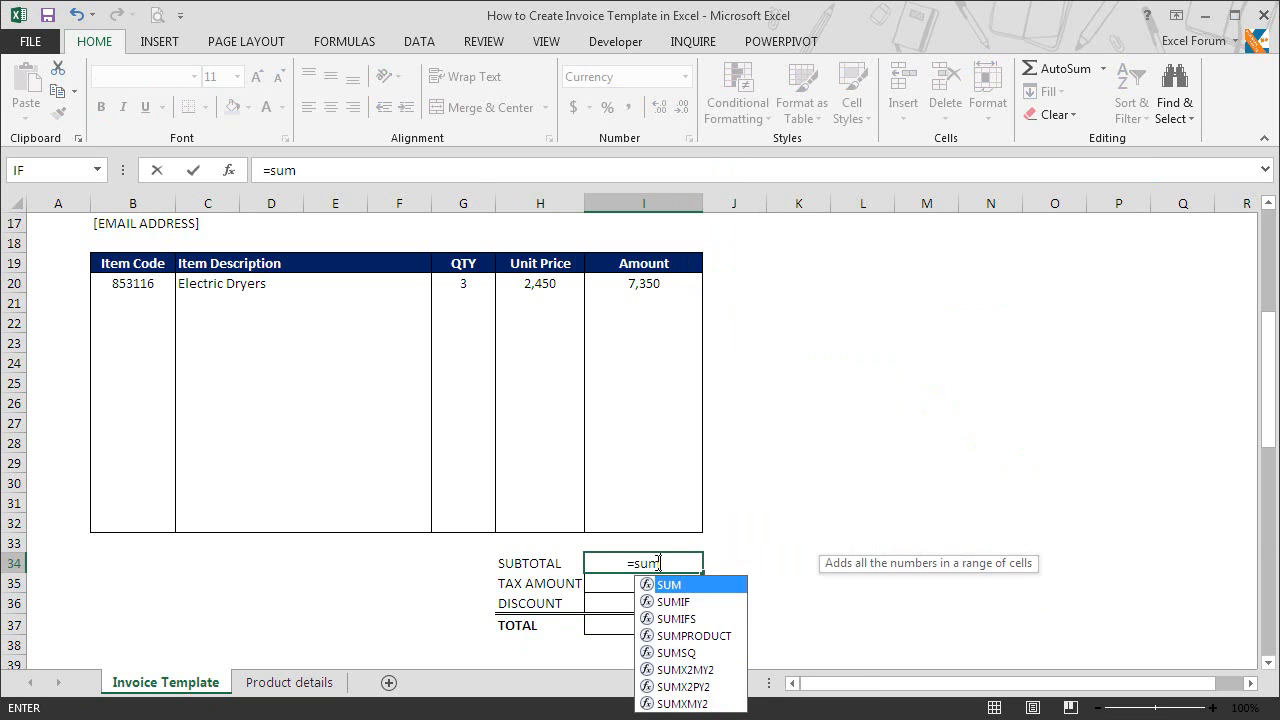
{"action": "key", "text": "Tab"}
{"action": "left_click_drag", "start_coordinate": [656, 281], "coordinate": [652, 526]}
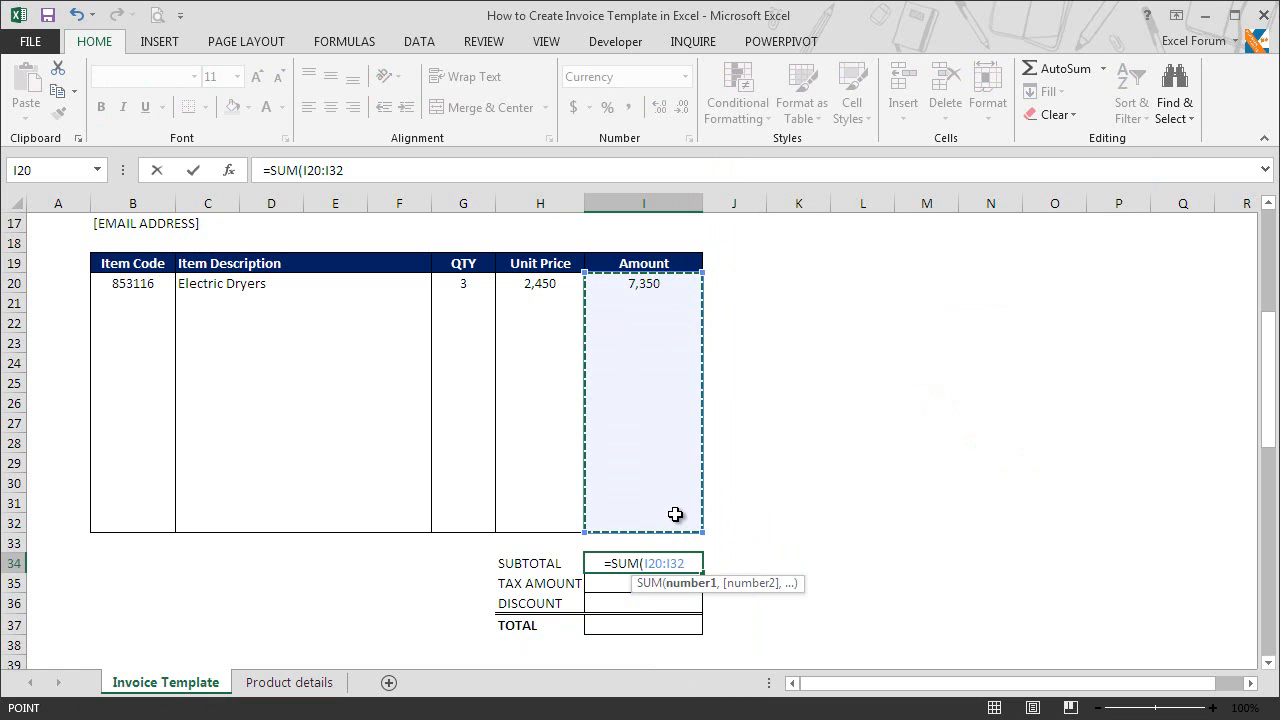
{"action": "type", "text": ")"}
{"action": "key", "text": "Return"}
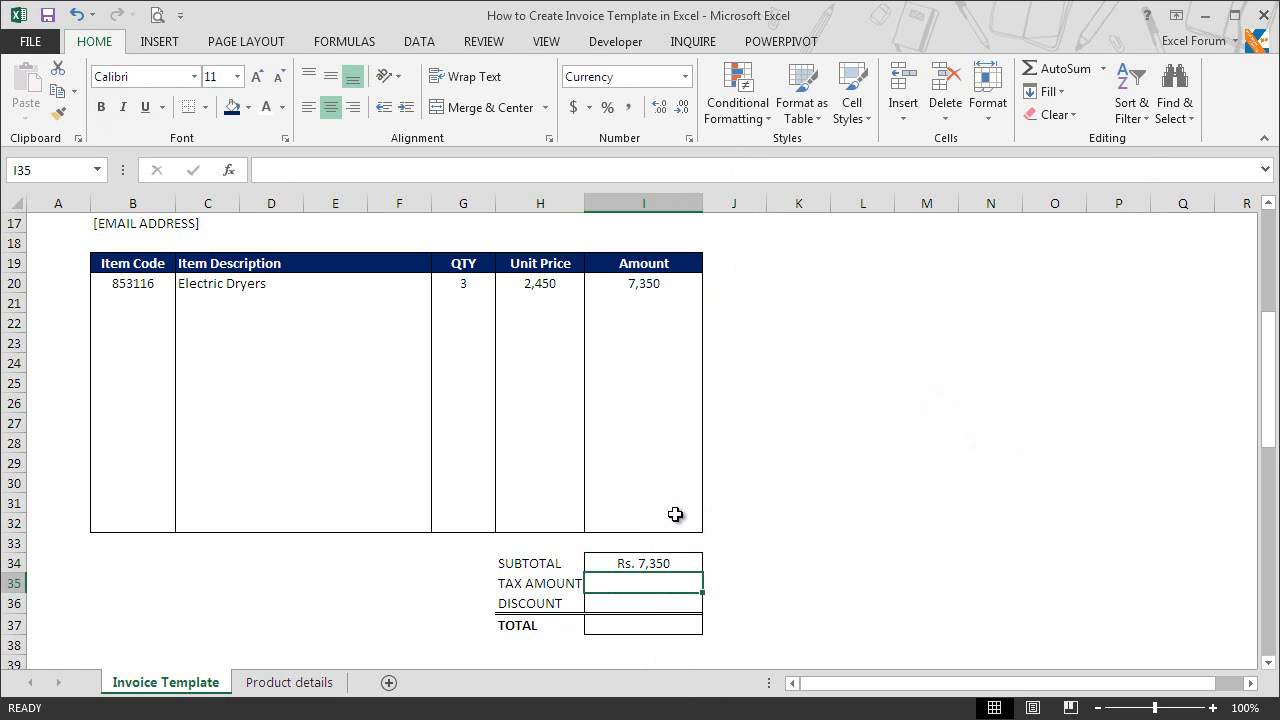
Enter the tax formula =I34*14% in I35 to calculate 14% of the subtotal.
{"action": "type", "text": "="}
{"action": "left_click", "coordinate": [671, 566]}
{"action": "type", "text": "*14%"}
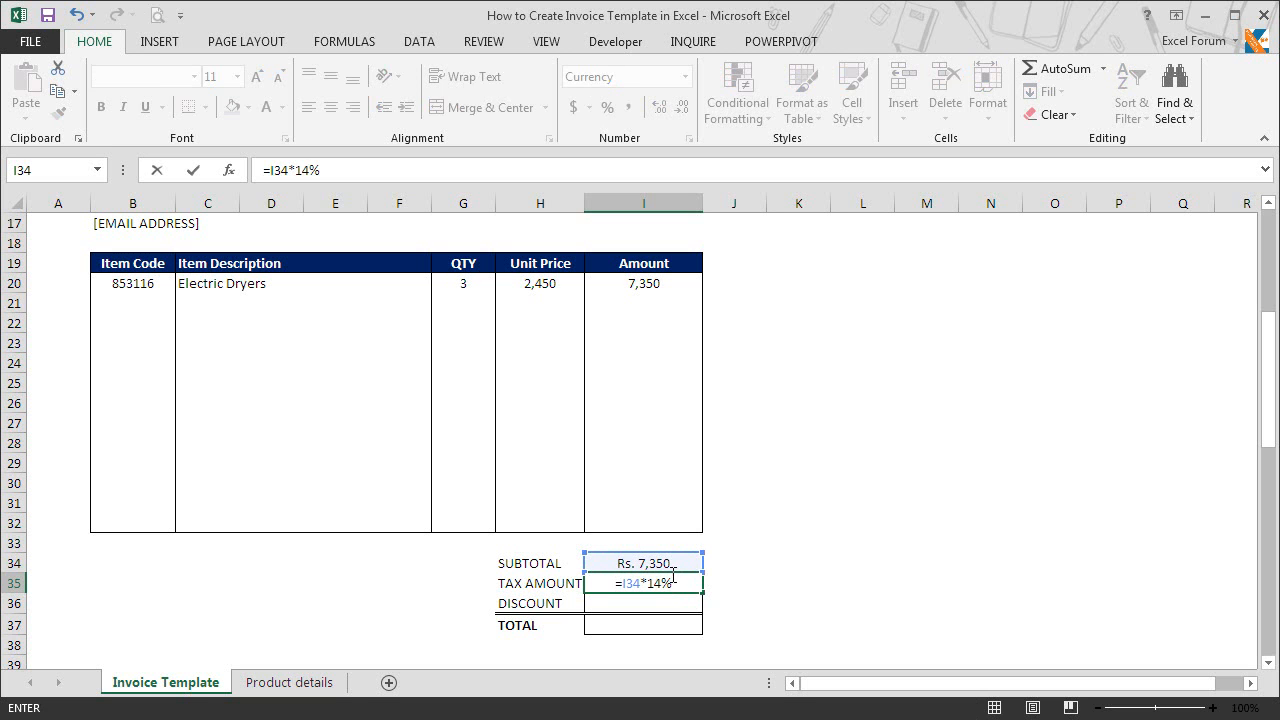
{"action": "key", "text": "Return"}
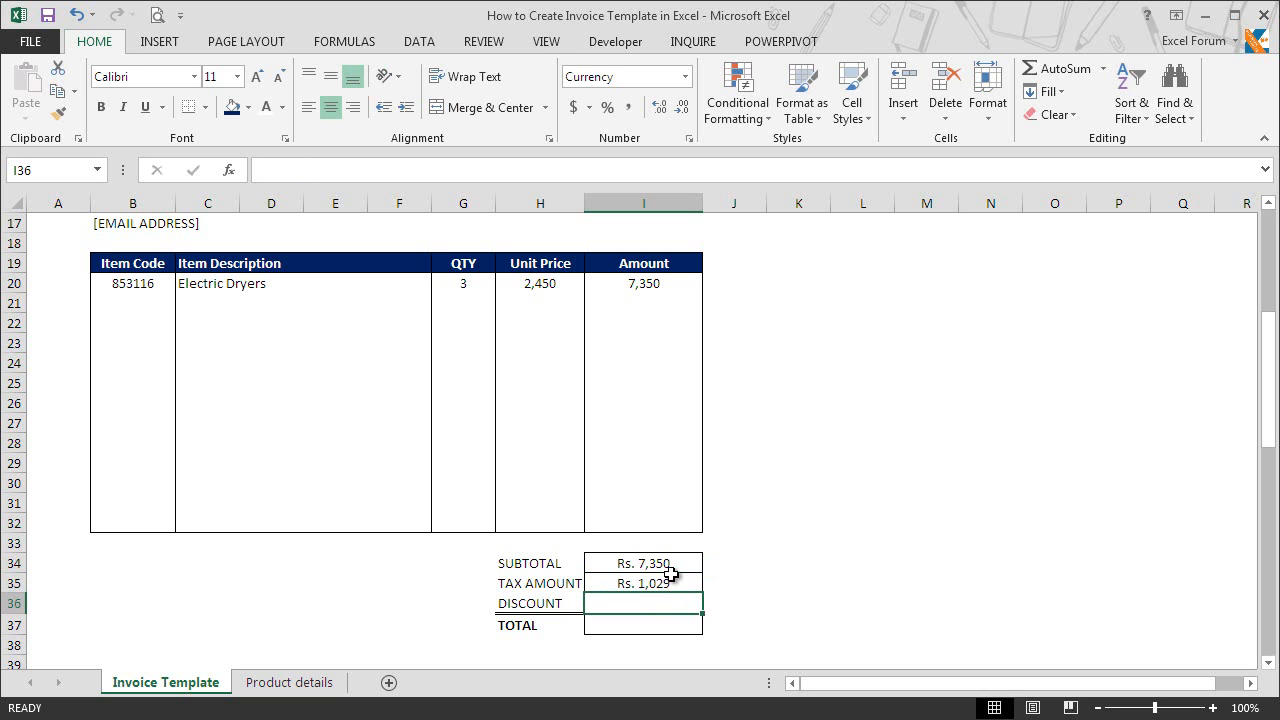
Enter the total formula =SUM(I34:I35)-I36 in I37 to add subtotal and tax and subtract the discount.
{"action": "left_click", "coordinate": [679, 627]}
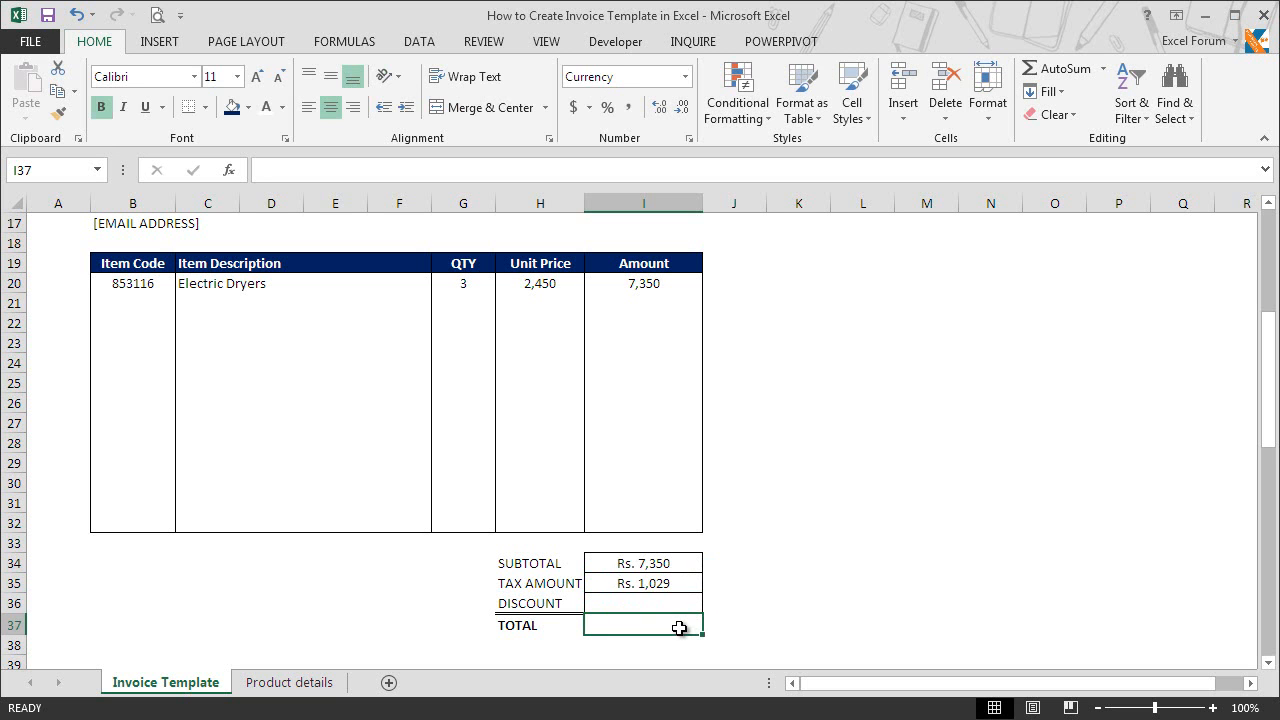
{"action": "type", "text": "=sum"}
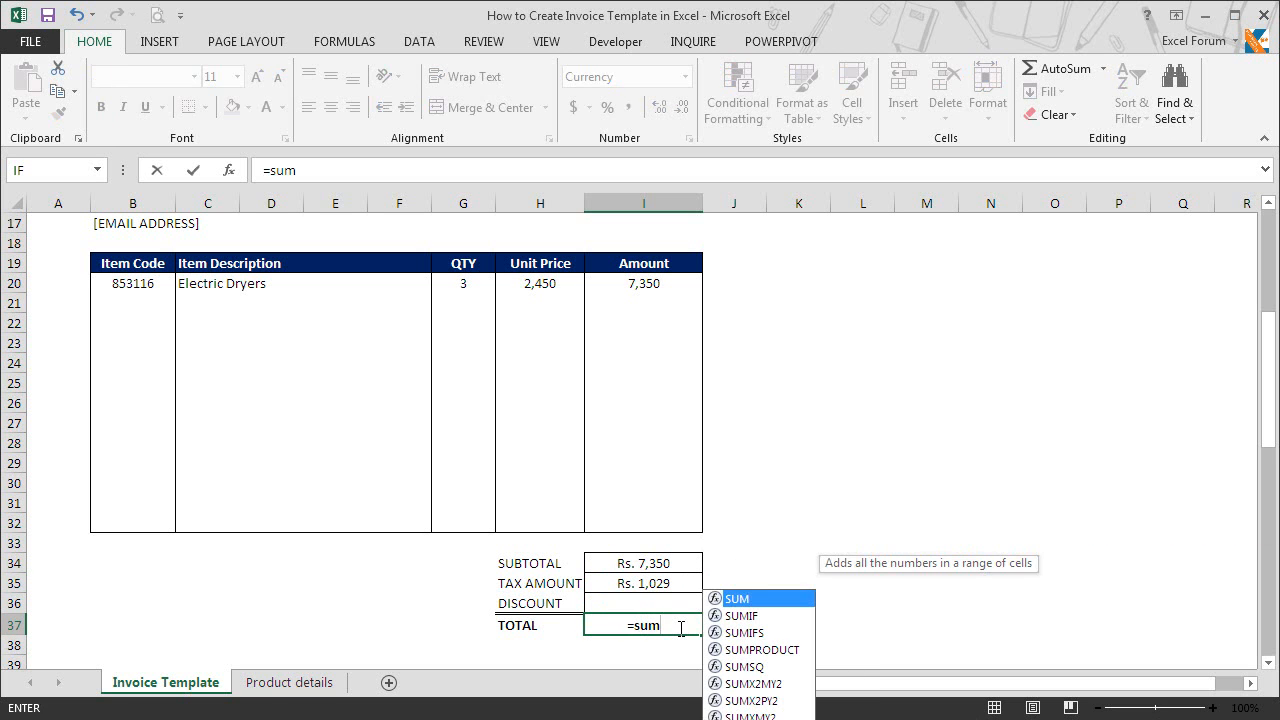
{"action": "key", "text": "Tab"}
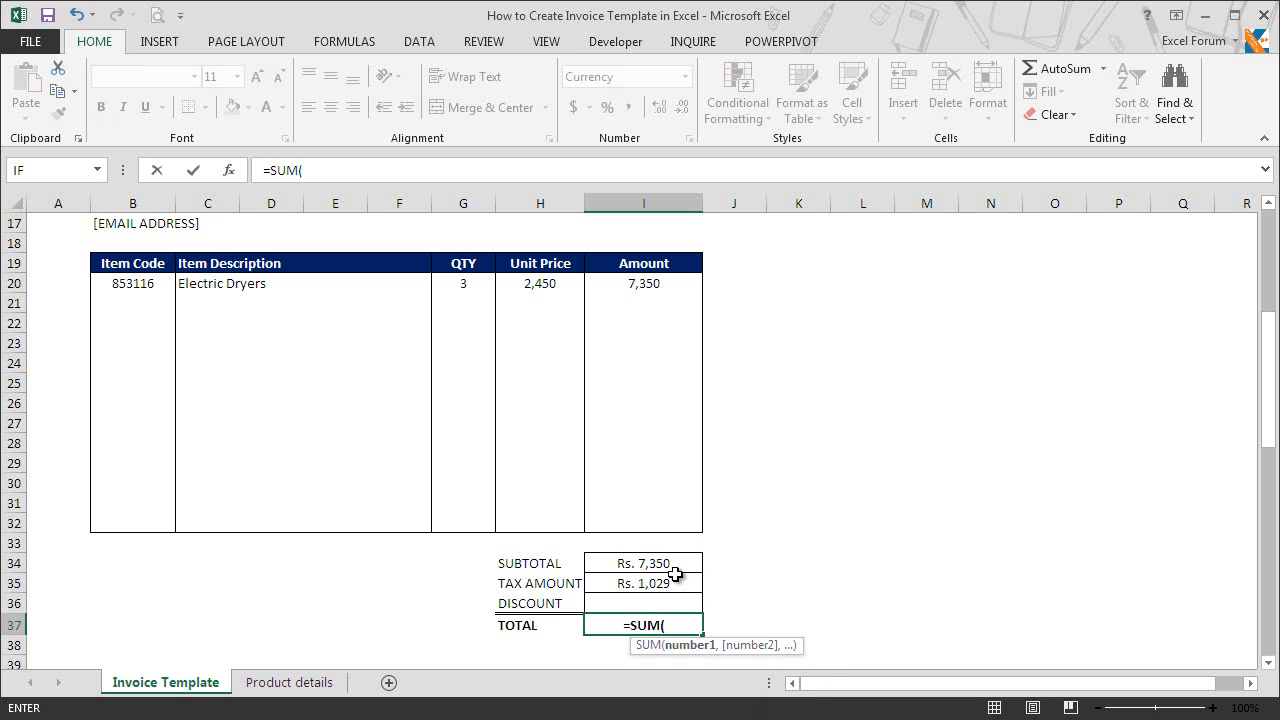
{"action": "left_click_drag", "start_coordinate": [667, 562], "coordinate": [671, 580]}
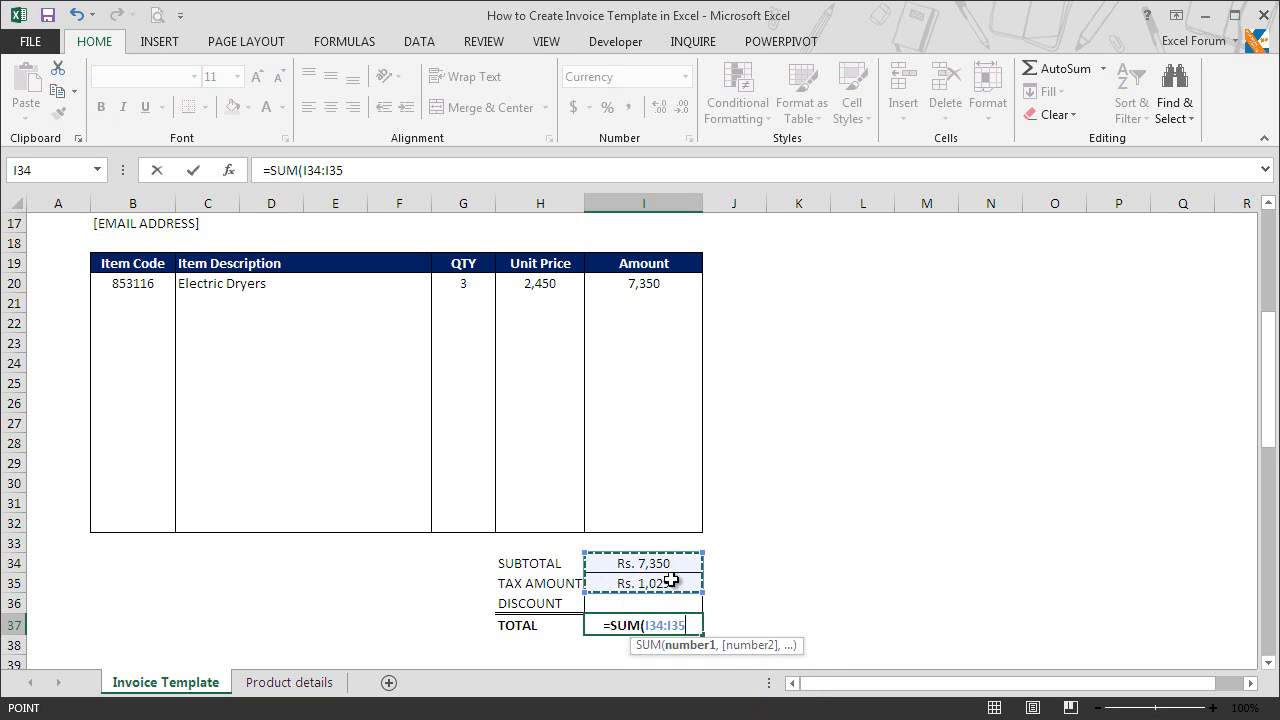
{"action": "type", "text": ")-"}
{"action": "left_click", "coordinate": [668, 602]}
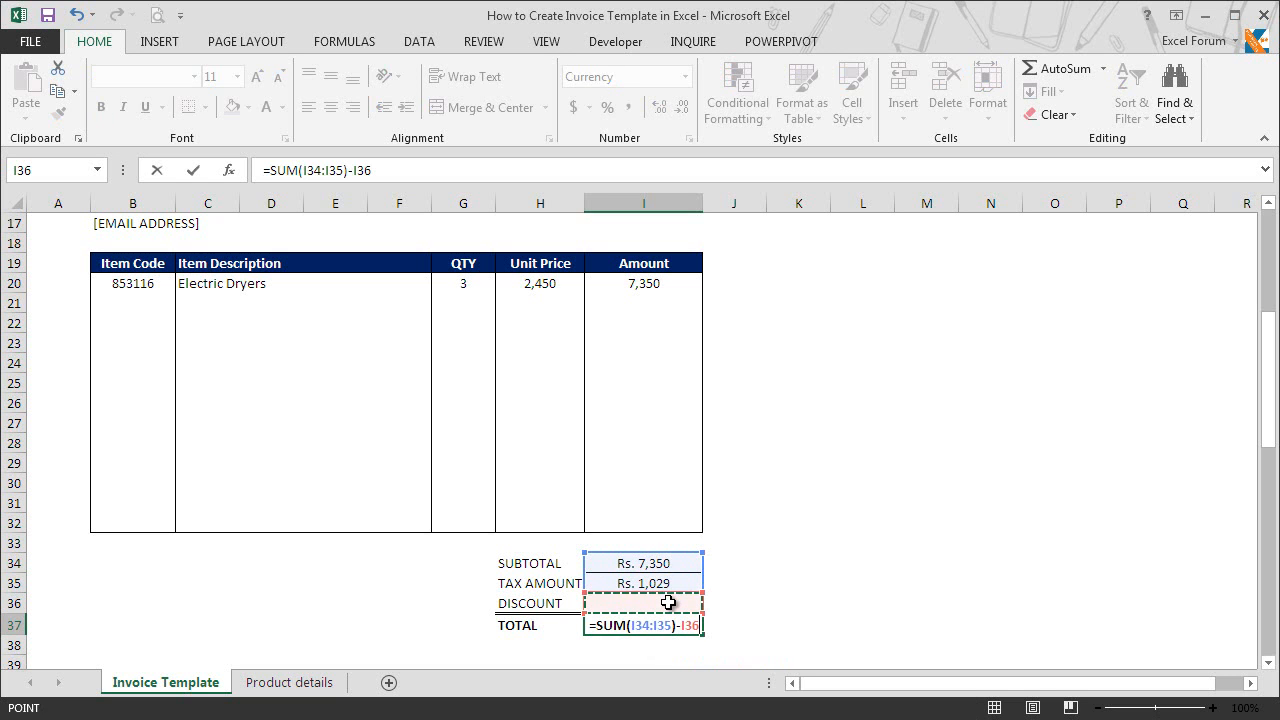
{"action": "key", "text": "Return"}
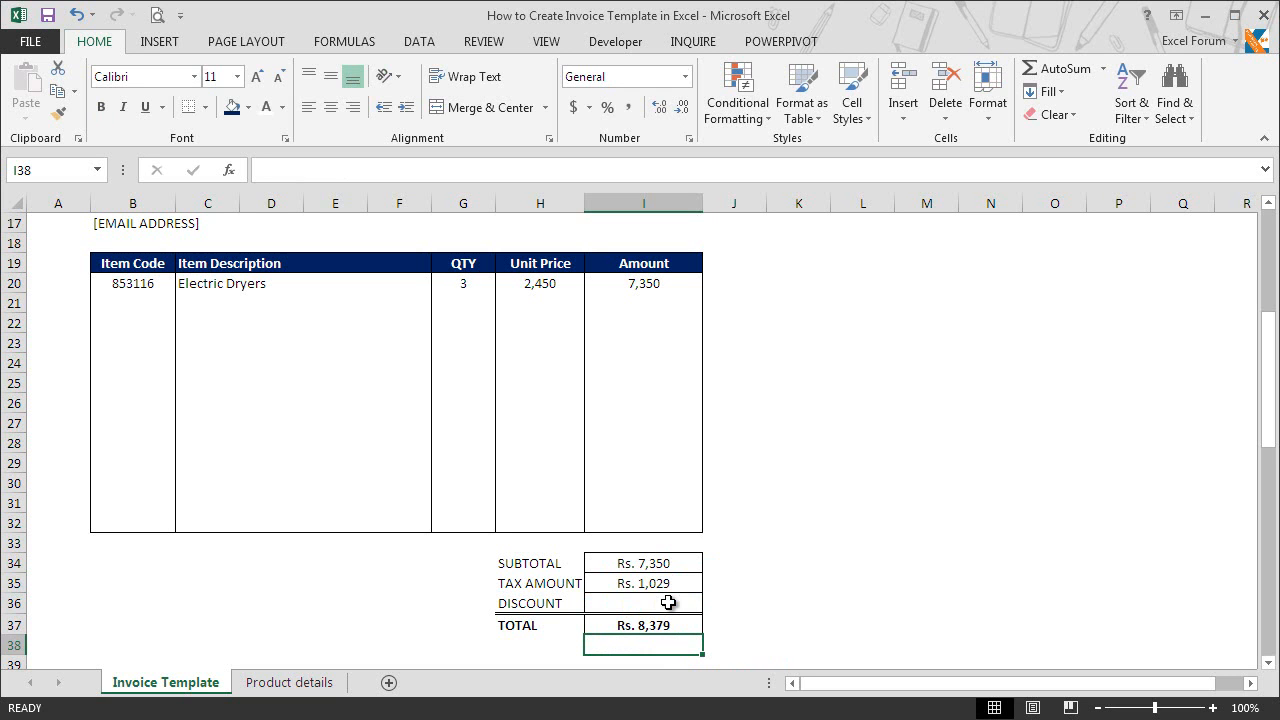
Enter the heading "Special Notes and Instructions" in B34 and put an outline border around B34:F38.
{"action": "left_click", "coordinate": [110, 563]}
{"action": "type", "text": "Spe"}
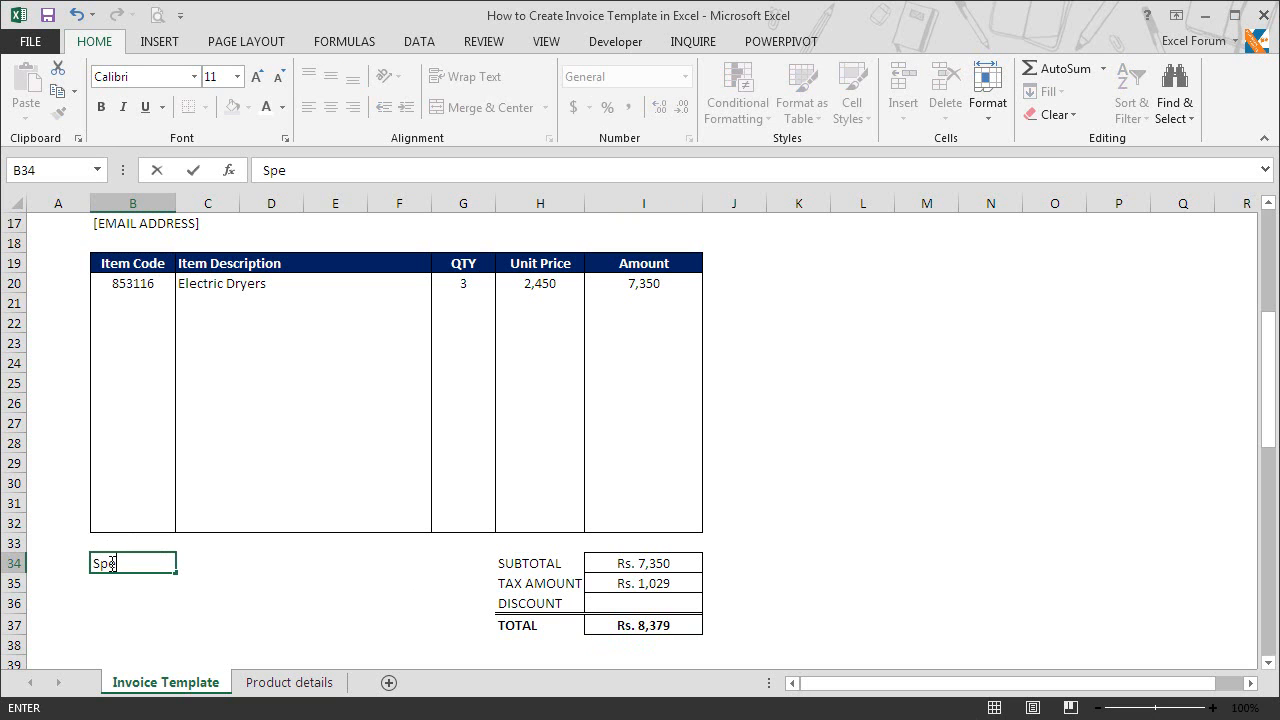
{"action": "type", "text": "cial Notes"}
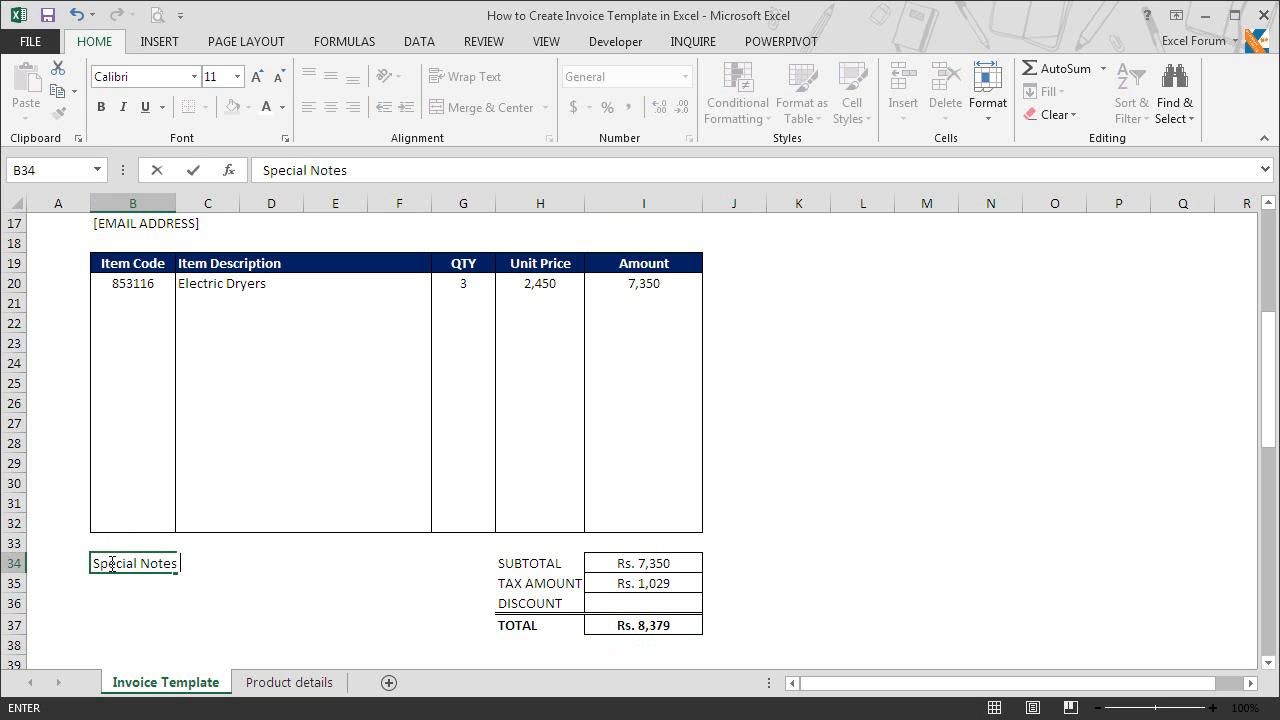
{"action": "type", "text": " and Instructions"}
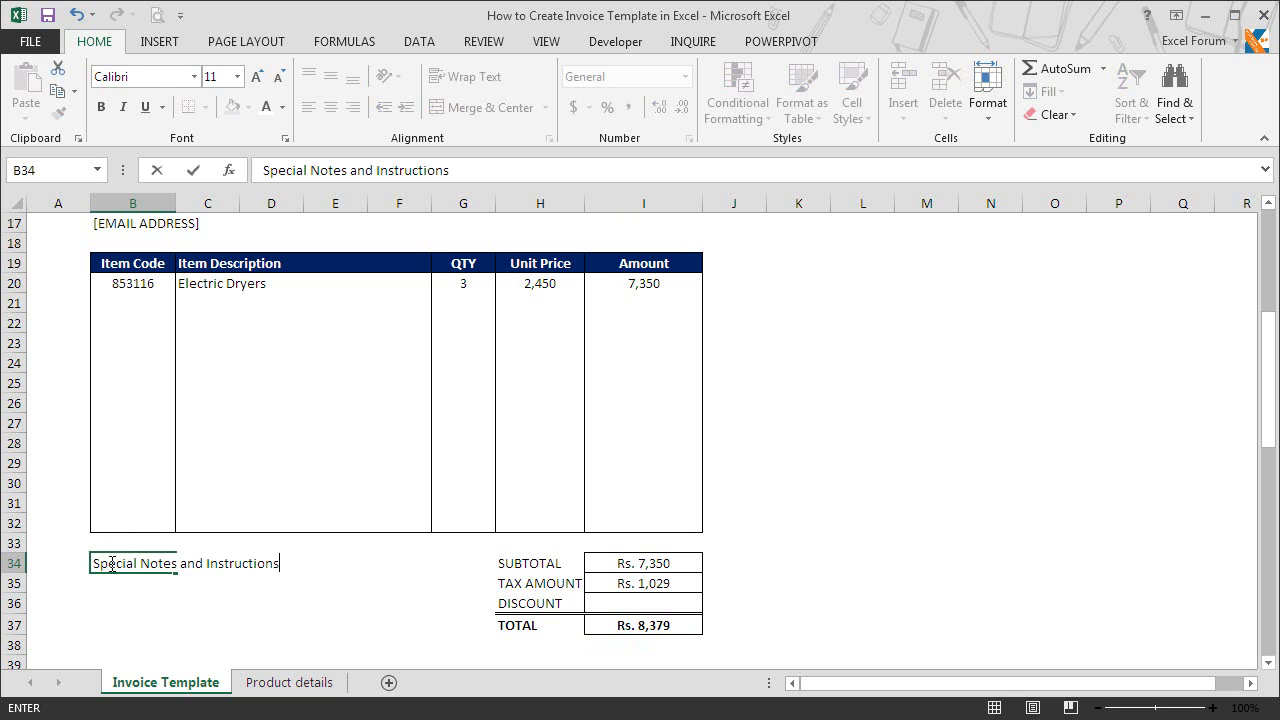
{"action": "key", "text": "Return"}
{"action": "left_click", "coordinate": [114, 563]}
{"action": "left_click_drag", "start_coordinate": [144, 565], "coordinate": [387, 647]}
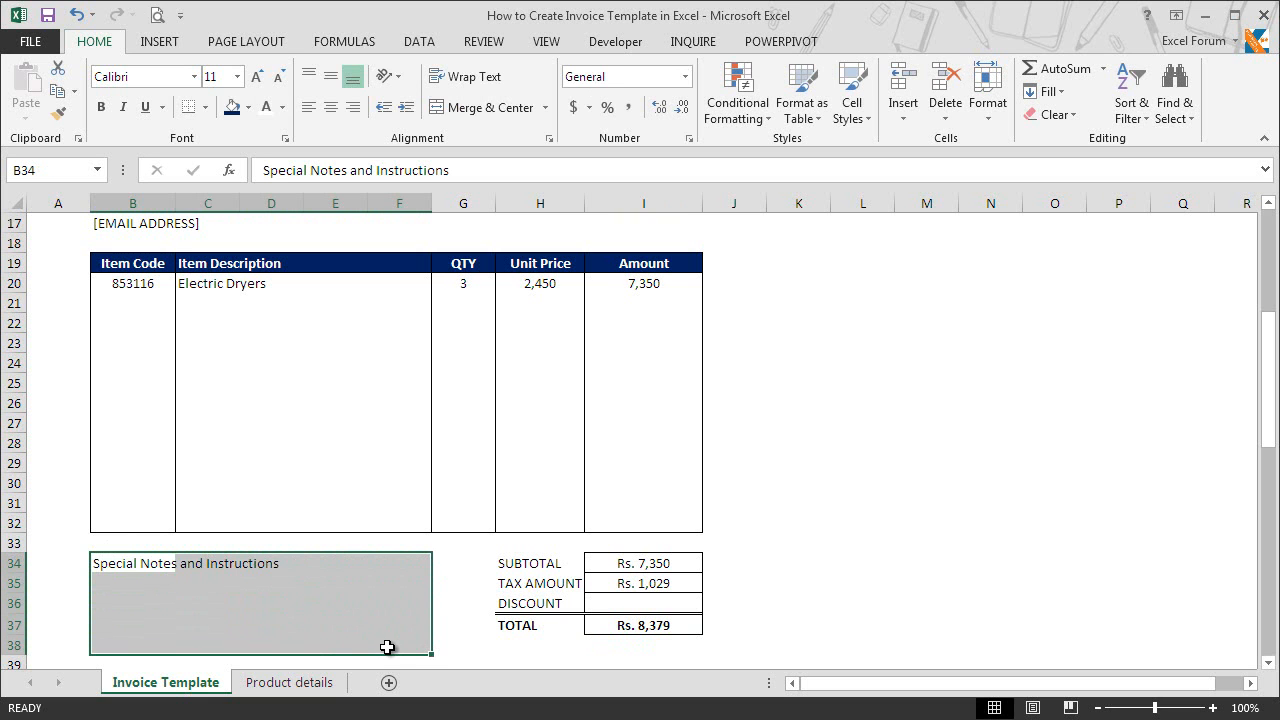
Format the notes heading row B34:F34 with dark blue fill and bold white text.
{"action": "left_click", "coordinate": [118, 566]}
{"action": "left_click_drag", "start_coordinate": [118, 566], "coordinate": [404, 567]}
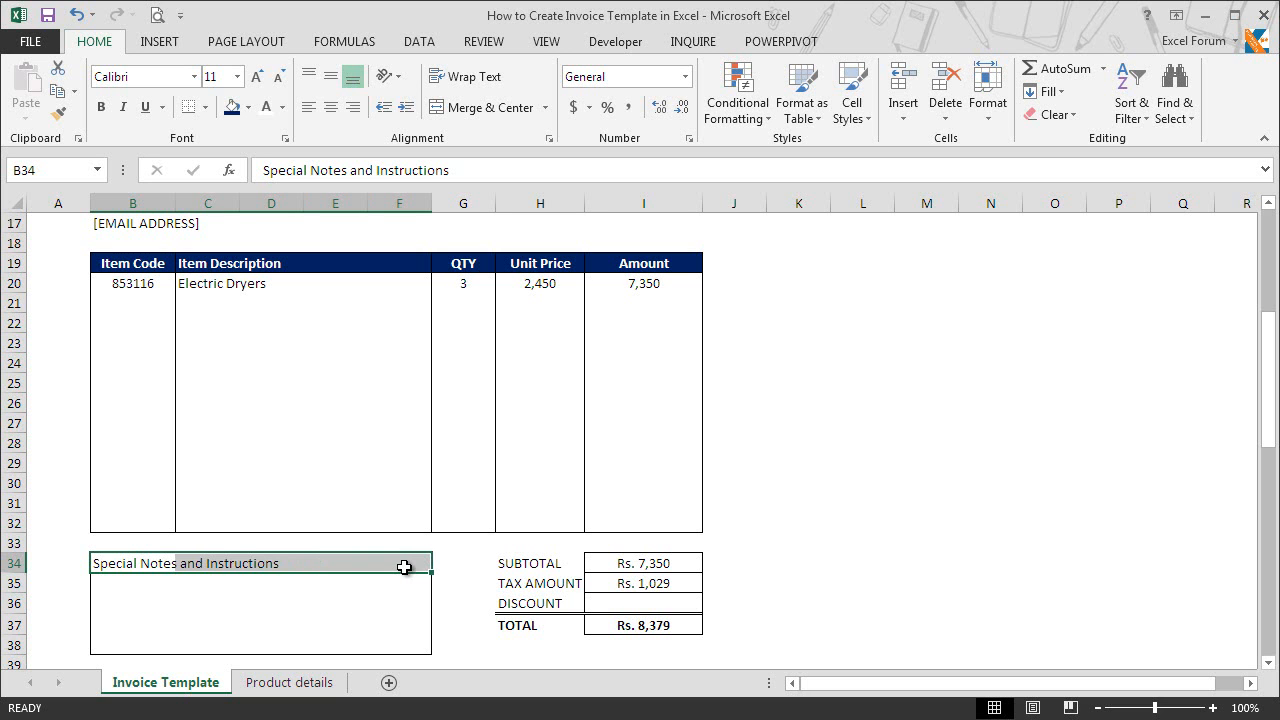
{"action": "left_click", "coordinate": [234, 110]}
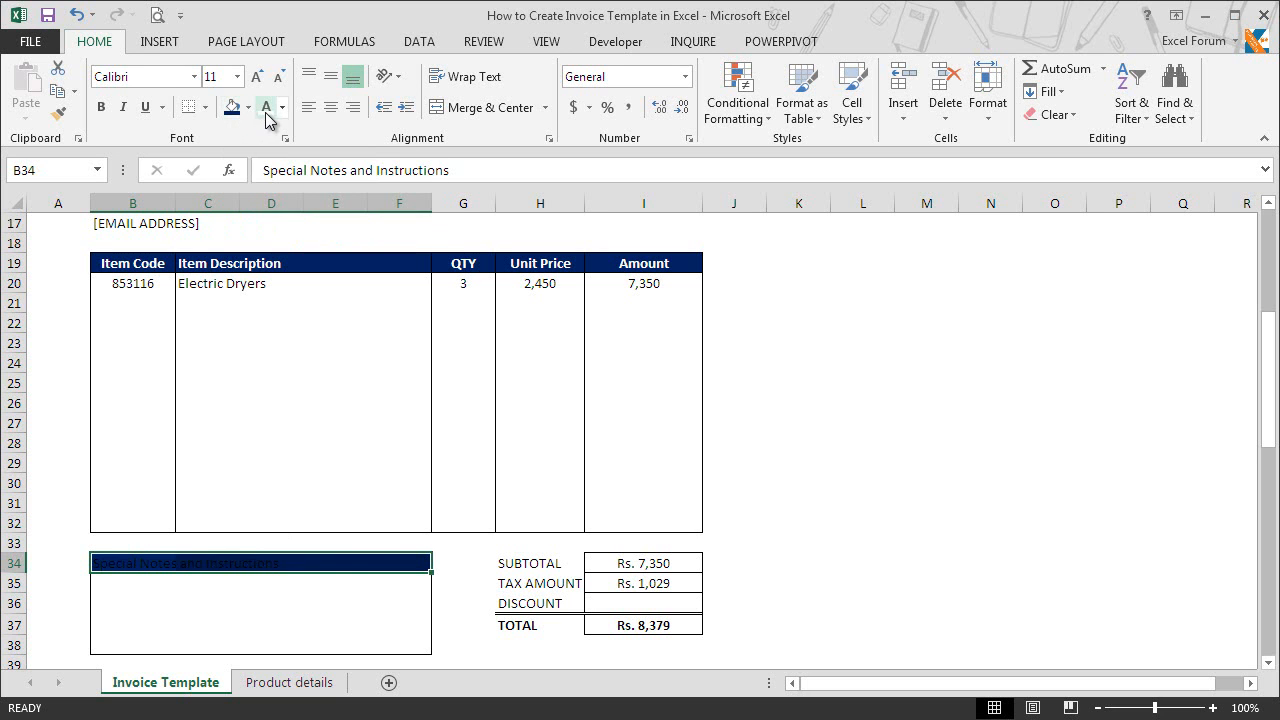
{"action": "left_click", "coordinate": [266, 110]}
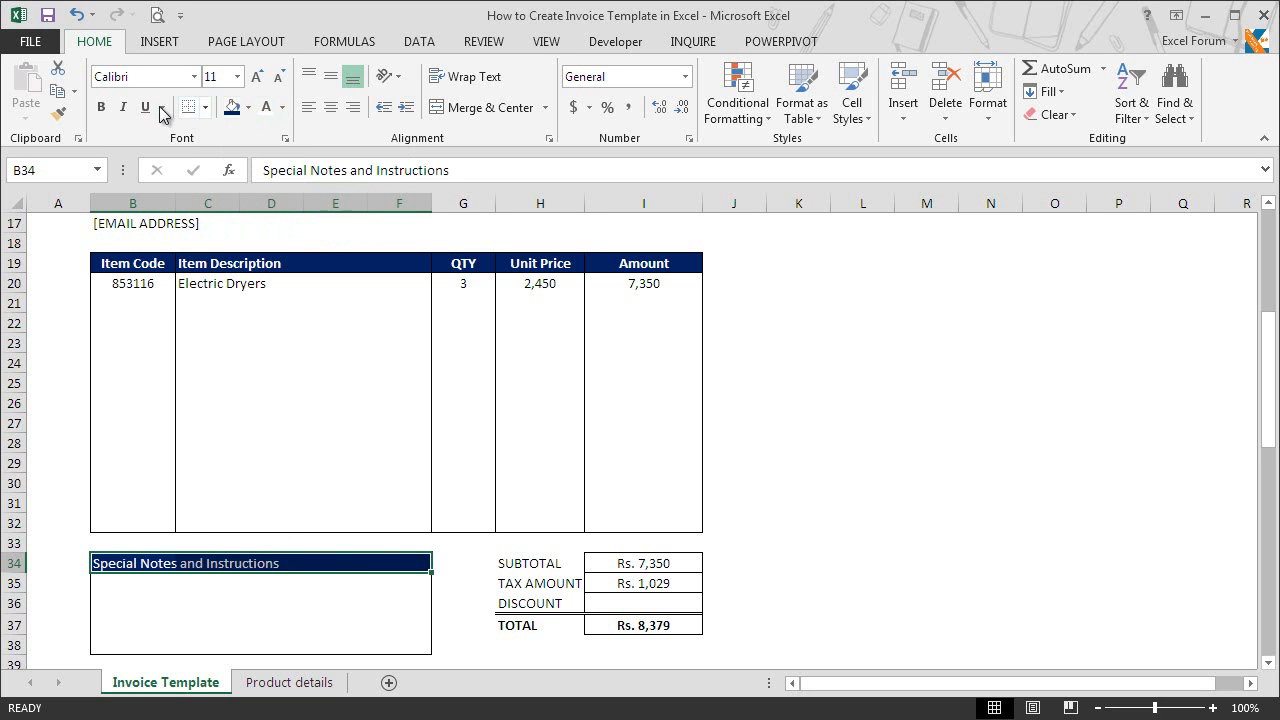
{"action": "left_click", "coordinate": [101, 108]}
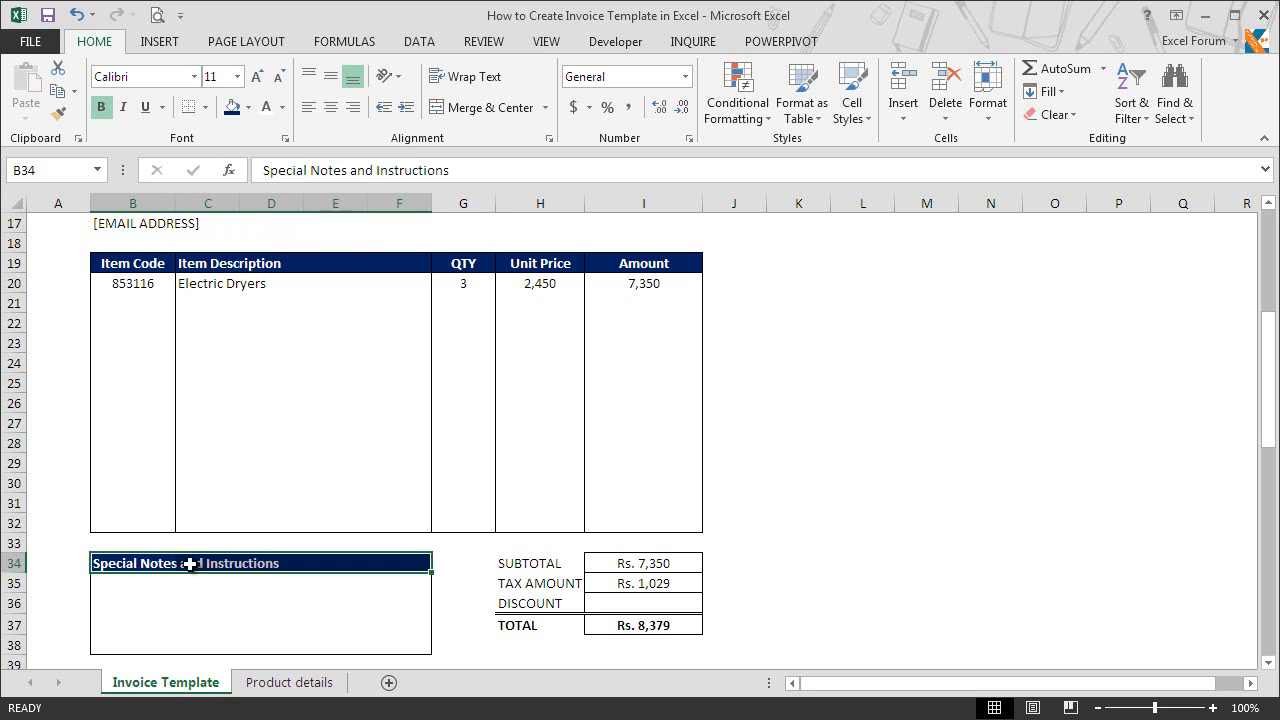
Enter the first note "1. Payment terms are 20 days from date of invoice" in B35.
{"action": "left_click", "coordinate": [142, 584]}
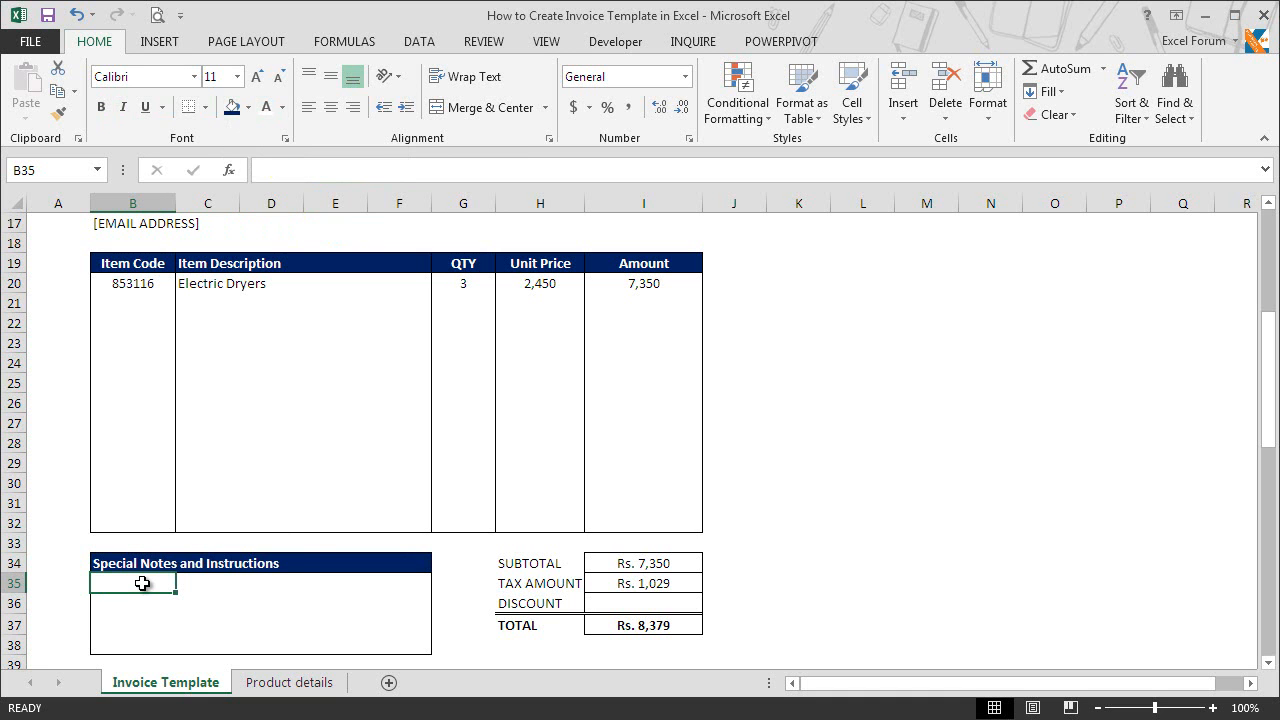
{"action": "type", "text": "1. Pa"}
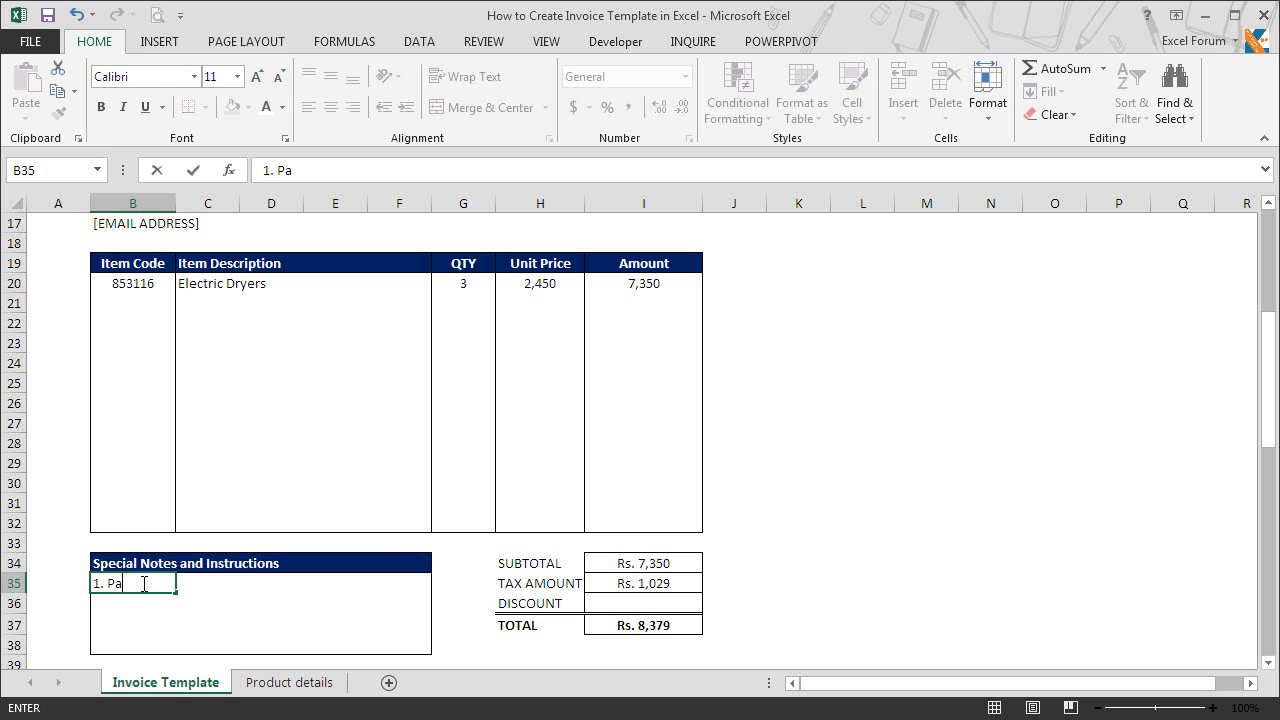
{"action": "type", "text": "yment terms are "}
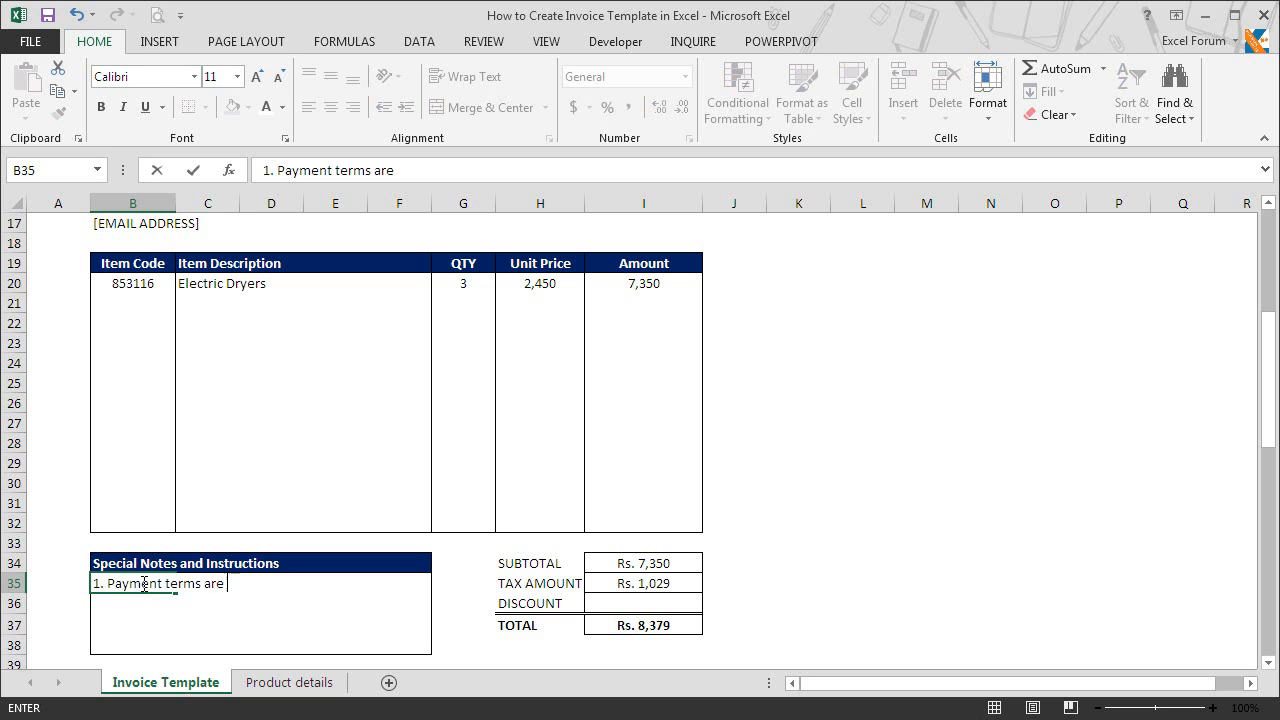
{"action": "type", "text": "20 days from "}
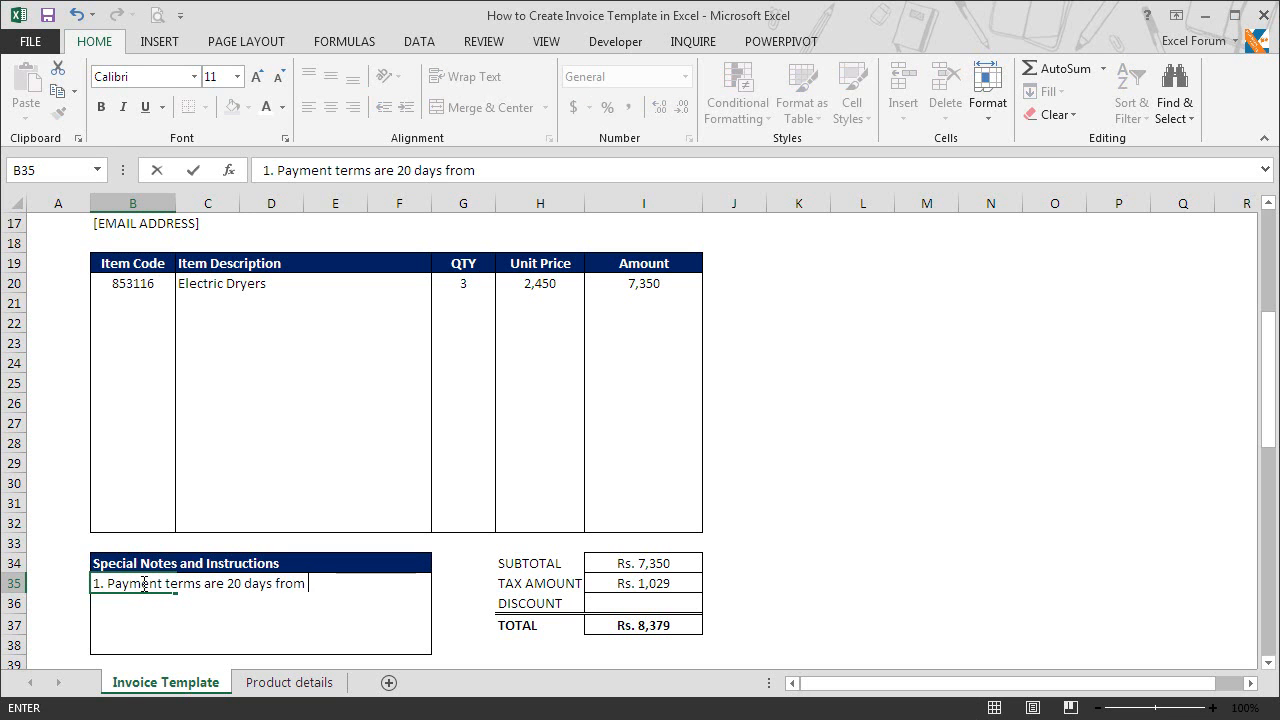
{"action": "type", "text": "date of invoice"}
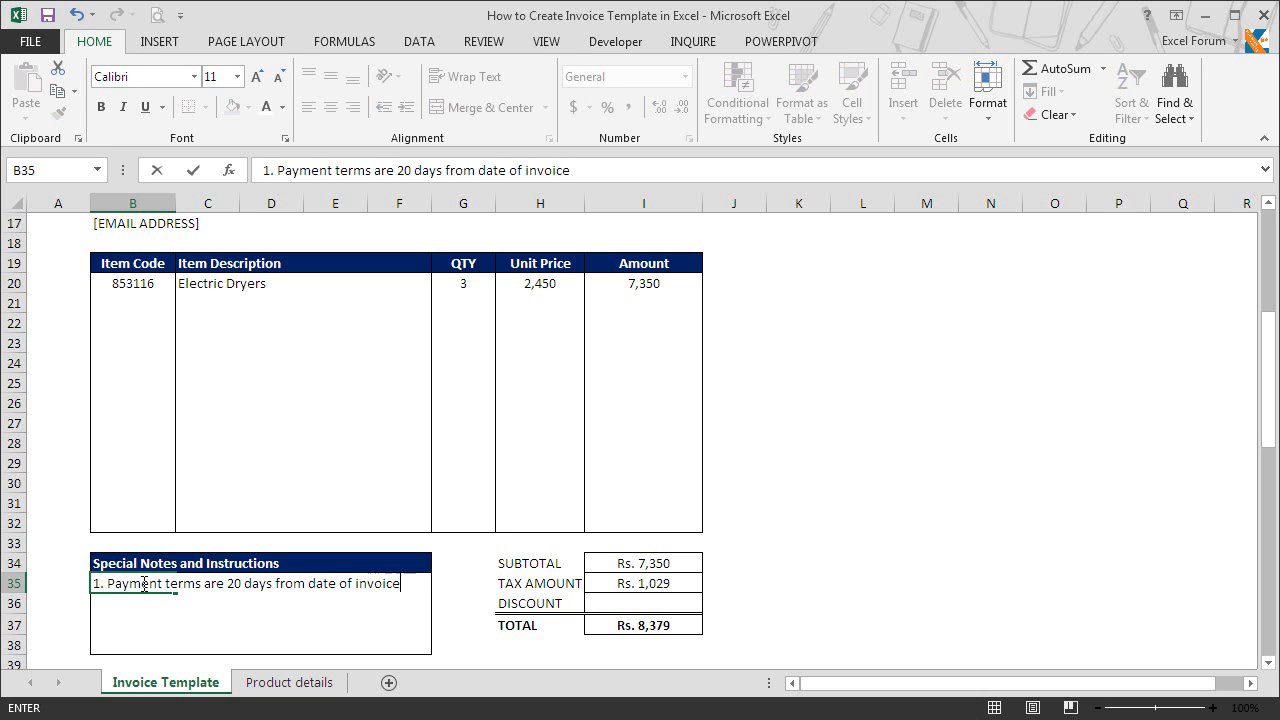
{"action": "key", "text": "Return"}
Enter the second note "2. Please include the invoice number on your cheques" in B36.
{"action": "type", "text": "2. P"}
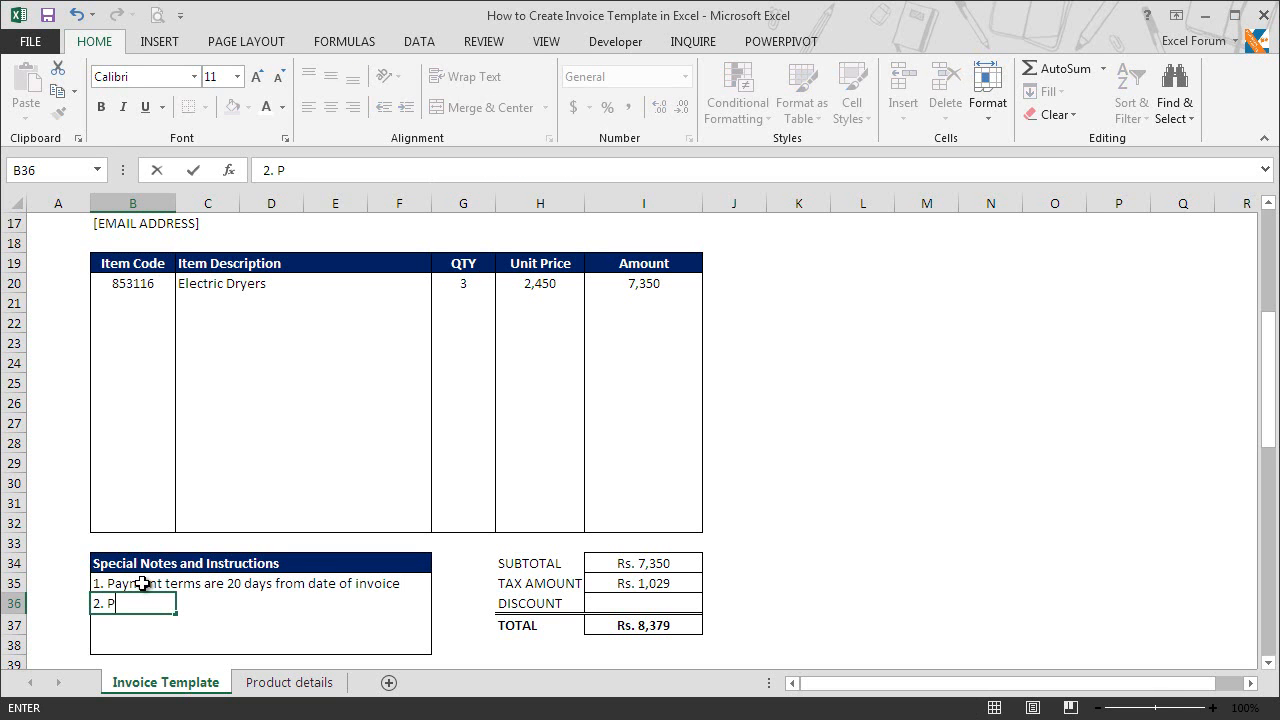
{"action": "type", "text": "lease include "}
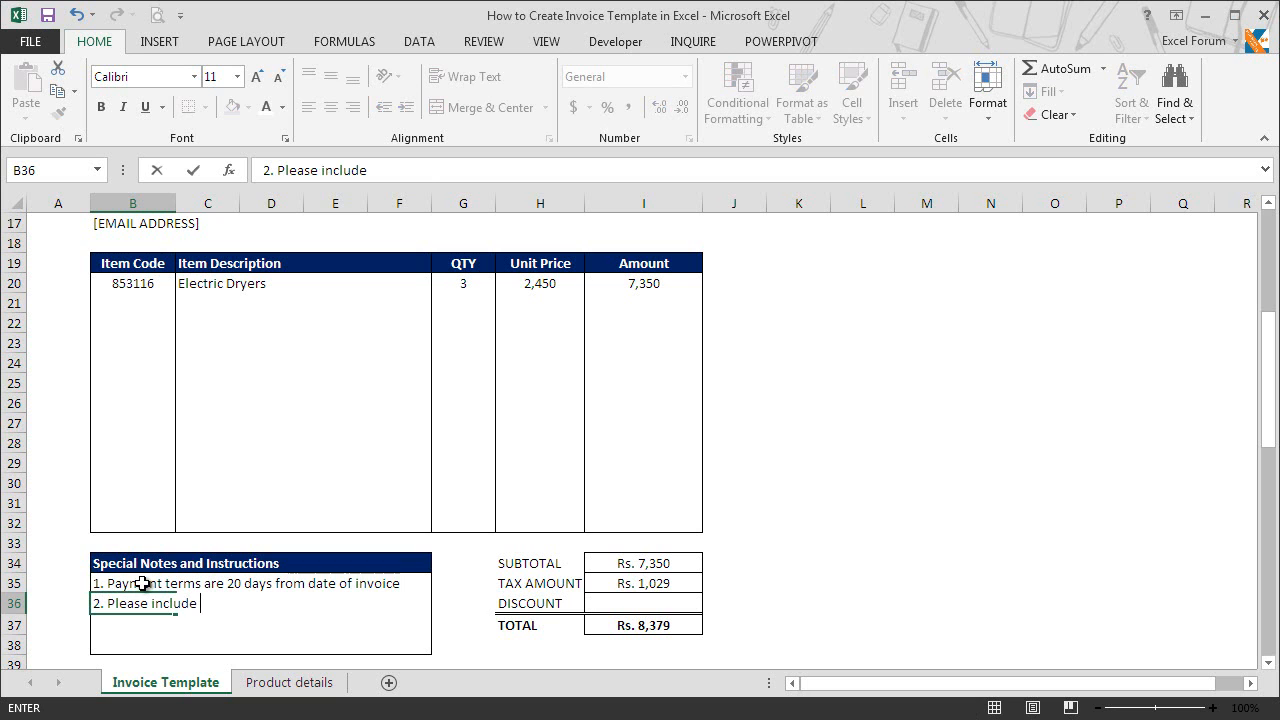
{"action": "type", "text": "the invoice numbe"}
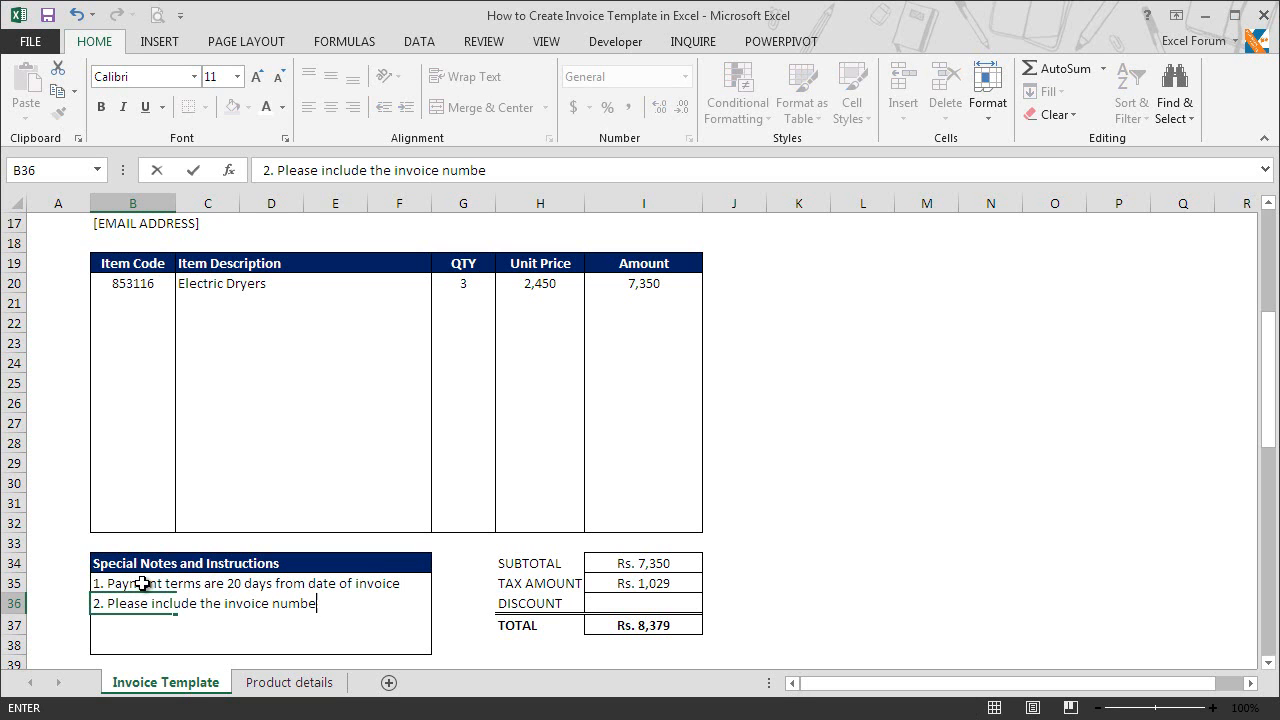
{"action": "type", "text": "r on your cheques"}
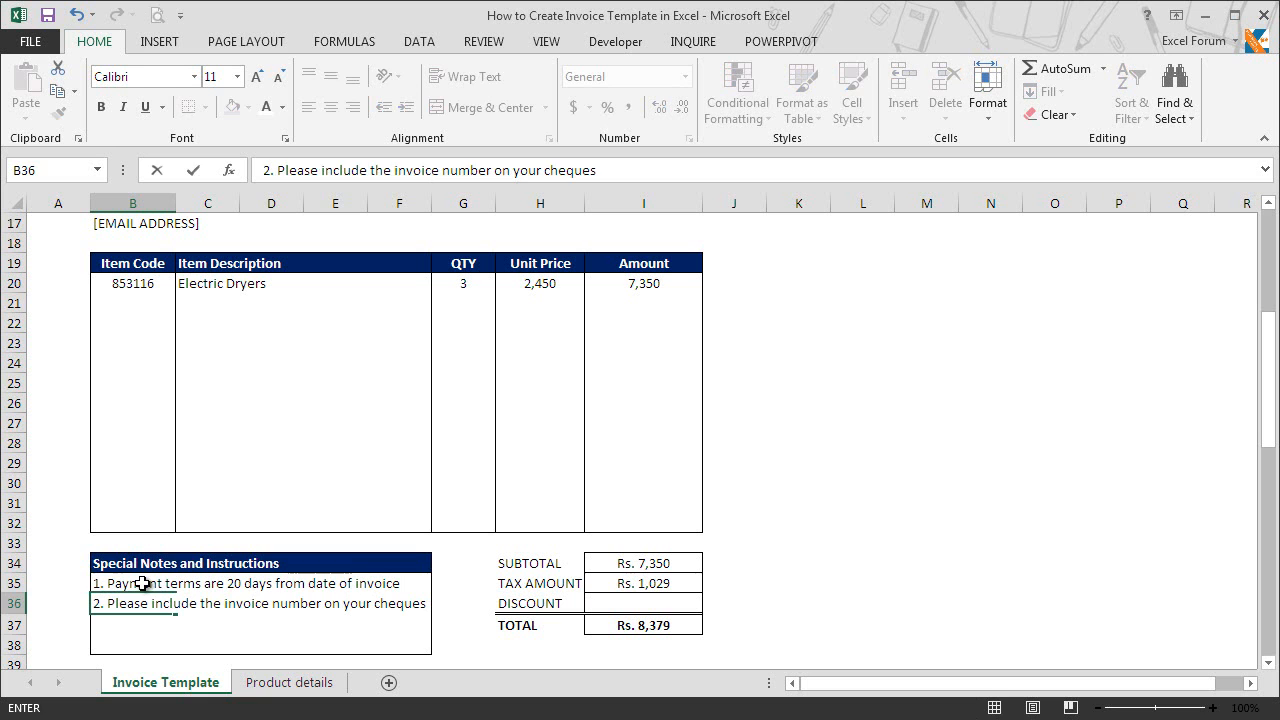
{"action": "key", "text": "Return"}
Make the notes in B35:B38 italic with font size 10.
{"action": "left_click_drag", "start_coordinate": [122, 584], "coordinate": [121, 642]}
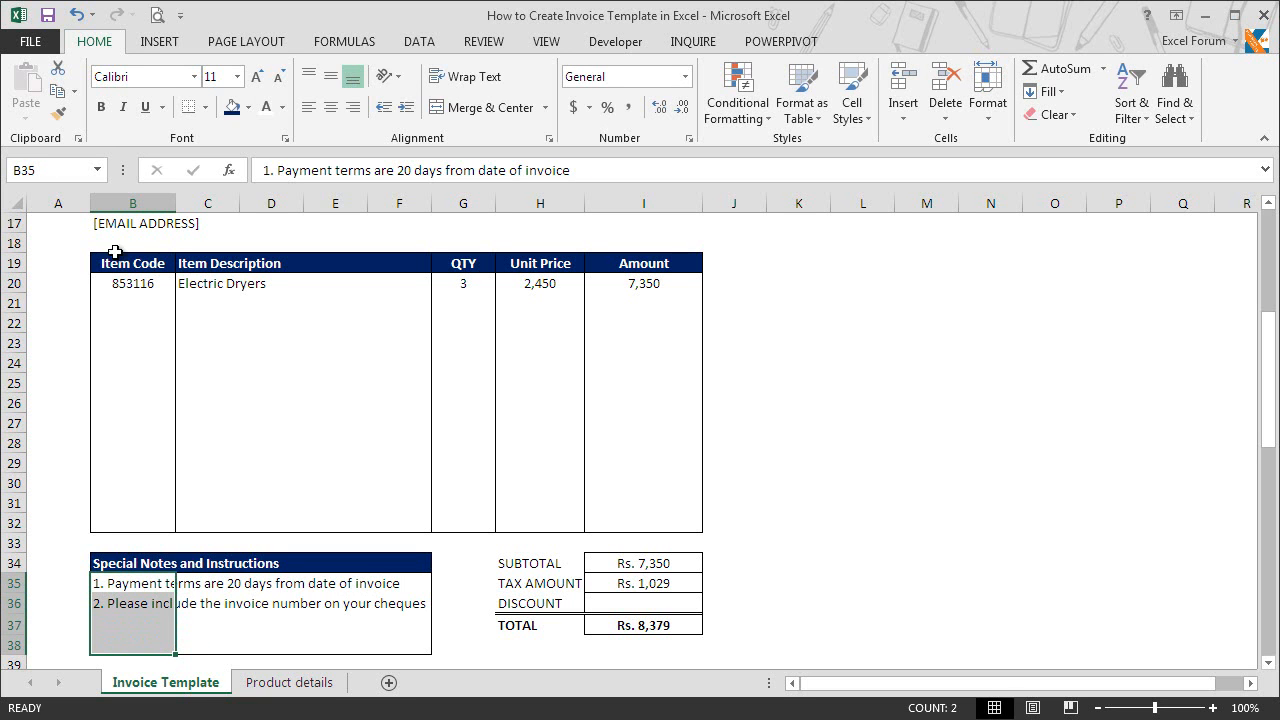
{"action": "left_click", "coordinate": [123, 107]}
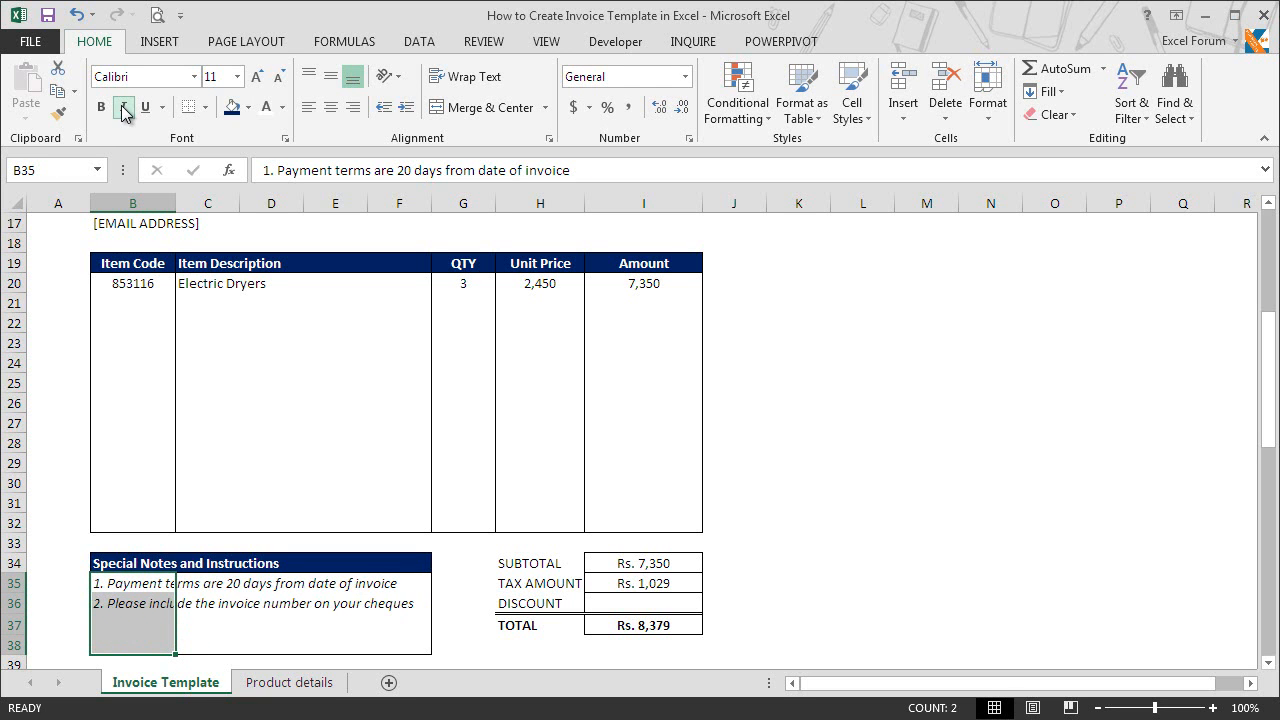
{"action": "left_click", "coordinate": [220, 80]}
{"action": "type", "text": "10"}
{"action": "key", "text": "Return"}
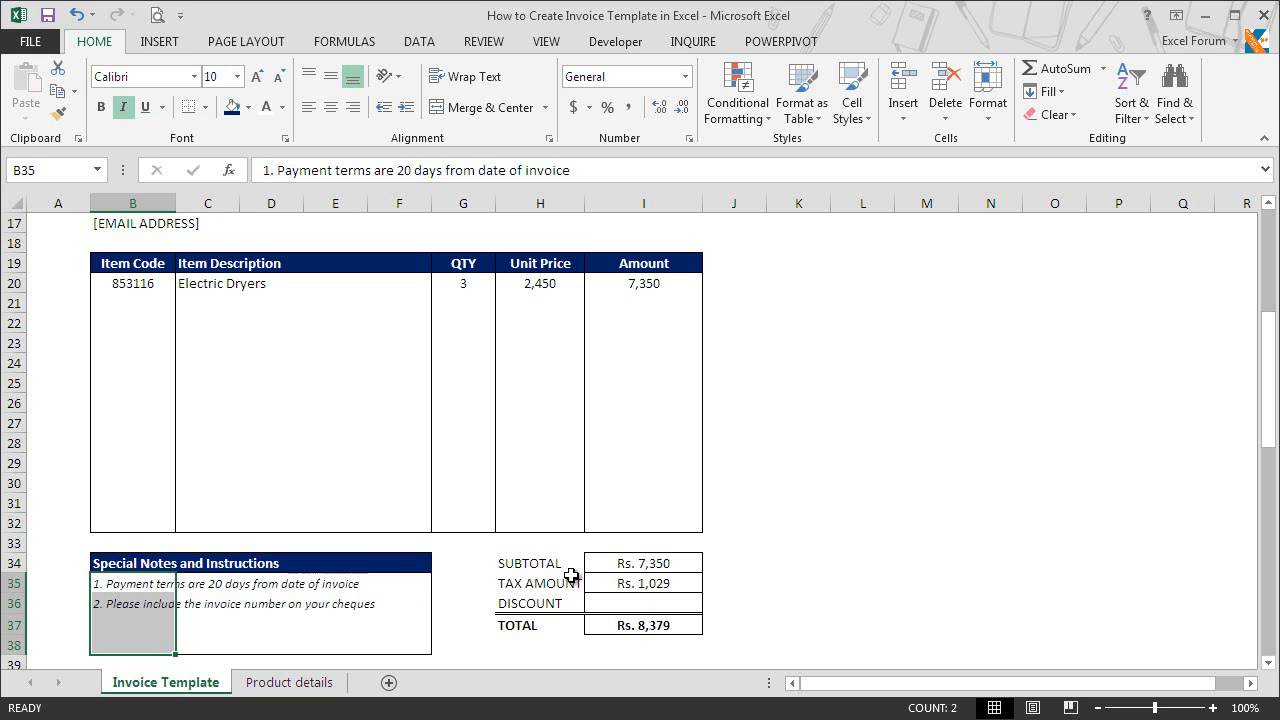
Add a thin top border to H43:I43 and set the horizontal alignment to Center Across Selection.
{"action": "left_click_drag", "start_coordinate": [1269, 663], "coordinate": [1269, 663]}
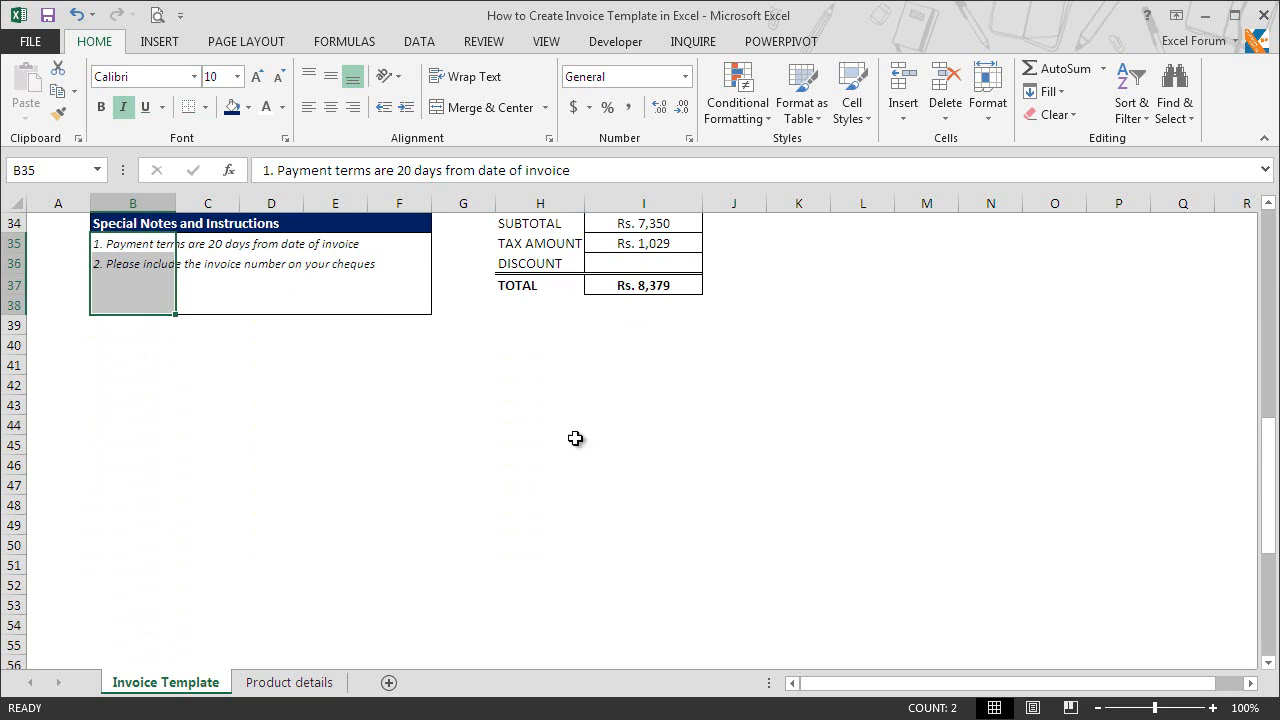
{"action": "left_click", "coordinate": [535, 421]}
{"action": "key", "text": "Up"}
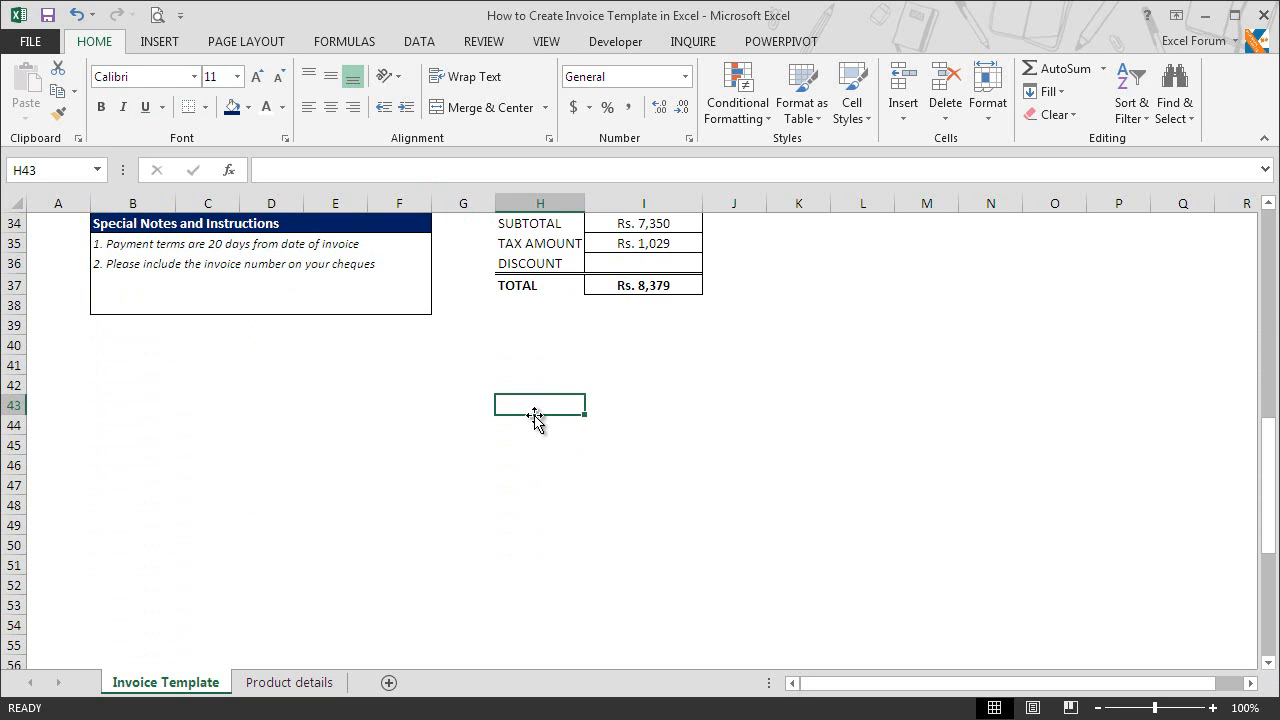
{"action": "key", "text": "shift+Right"}
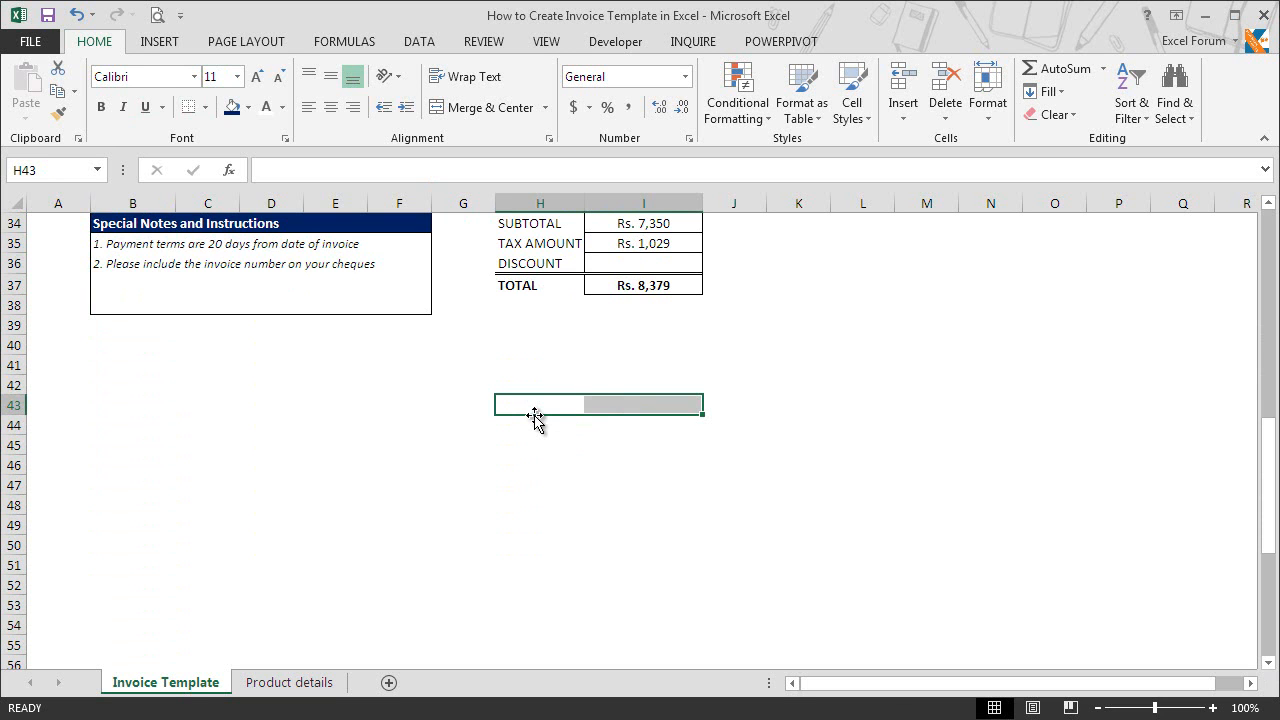
{"action": "key", "text": "ctrl+1"}
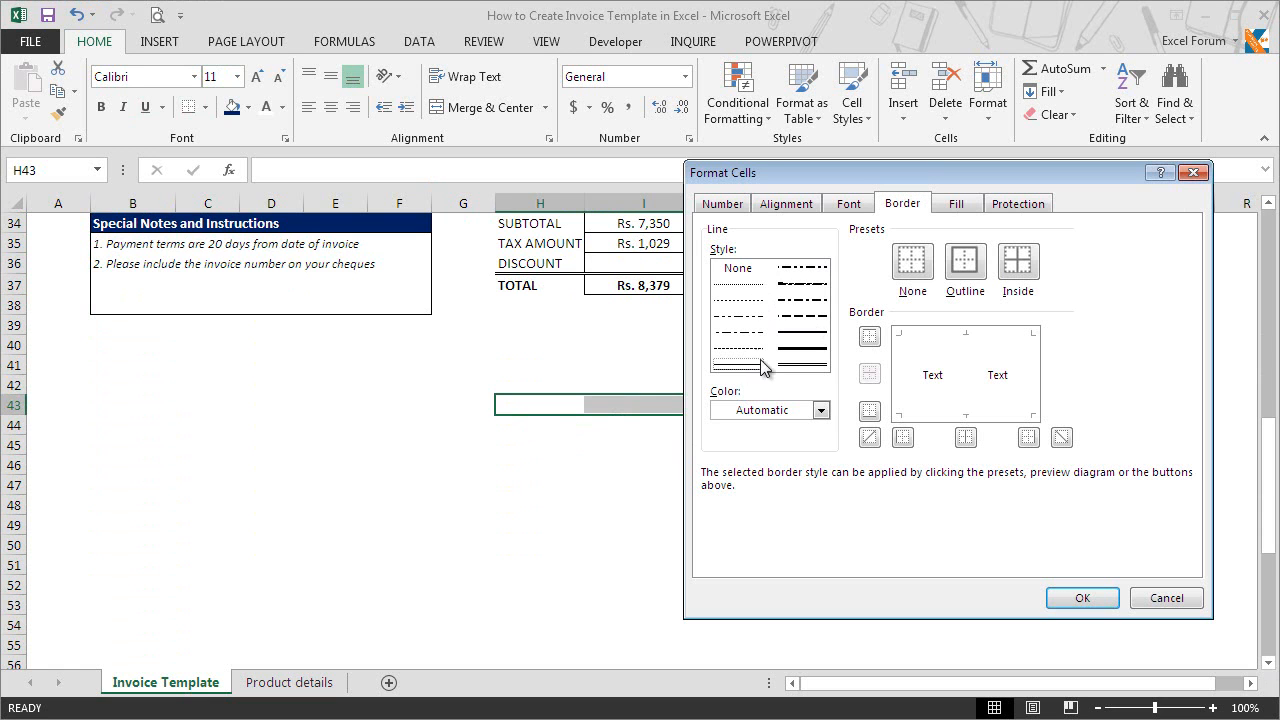
{"action": "left_click", "coordinate": [869, 338]}
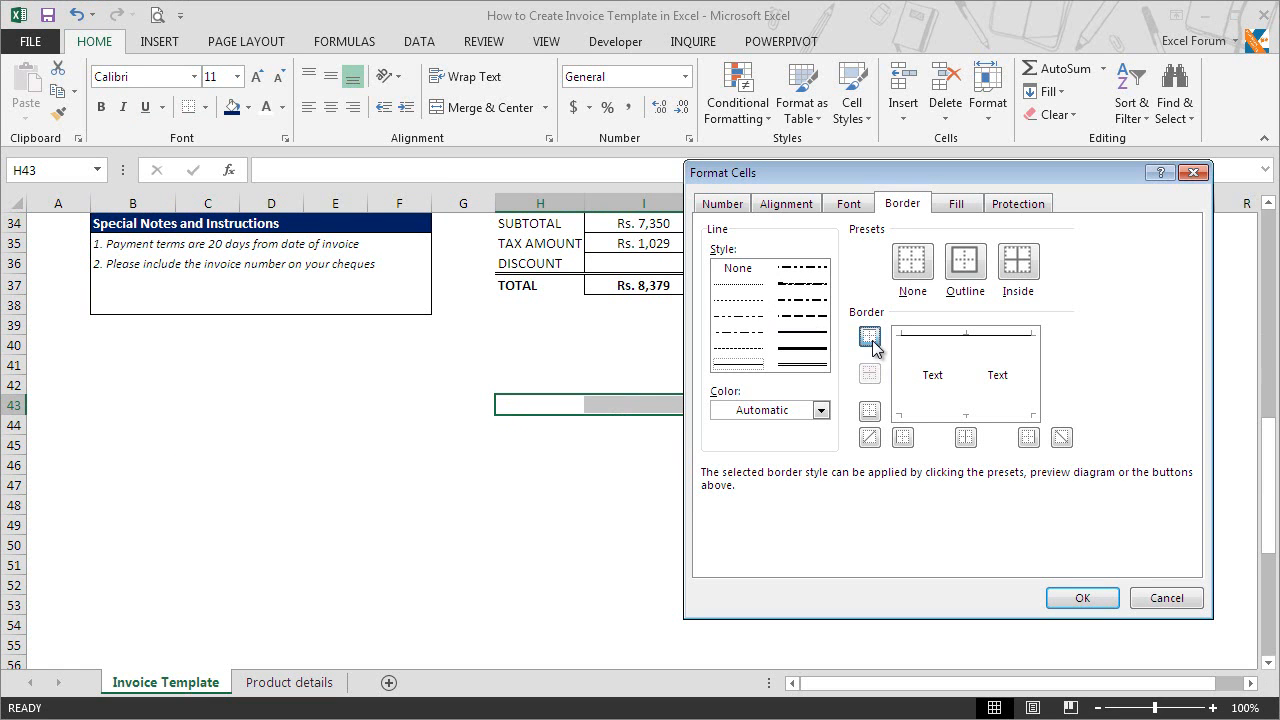
{"action": "left_click", "coordinate": [806, 206]}
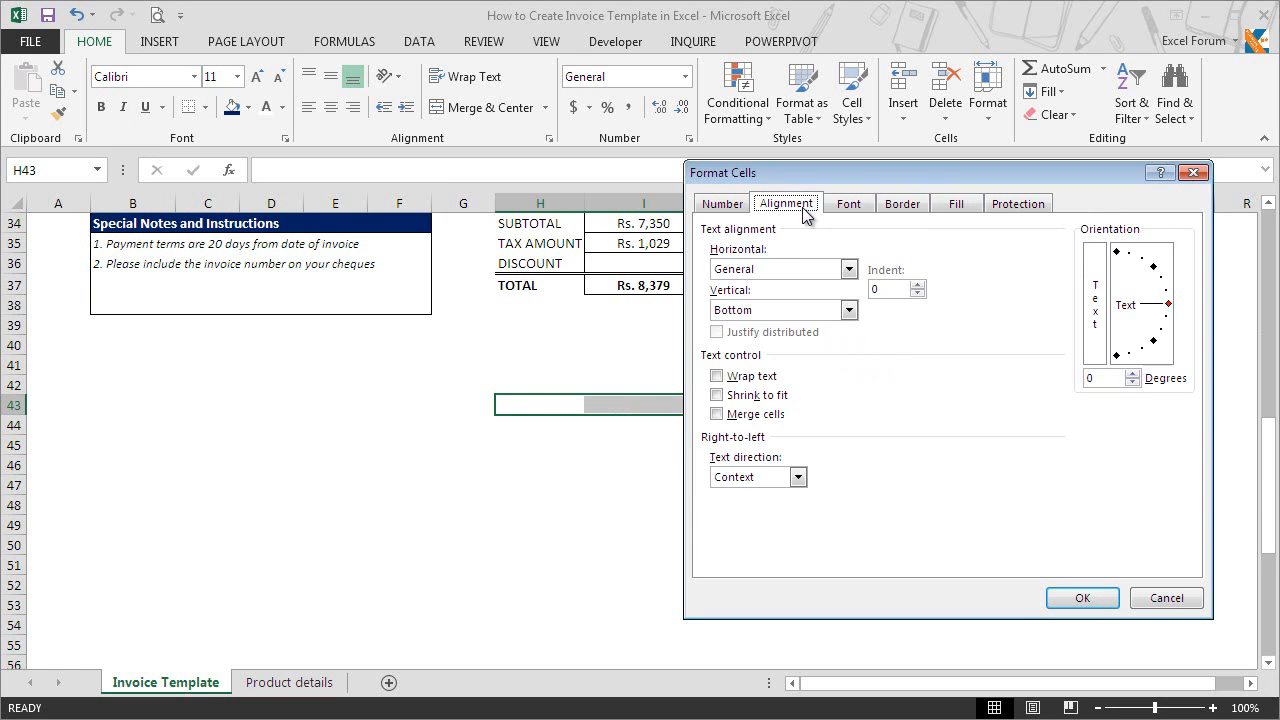
{"action": "left_click", "coordinate": [779, 267]}
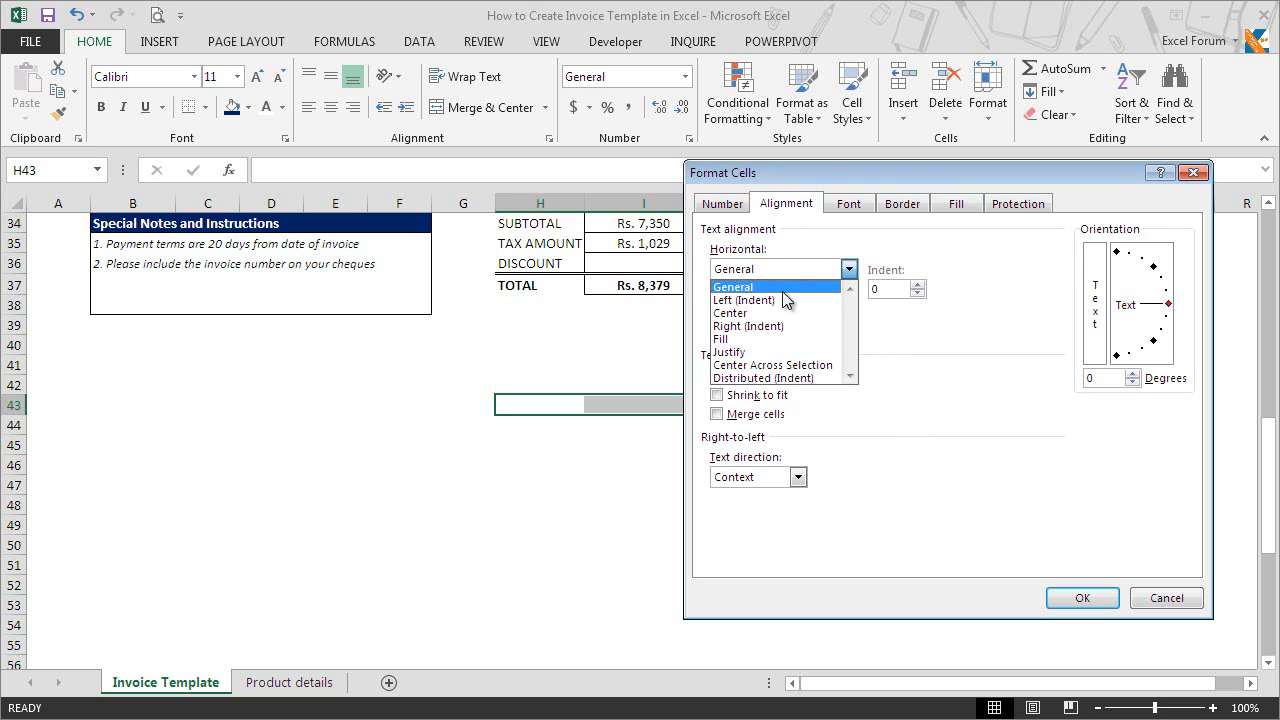
{"action": "left_click", "coordinate": [797, 366]}
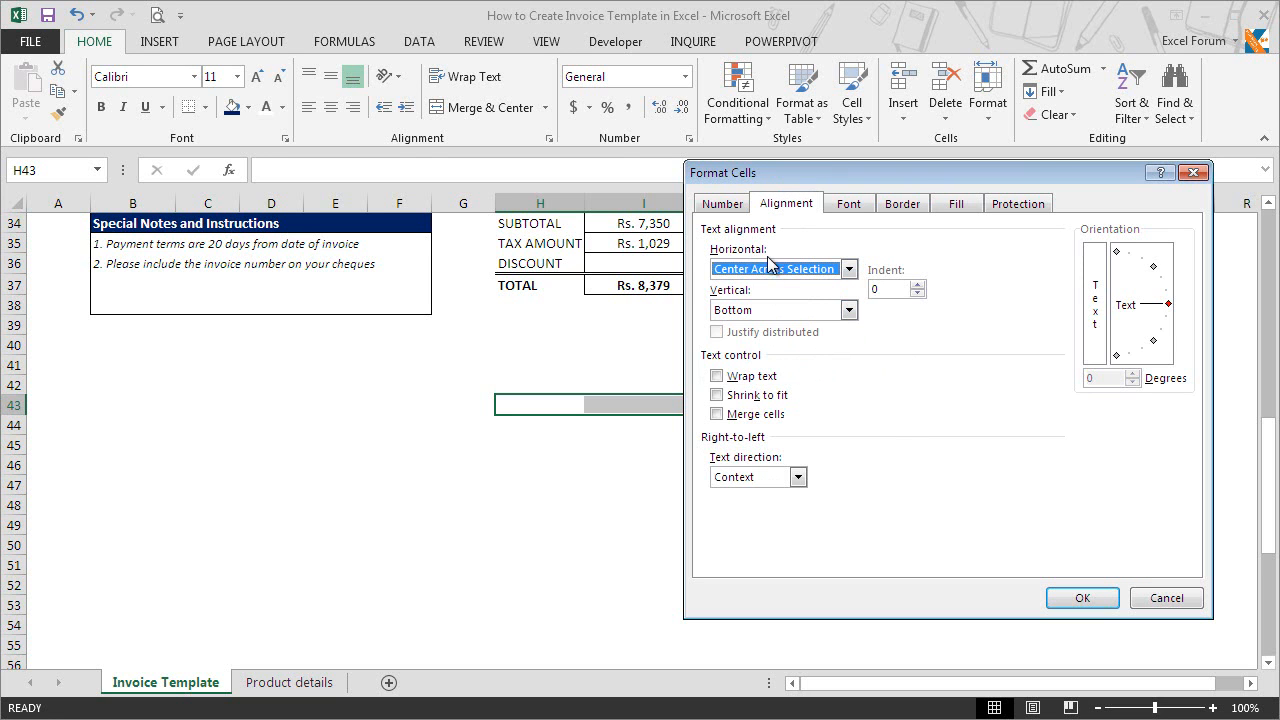
{"action": "left_click", "coordinate": [1083, 599]}
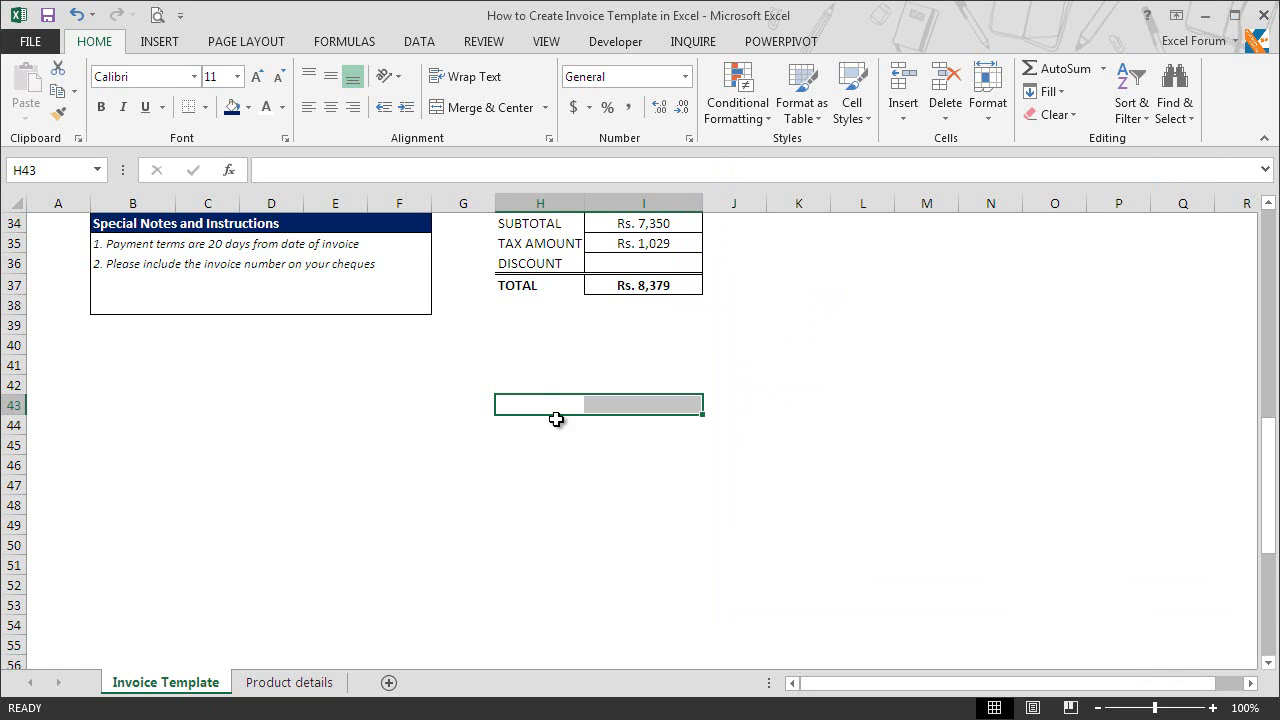
Enter the label "Signature" in H43 under the signature line.
{"action": "left_click", "coordinate": [543, 405]}
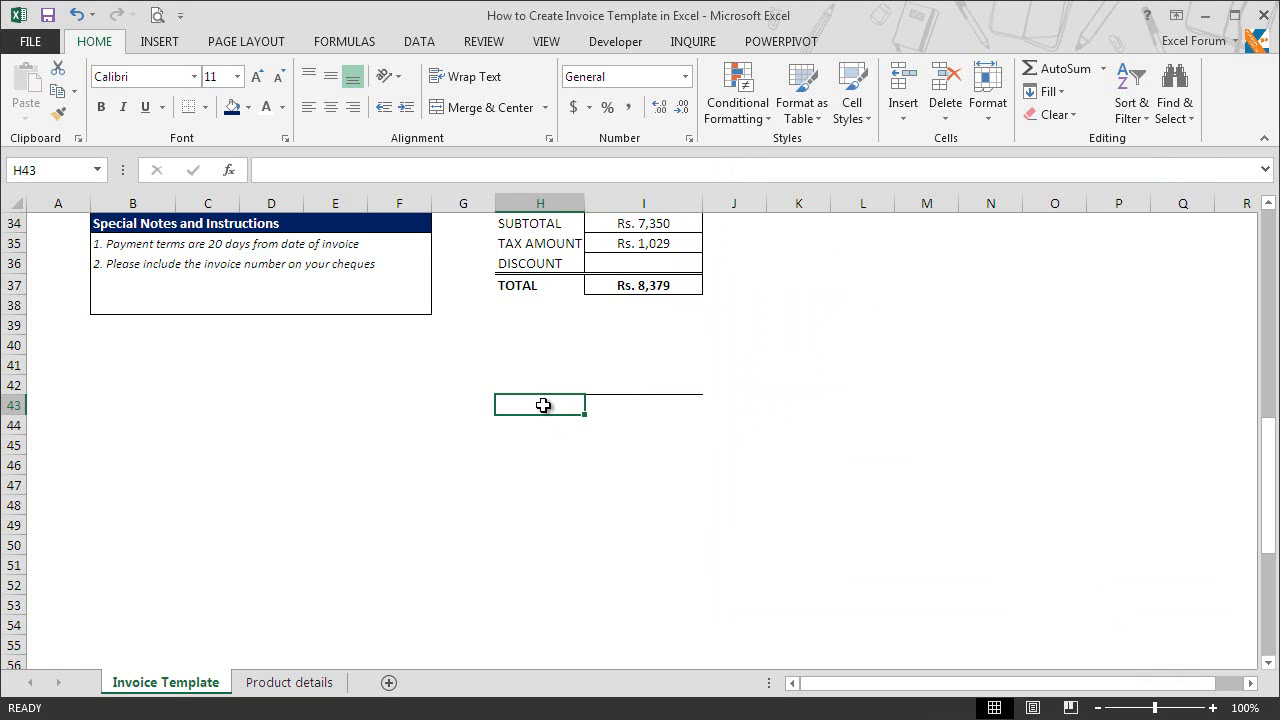
{"action": "type", "text": "Sig"}
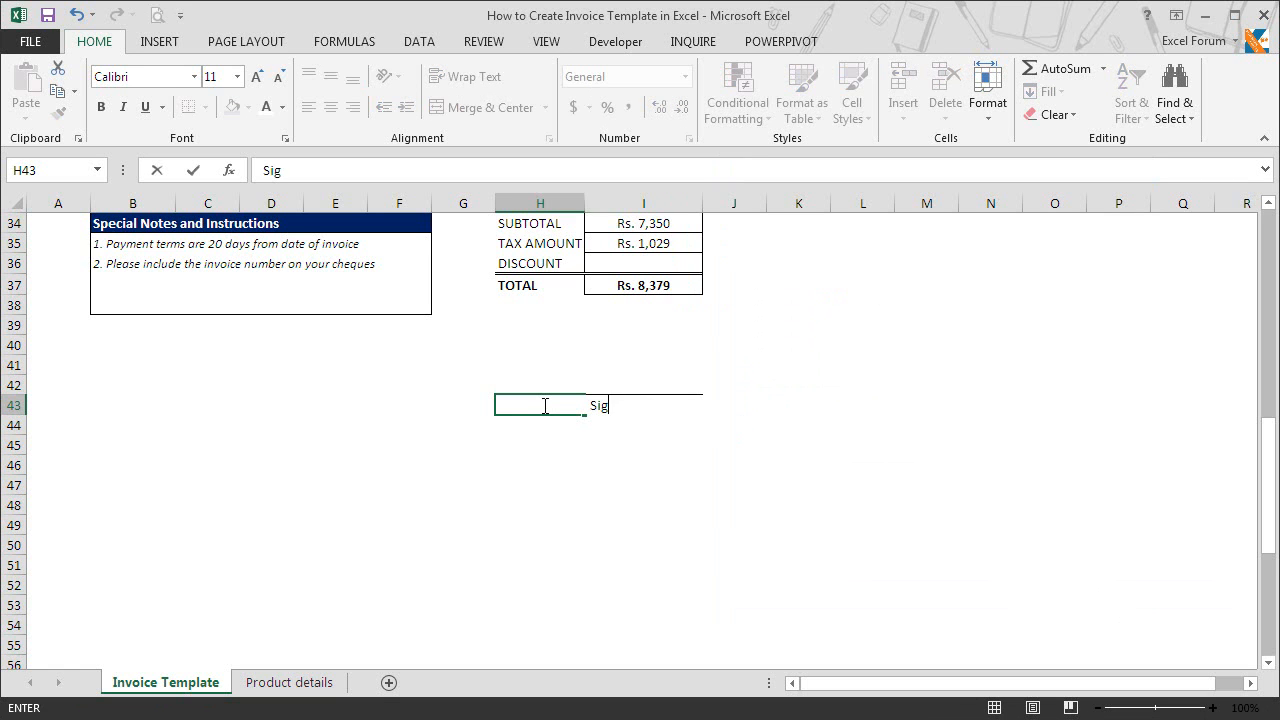
{"action": "type", "text": "nature"}
{"action": "key", "text": "Return"}
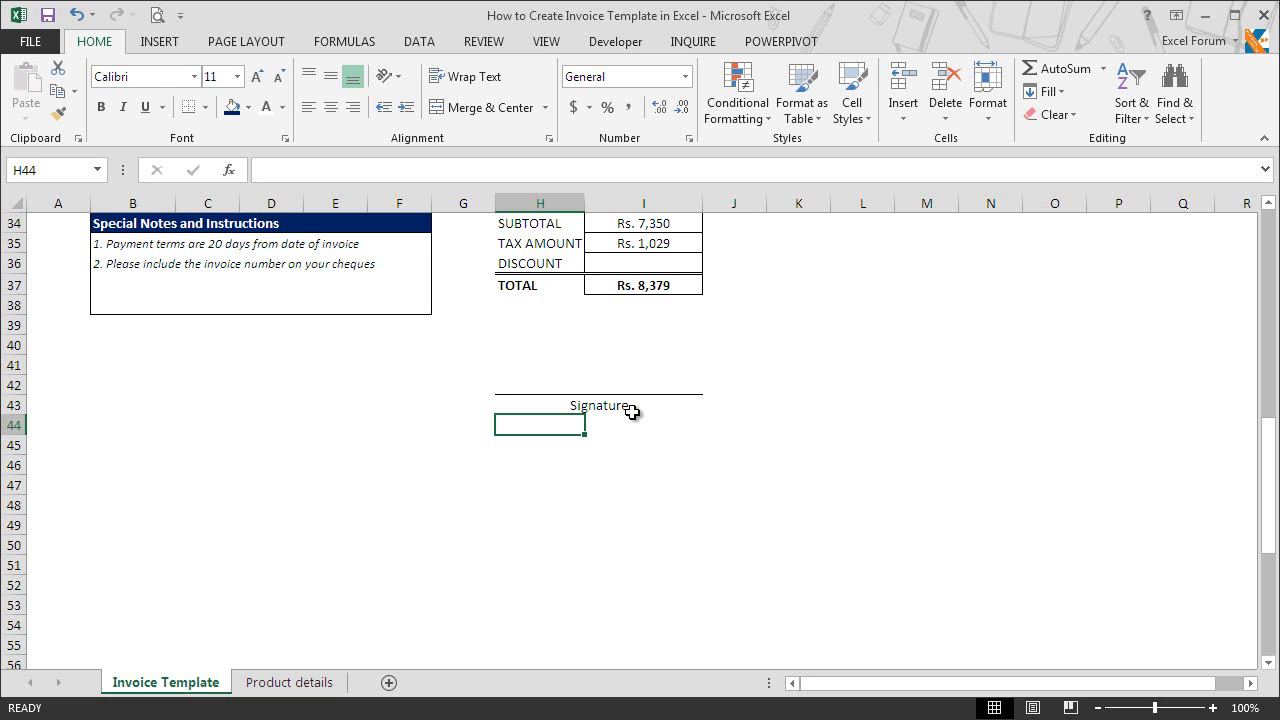
Set the horizontal alignment of B49:I49 to Center Across Selection.
{"action": "left_click", "coordinate": [99, 526]}
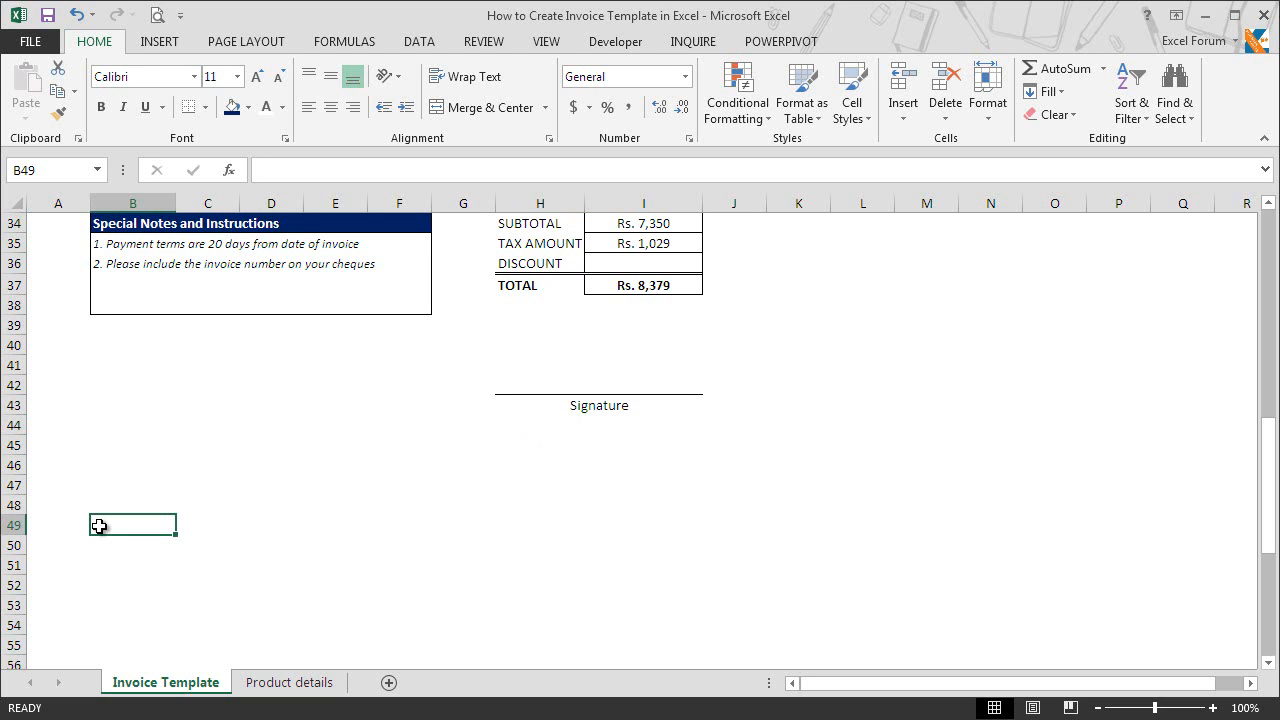
{"action": "left_click_drag", "start_coordinate": [103, 526], "coordinate": [663, 522]}
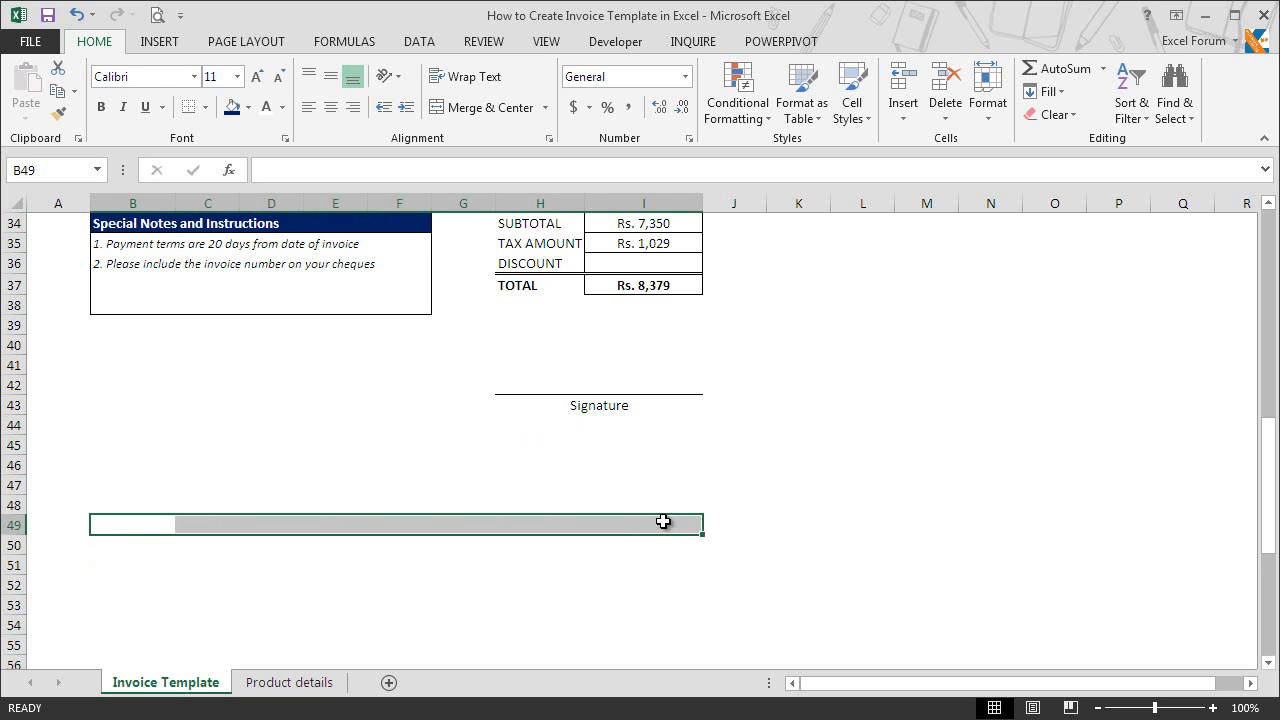
{"action": "key", "text": "ctrl+1"}
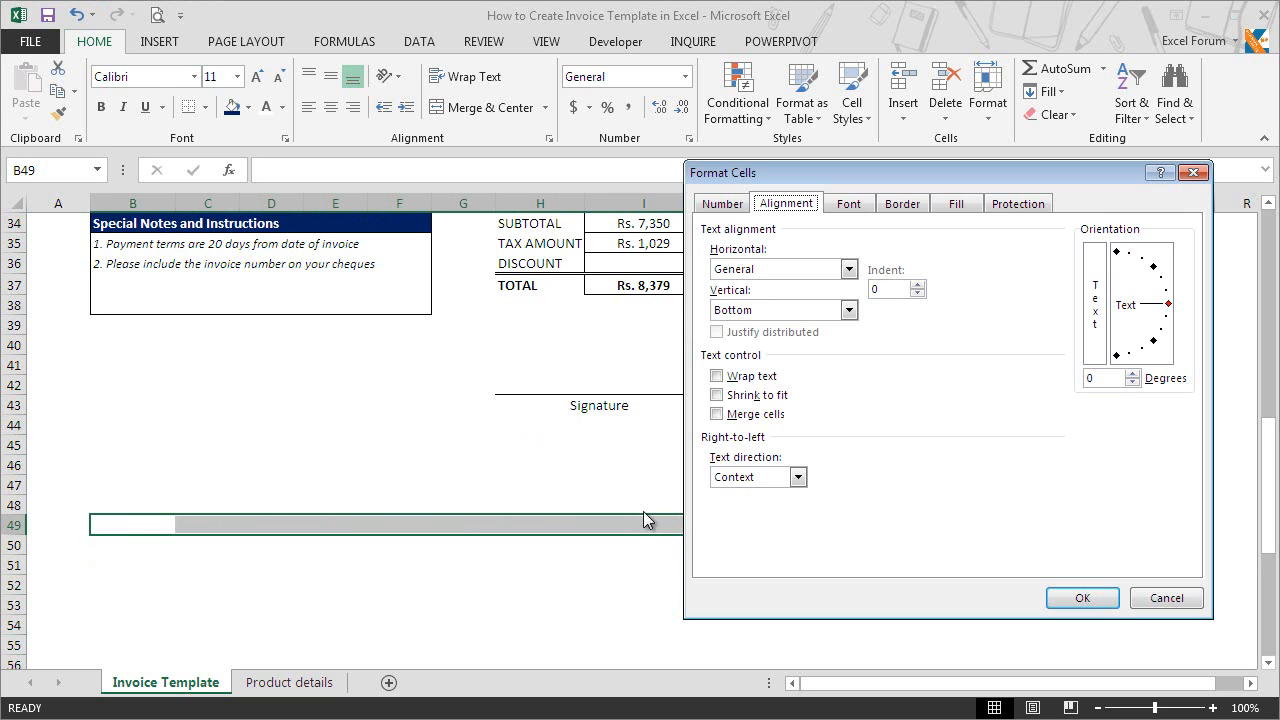
{"action": "left_click", "coordinate": [763, 270]}
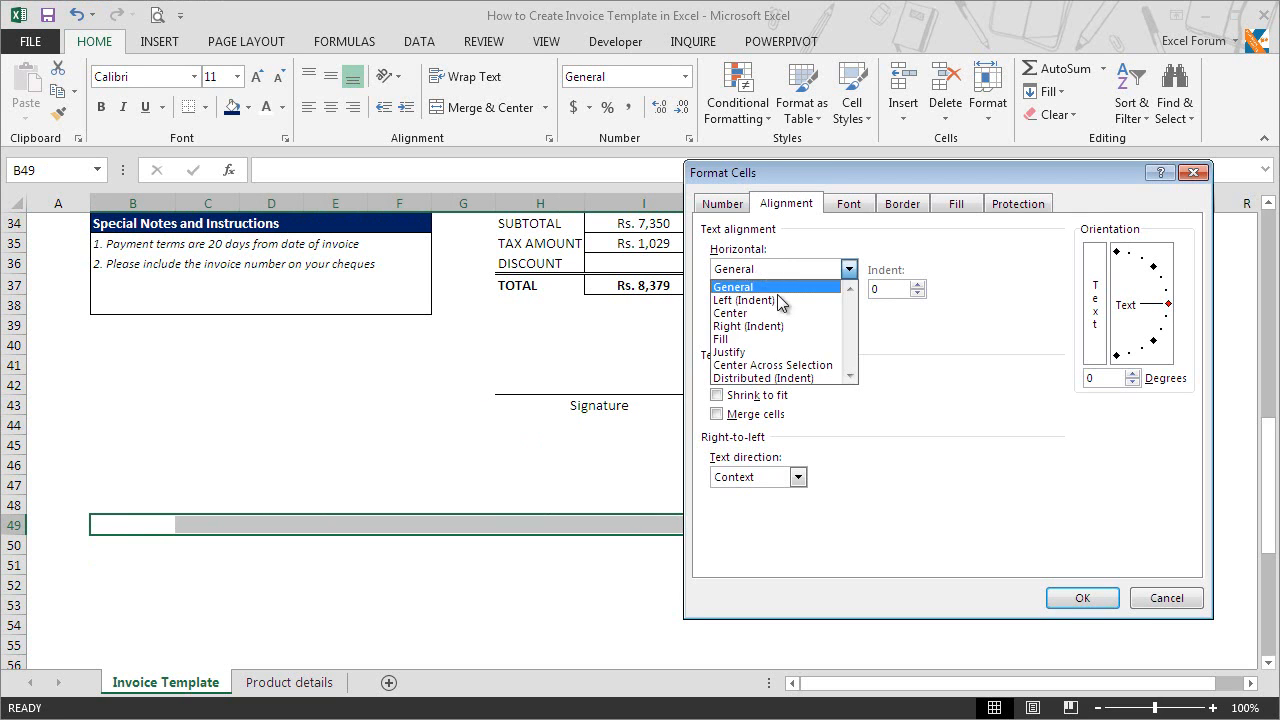
{"action": "left_click", "coordinate": [795, 365]}
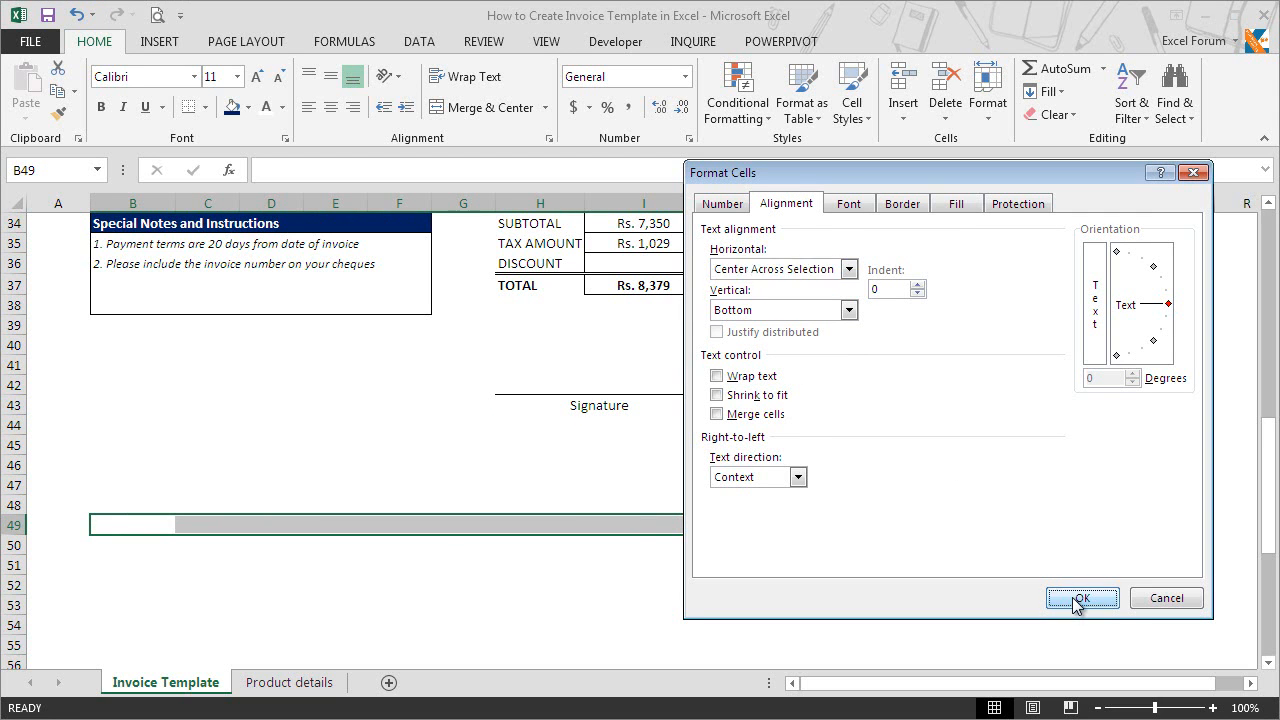
{"action": "left_click", "coordinate": [1080, 600]}
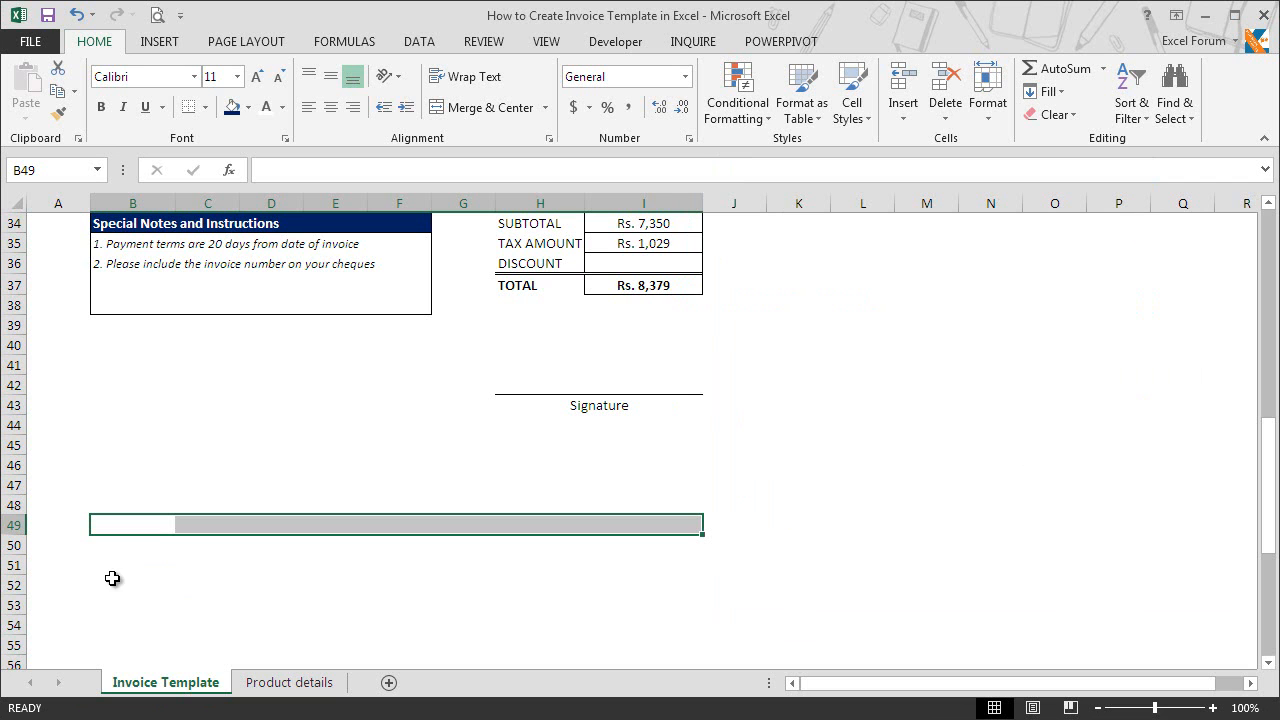
Copy row 49 and paste it onto rows 50 to 53 to carry over its alignment.
{"action": "left_click", "coordinate": [16, 525]}
{"action": "key", "text": "ctrl+c"}
{"action": "left_click_drag", "start_coordinate": [14, 545], "coordinate": [13, 606]}
{"action": "right_click", "coordinate": [13, 606]}
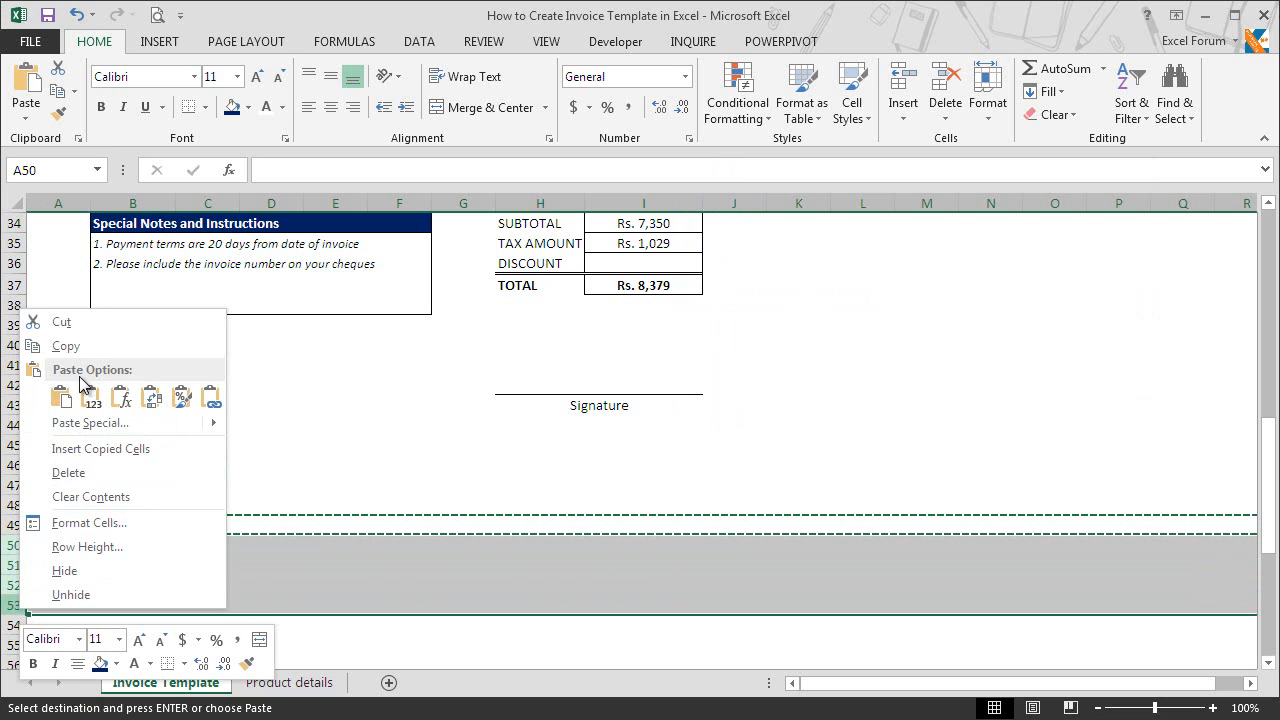
{"action": "left_click", "coordinate": [61, 400]}
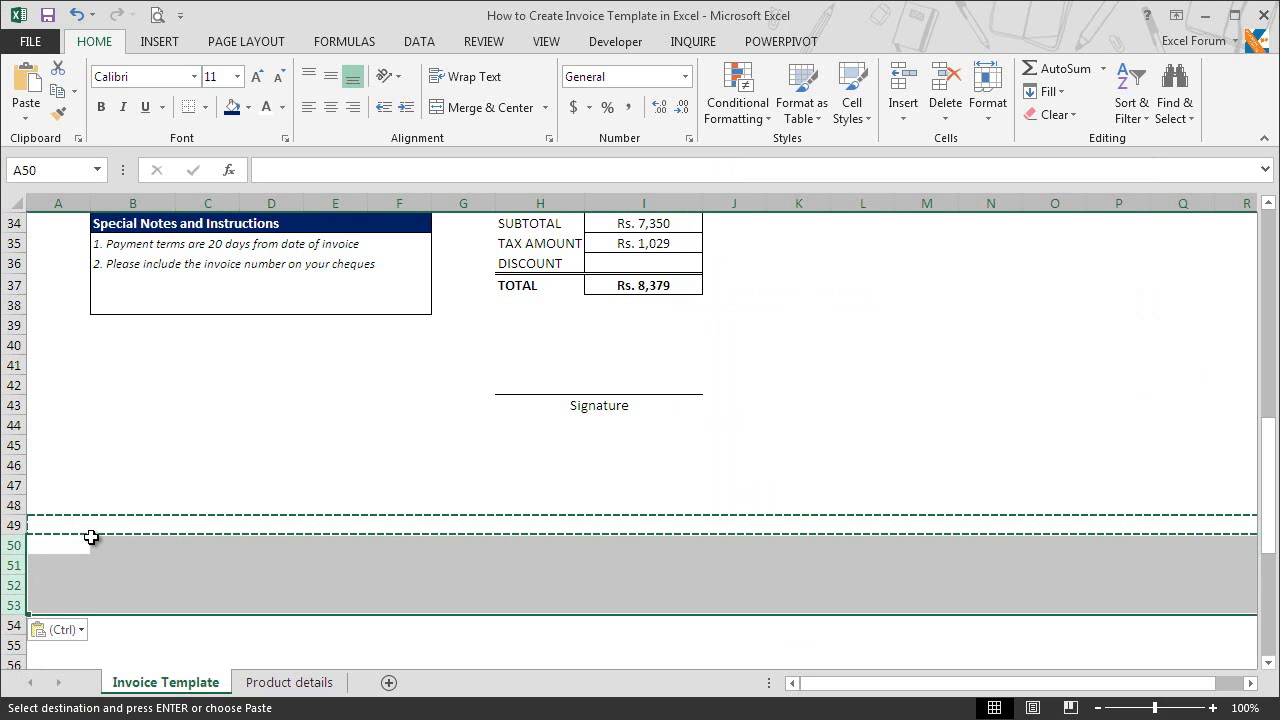
{"action": "left_click", "coordinate": [90, 538]}
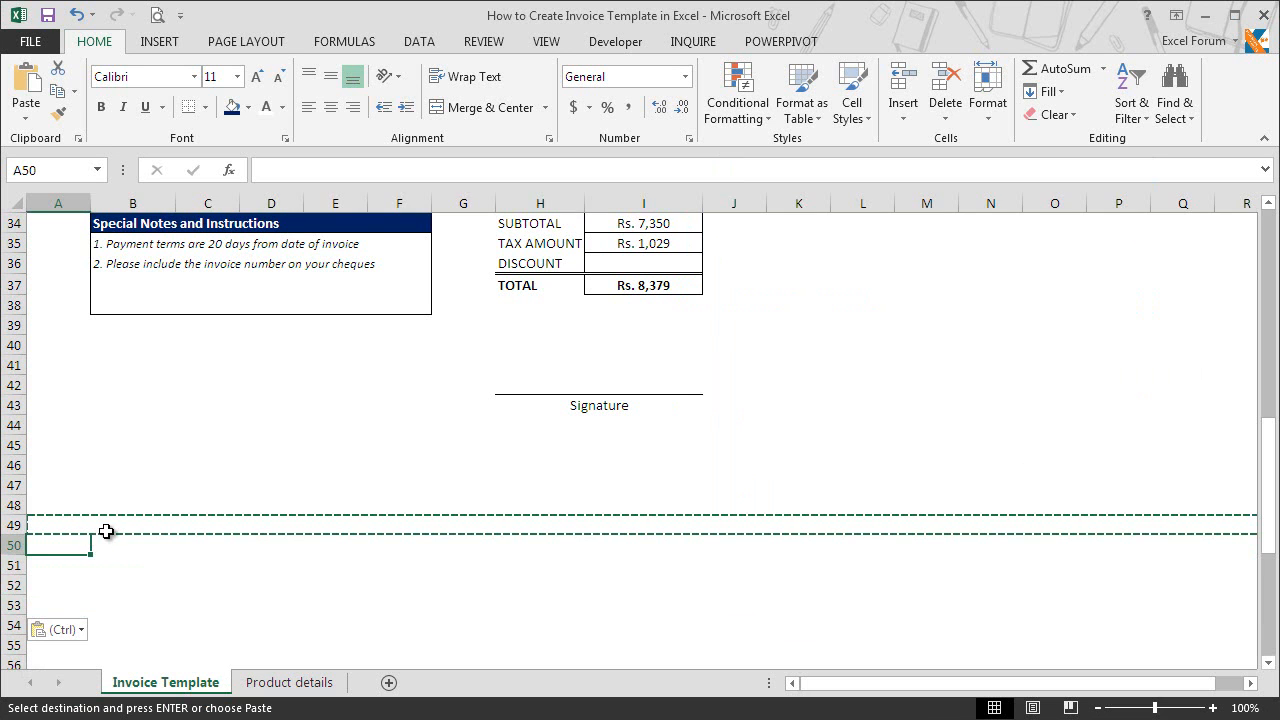
Enter the formula ="Make all your cheques payble to :"&B4 in B49, referencing the company name cell.
{"action": "left_click", "coordinate": [106, 526]}
{"action": "key", "text": "Escape"}
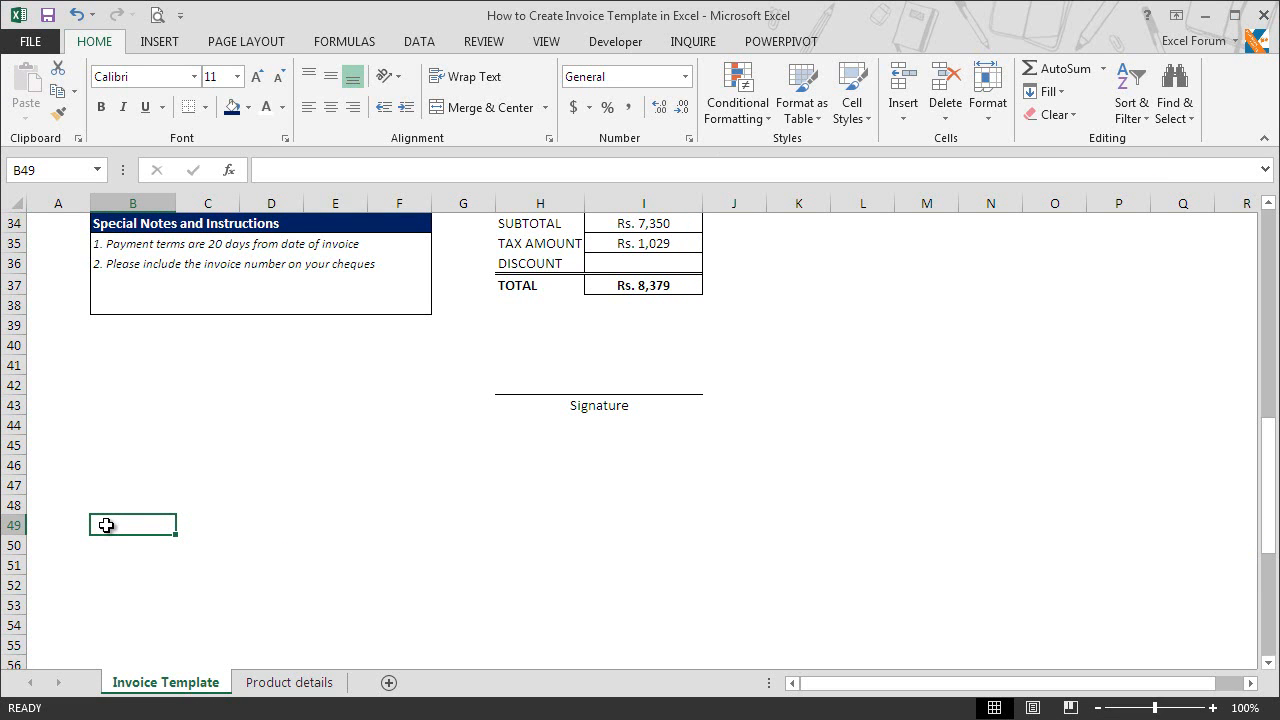
{"action": "type", "text": "="}
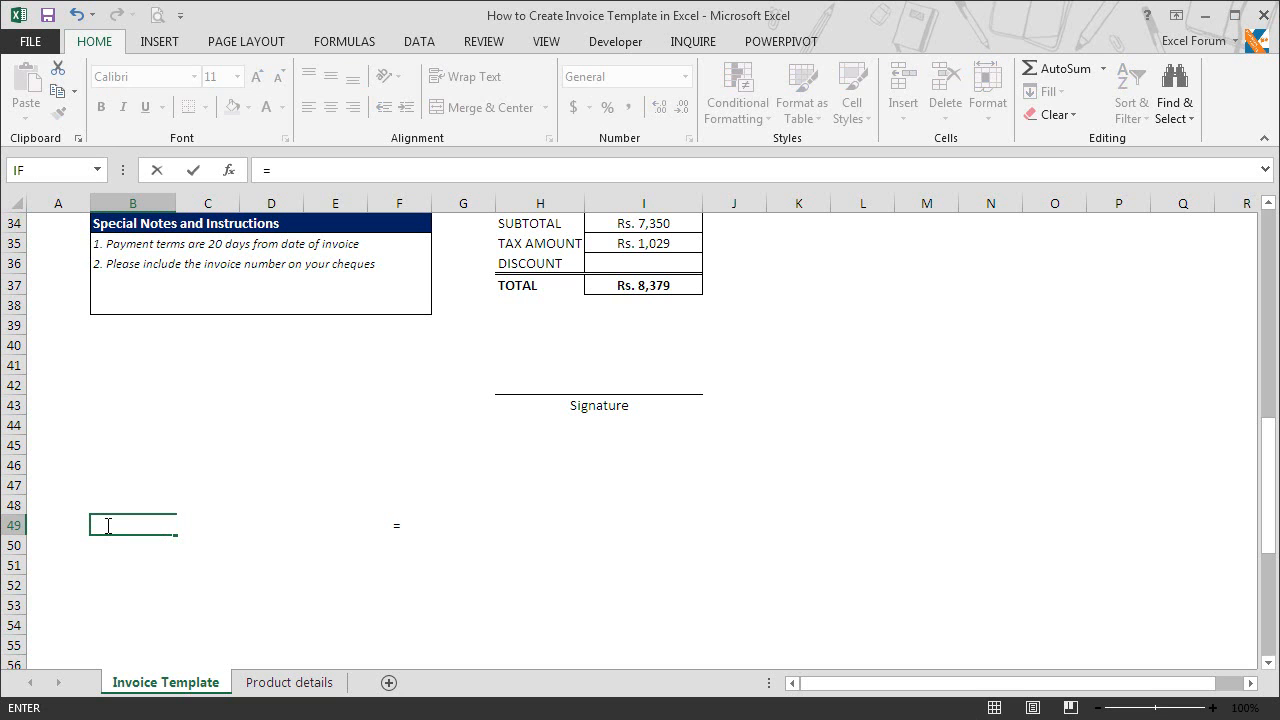
{"action": "type", "text": "\"Make all you"}
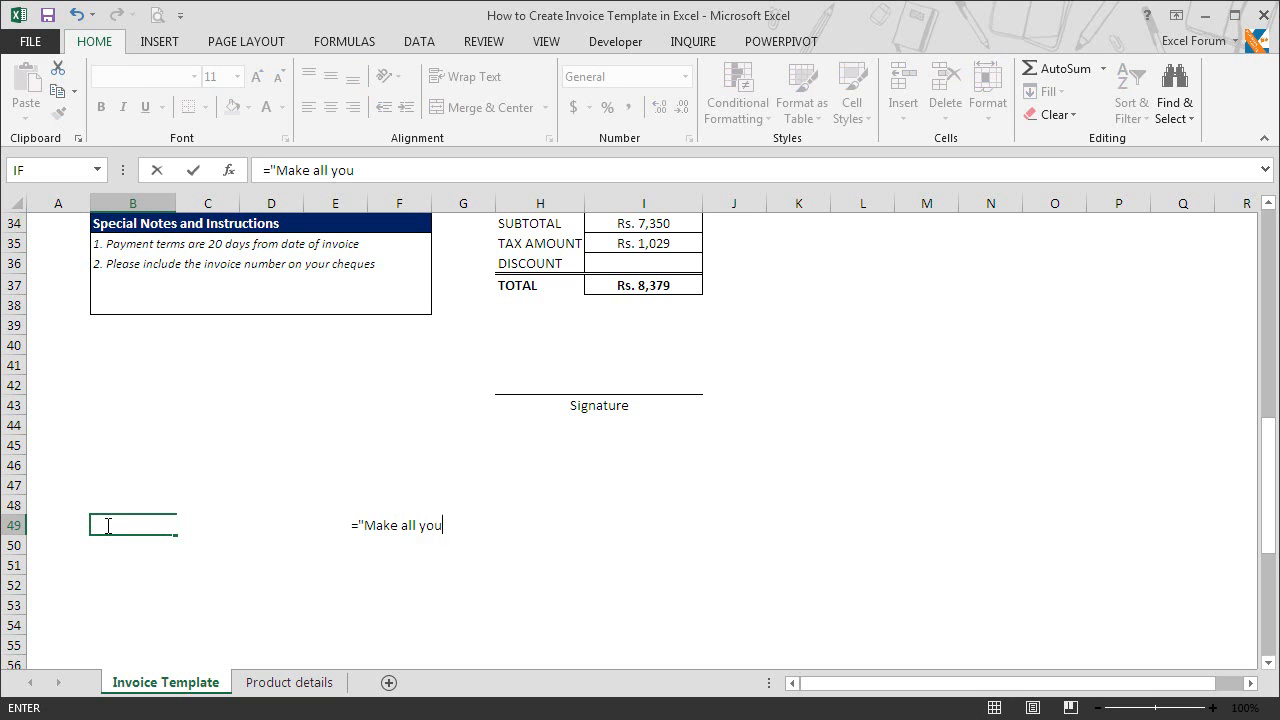
{"action": "type", "text": "r cheques payble to :\"&"}
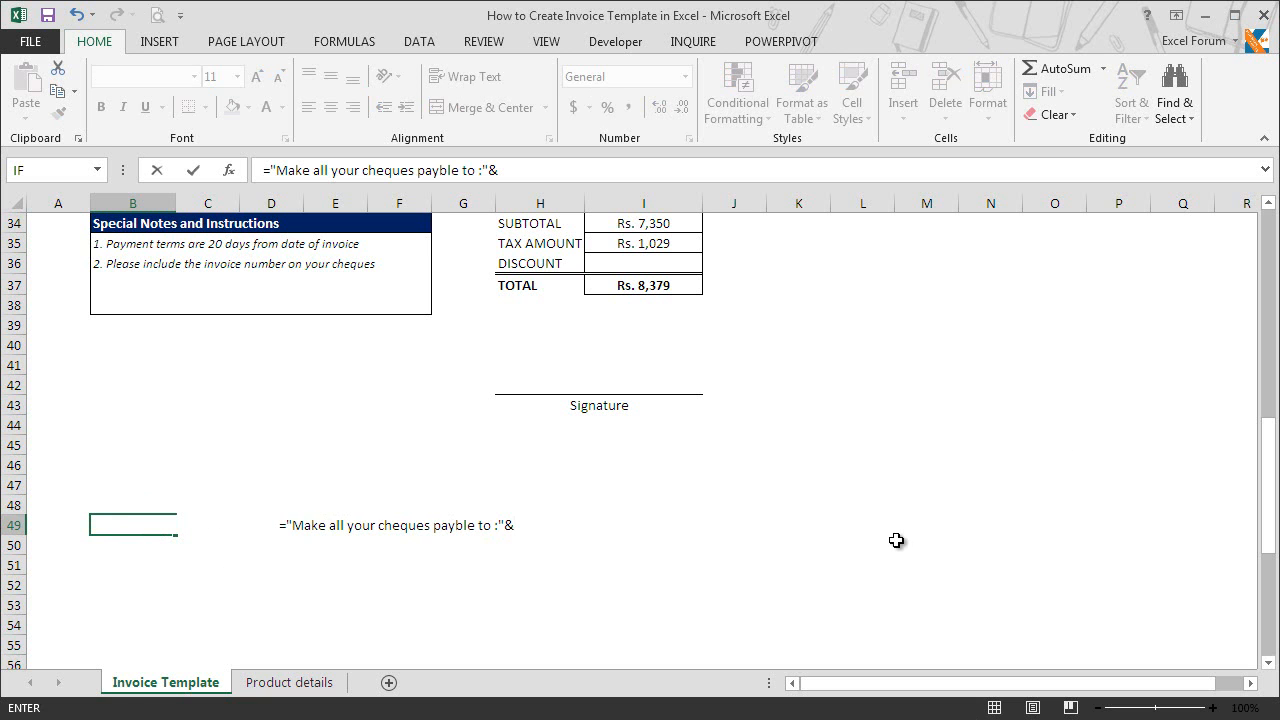
{"action": "left_click_drag", "start_coordinate": [1270, 490], "coordinate": [1262, 275]}
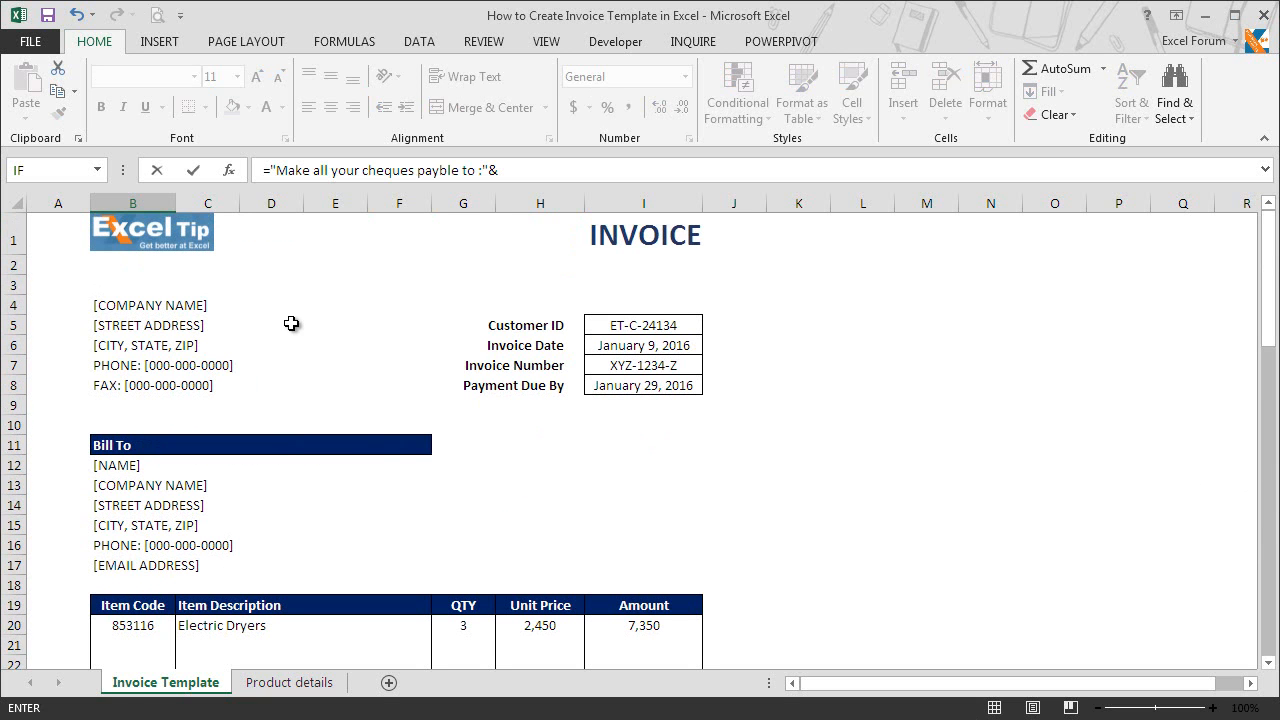
{"action": "left_click", "coordinate": [117, 305]}
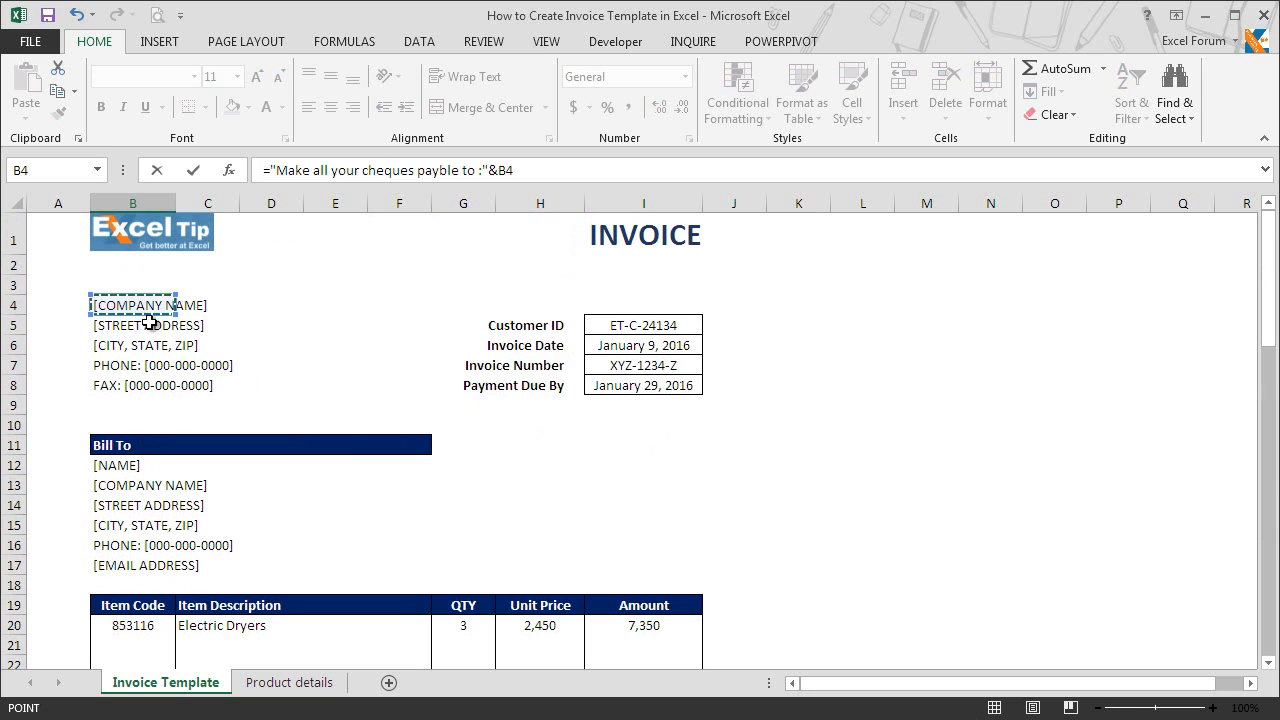
{"action": "key", "text": "Return"}
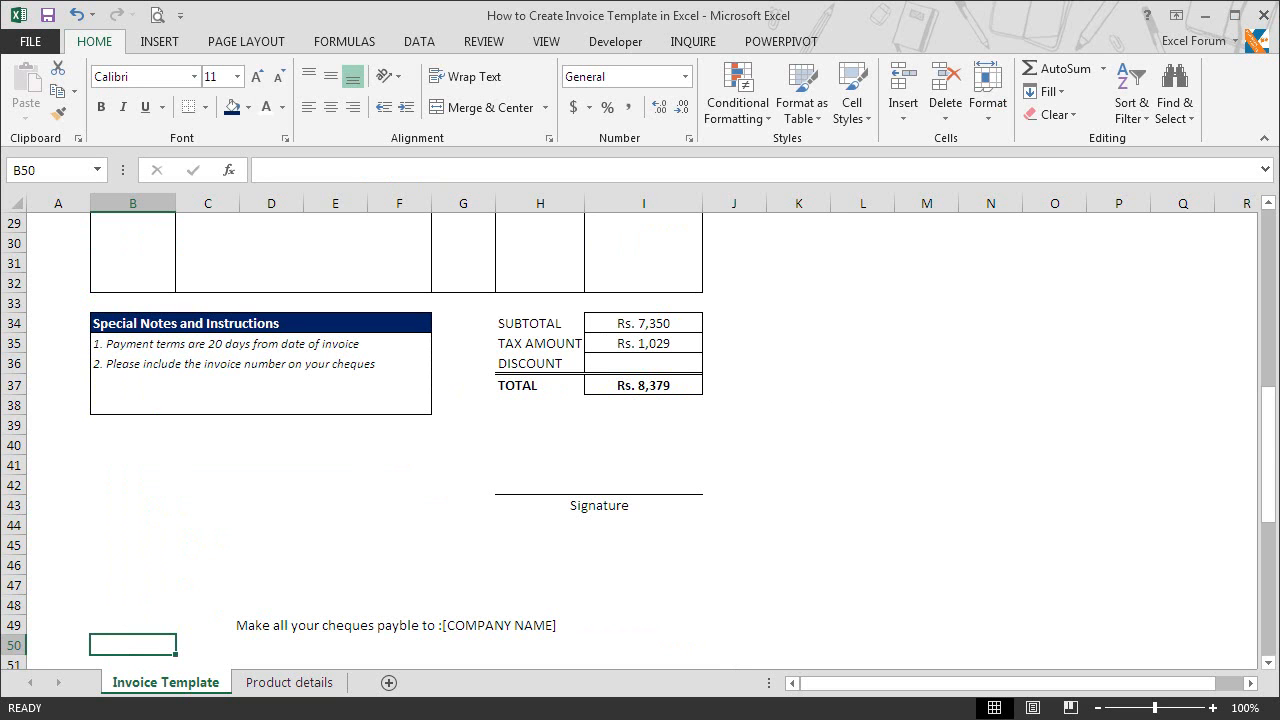
Test the cheque line in B49 by entering ABC as the company name in B4, and undo the entry.
{"action": "left_click_drag", "start_coordinate": [1267, 444], "coordinate": [1263, 262]}
{"action": "left_click", "coordinate": [138, 305]}
{"action": "type", "text": "ABC"}
{"action": "key", "text": "Return"}
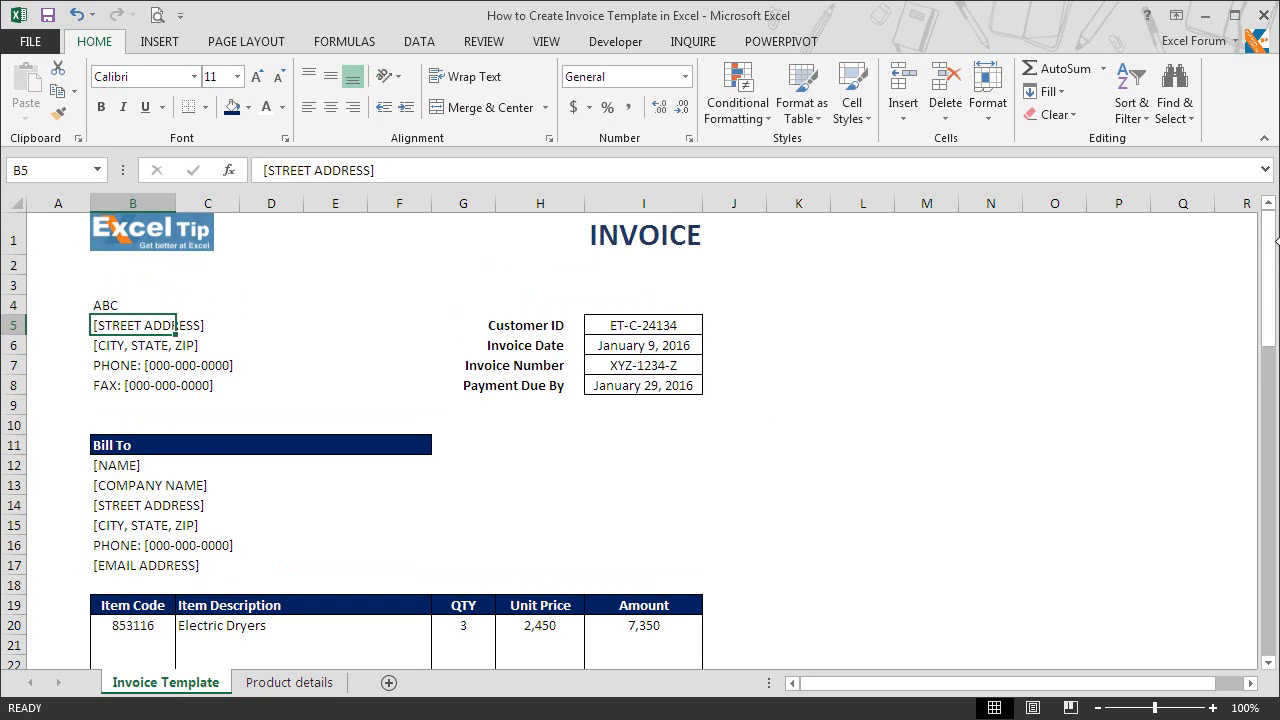
{"action": "left_click_drag", "start_coordinate": [1268, 251], "coordinate": [1260, 443]}
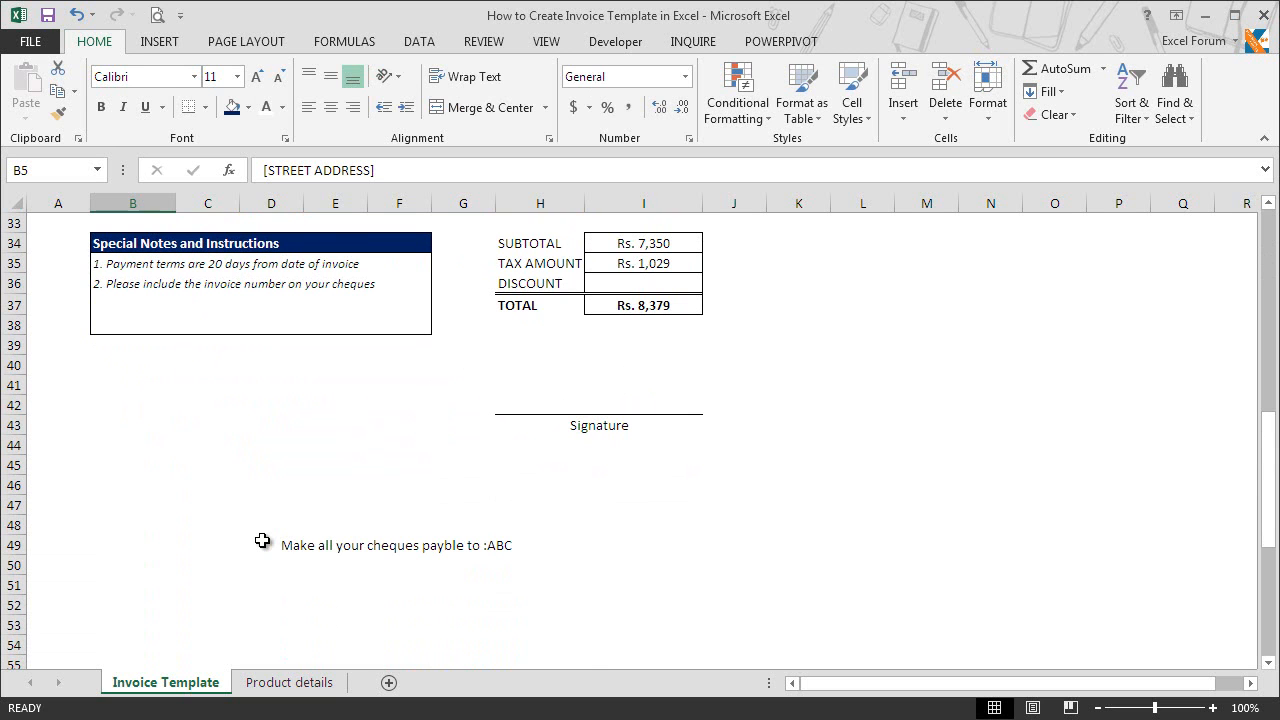
{"action": "key", "text": "ctrl+z"}
Enter "In case of any enquiry concerning this invoice, please email us at :" in B50, followed by the contact e-mail.
{"action": "left_click_drag", "start_coordinate": [1268, 275], "coordinate": [1245, 468]}
{"action": "scroll", "coordinate": [1245, 468], "scroll_direction": "down", "scroll_amount": 3}
{"action": "left_click", "coordinate": [150, 405]}
{"action": "left_click", "coordinate": [123, 429]}
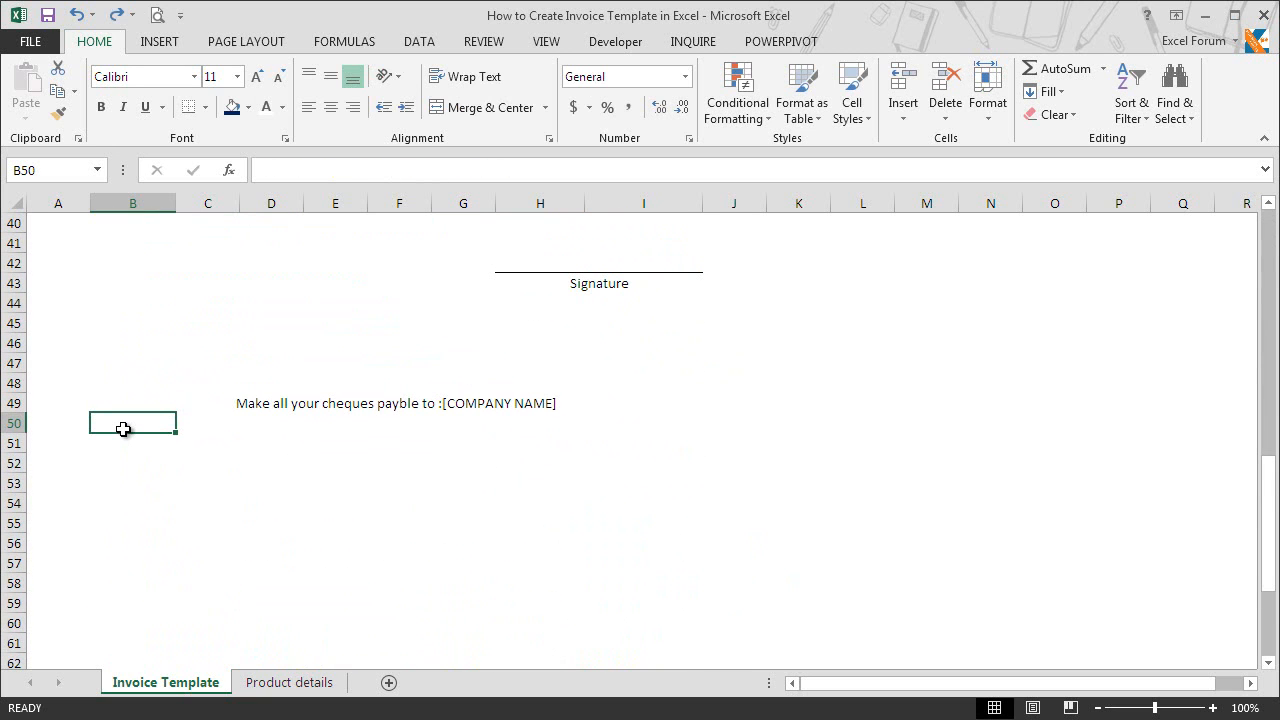
{"action": "type", "text": "In cas"}
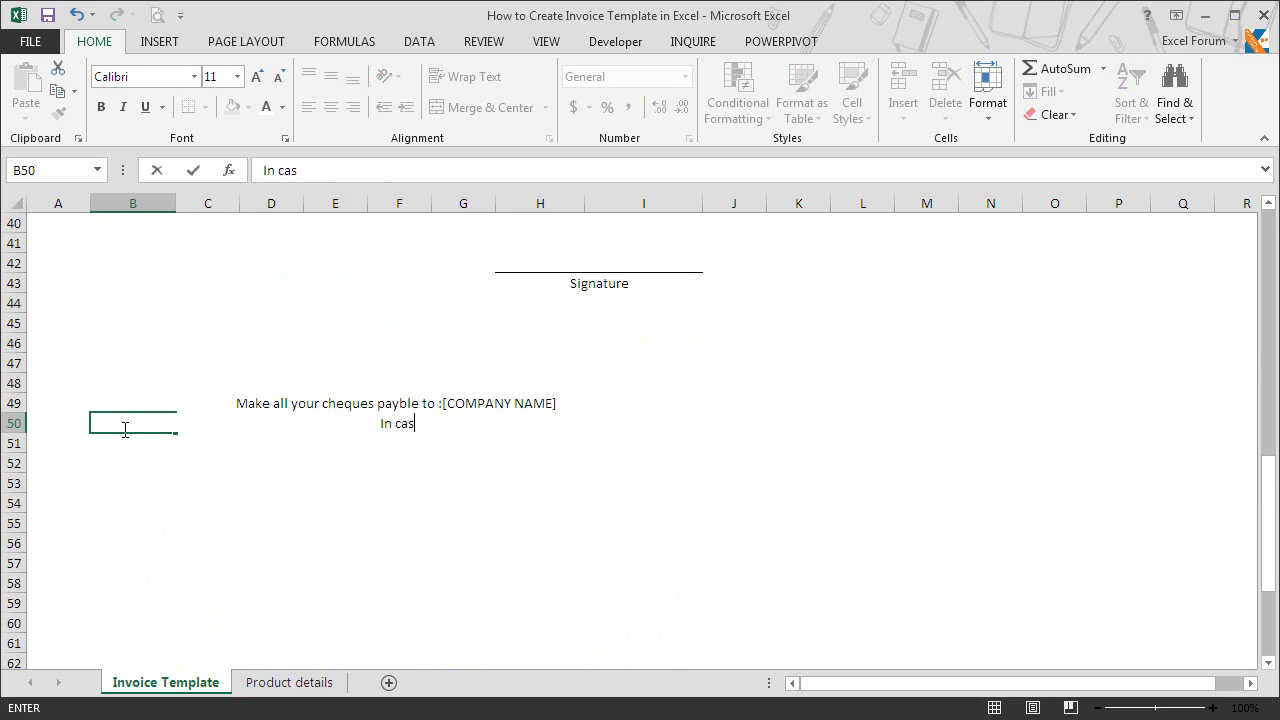
{"action": "type", "text": "e of any en"}
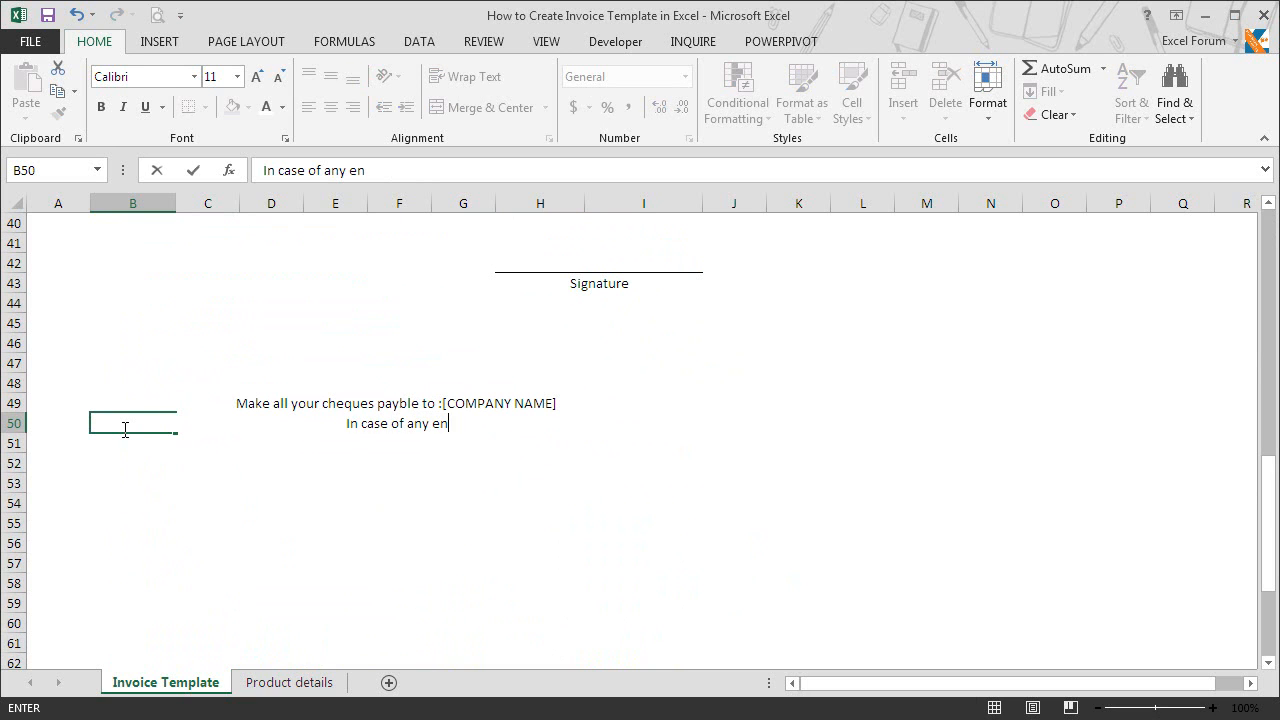
{"action": "type", "text": "quiry concerning this invoice, please email us at : xyz@abc.com"}
{"action": "key", "text": "Return"}
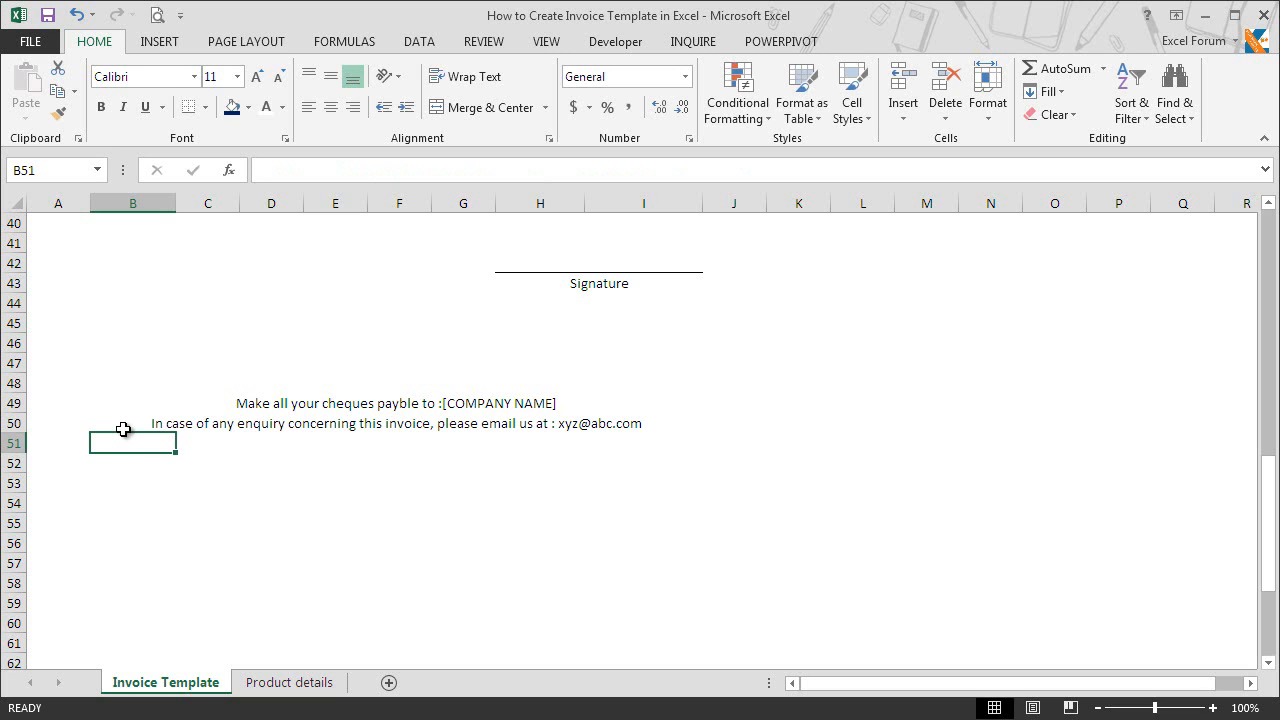
Enter "Thank You For Your Business!" in B51 and italicize the closing lines in B49:B52.
{"action": "type", "text": "Thank You For Your Business!"}
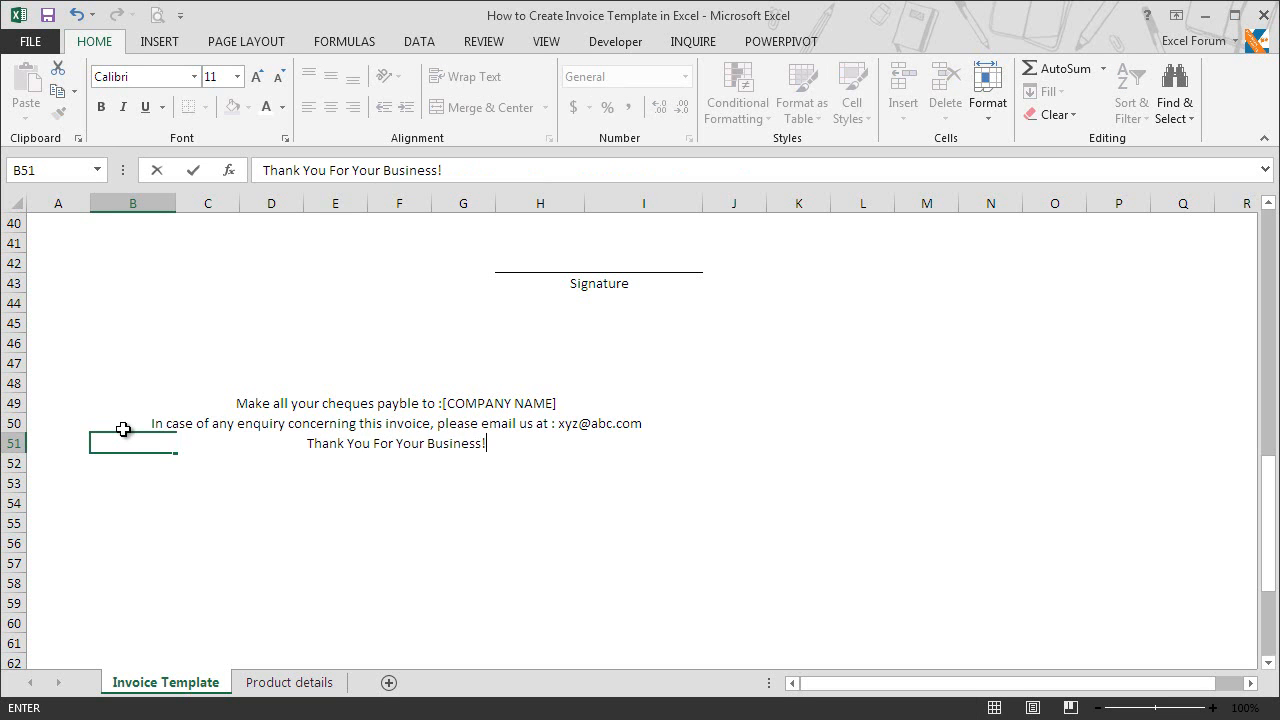
{"action": "key", "text": "Return"}
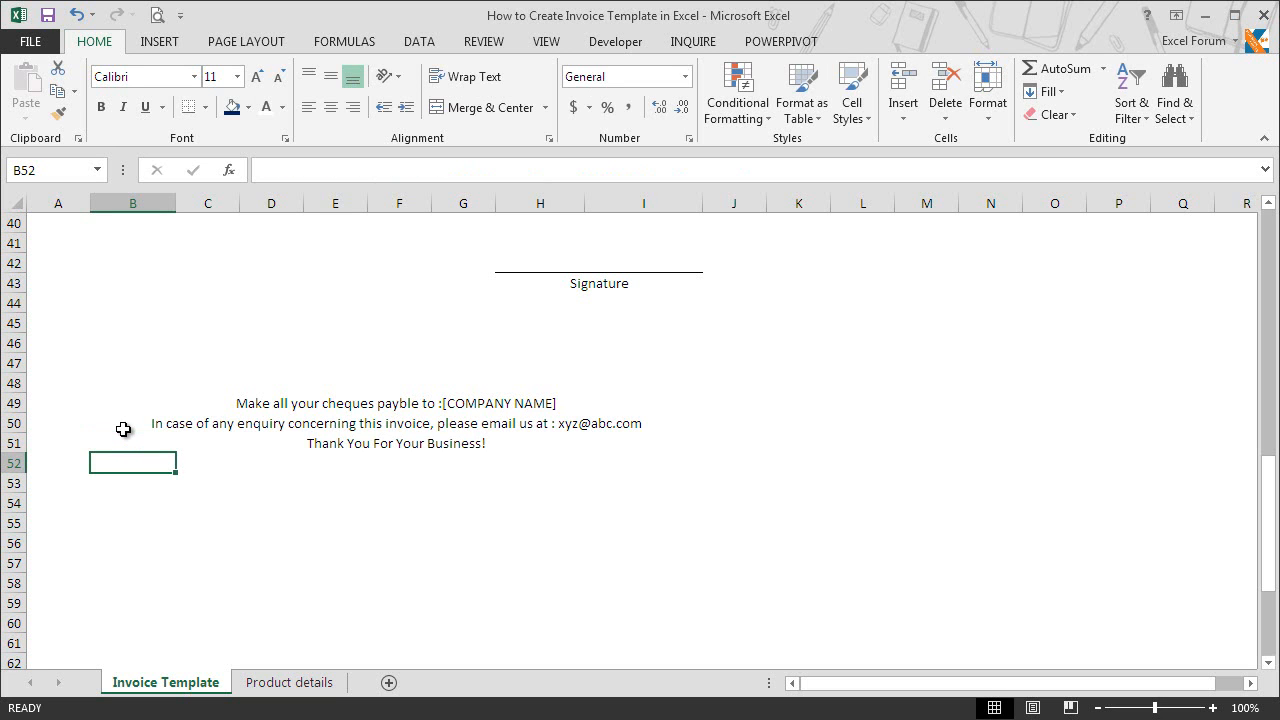
{"action": "left_click_drag", "start_coordinate": [121, 401], "coordinate": [124, 460]}
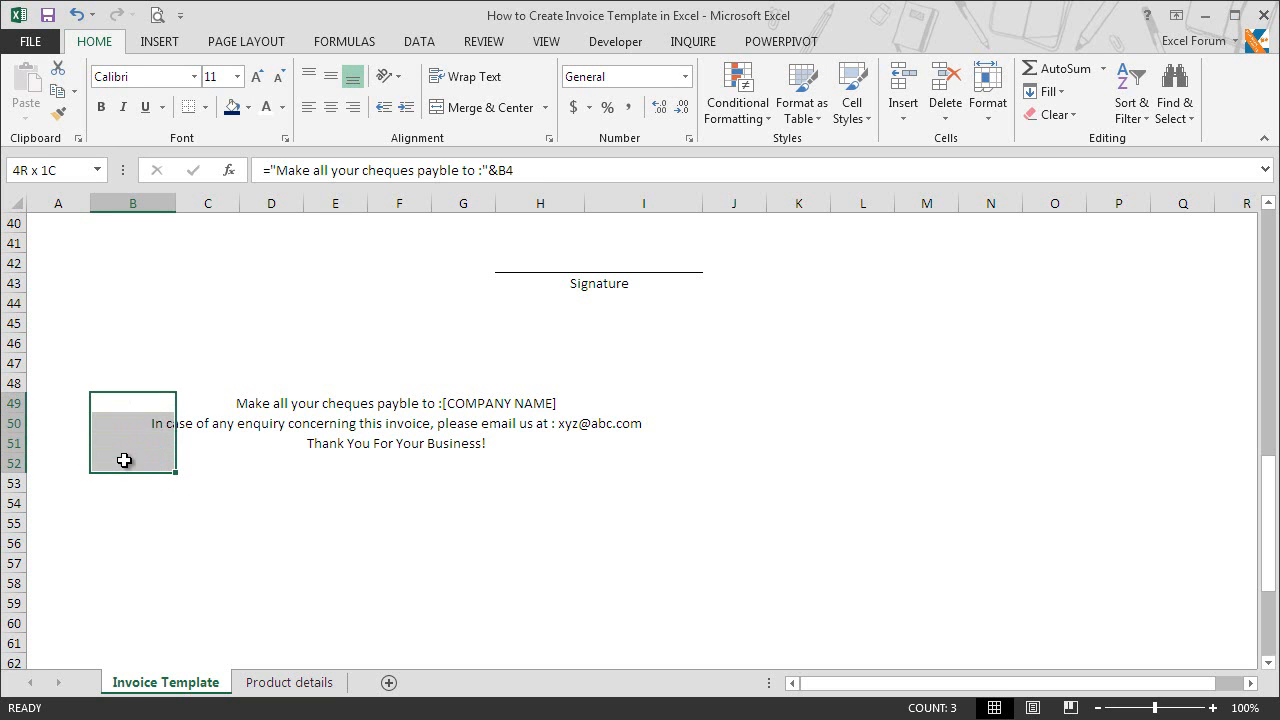
{"action": "left_click", "coordinate": [123, 107]}
{"action": "left_click", "coordinate": [166, 489]}
Set the font size of the closing lines in B49:B50 to 10 and make the thank-you line in B51 bold.
{"action": "left_click_drag", "start_coordinate": [140, 401], "coordinate": [135, 421]}
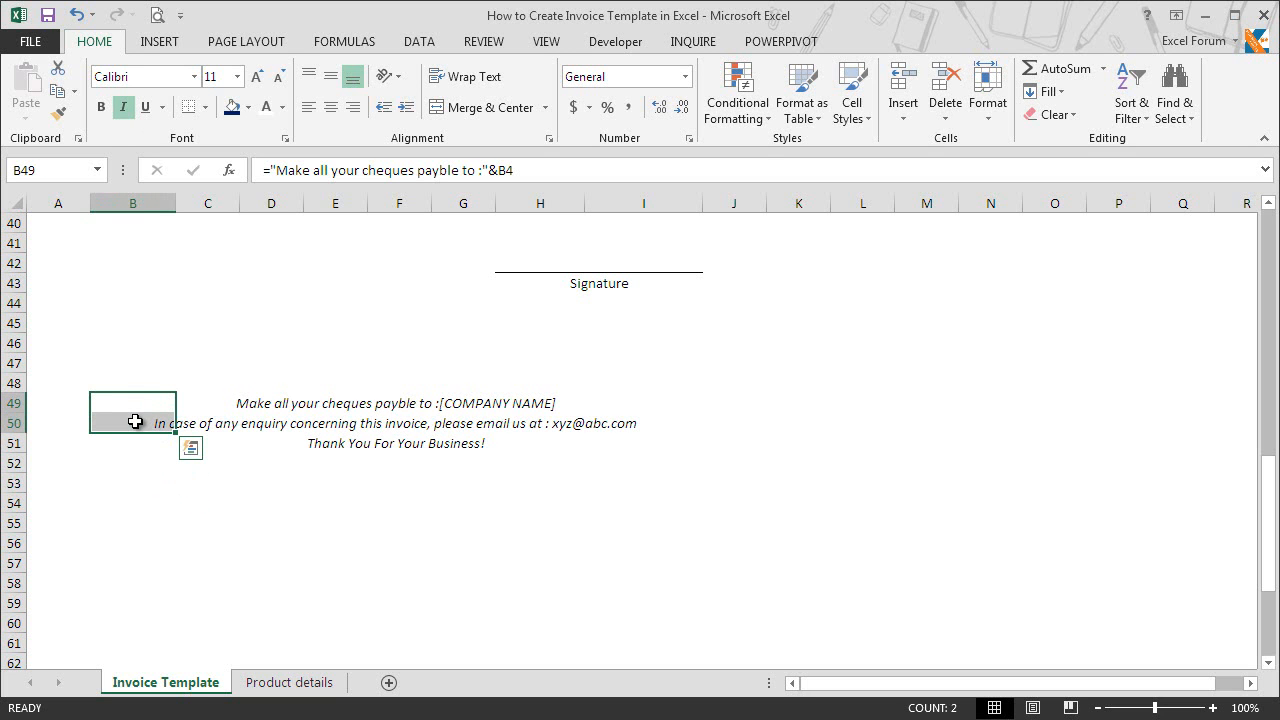
{"action": "left_click", "coordinate": [220, 79]}
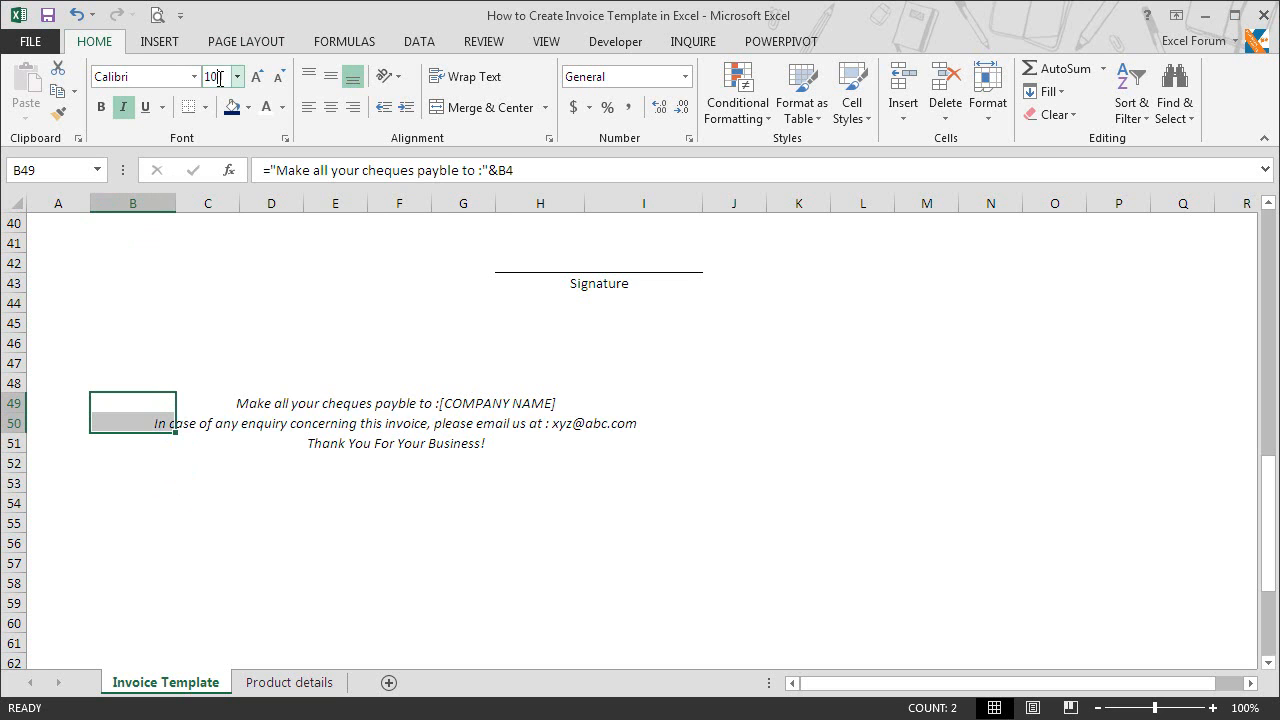
{"action": "type", "text": "10"}
{"action": "key", "text": "Return"}
{"action": "left_click", "coordinate": [148, 448]}
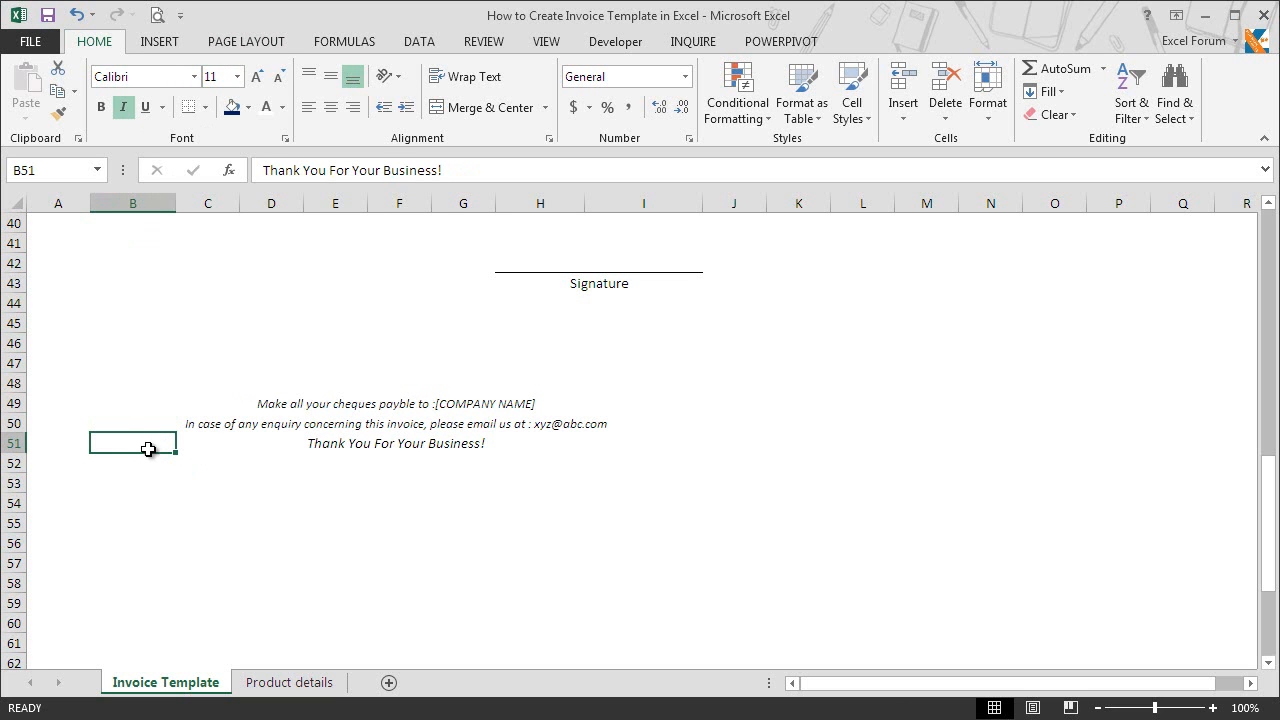
{"action": "left_click", "coordinate": [105, 108]}
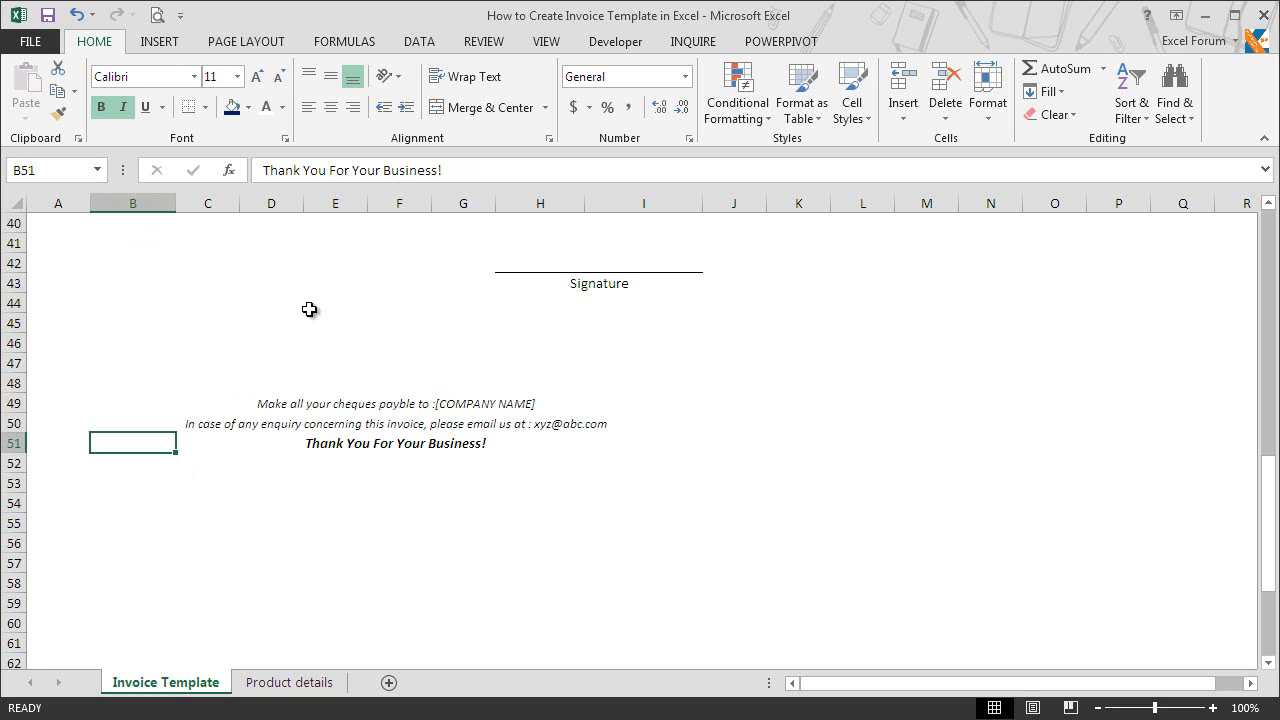
Choose Electric Water Cooler, LED Lamps (12W) and Coffee and Tea Maker as the item descriptions in rows 21 to 23.
{"action": "left_click_drag", "start_coordinate": [1266, 490], "coordinate": [1258, 355]}
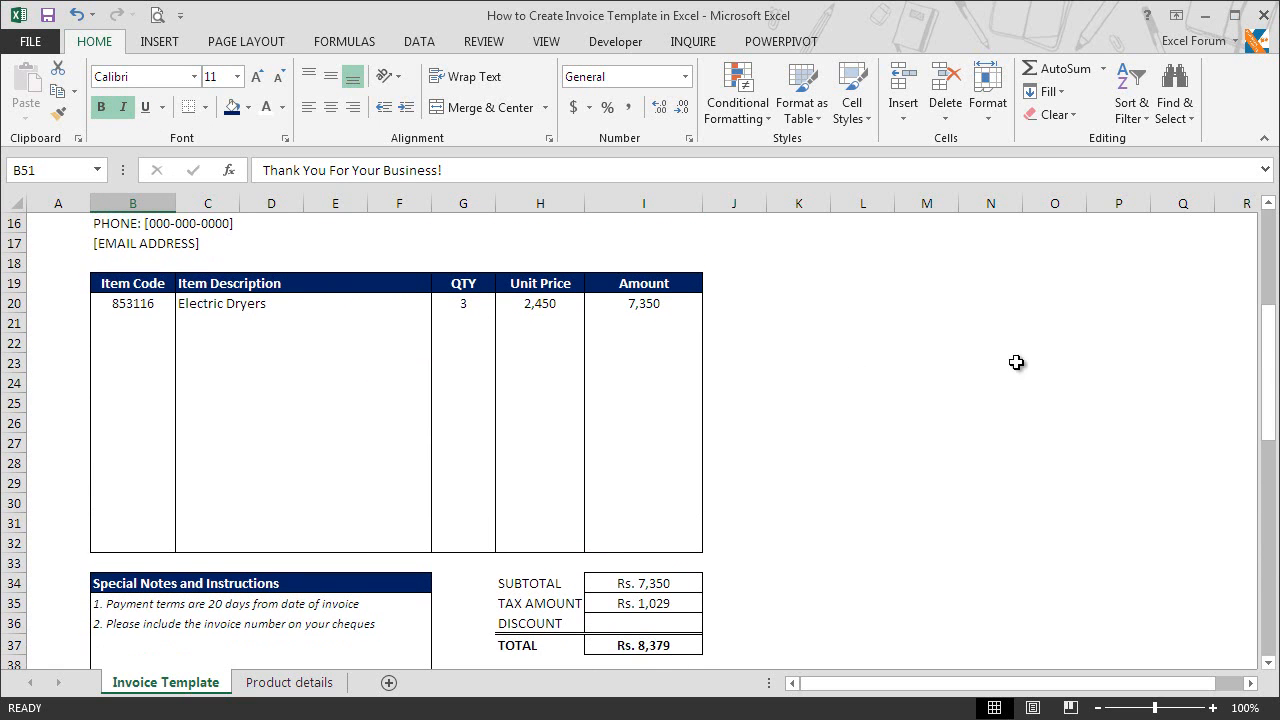
{"action": "left_click", "coordinate": [258, 317]}
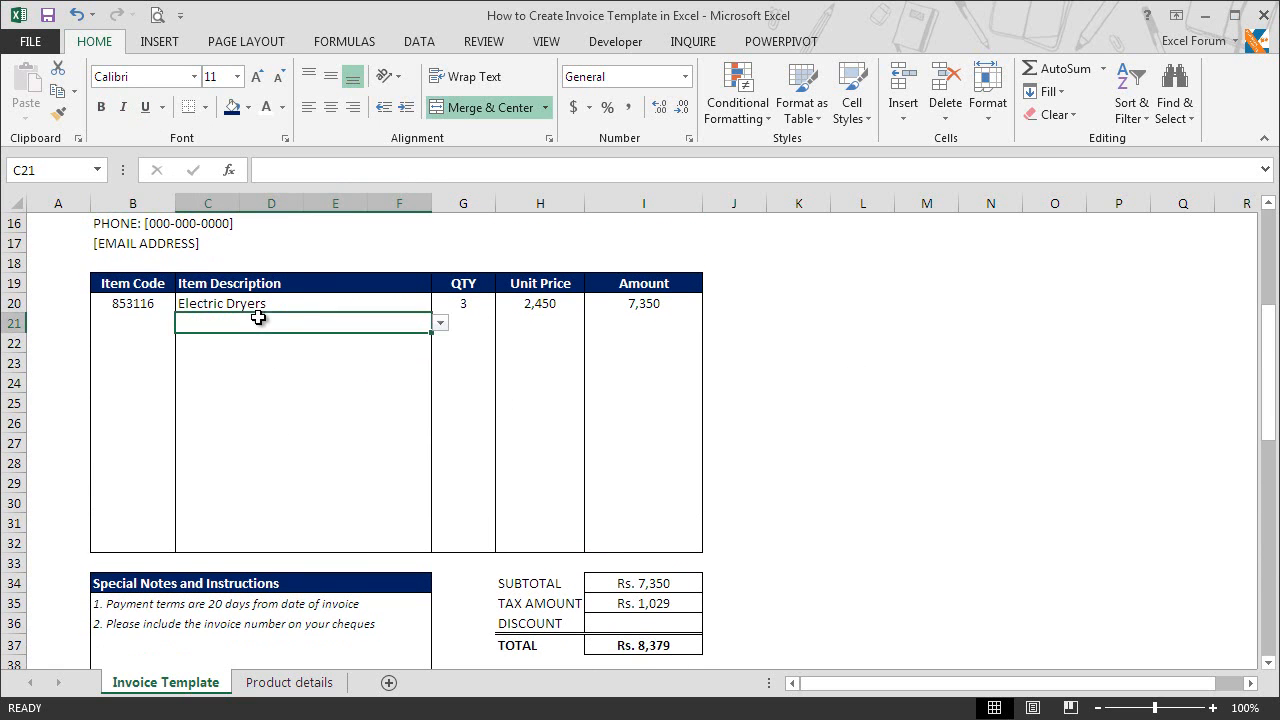
{"action": "left_click", "coordinate": [440, 322]}
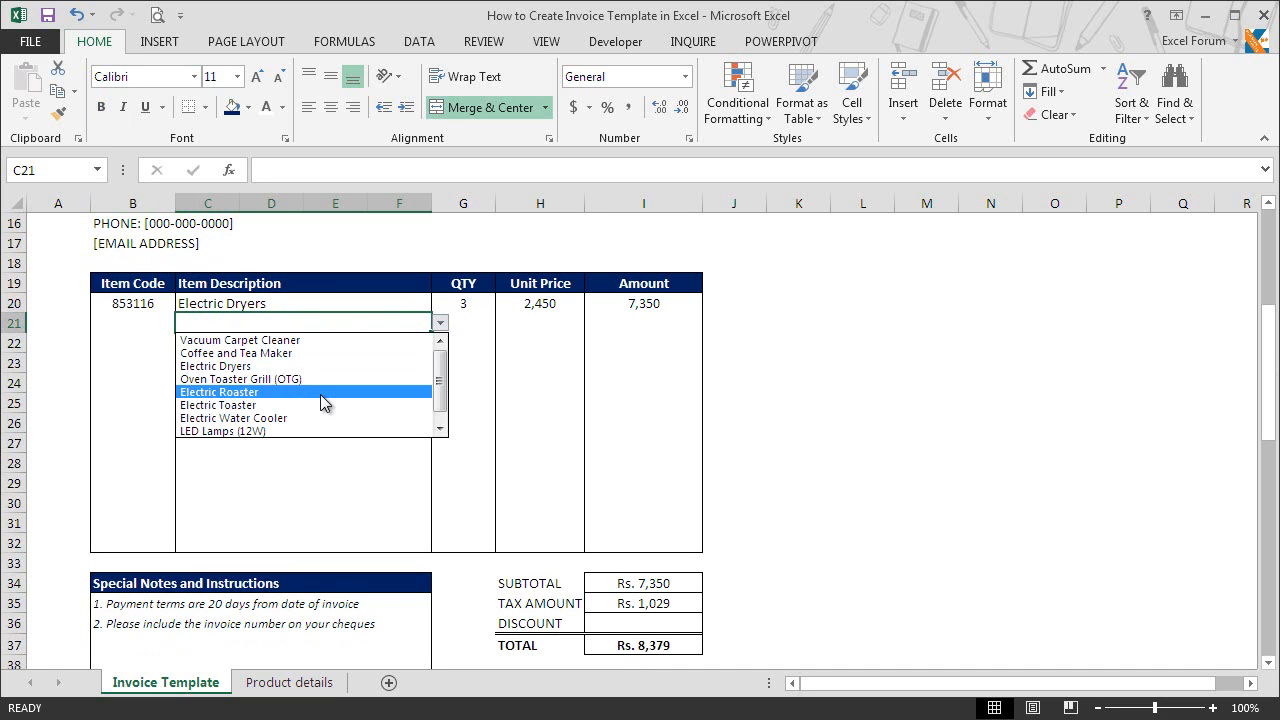
{"action": "left_click", "coordinate": [314, 418]}
{"action": "left_click", "coordinate": [343, 341]}
{"action": "left_click", "coordinate": [440, 342]}
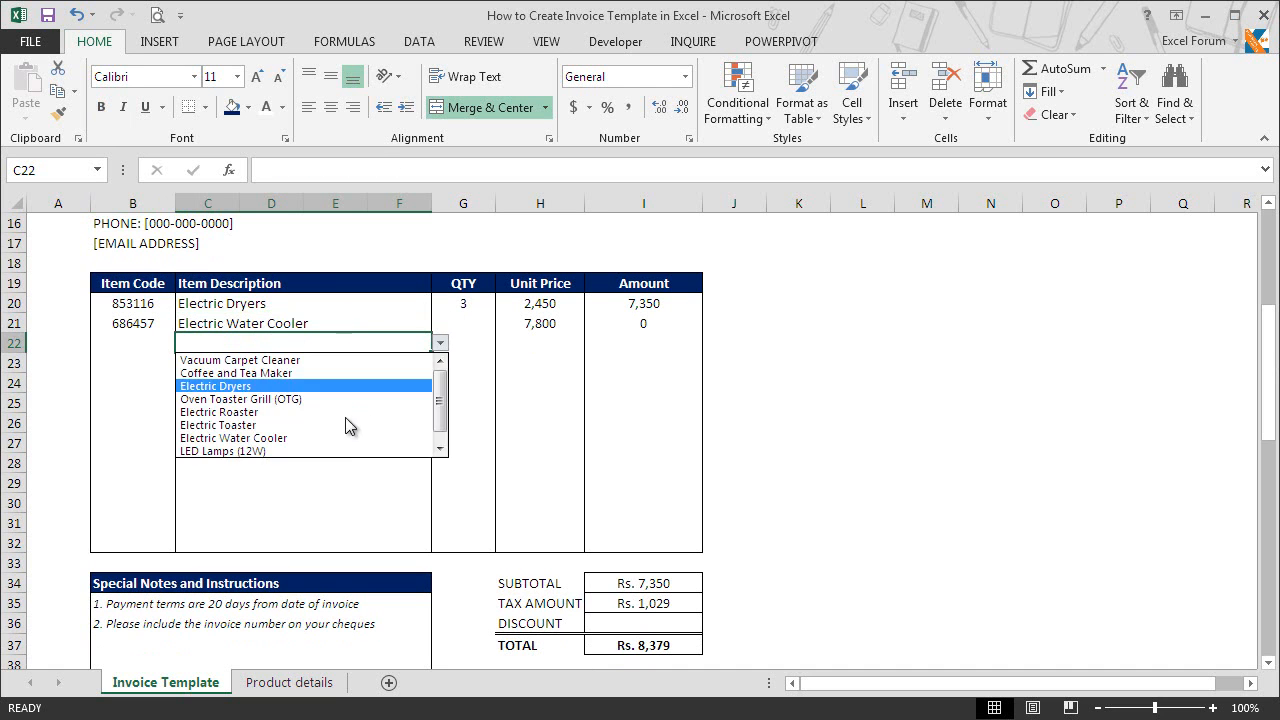
{"action": "left_click", "coordinate": [358, 450]}
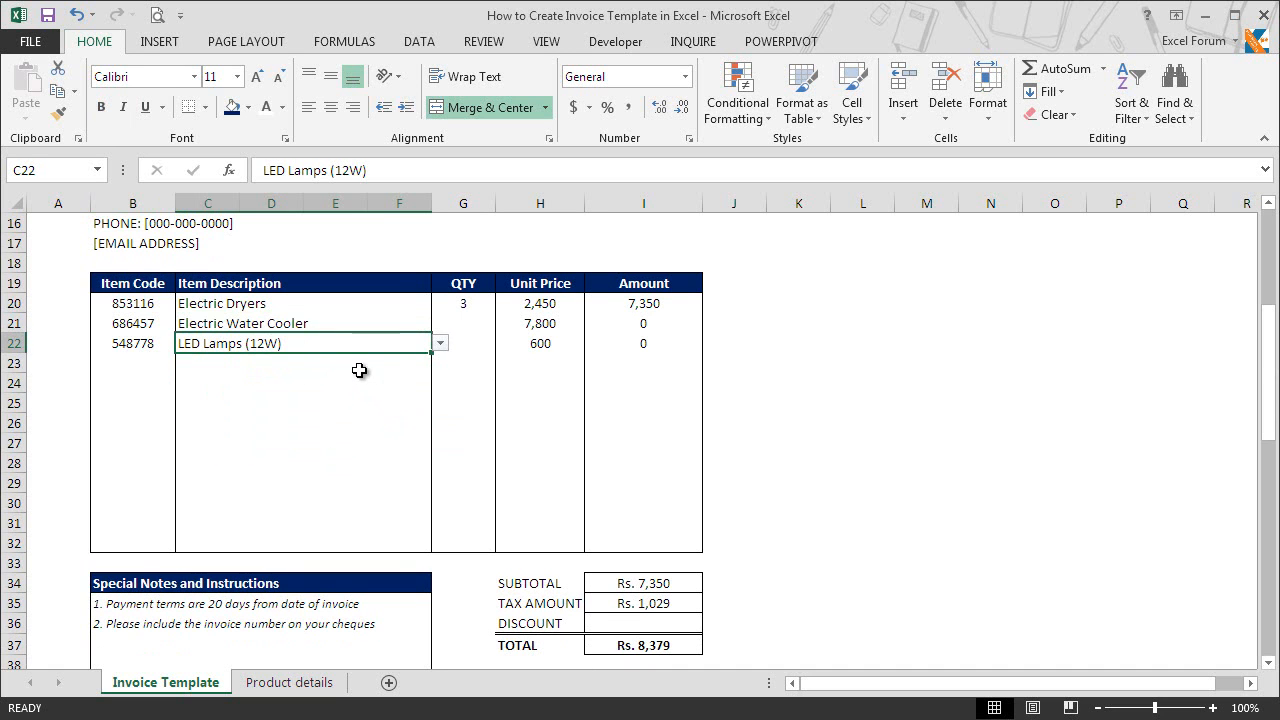
{"action": "left_click", "coordinate": [361, 368]}
{"action": "left_click", "coordinate": [440, 362]}
{"action": "left_click", "coordinate": [348, 395]}
Enter the quantities 2, 1 and 7 in G21:G23 for the three added items.
{"action": "left_click", "coordinate": [461, 325]}
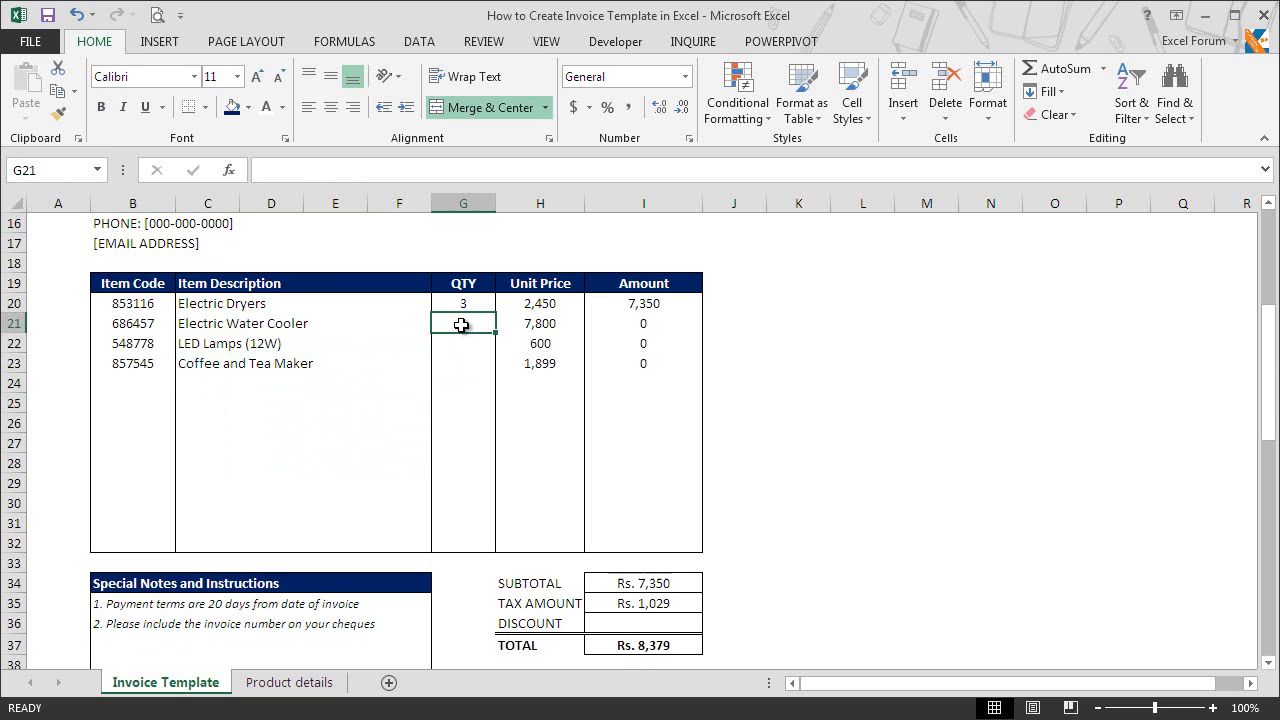
{"action": "type", "text": "2"}
{"action": "key", "text": "Return"}
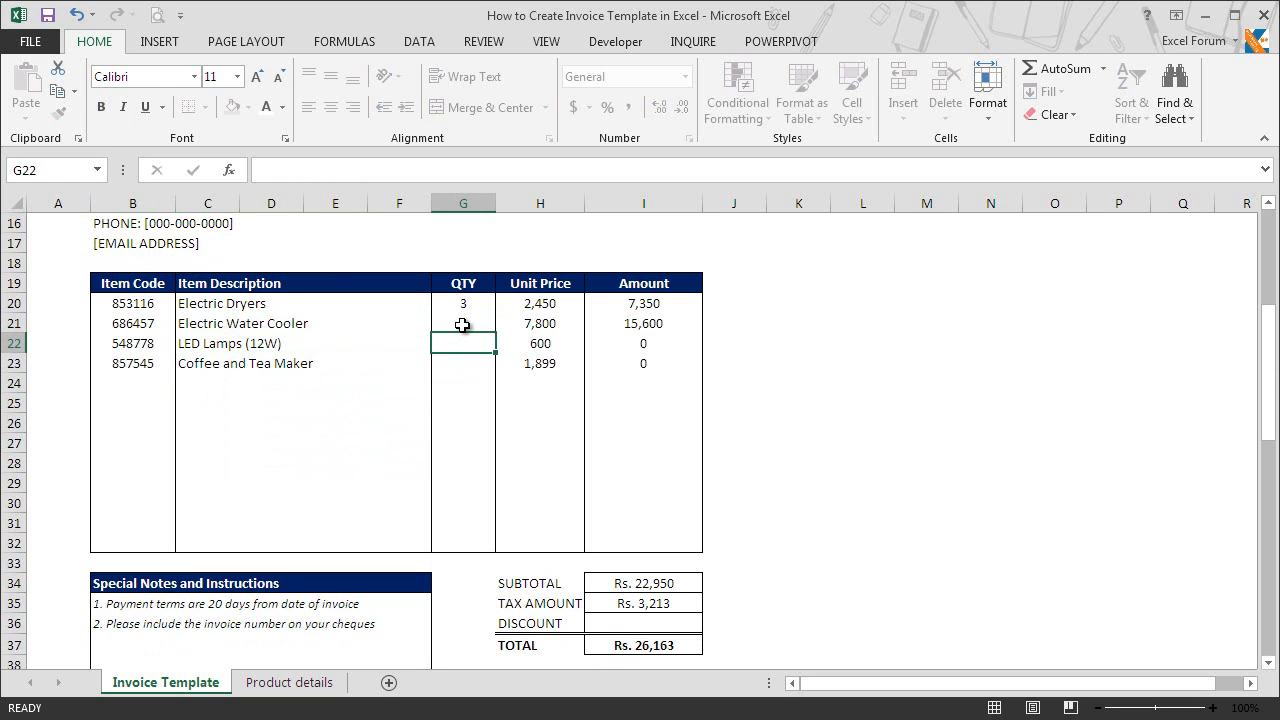
{"action": "type", "text": "1"}
{"action": "key", "text": "Return"}
{"action": "type", "text": "7"}
{"action": "key", "text": "Return"}
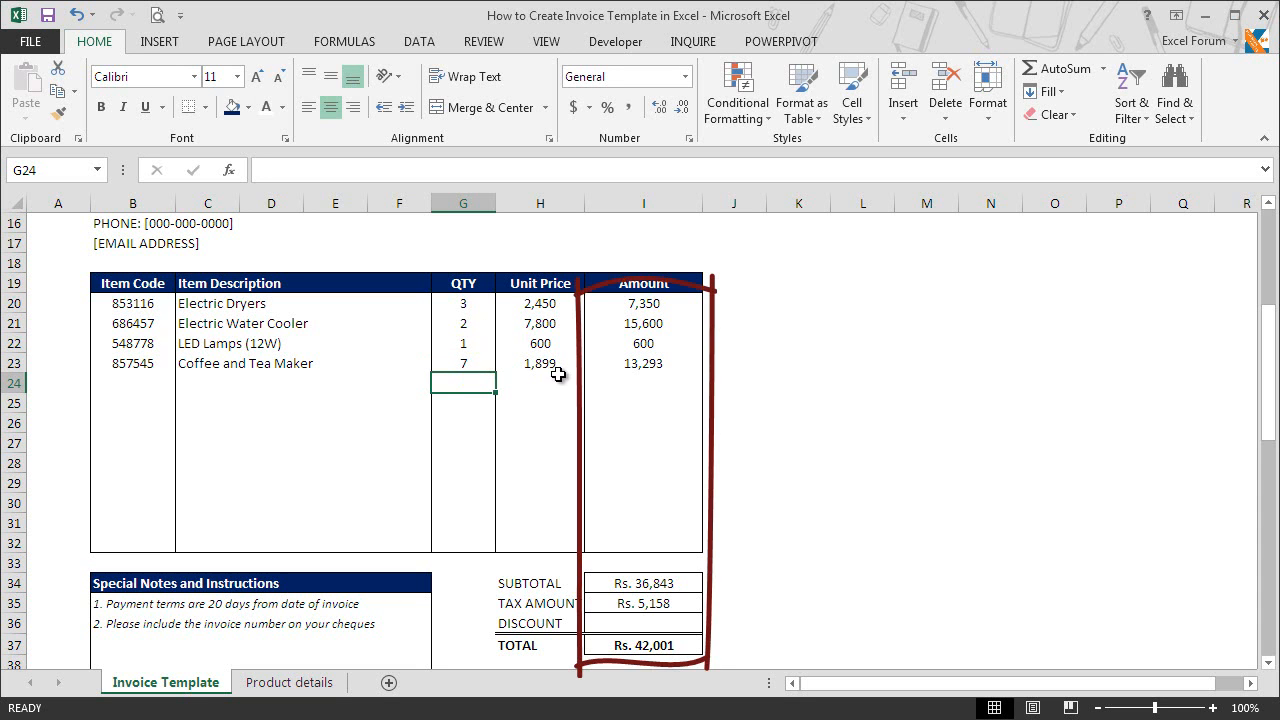
Enter a discount of 2000 in I36.
{"action": "left_click", "coordinate": [635, 622]}
{"action": "type", "text": "2000"}
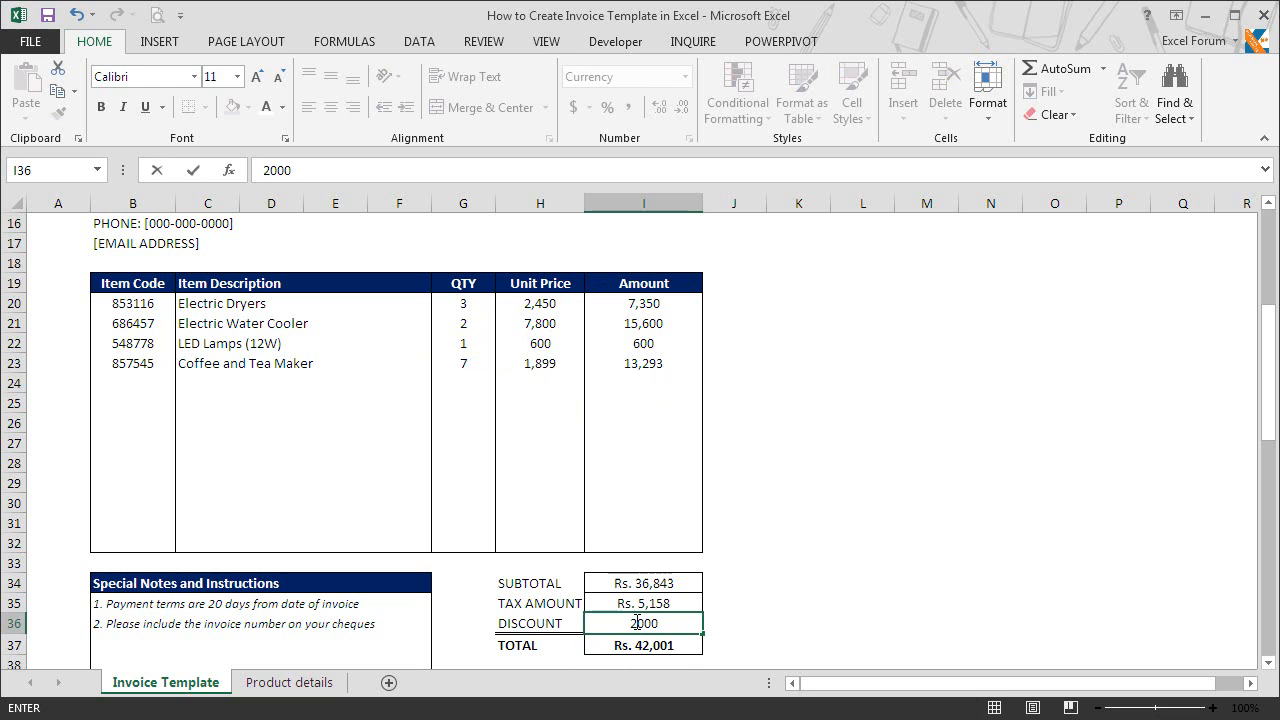
{"action": "key", "text": "Return"}
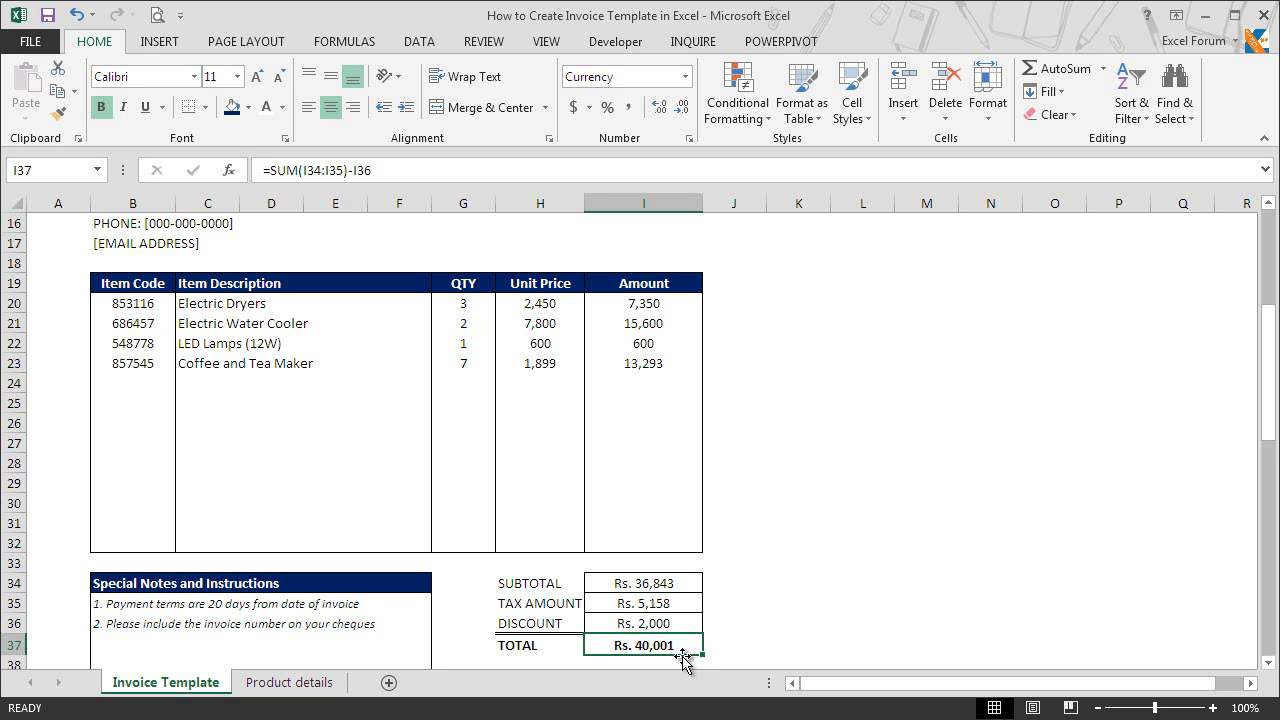
Review the completed invoice from header to signature line, and check its page layout in the print preview.
{"action": "left_click_drag", "start_coordinate": [1266, 370], "coordinate": [1266, 303]}
{"action": "scroll", "coordinate": [1083, 406], "scroll_direction": "up", "scroll_amount": 1}
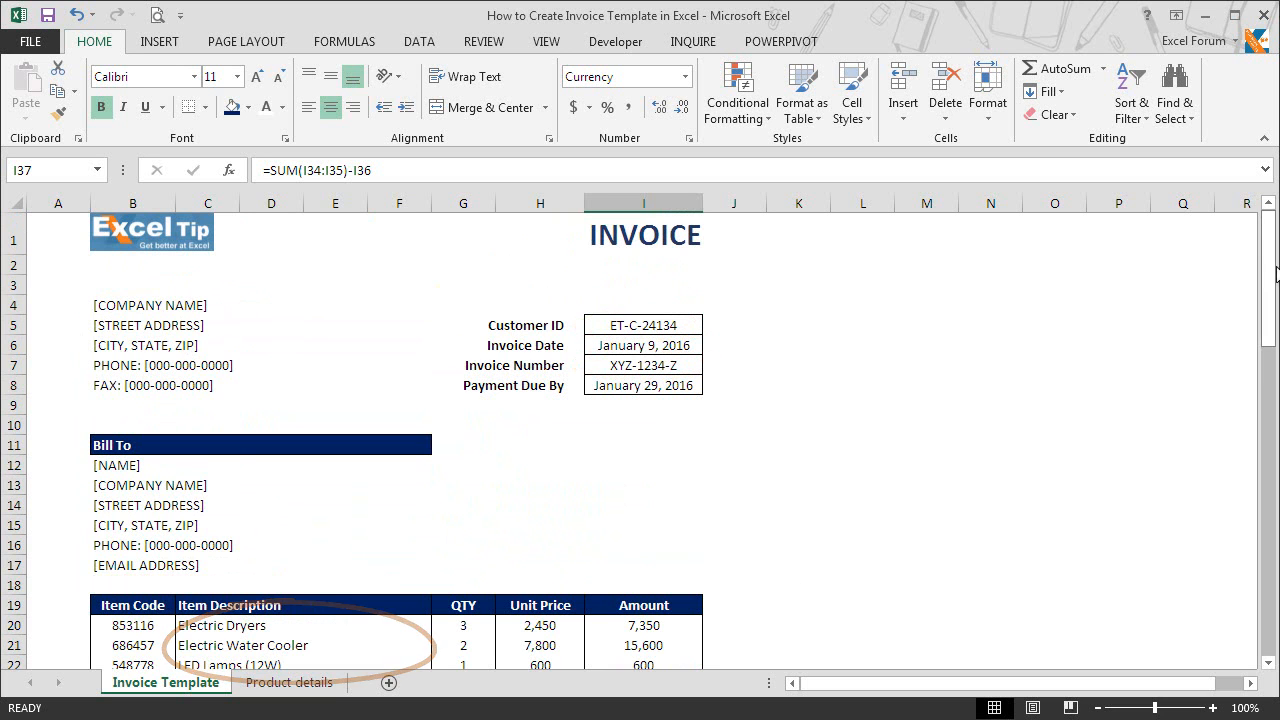
{"action": "left_click_drag", "start_coordinate": [1272, 278], "coordinate": [1272, 348]}
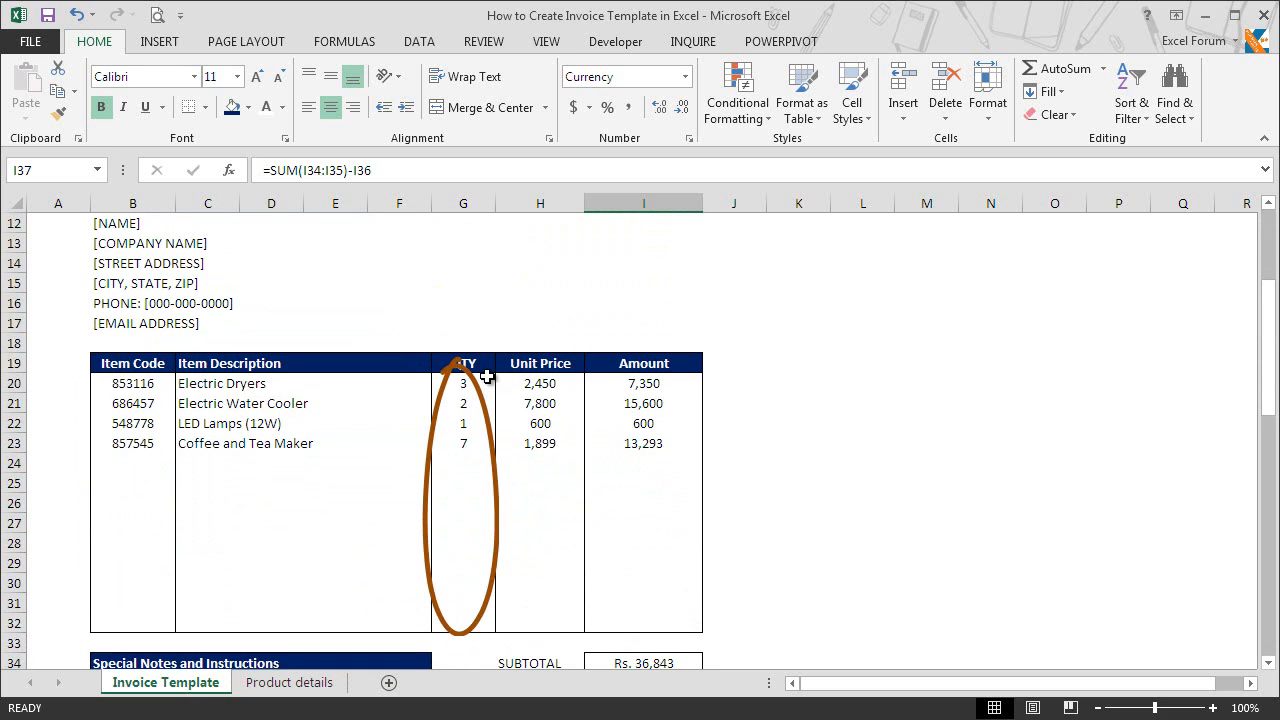
{"action": "left_click_drag", "start_coordinate": [1268, 322], "coordinate": [1267, 396]}
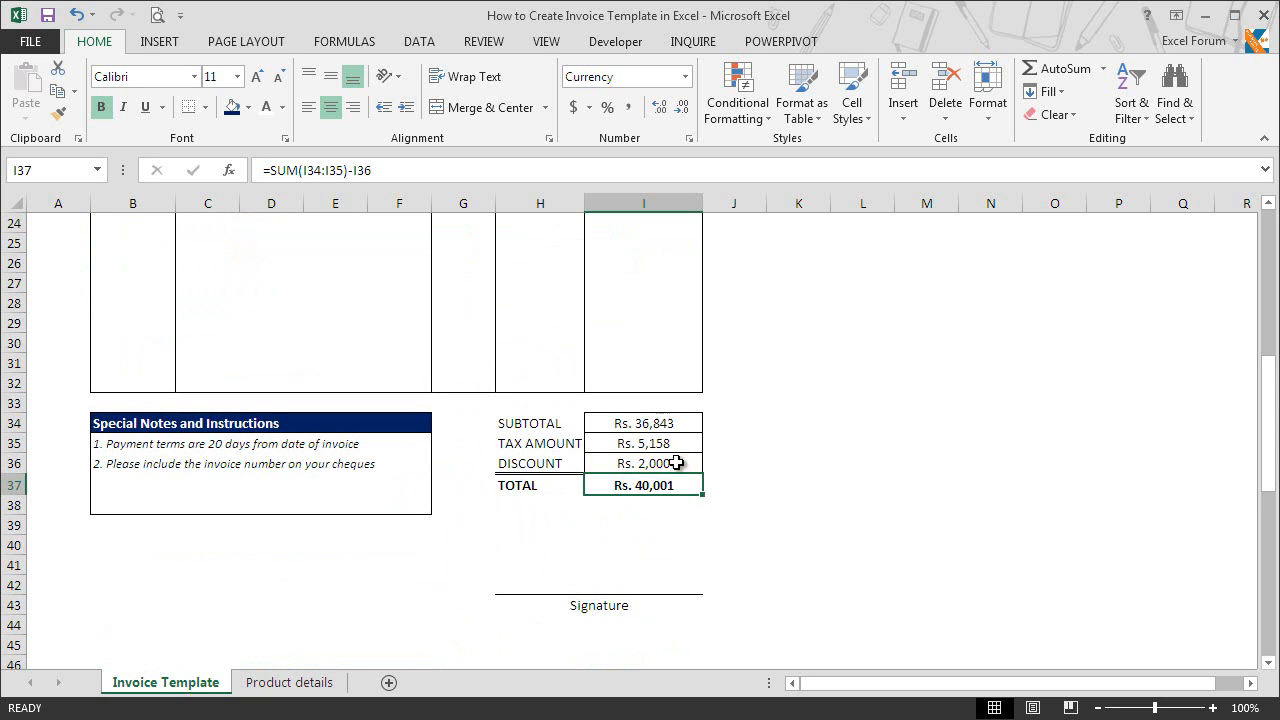
{"action": "left_click", "coordinate": [158, 12]}
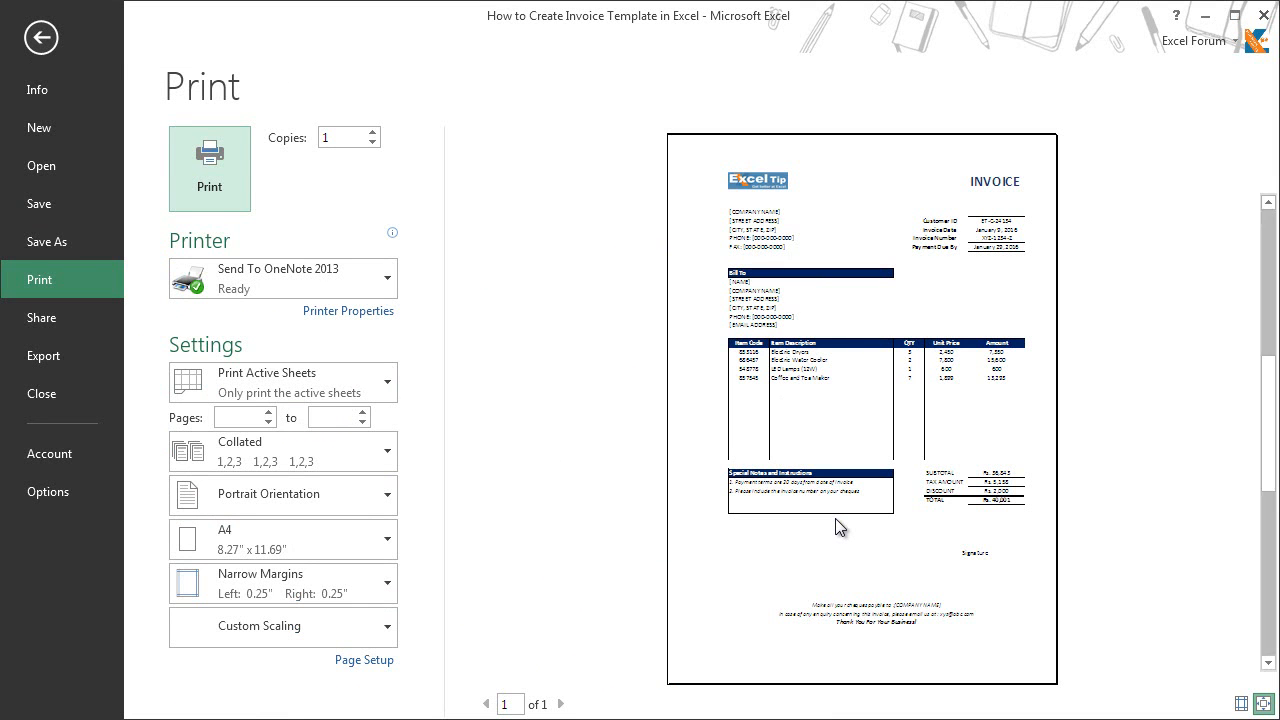
{"action": "key", "text": "Escape"}
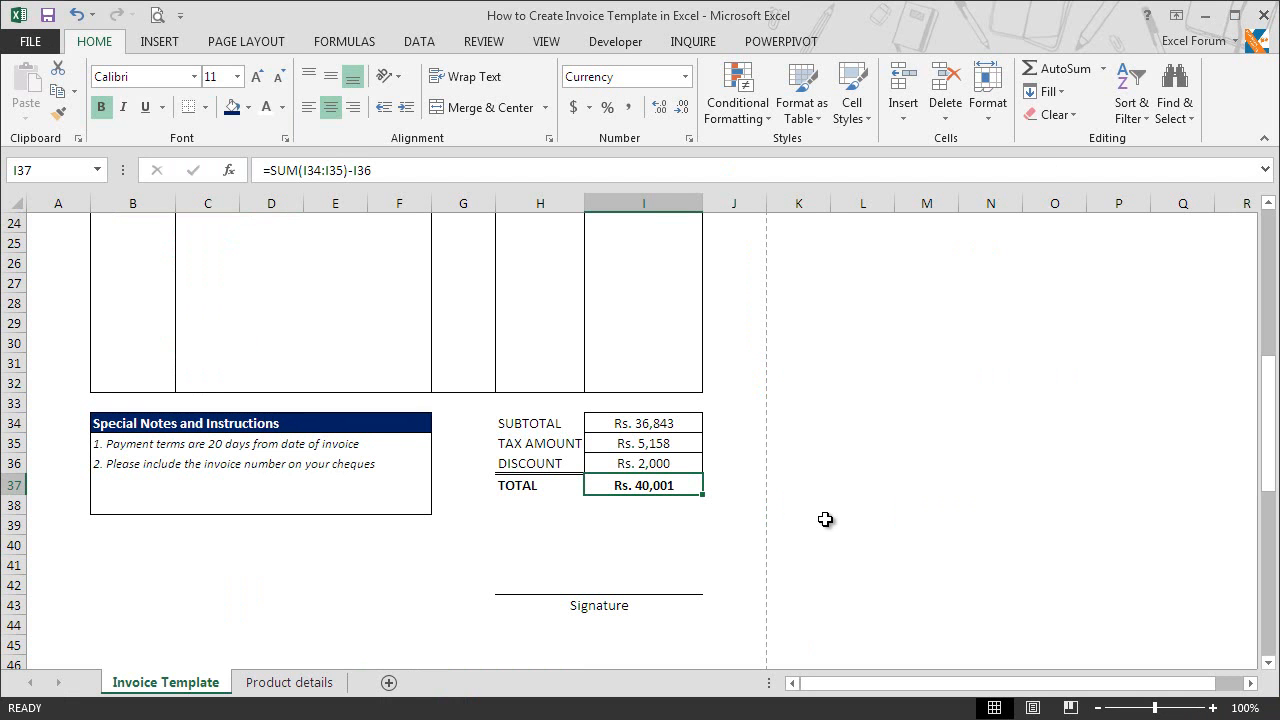
Save a copy of the invoice in PDF format in the PDF folder, keeping the file name.
{"action": "left_click", "coordinate": [22, 48]}
{"action": "left_click", "coordinate": [57, 243]}
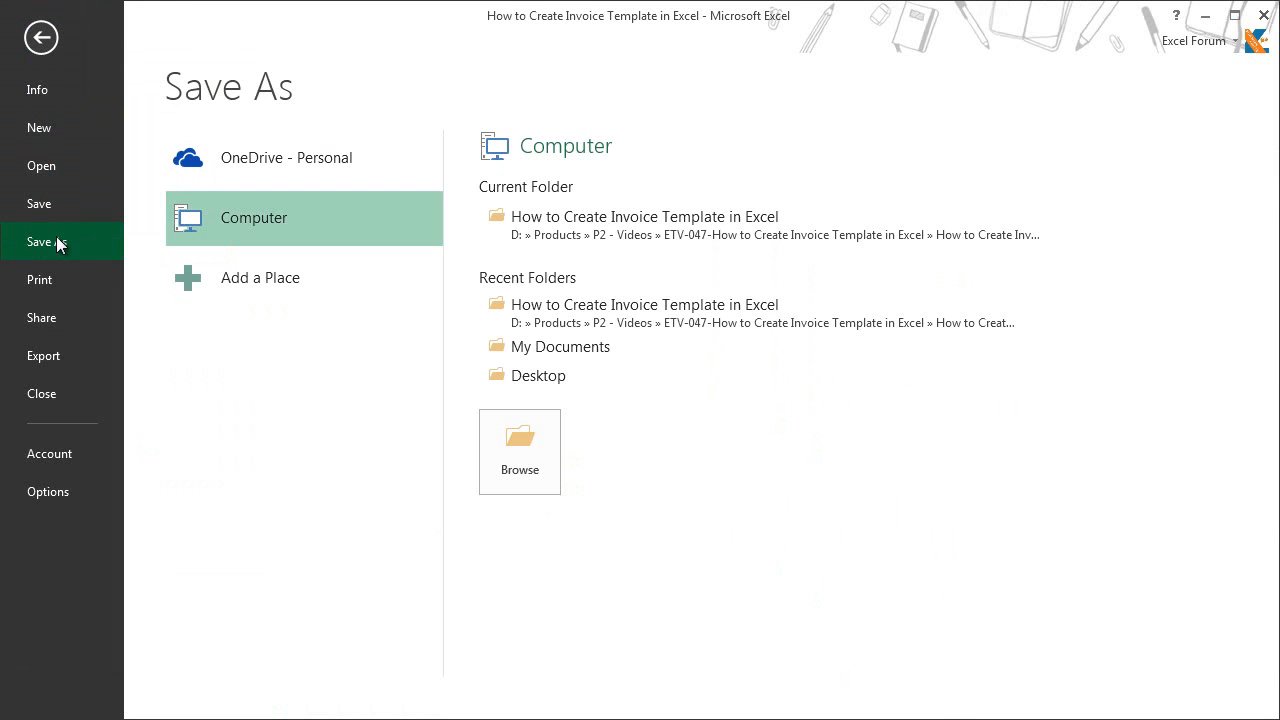
{"action": "left_click", "coordinate": [531, 465]}
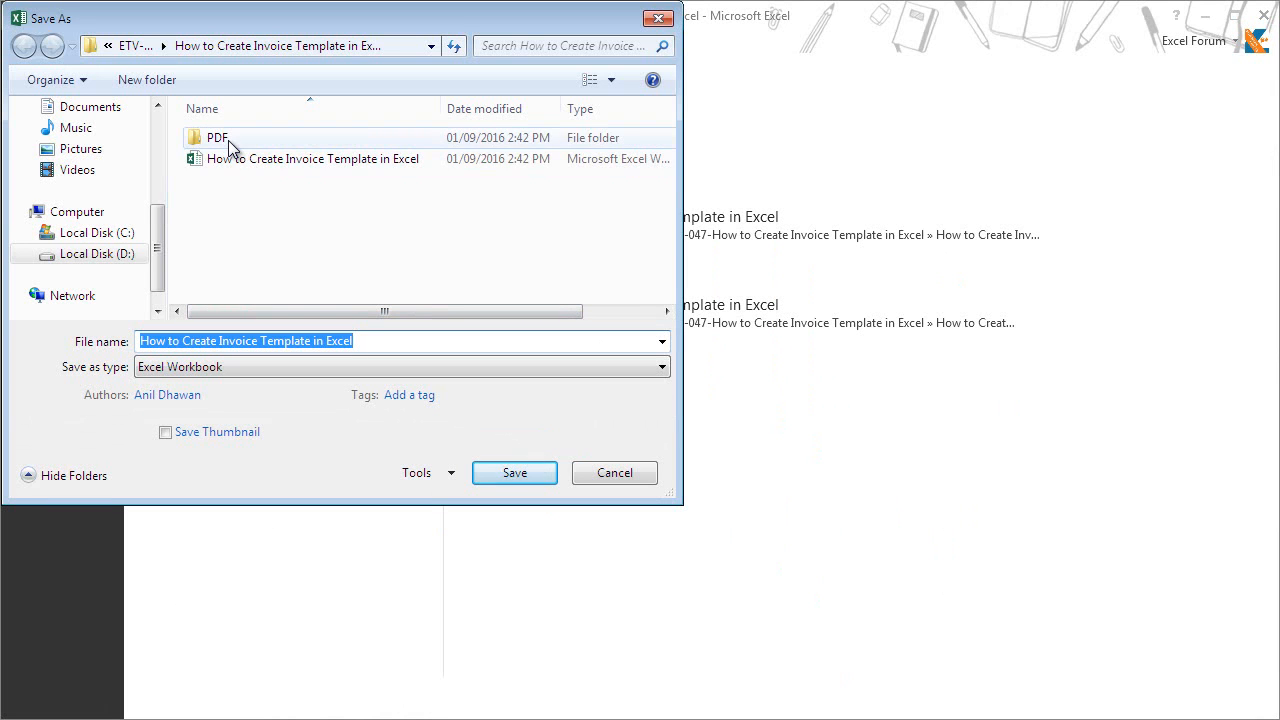
{"action": "double_click", "coordinate": [218, 138]}
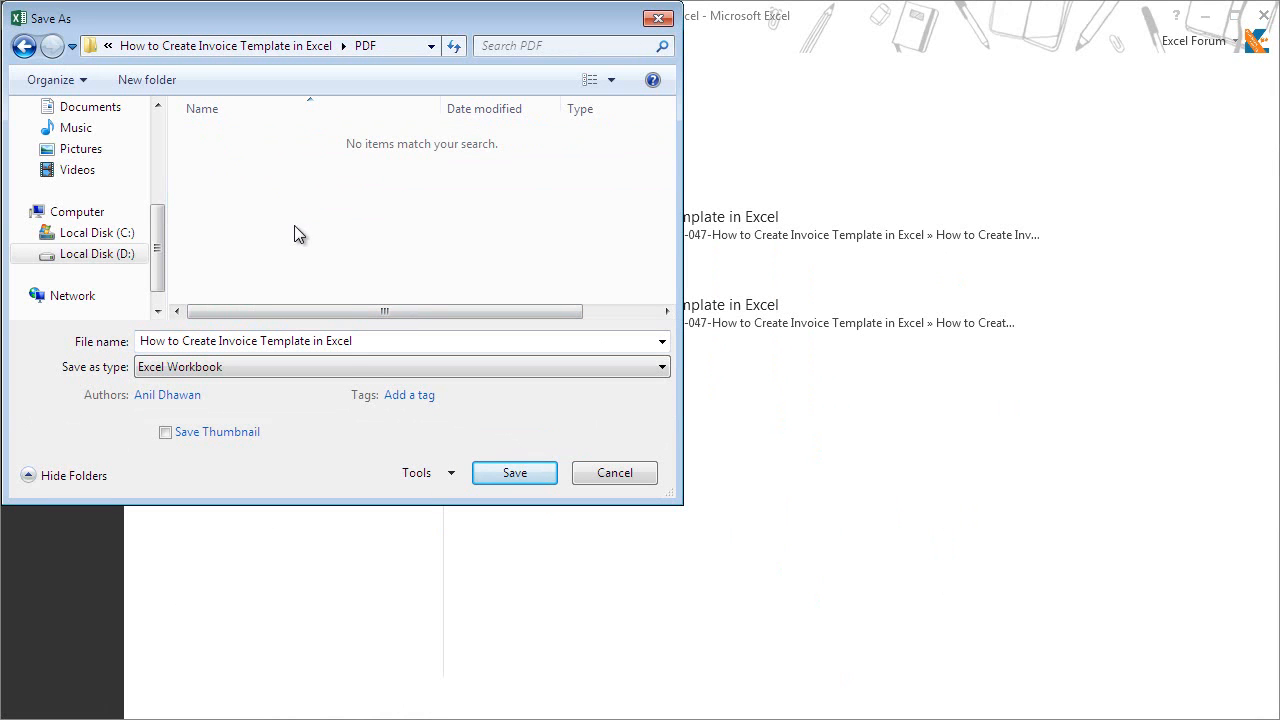
{"action": "left_click", "coordinate": [172, 368]}
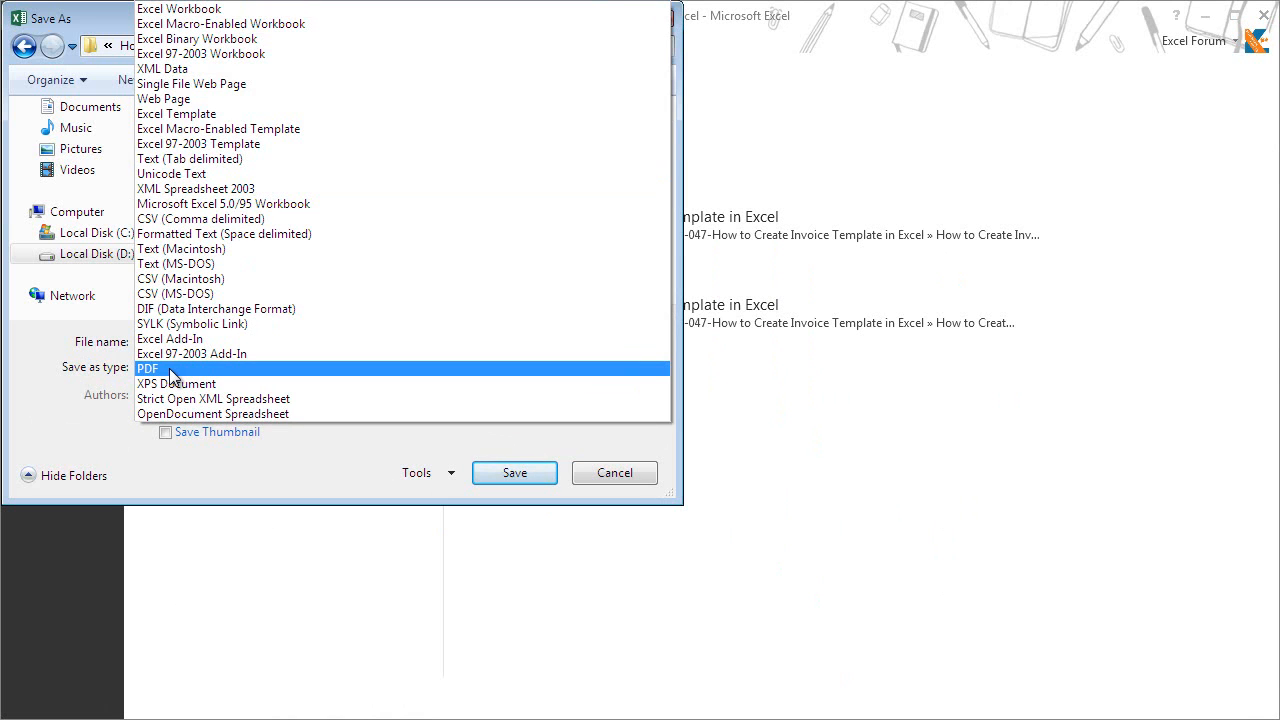
{"action": "left_click", "coordinate": [172, 370]}
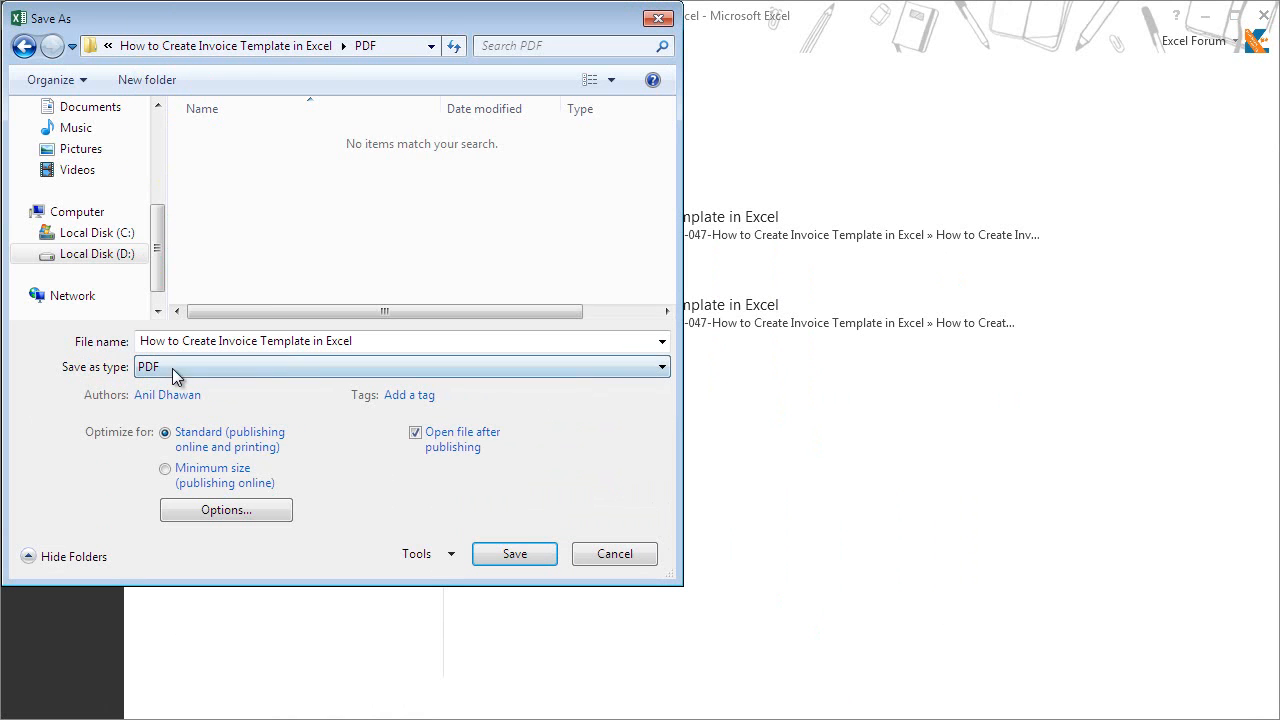
{"action": "left_click", "coordinate": [514, 558]}
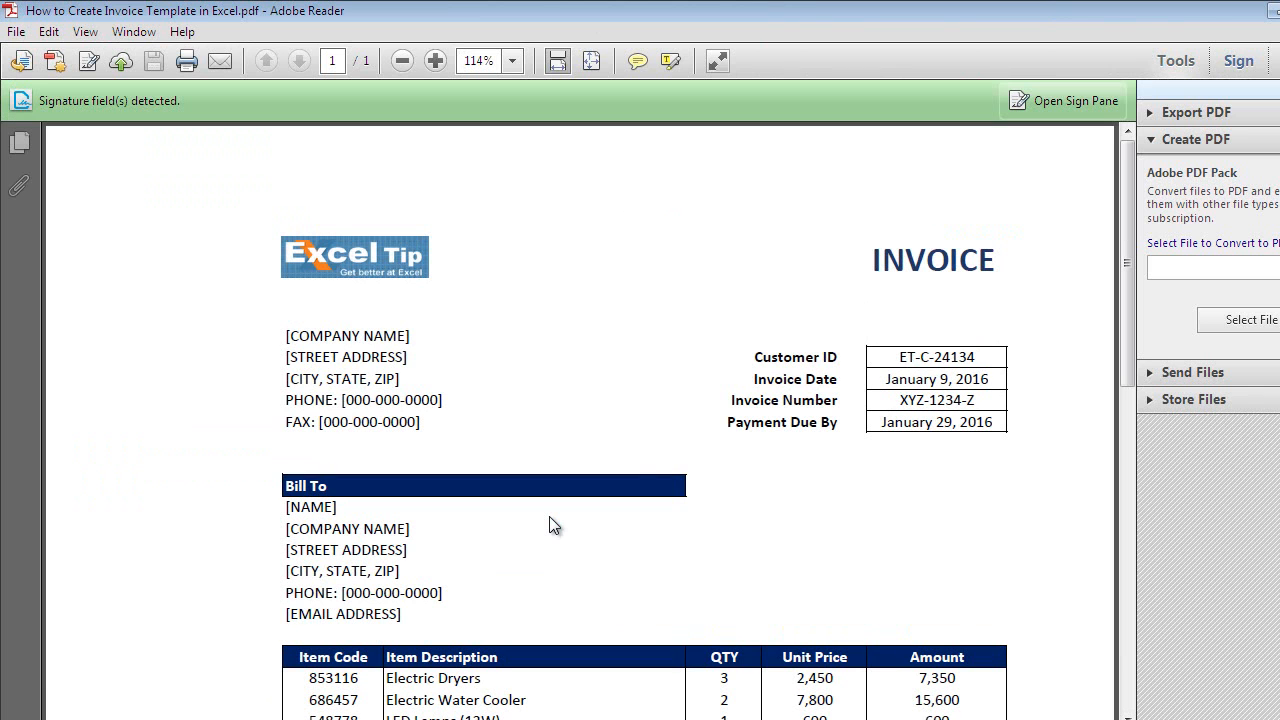
Look over the exported invoice in Adobe Reader, close it and return to the Invoice Template sheet in Excel.
{"action": "left_click_drag", "start_coordinate": [1127, 206], "coordinate": [1127, 238]}
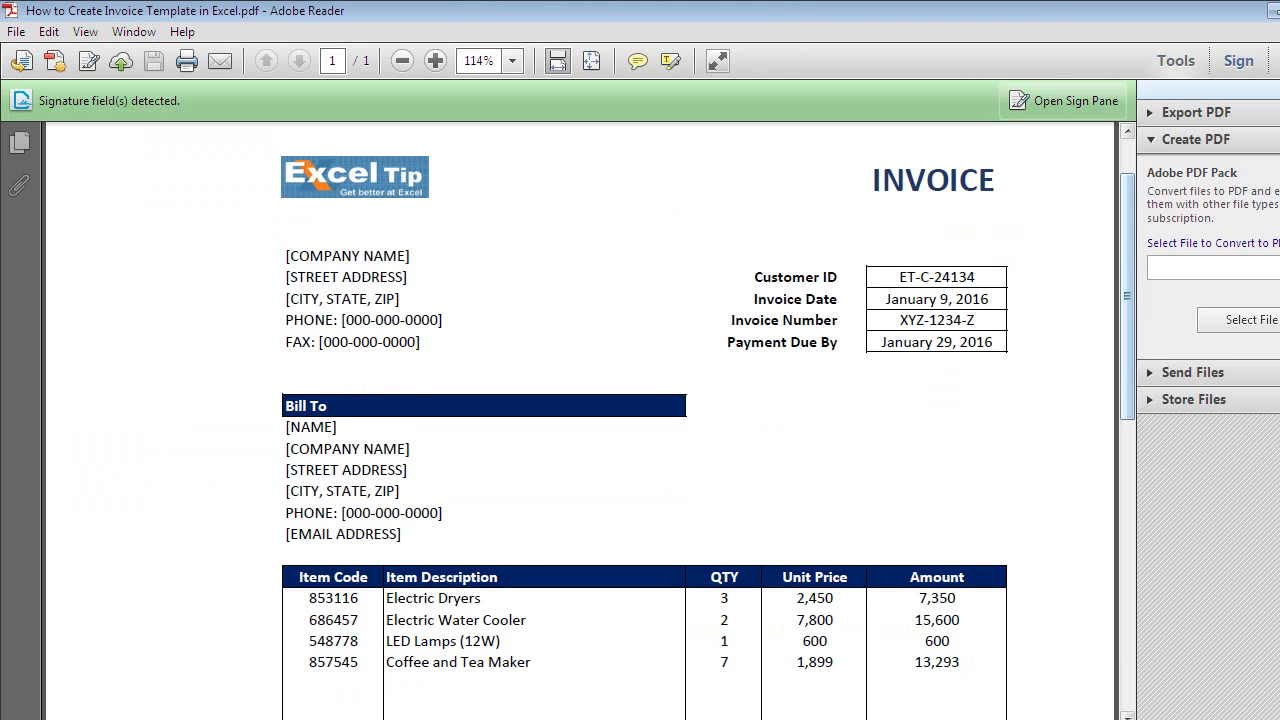
{"action": "left_click", "coordinate": [1273, 10]}
{"action": "left_click", "coordinate": [461, 540]}
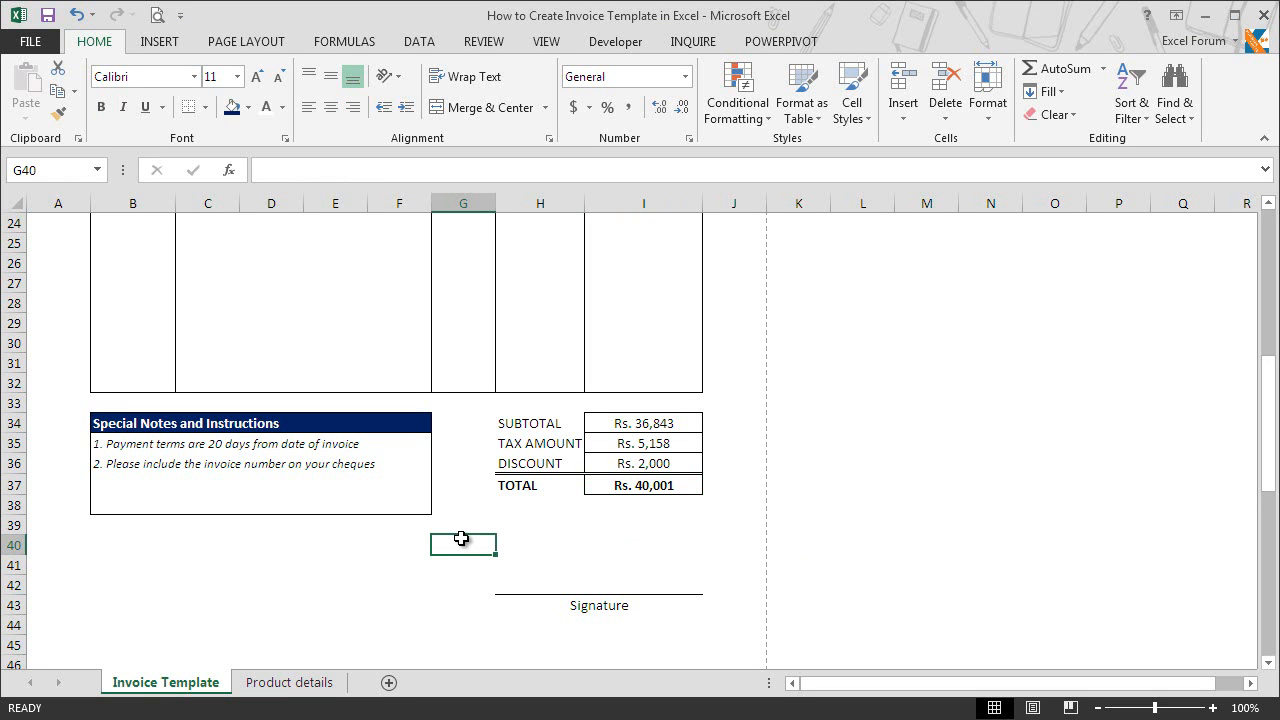